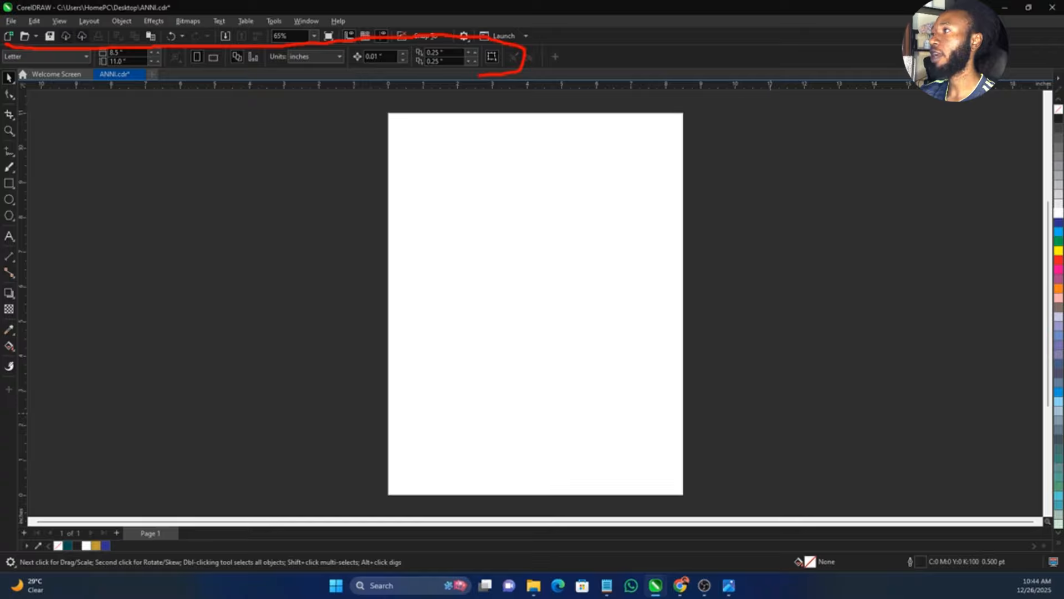
- Set the page size to A3 and turn the page to landscape orientation
left_click(54, 58)
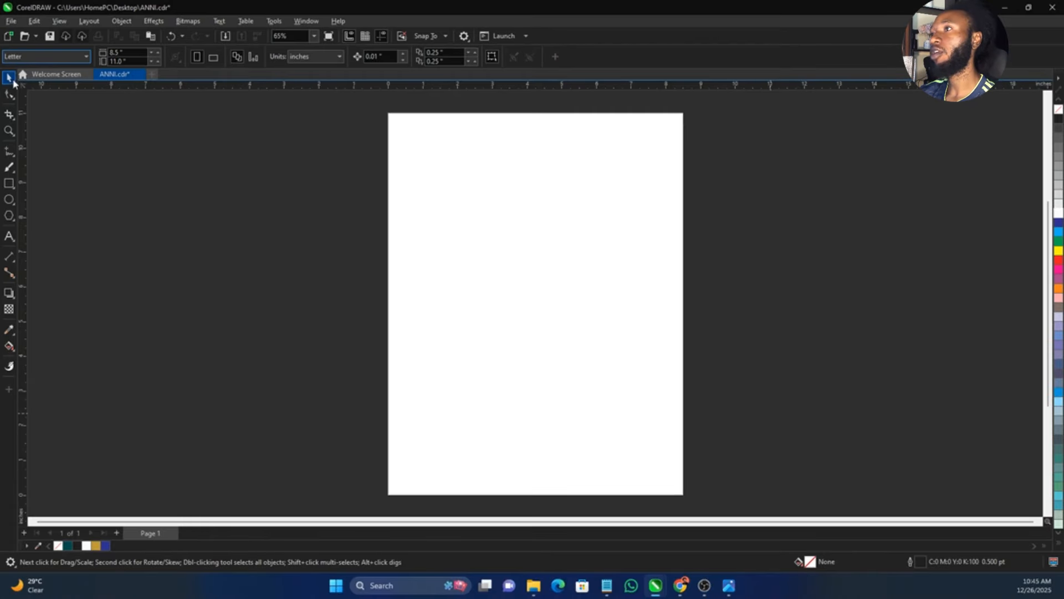
left_click(33, 32)
left_click(17, 83)
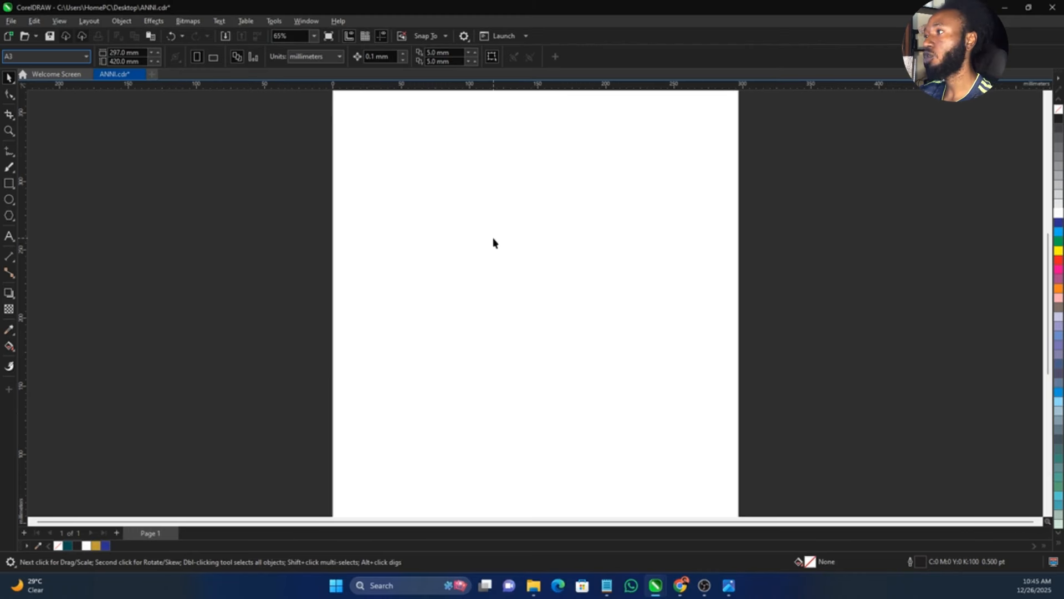
scroll(493, 243, "down", 2)
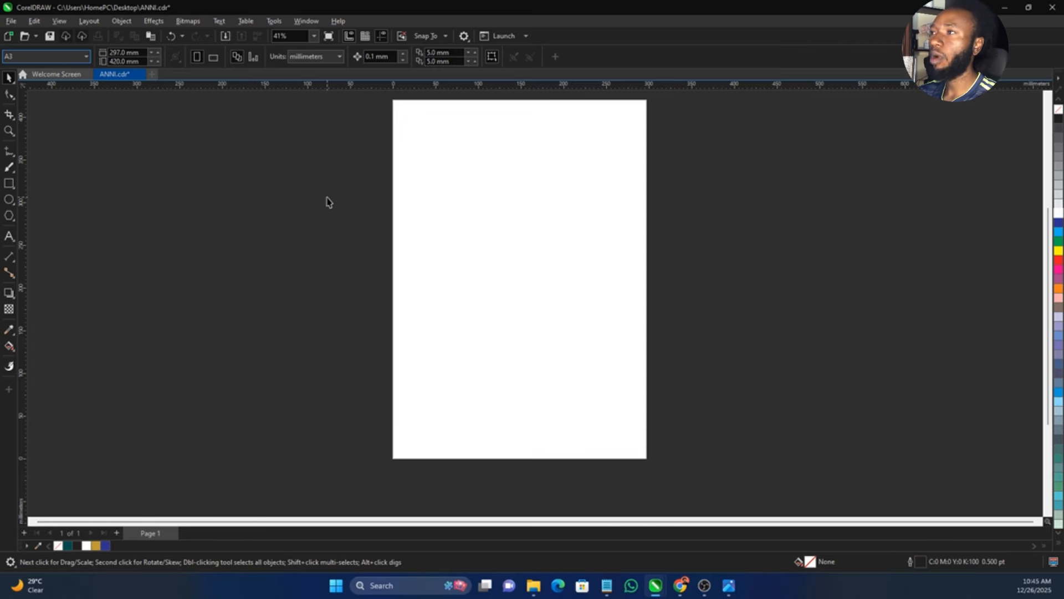
left_click(214, 58)
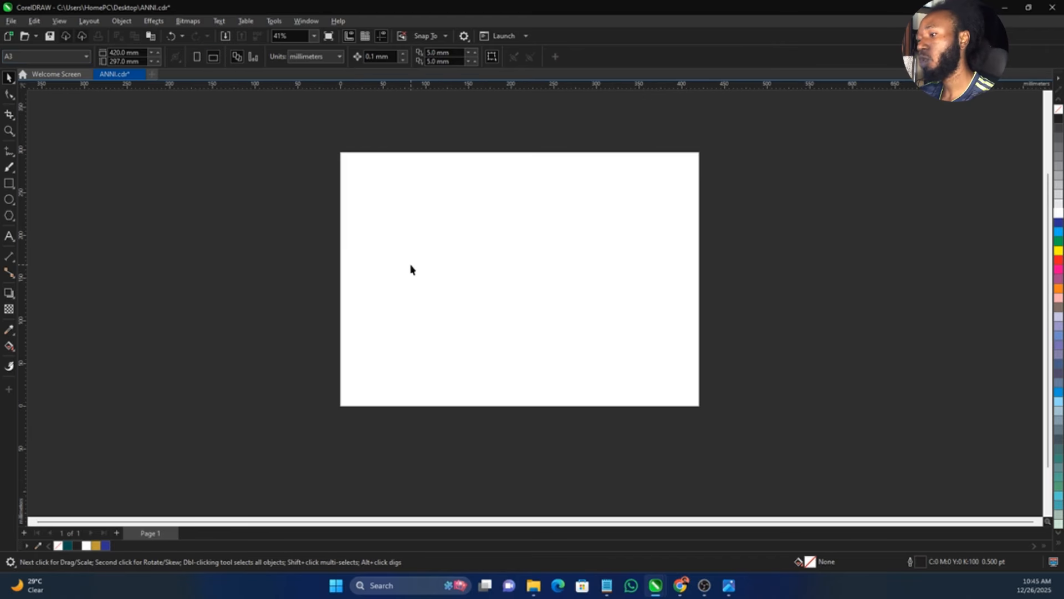
scroll(411, 270, "up", 1)
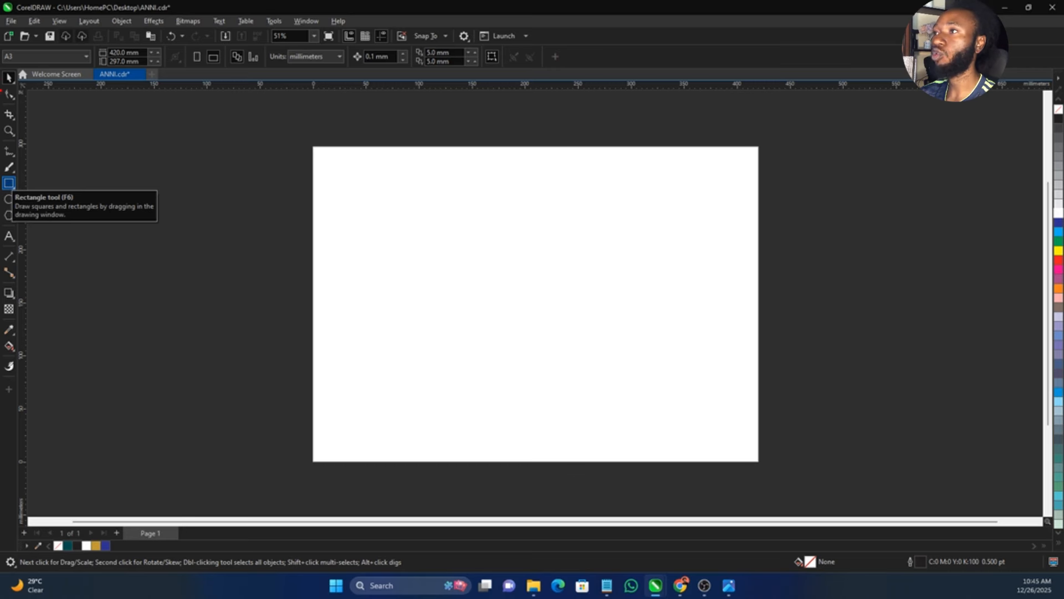
- Create a page-frame rectangle that covers the whole A3 page exactly
mouse_move(8, 75)
left_mouse_down()
mouse_move(19, 101)
mouse_move(28, 354)
mouse_move(4, 288)
mouse_move(2, 125)
left_mouse_up()
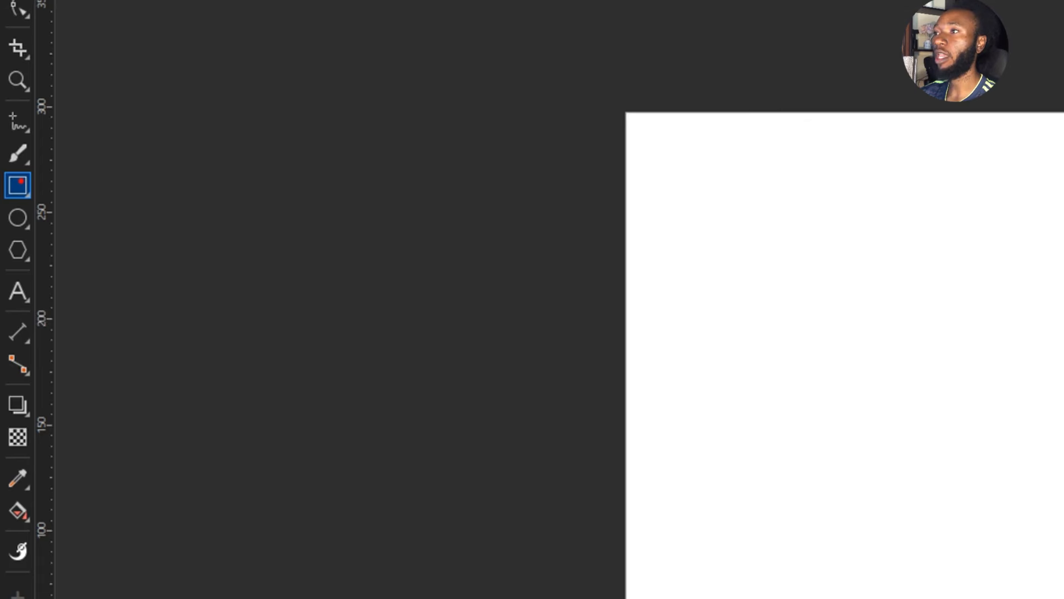
mouse_move(21, 181)
left_mouse_down()
mouse_move(22, 212)
mouse_move(3, 192)
mouse_move(24, 163)
left_mouse_up()
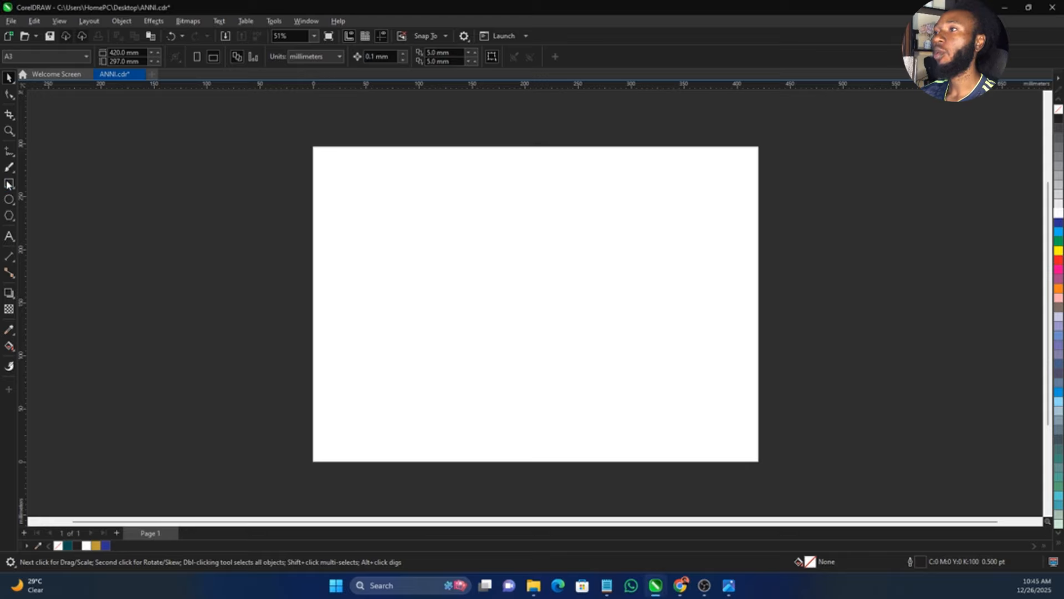
double_click(18, 185)
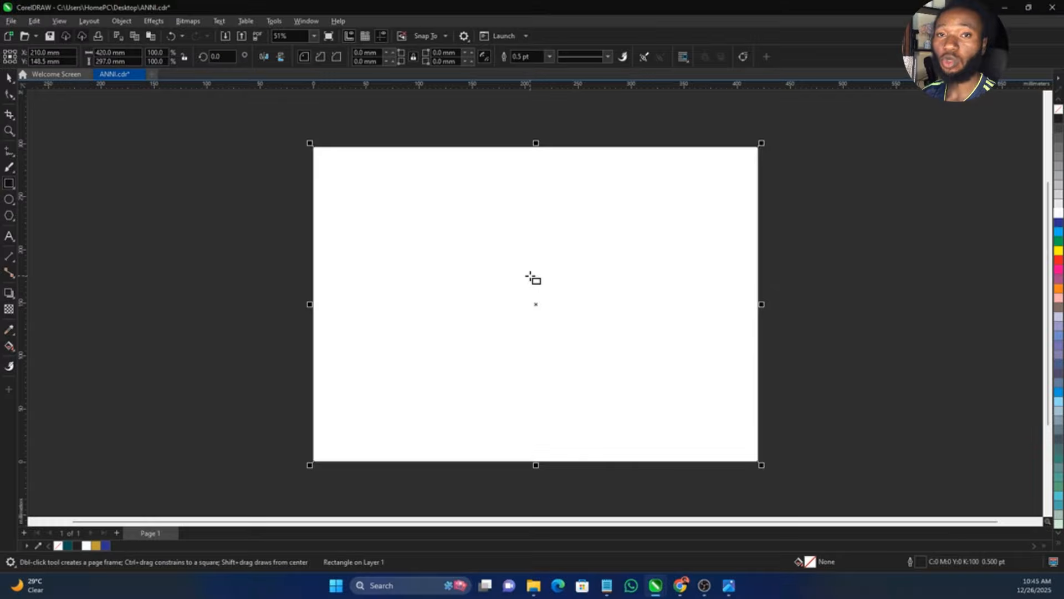
key("space")
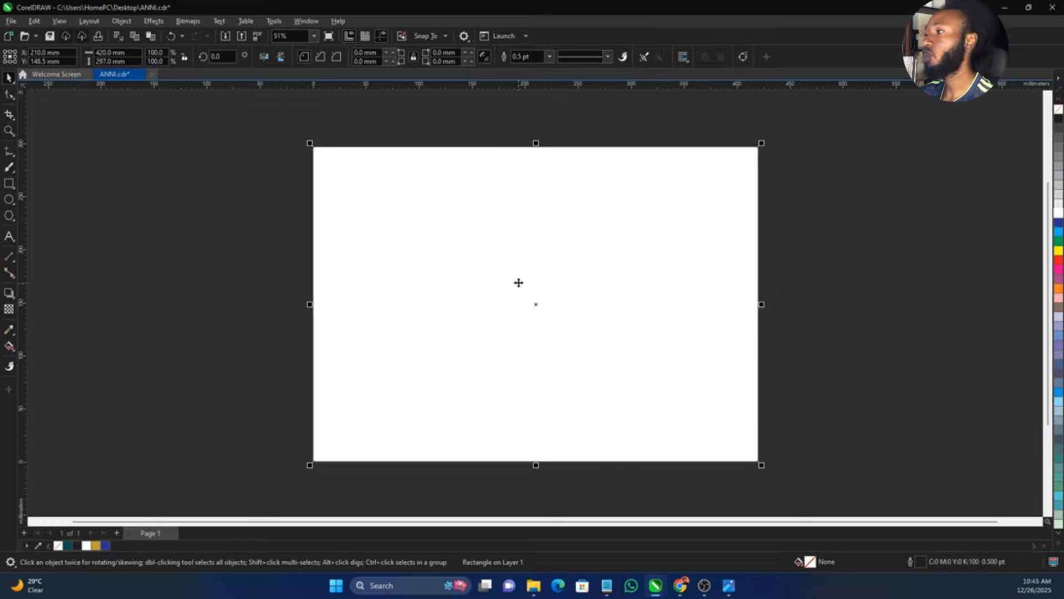
left_click_drag(490, 247, 539, 275)
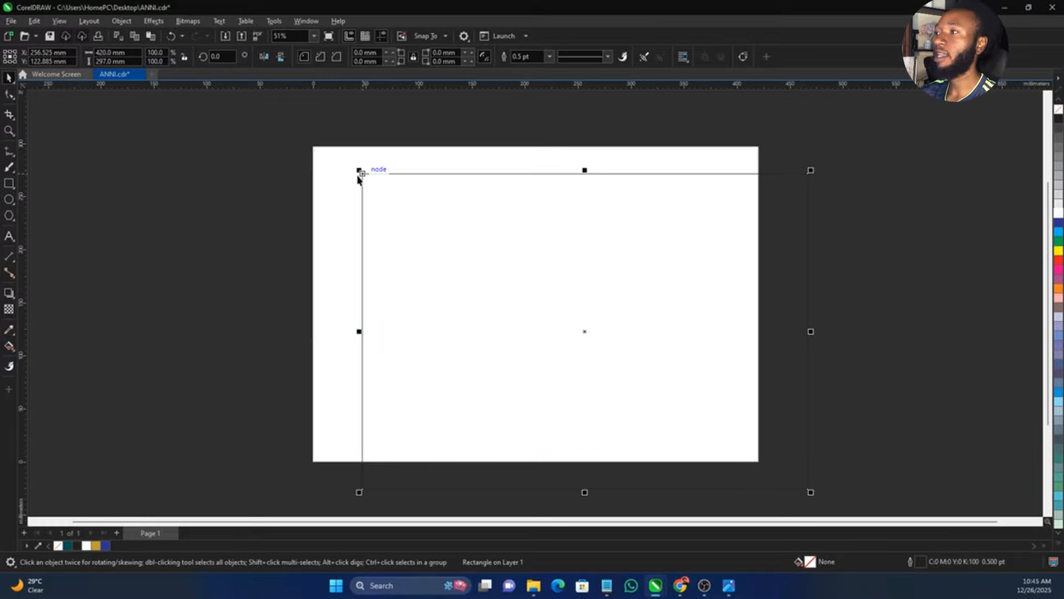
key("ctrl+z")
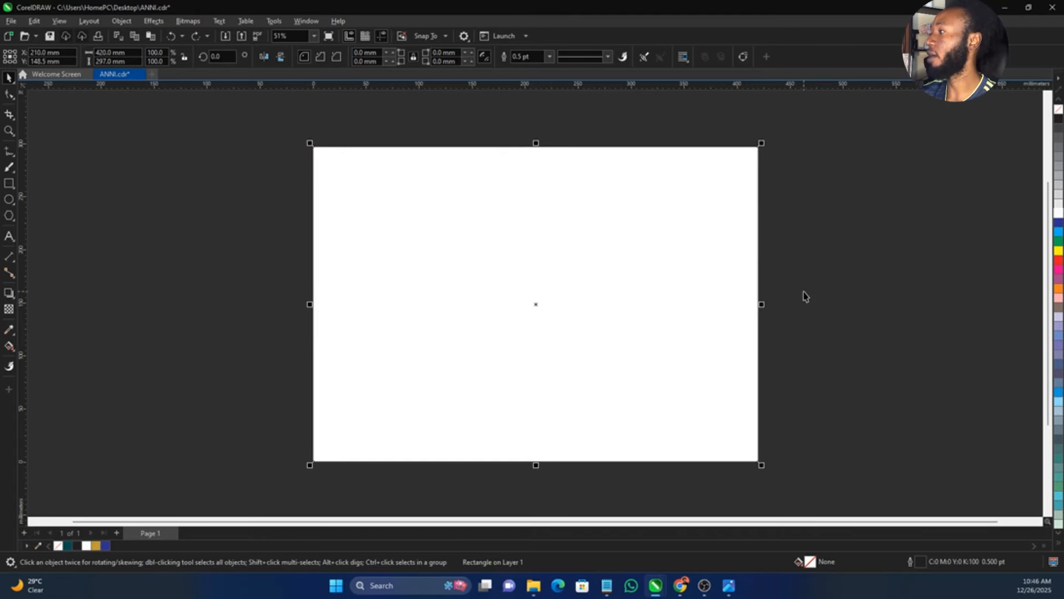
- Narrow the rectangle to about 208 mm so it covers the page's left half, and place a mirrored copy beside it on the right
mouse_move(762, 305)
left_mouse_down()
mouse_move(525, 318)
mouse_move(539, 321)
mouse_move(511, 311)
mouse_move(525, 289)
left_mouse_up()
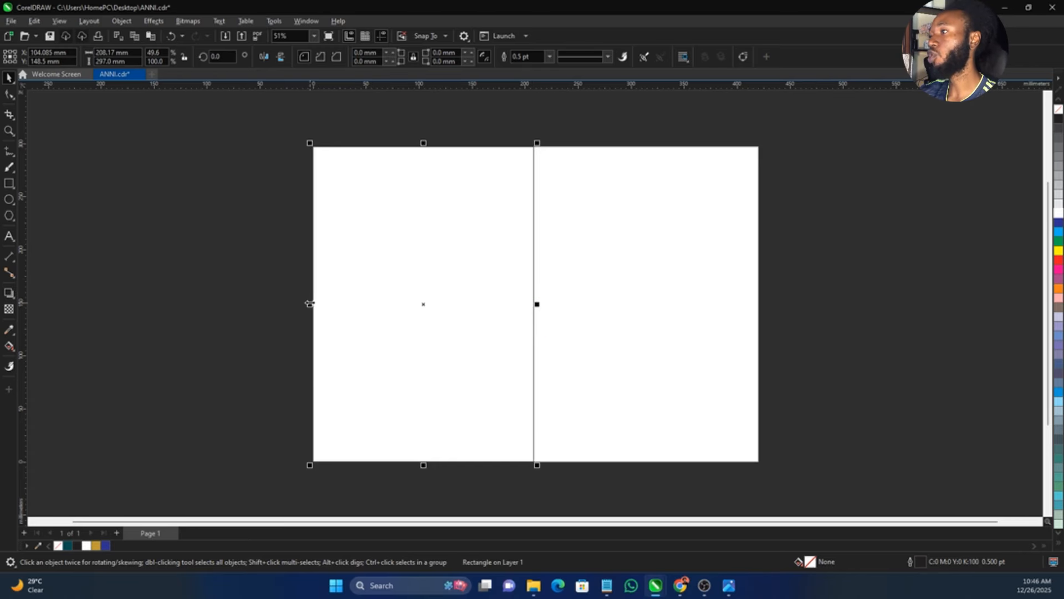
mouse_move(314, 285)
left_mouse_down()
mouse_move(315, 317)
mouse_move(317, 288)
left_mouse_up()
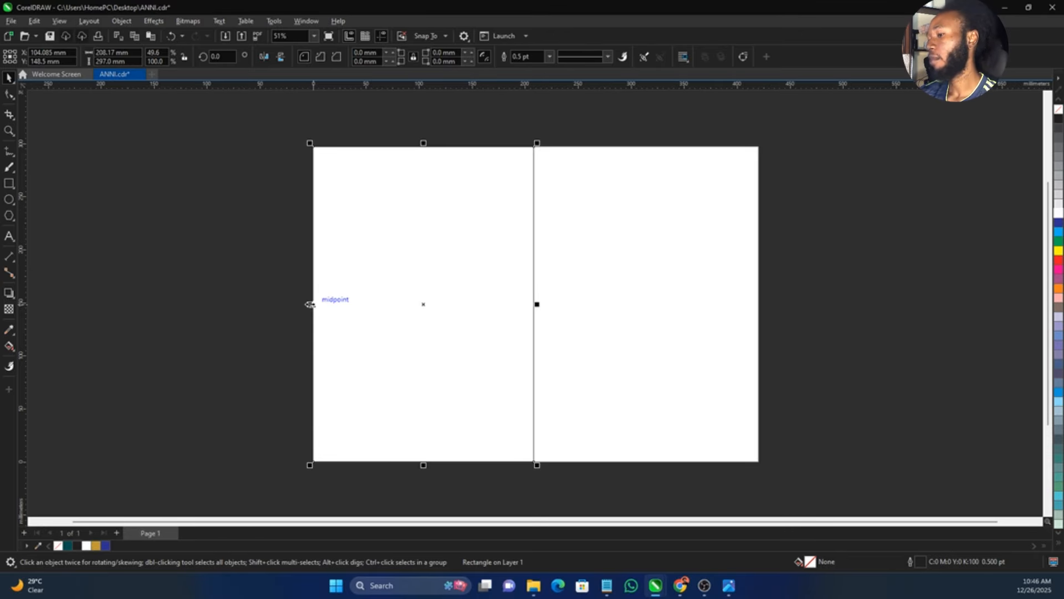
left_click_drag(309, 304, 644, 298)
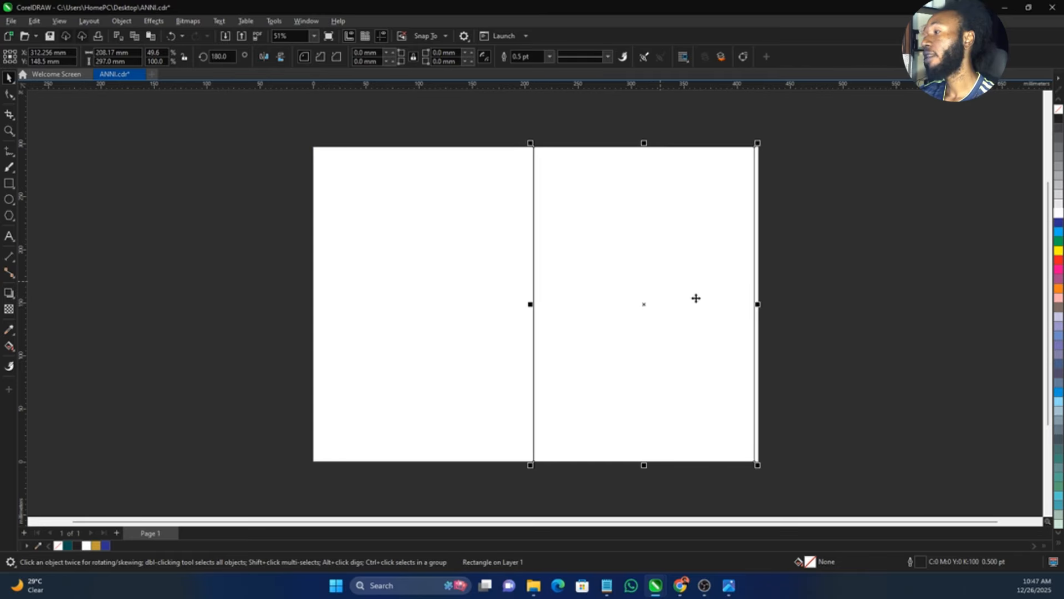
- Try to stretch both rectangles together up to the page's right edge, and undo the stretch
key("ctrl+a")
left_click_drag(292, 125, 804, 497)
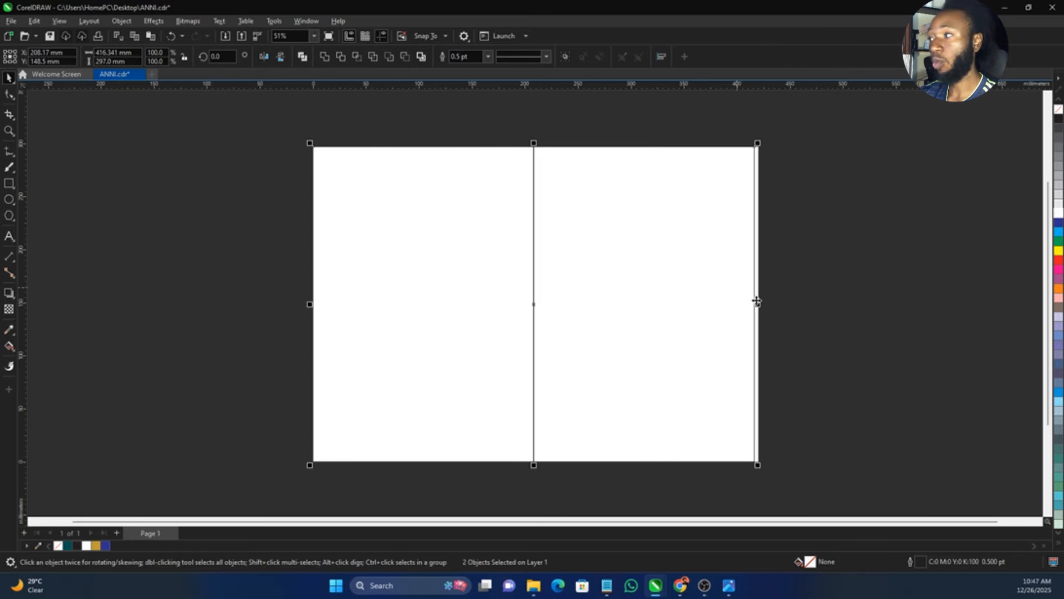
key("z")
left_click_drag(748, 292, 772, 311)
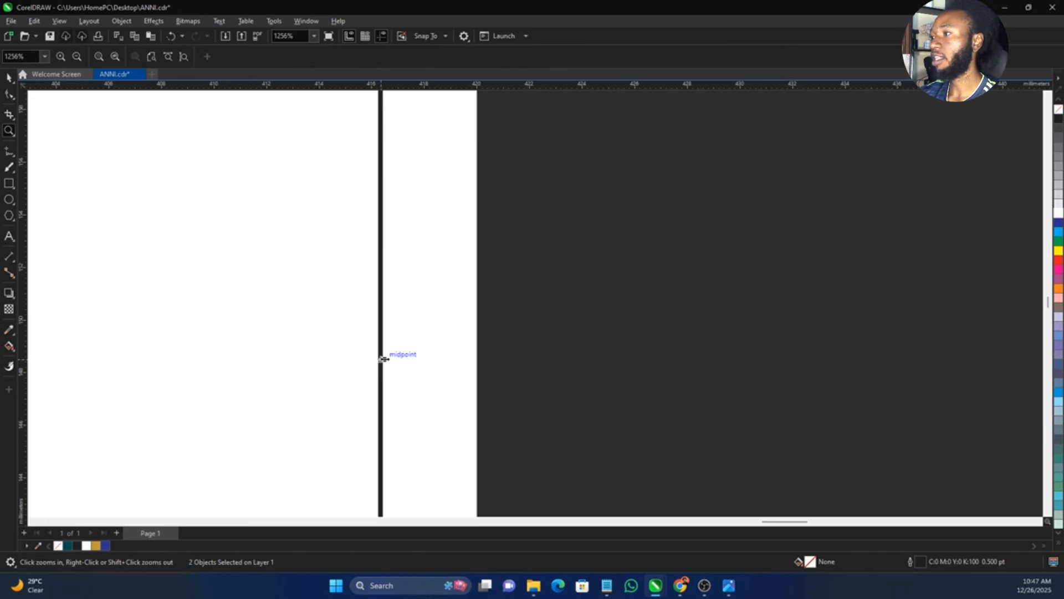
key("space")
left_click_drag(384, 360, 480, 369)
key("F4")
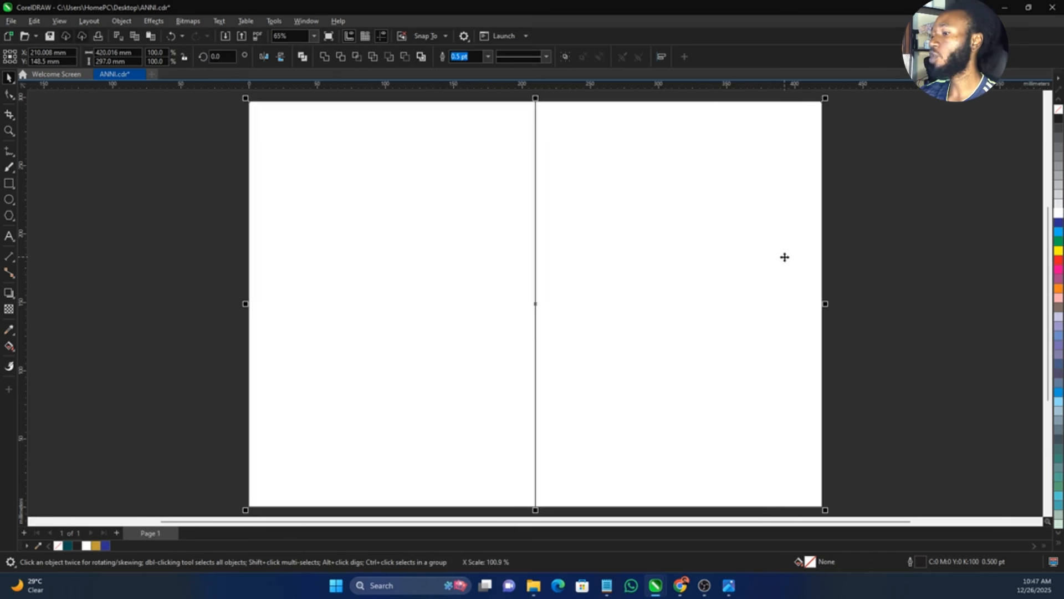
key("ctrl+a")
key("ctrl+z")
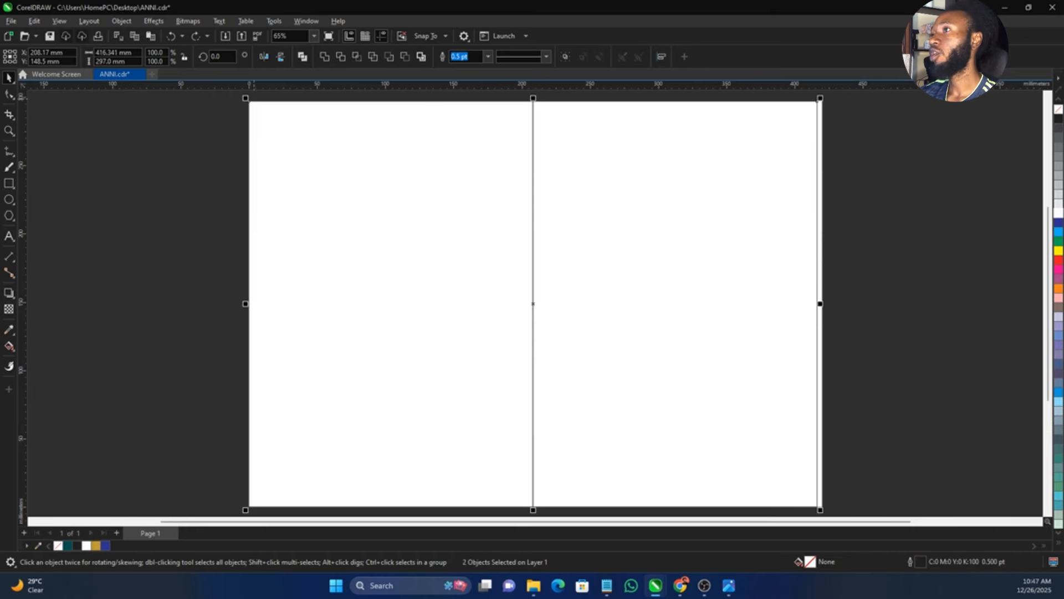
- Widen the two selected rectangles together to about 420 mm so they fill the page width, and deselect them
mouse_move(807, 98)
left_mouse_down()
mouse_move(825, 203)
mouse_move(804, 338)
mouse_move(818, 515)
mouse_move(836, 502)
mouse_move(854, 232)
mouse_move(843, 112)
mouse_move(822, 98)
left_mouse_up()
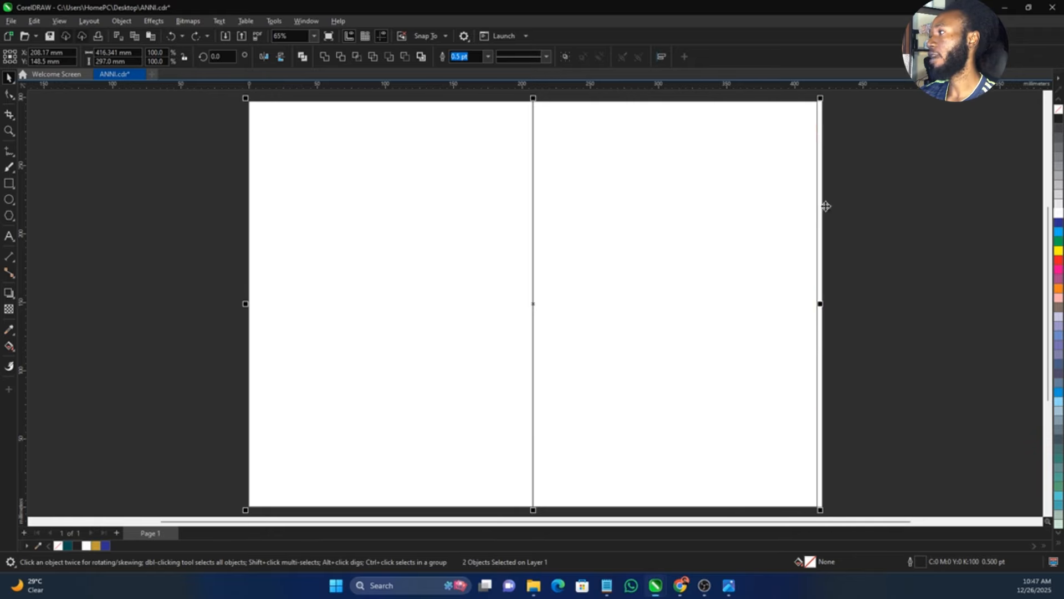
left_click_drag(817, 295, 825, 300)
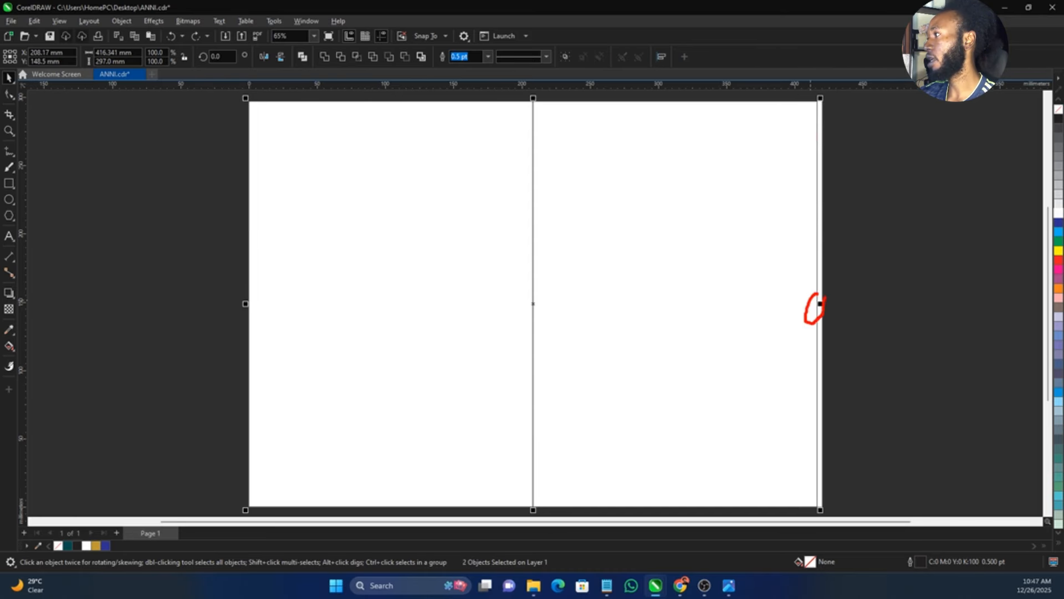
left_click_drag(818, 234, 827, 236)
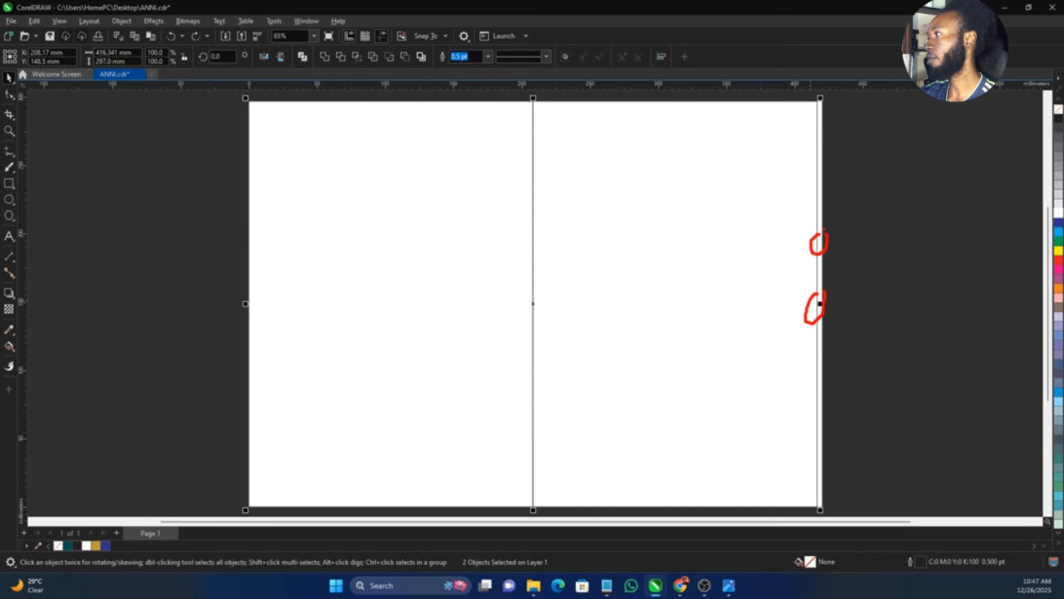
mouse_move(821, 304)
left_mouse_down()
mouse_move(796, 332)
mouse_move(827, 335)
left_mouse_up()
key("shift+F2")
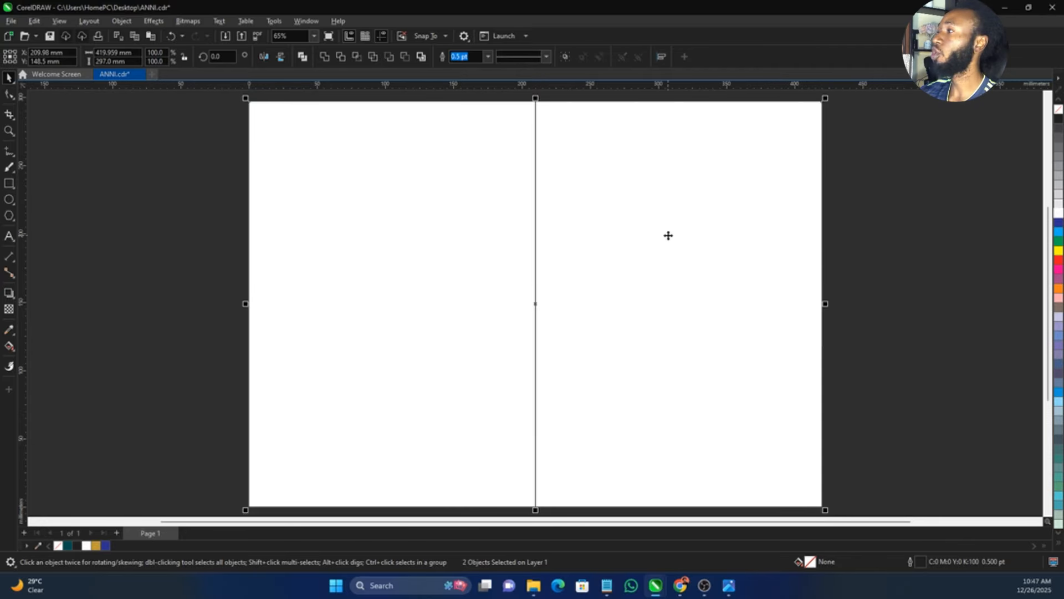
left_click(150, 276)
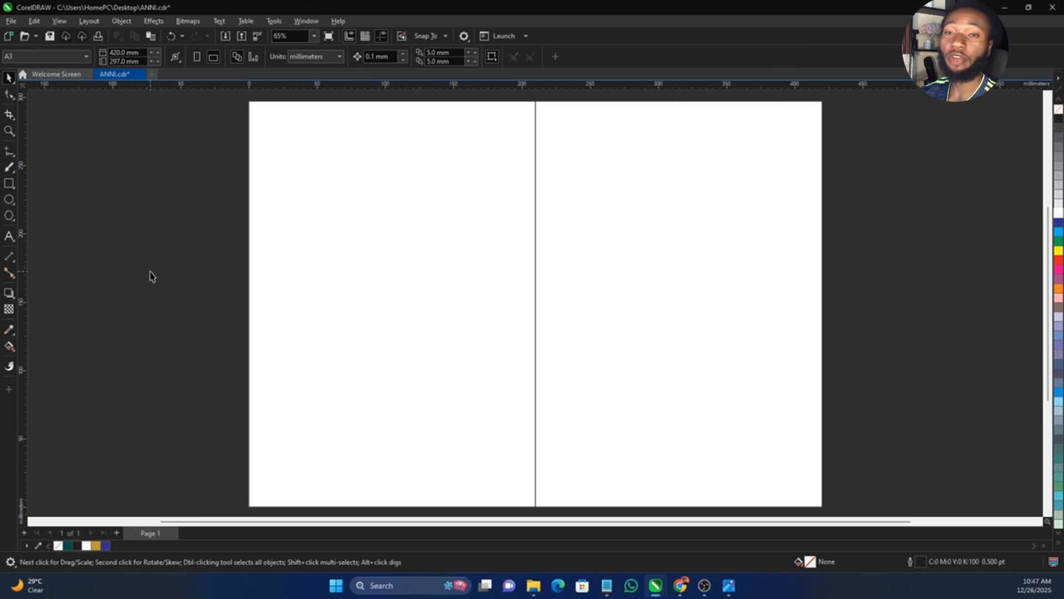
- Draw a small rectangle about 16 by 20 mm in the upper part of the page's left half
left_click(10, 184)
left_click_drag(379, 180, 404, 211)
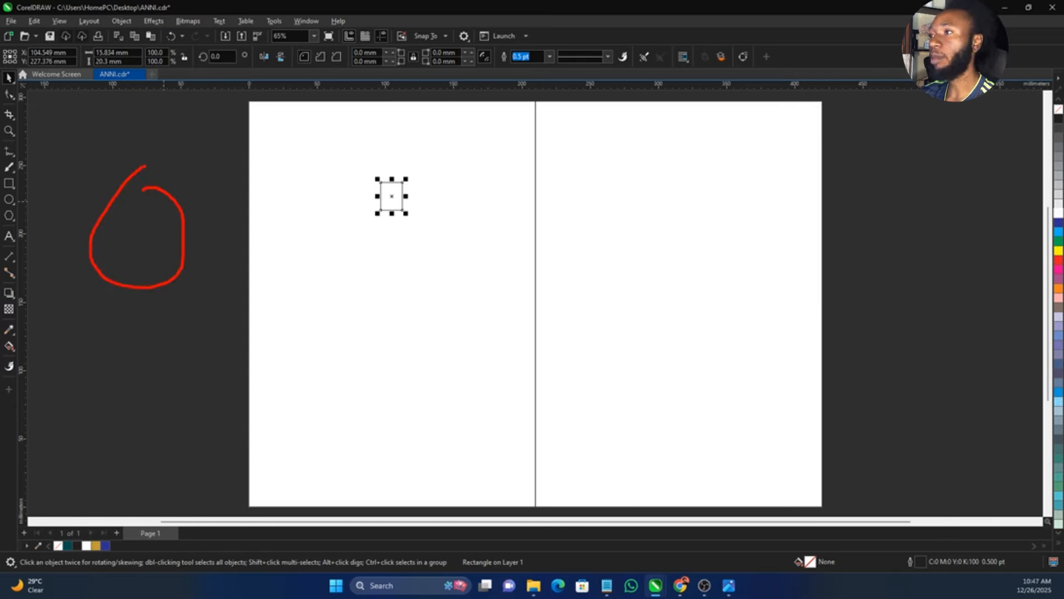
left_click(139, 211)
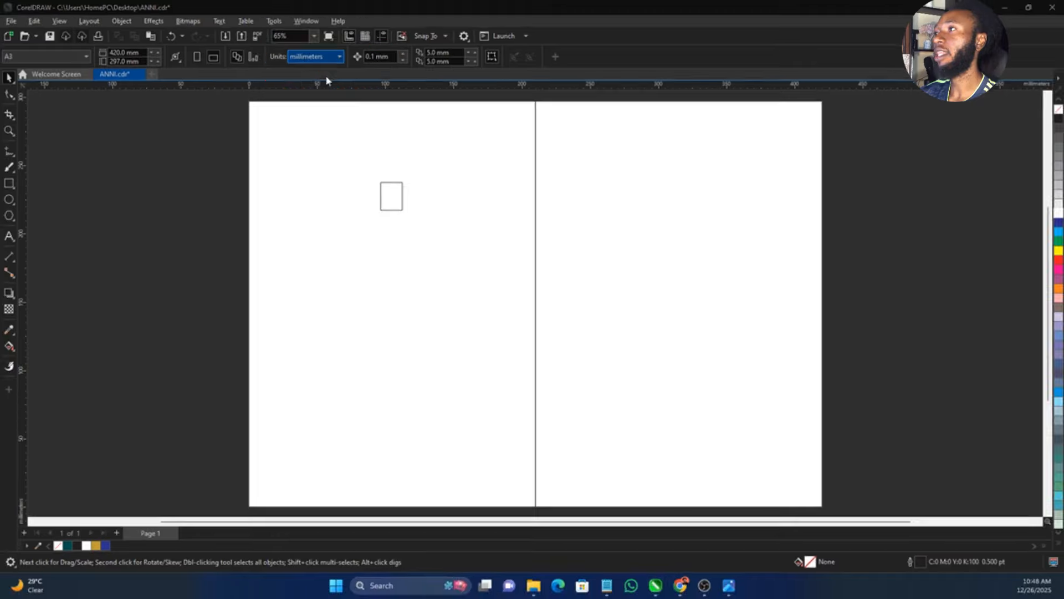
- Switch the document units to inches and set the small rectangle's size to 0.7 by 0.7 inches
left_click(315, 56)
left_click(313, 70)
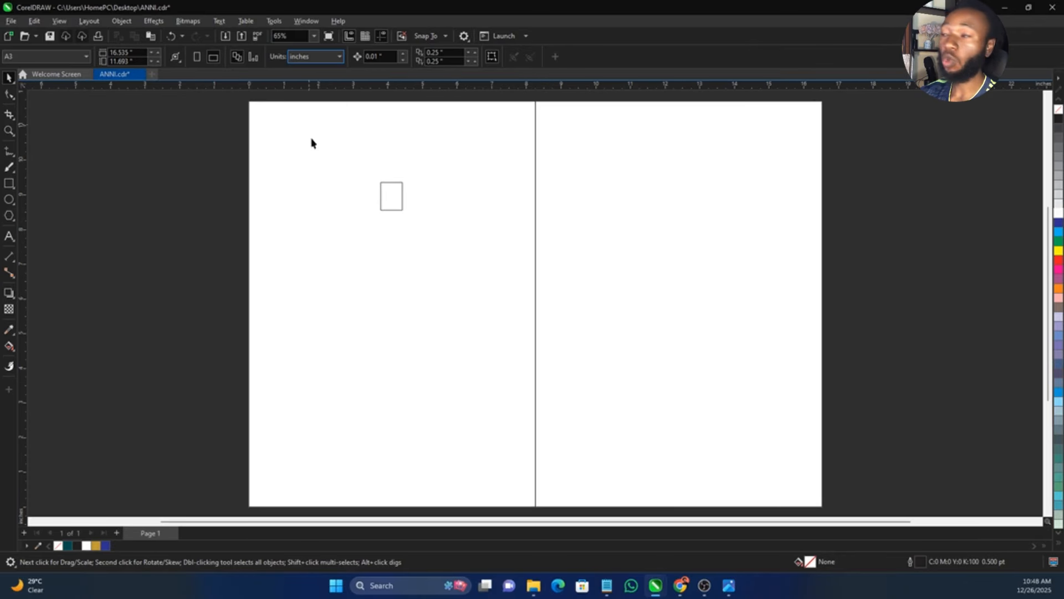
left_click_drag(211, 147, 427, 247)
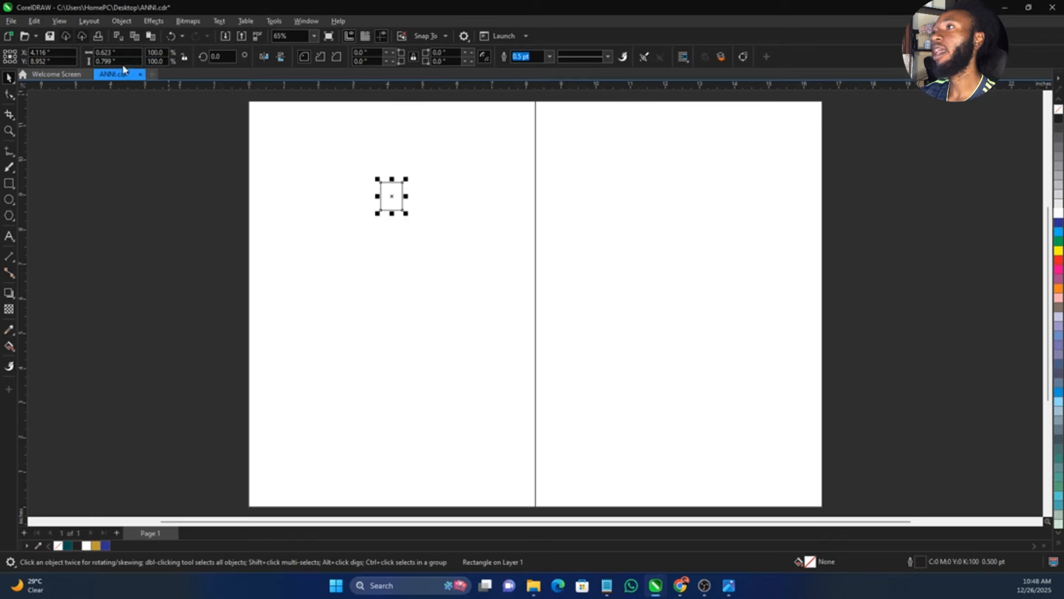
left_click(105, 52)
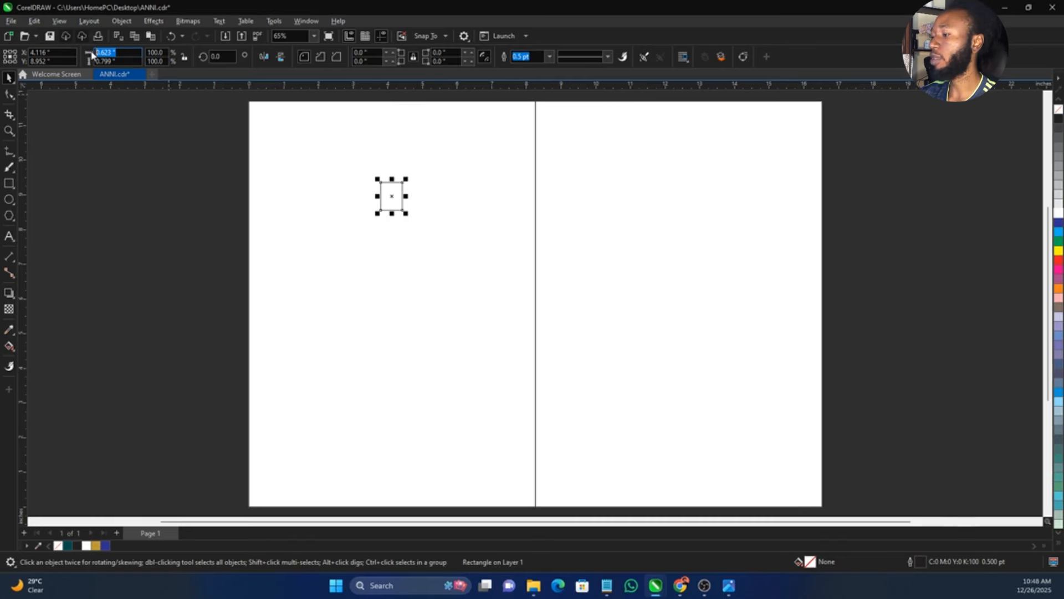
type("0")
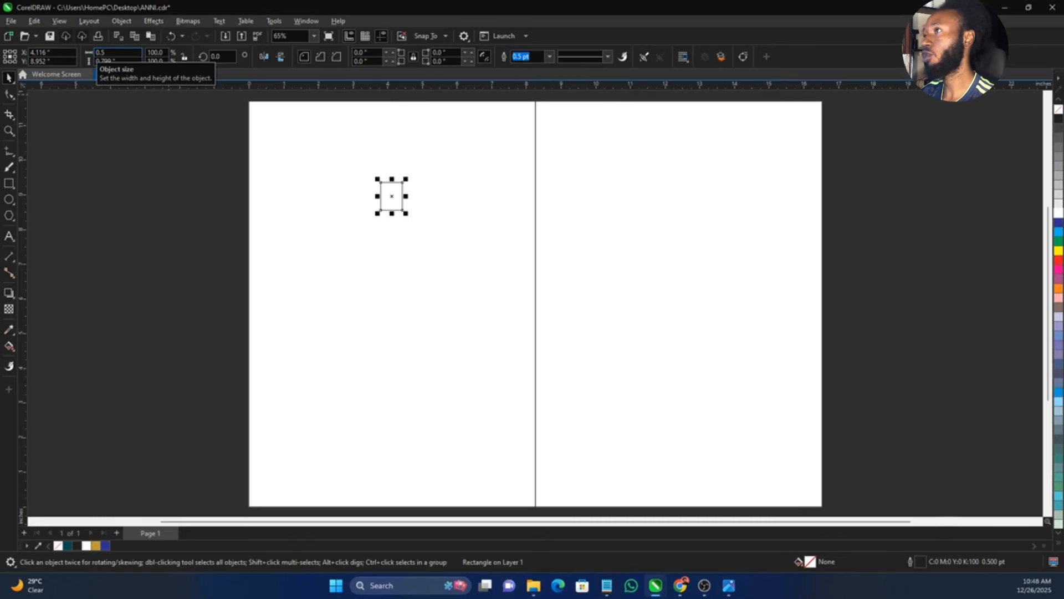
type(".7")
key("Tab")
type("0")
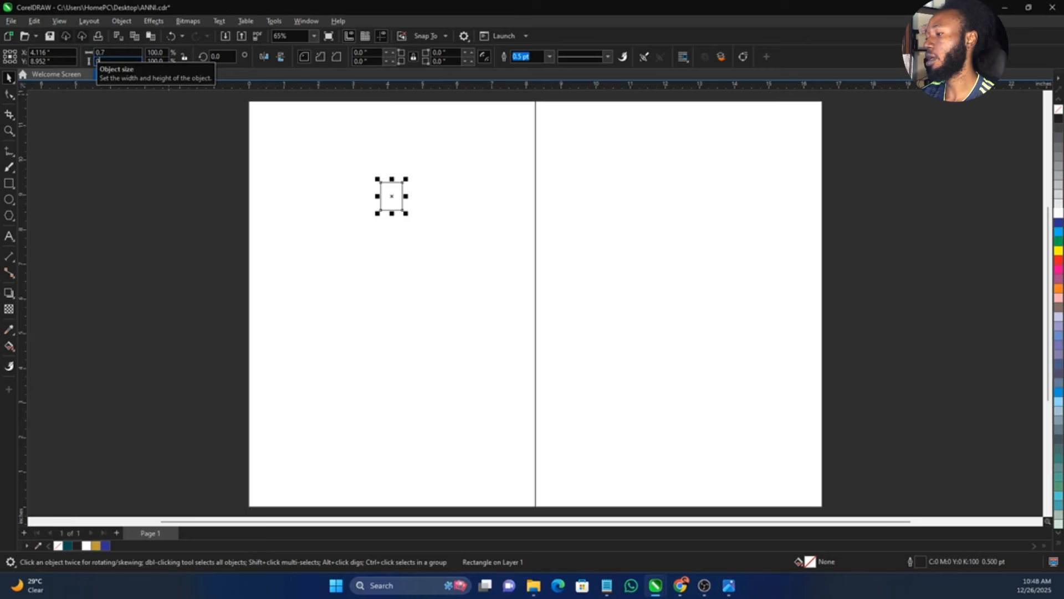
key("Return")
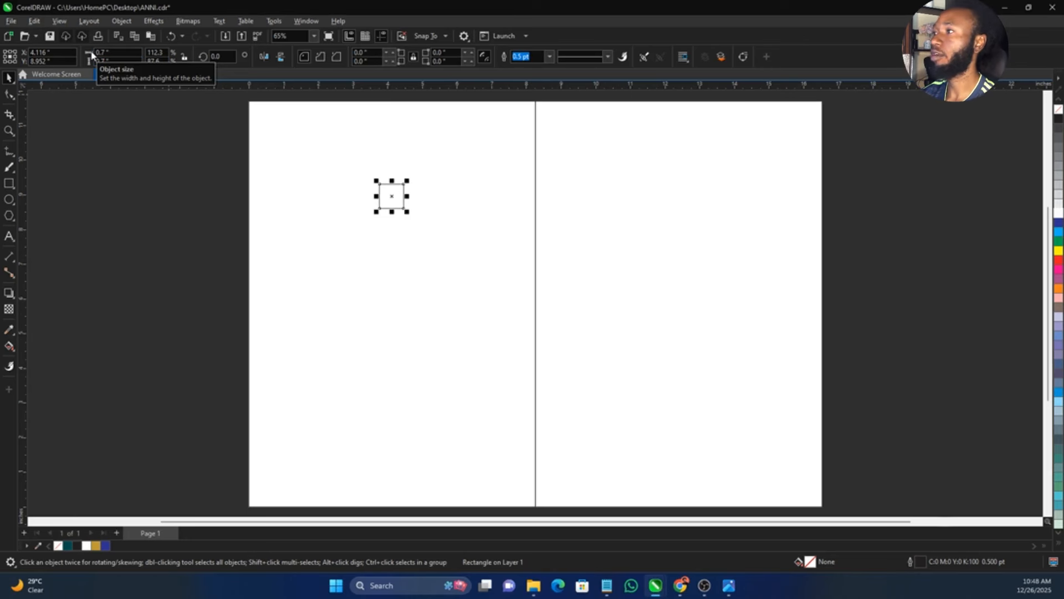
- Align the small square with the top edge of the rectangle covering the page's left half
left_click(333, 176, "shift")
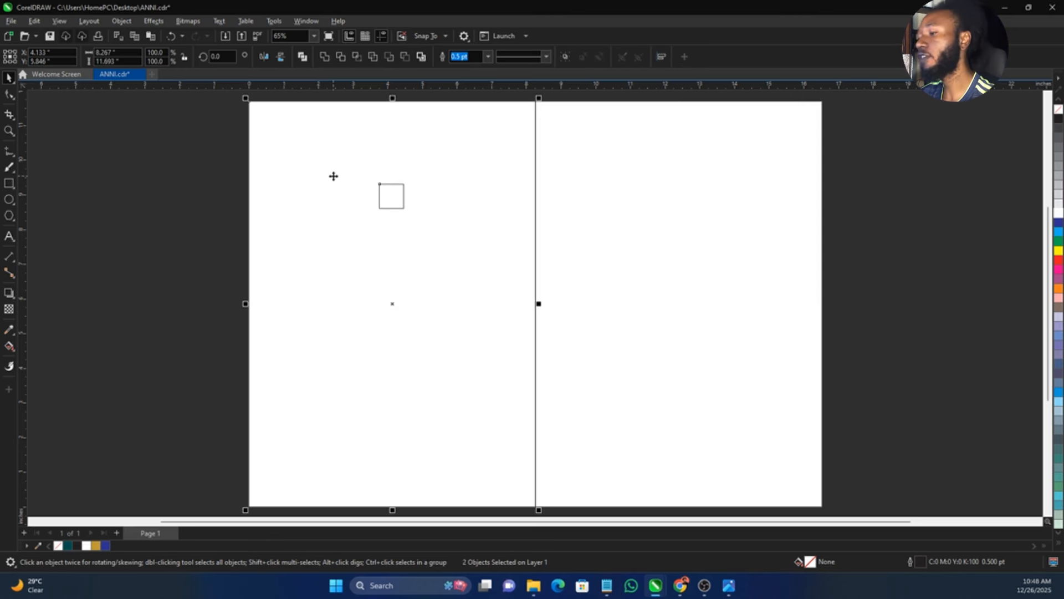
key("t")
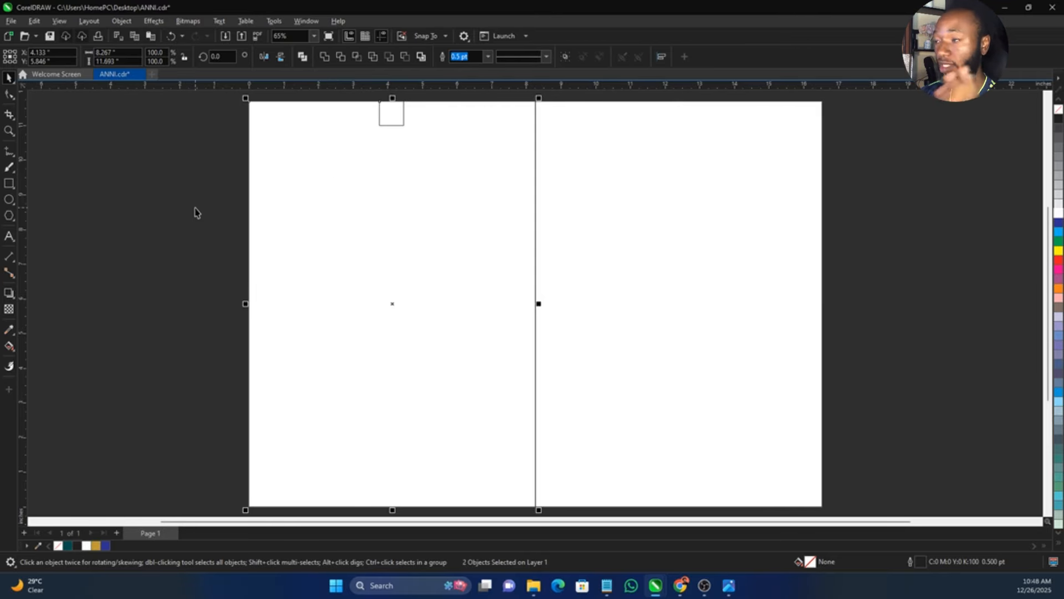
- Align the small square with the left edge of the rectangle covering the page's left half
left_click(383, 118)
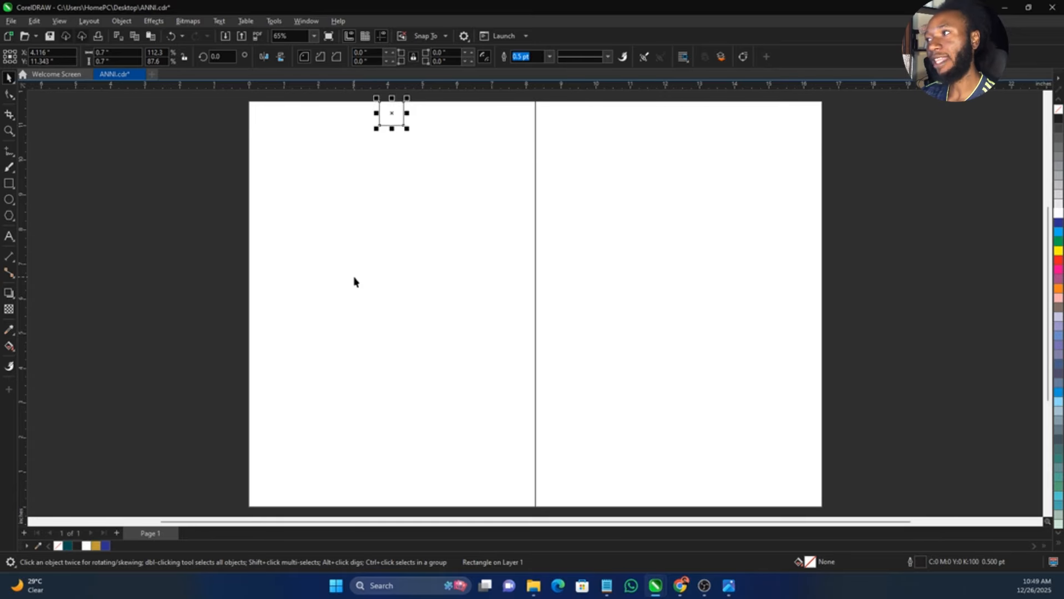
left_click(355, 277, "shift")
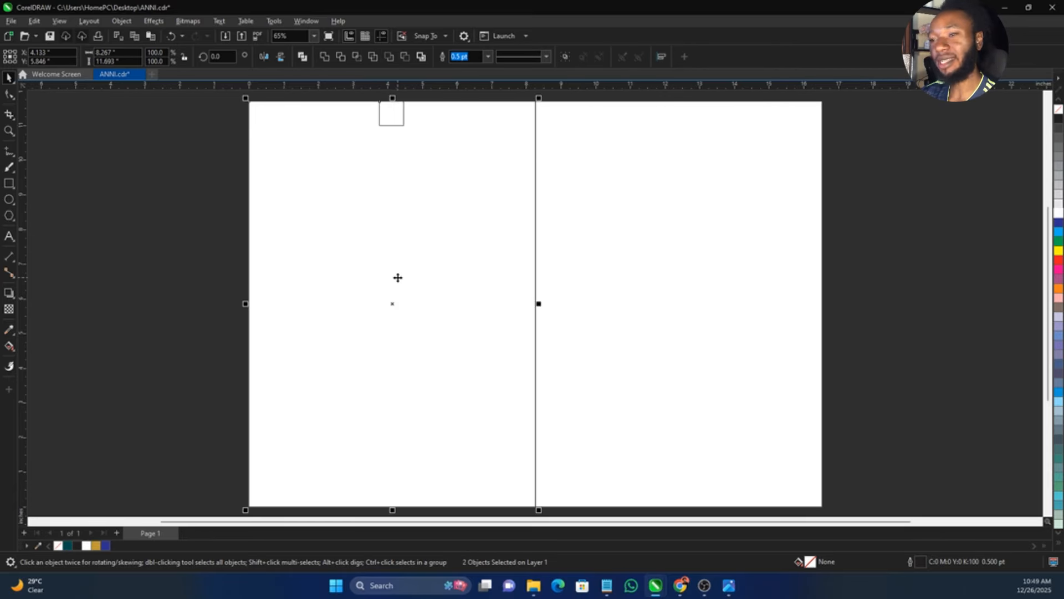
key("l")
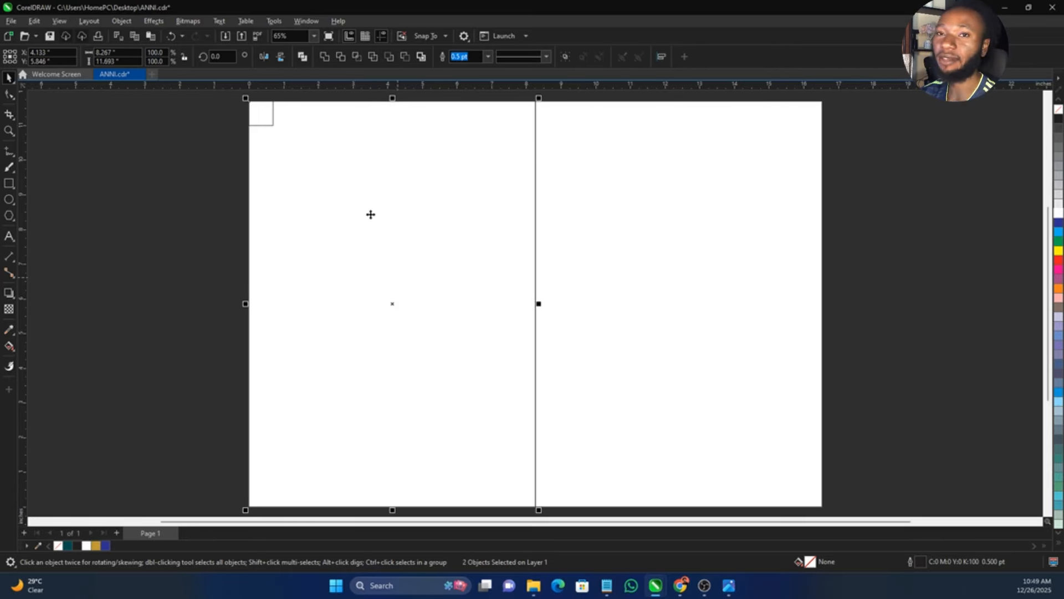
- Place a vertical guideline on the small square's right edge at 0.7 inches and a horizontal guideline on its bottom edge
scroll(248, 101, "up", 3)
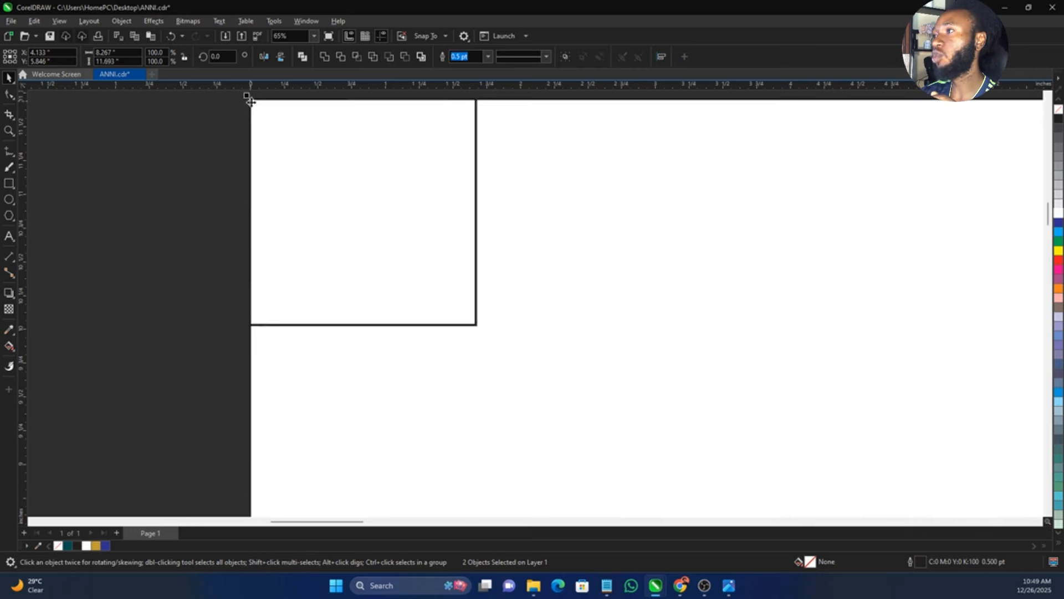
scroll(251, 101, "up", 2)
left_click_drag(22, 187, 543, 254)
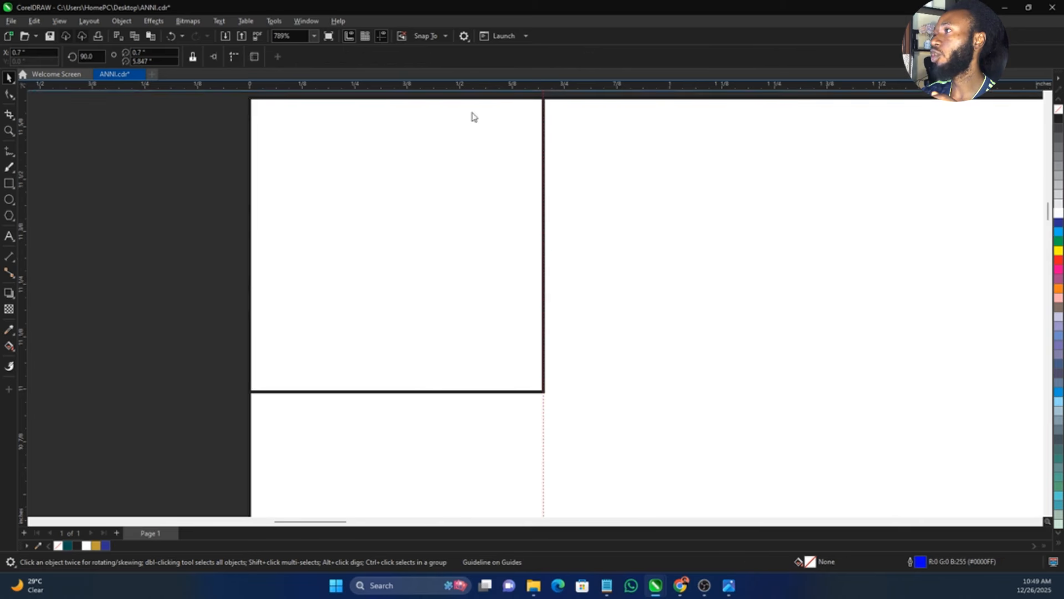
left_click_drag(474, 86, 502, 391)
- Align the small square with the bottom edge of the left half and place a horizontal guideline along its top edge
left_click(465, 343)
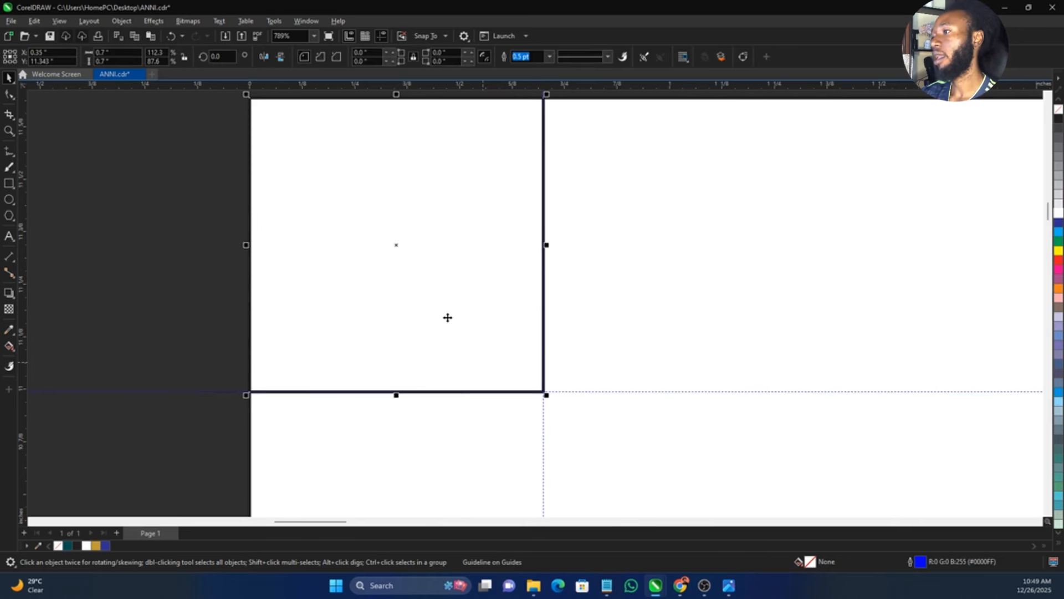
key("shift+F4")
key("ctrl+a")
key("b")
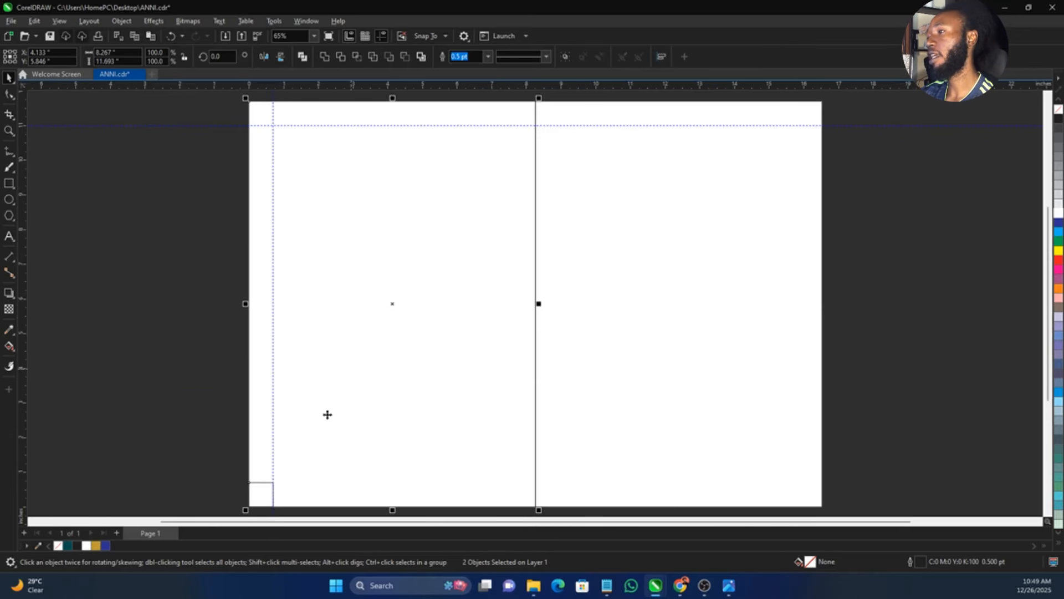
key("F2")
left_click_drag(238, 475, 292, 495)
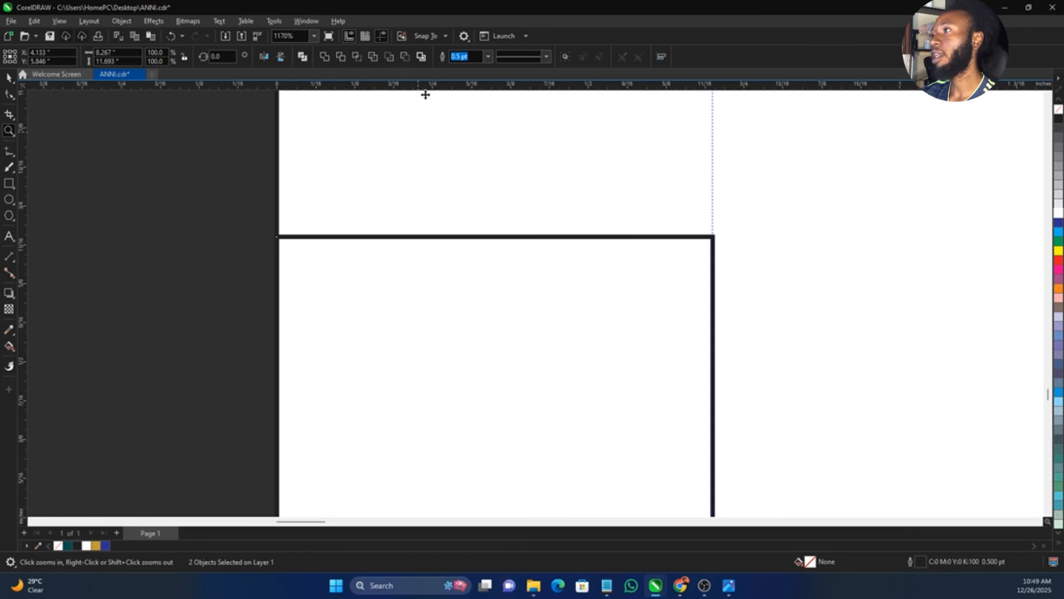
left_click_drag(427, 91, 476, 235)
- Align the small square with the right edge of the left half and place a vertical guideline on its left edge at 7.567 inches
left_click(454, 285)
scroll(271, 345, "down", 4)
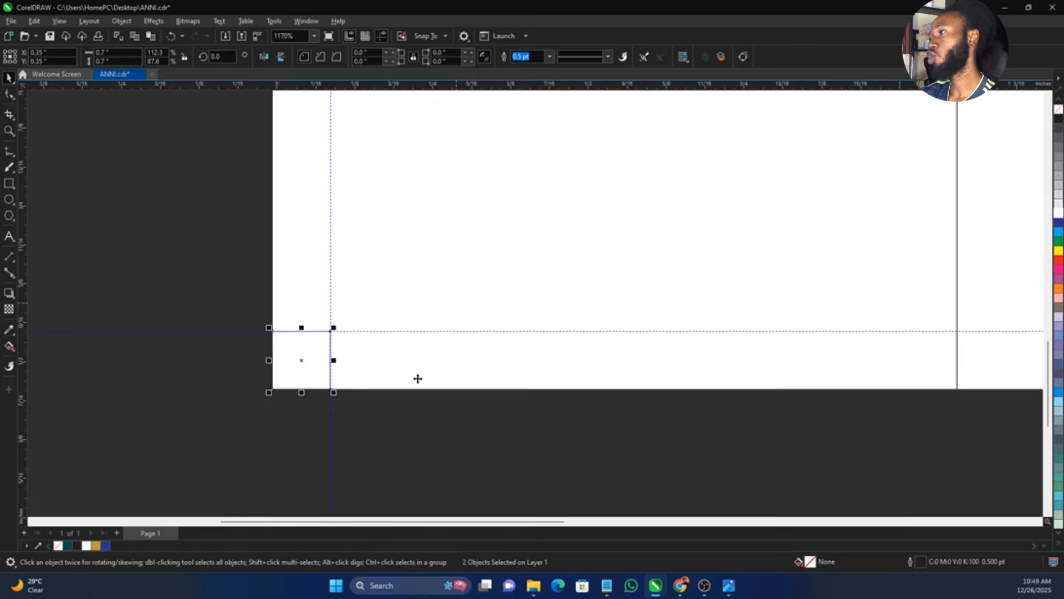
left_click(437, 366)
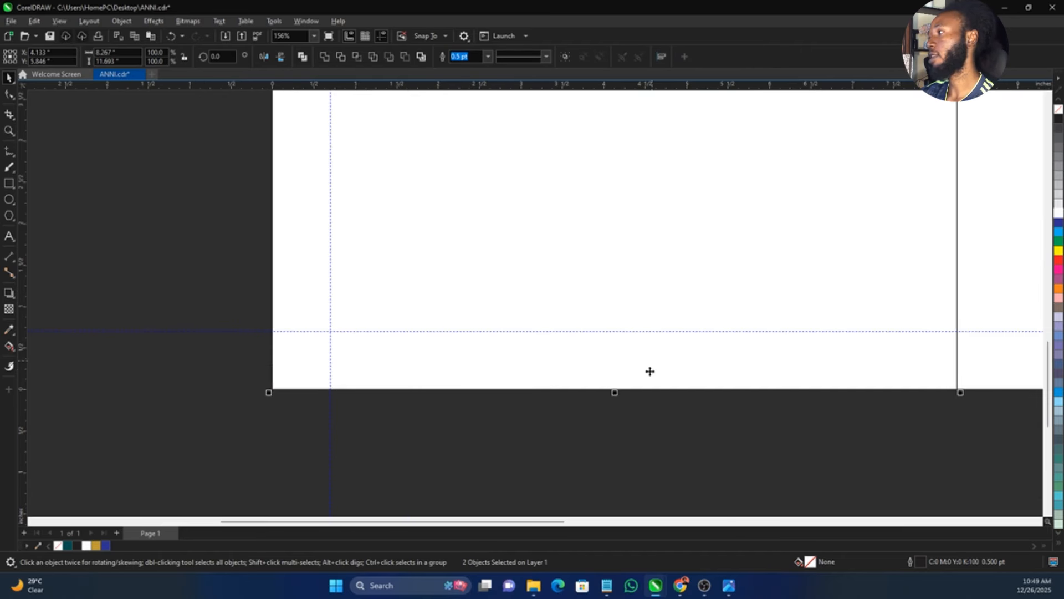
scroll(335, 409, "down", 2)
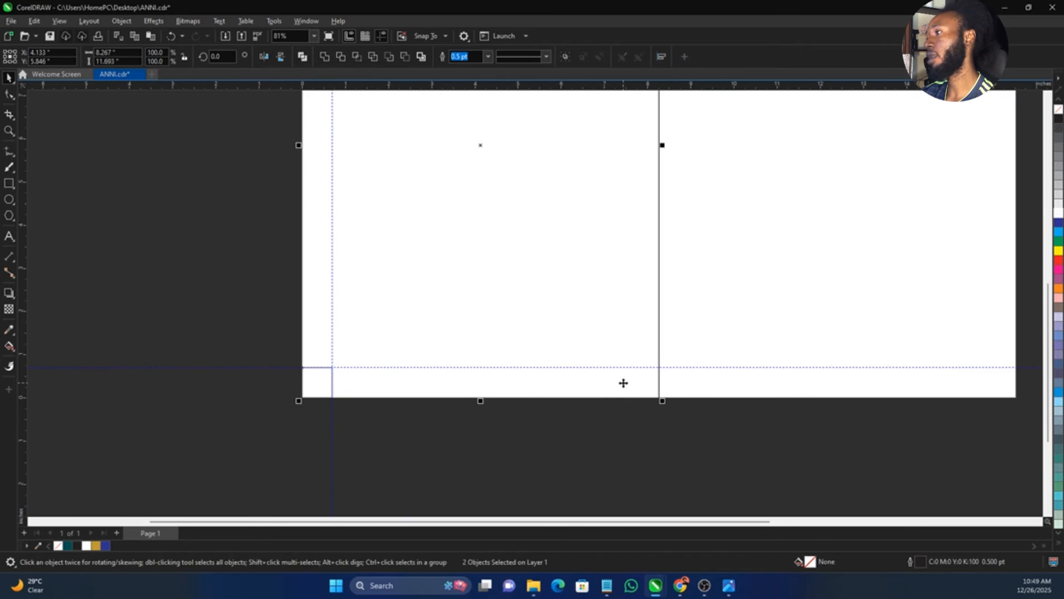
key("z")
left_click_drag(611, 361, 682, 403)
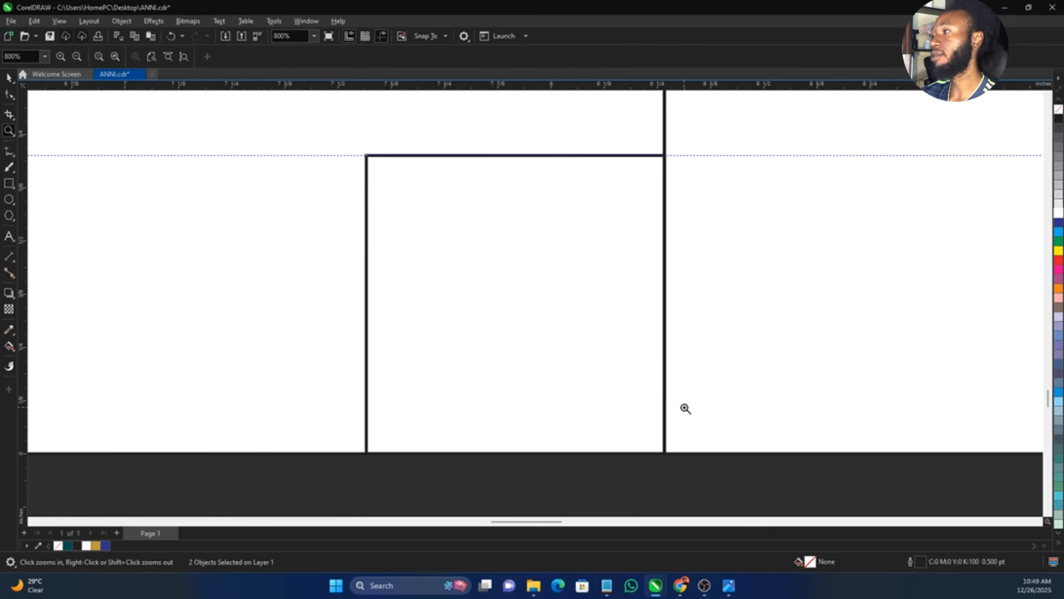
key("space")
left_click_drag(25, 246, 366, 290)
- Align the small square with the left edge of the right half and place a vertical guideline on its right edge
scroll(233, 298, "down", 3)
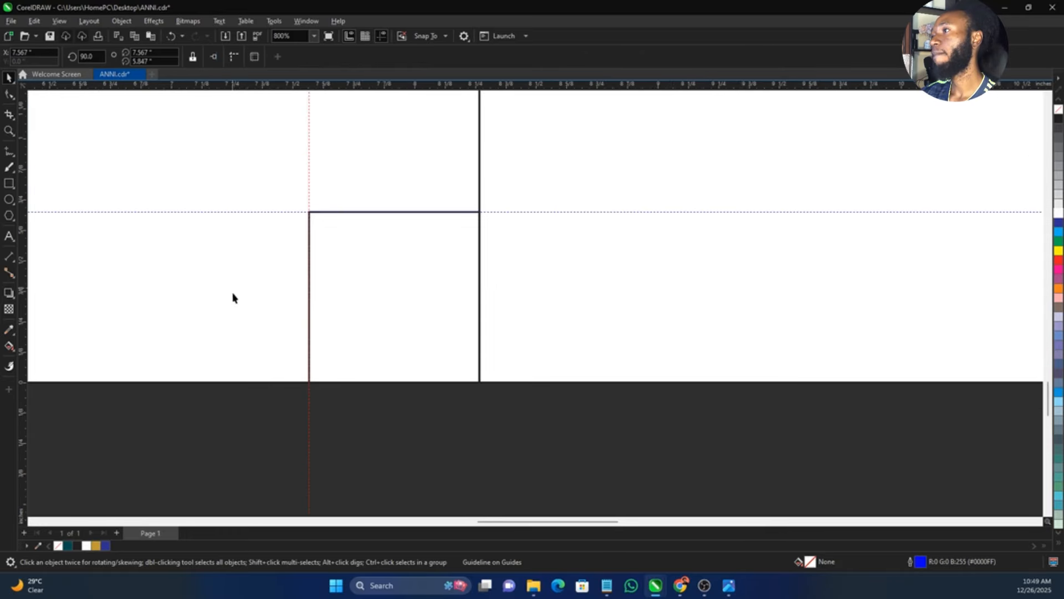
left_click(468, 288, "shift")
key("l")
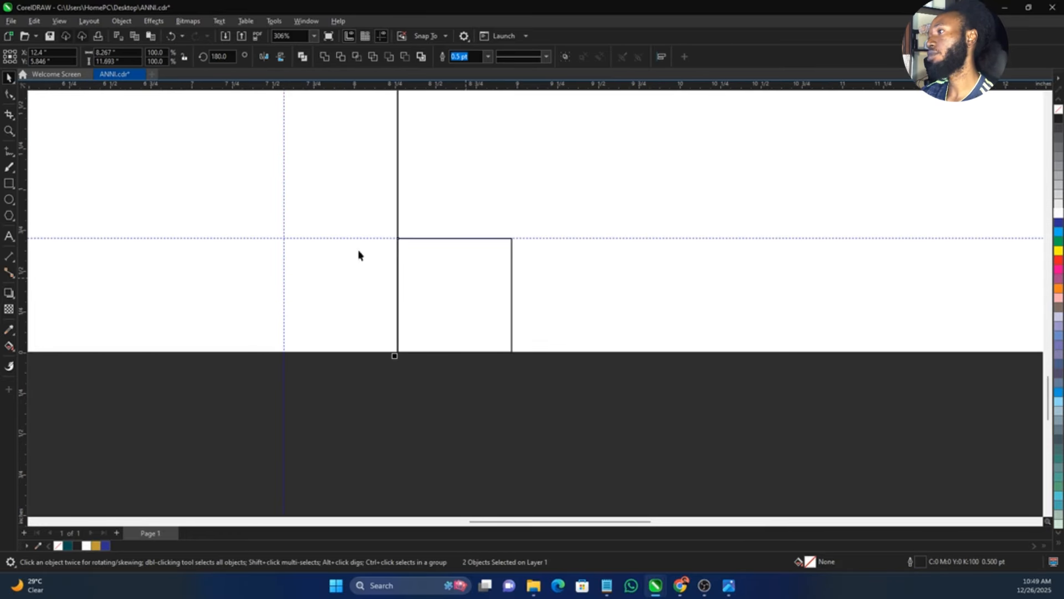
key("z")
left_click_drag(249, 220, 585, 373)
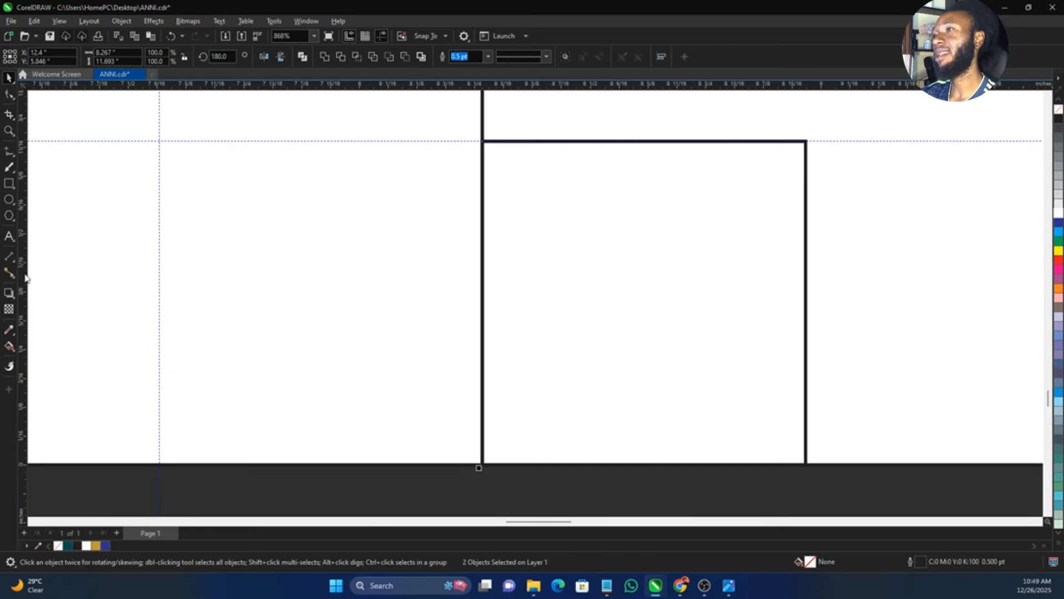
left_click_drag(482, 319, 808, 373)
- Align the small square with the right edge of the right half and place a vertical guideline on its left edge at 15.834 inches
scroll(313, 348, "down", 1)
scroll(313, 348, "down", 3)
left_click(316, 328)
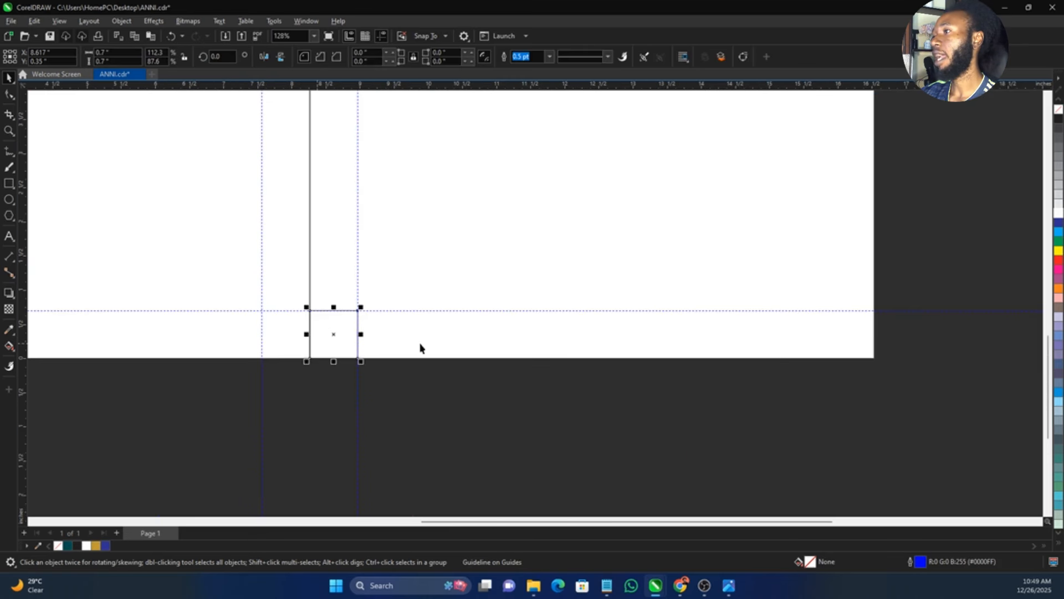
key("r")
key("z")
left_click_drag(798, 296, 904, 377)
key("space")
left_click_drag(25, 230, 420, 248)
key("shift+F4")
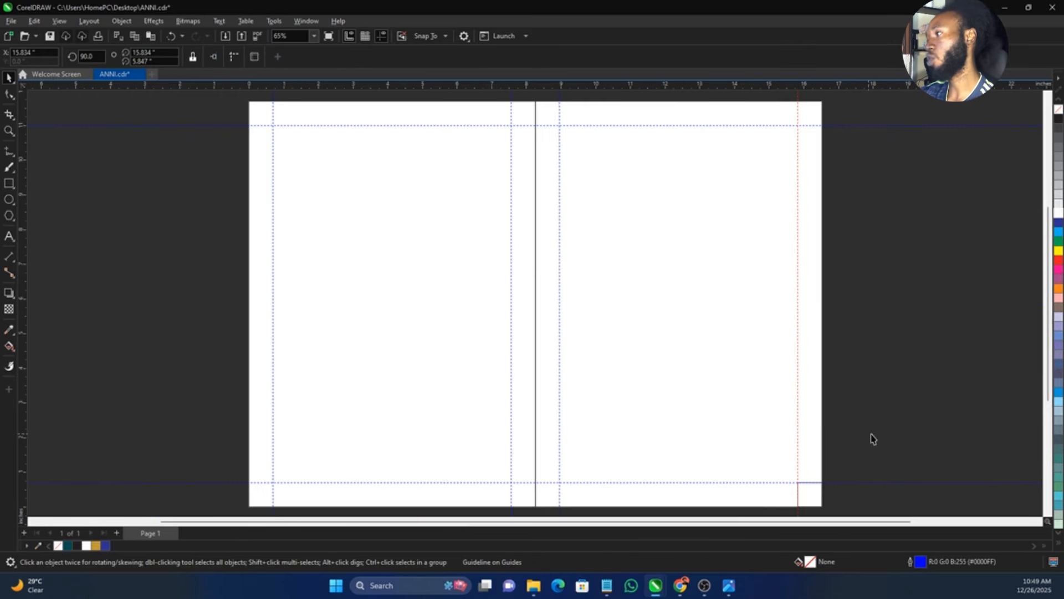
- Delete the small square and place a vertical guideline at 8.267 inches, on the line between the two page halves
left_click_drag(875, 434, 746, 506)
left_click(696, 399)
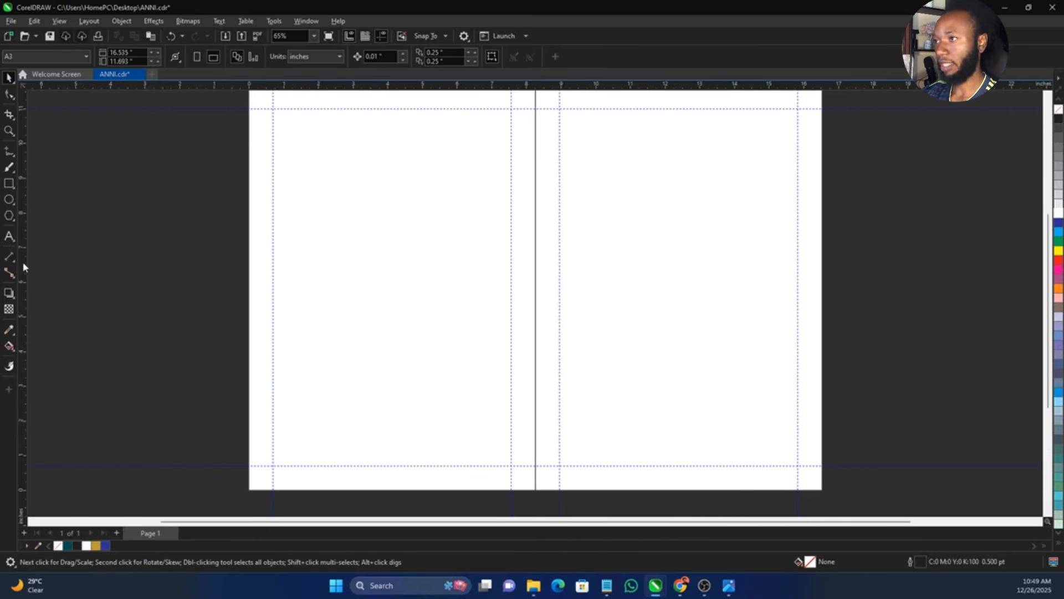
left_click_drag(24, 268, 538, 308)
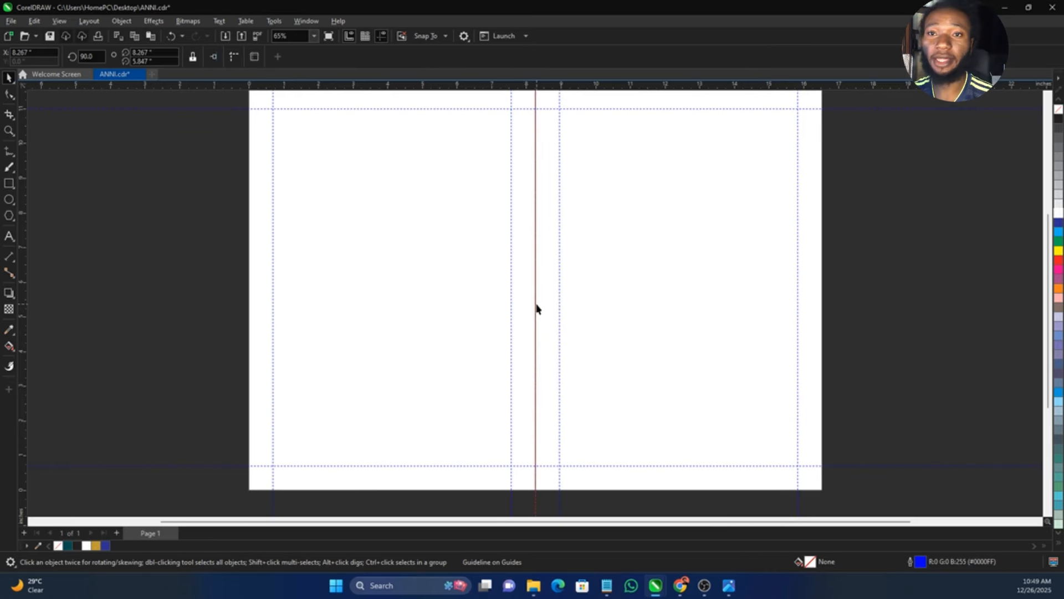
left_click_drag(355, 200, 391, 248)
key("ctrl+z")
scroll(505, 239, "down", 2)
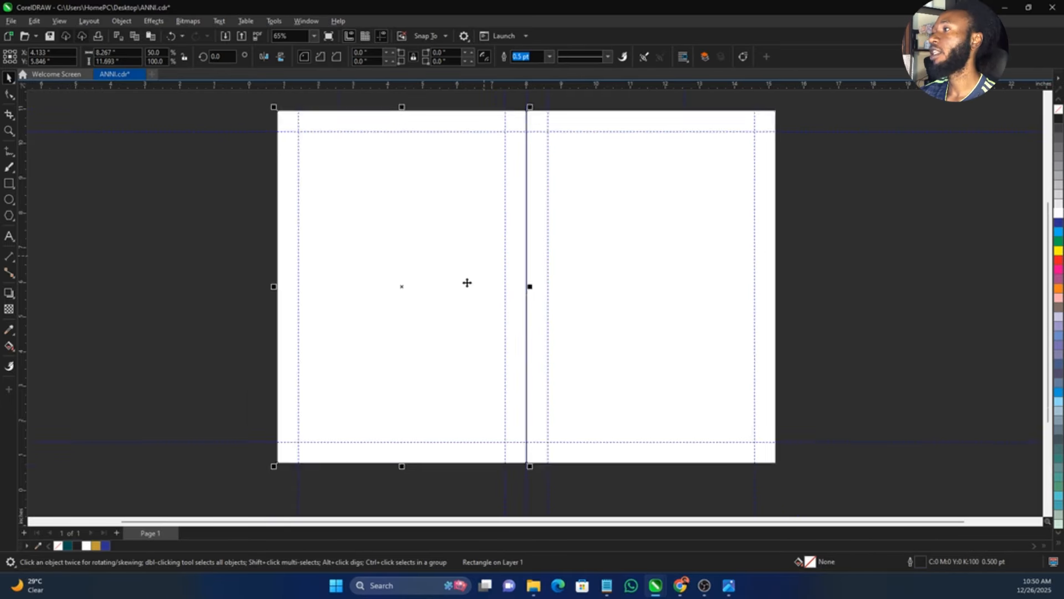
- Remove the outline from both rectangles covering the page halves and deselect them
left_click_drag(305, 141, 826, 424)
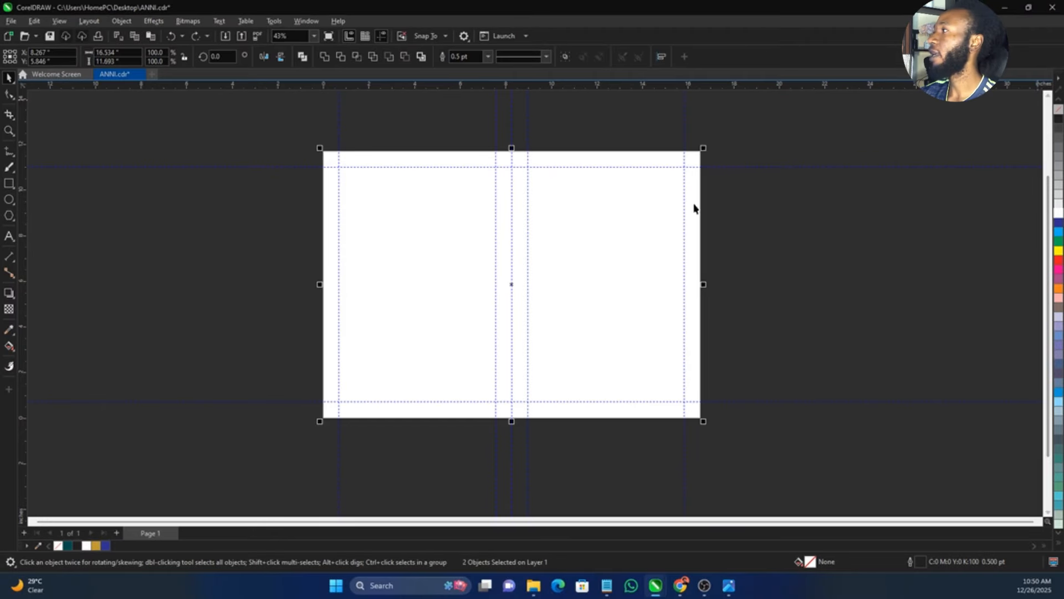
key("shift+F4")
left_click(188, 238)
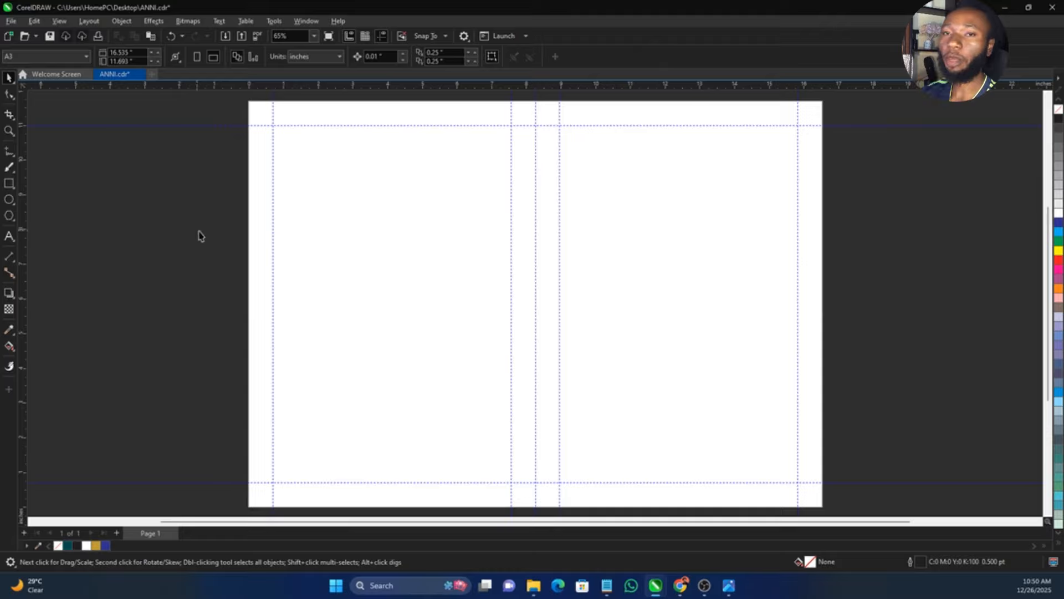
- Import the images 50th Anniversary Magazine, background, floral background, flower background and qr code from the BROCHURE DESIGN folder
left_click(15, 21)
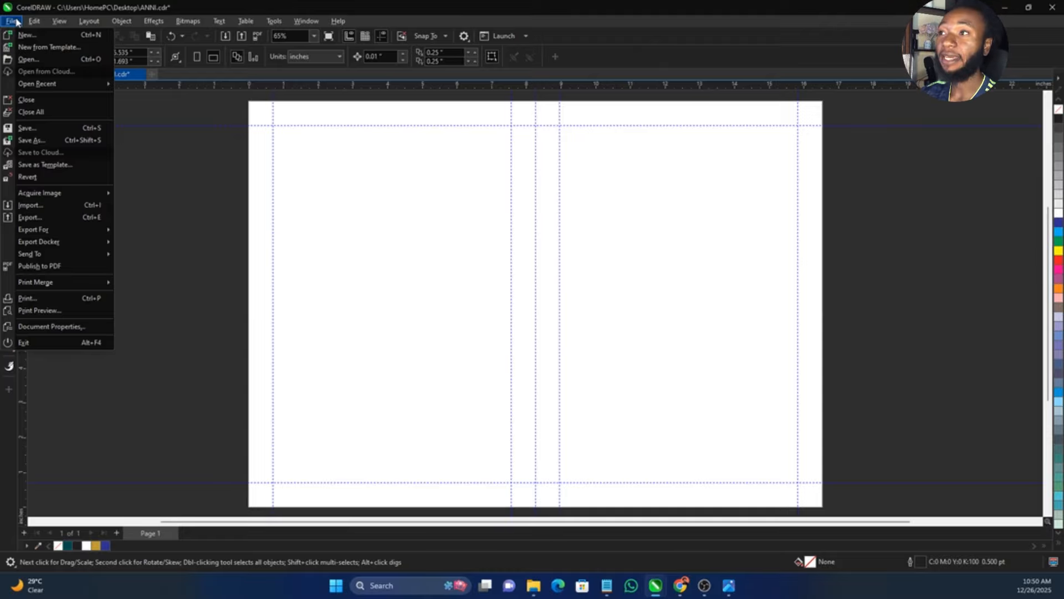
left_click(29, 205)
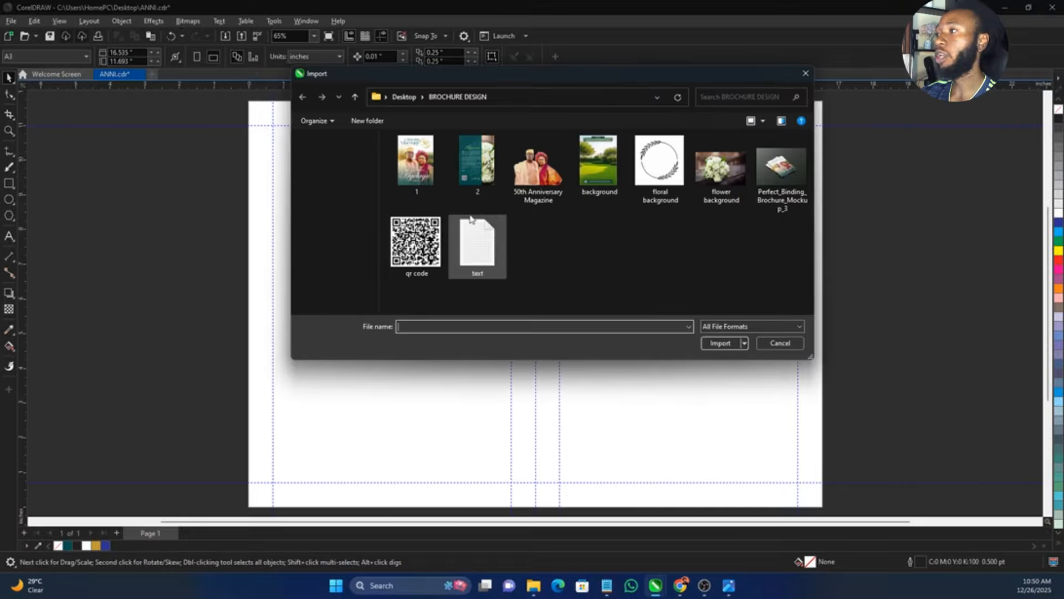
left_click(538, 190)
left_click(596, 187, "ctrl")
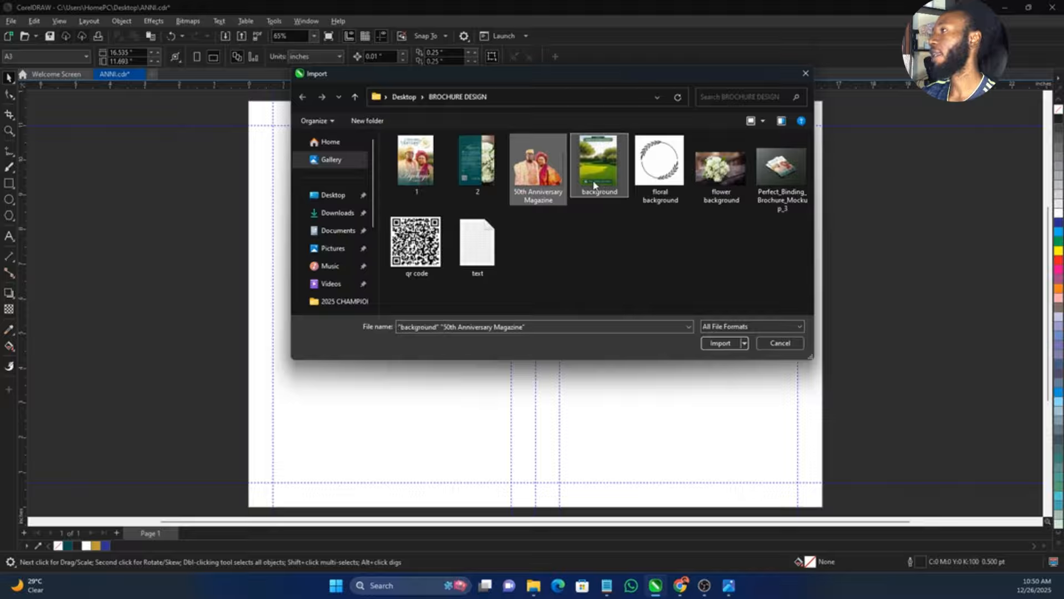
left_click(665, 186, "ctrl")
left_click(715, 177, "ctrl")
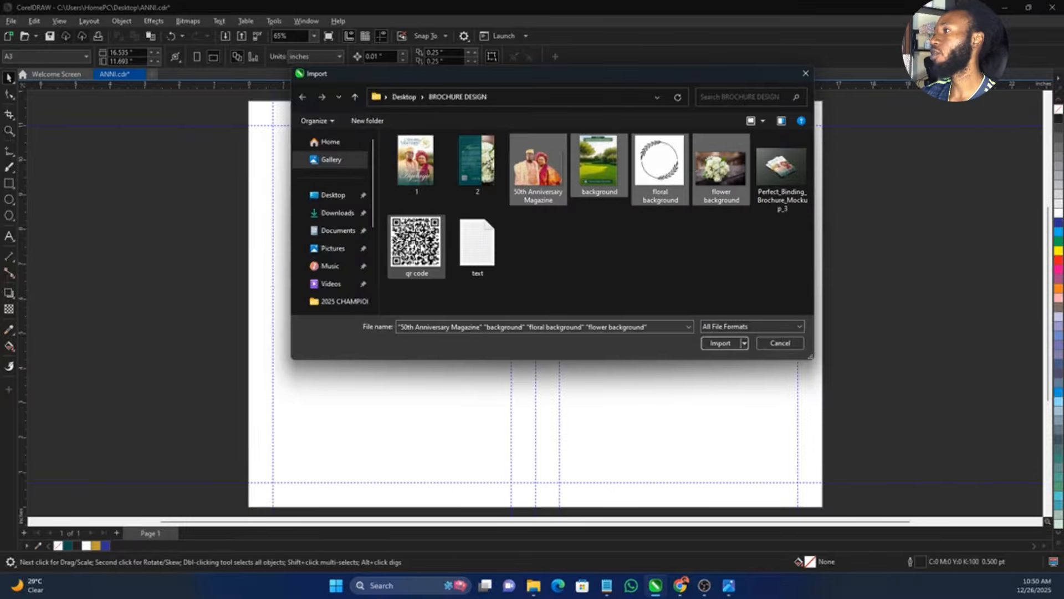
left_click(416, 244, "ctrl")
left_click(718, 343)
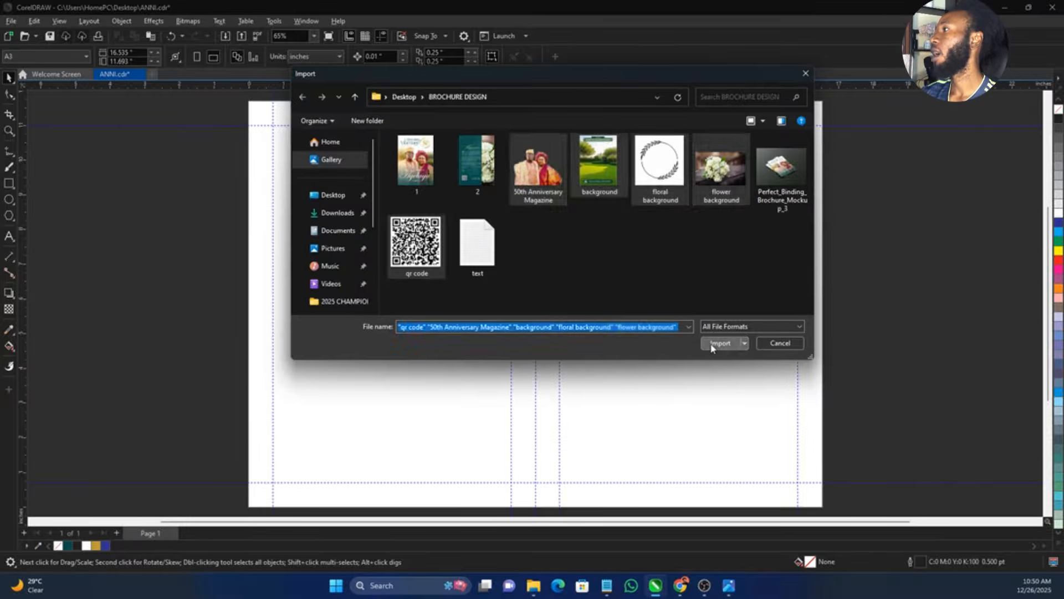
- Place the imported images one by one in the empty area to the left of the page
left_click(103, 268)
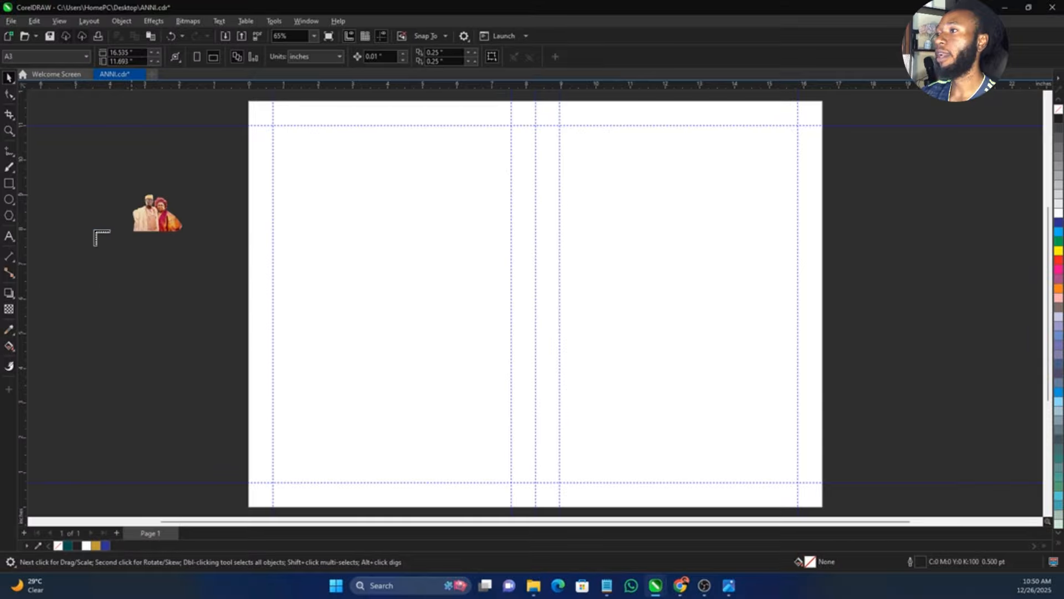
left_click(94, 230)
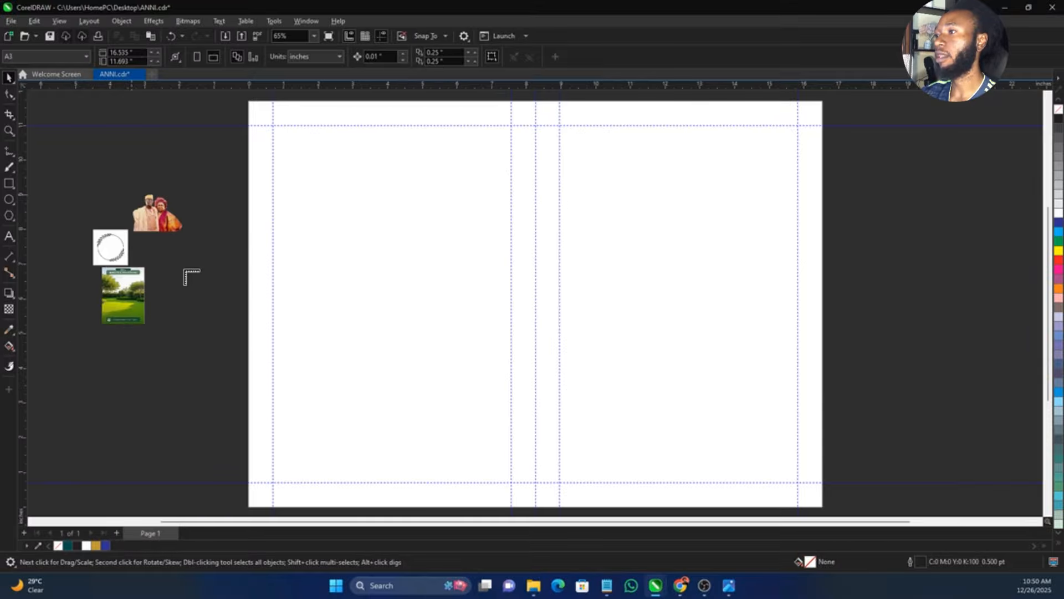
left_click(74, 320)
left_click(172, 303)
- Move the garden background image onto the page's right half and enlarge it to about 8.2 by 10.9 inches
left_click_drag(141, 286, 611, 313)
scroll(305, 368, "down", 2)
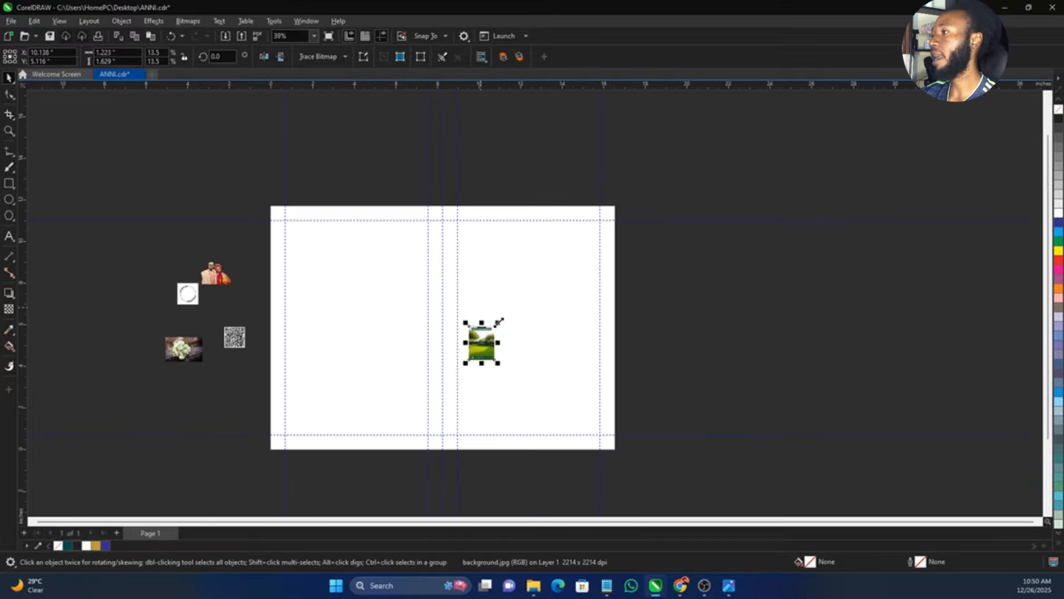
left_click_drag(497, 322, 627, 231)
scroll(627, 231, "up", 2)
left_click_drag(463, 286, 518, 281)
scroll(413, 262, "down", 2)
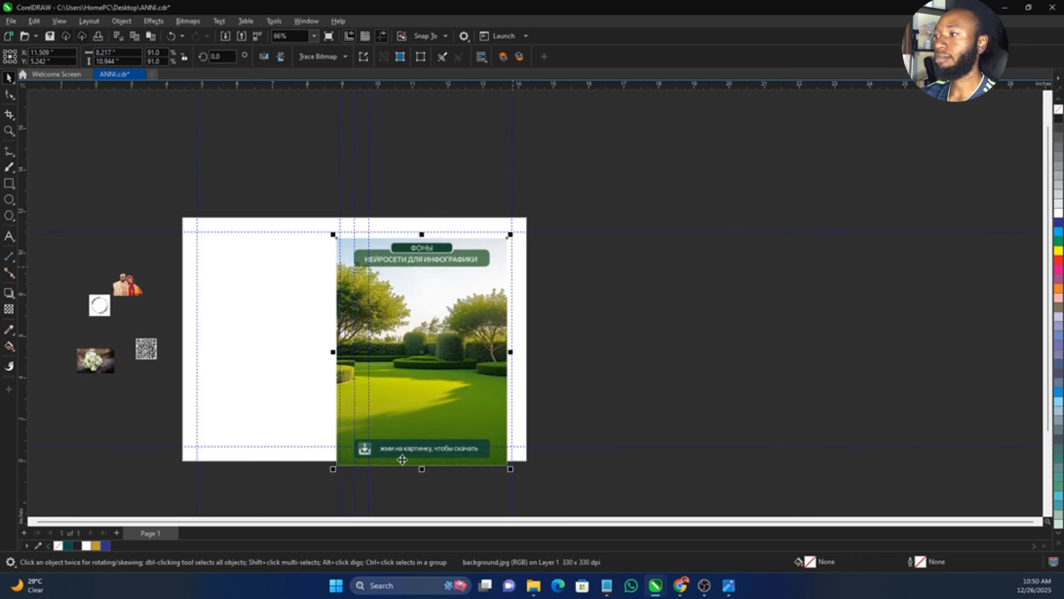
- Apply a Gaussian Blur with a radius of about 42.4 to the garden background image
scroll(430, 292, "up", 1)
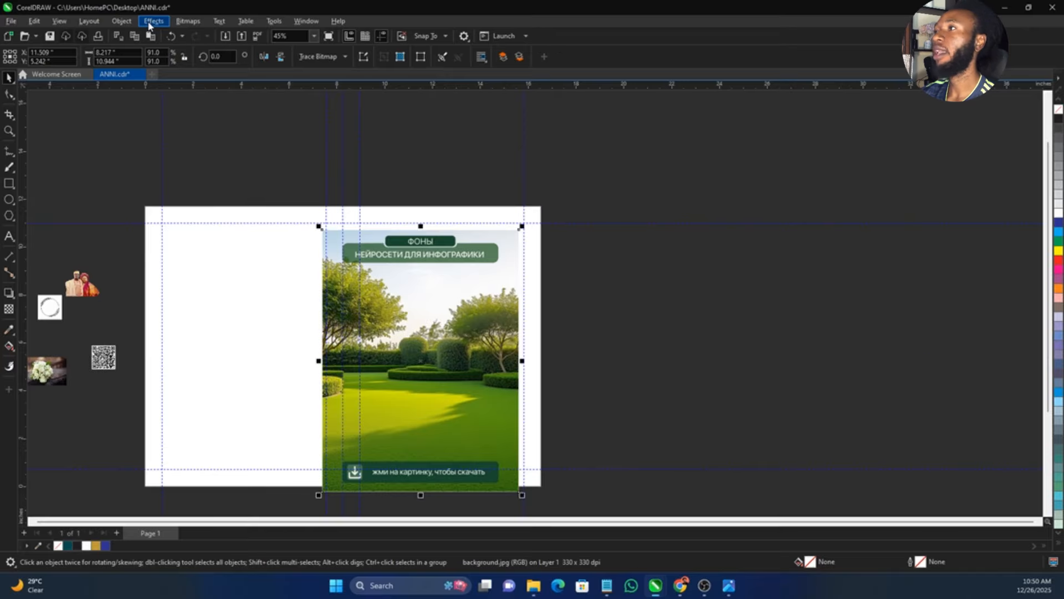
left_click(149, 44)
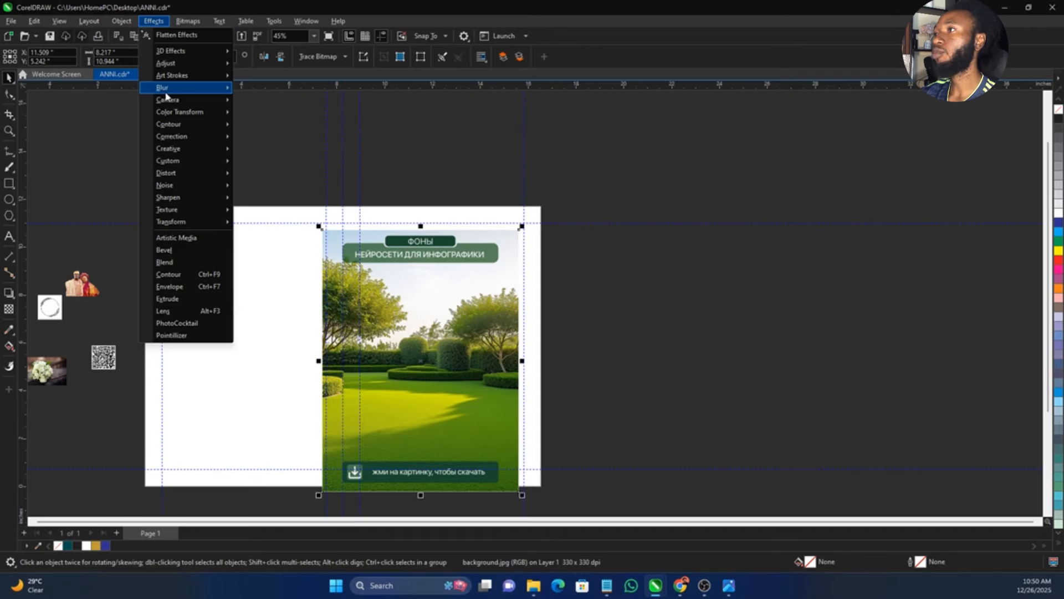
mouse_move(183, 87)
left_click(305, 131)
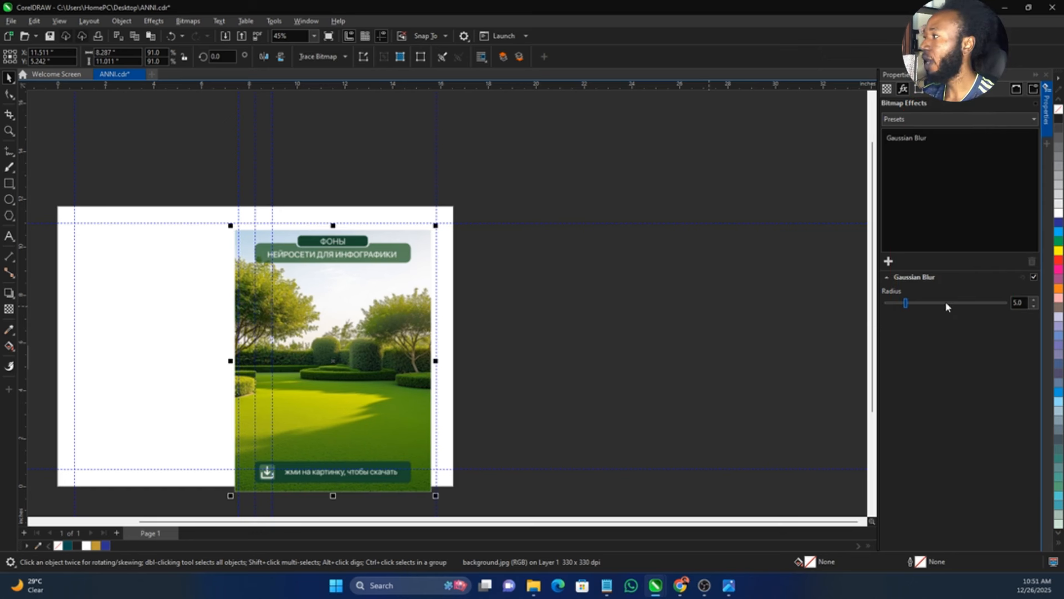
left_click_drag(945, 302, 955, 308)
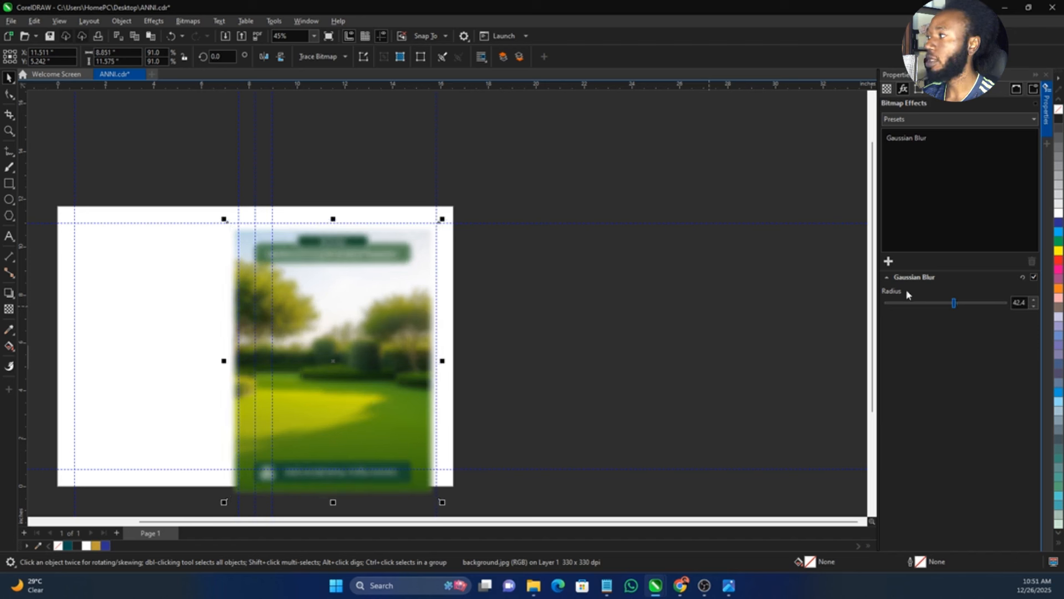
- Convert the blurred garden image to a 300 dpi CMYK bitmap with anti-aliasing and a transparent background
left_click(1047, 133)
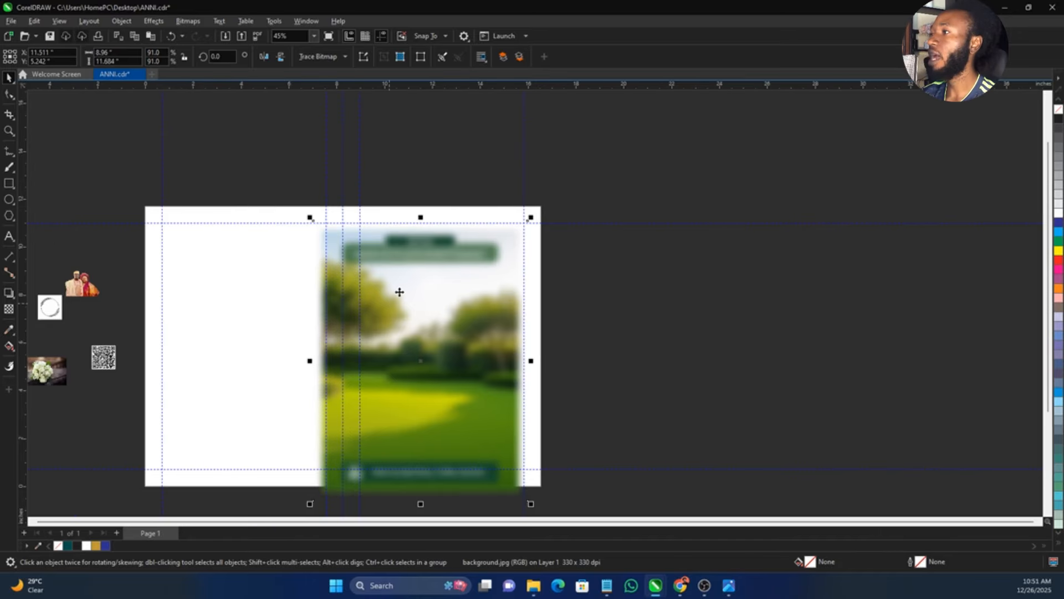
left_click(195, 22)
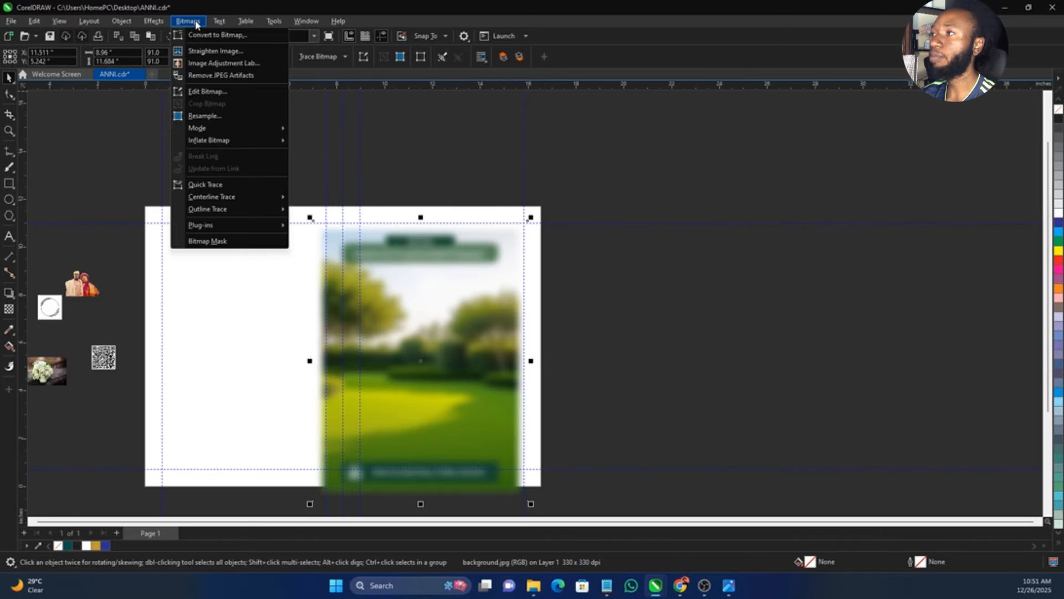
left_click(208, 33)
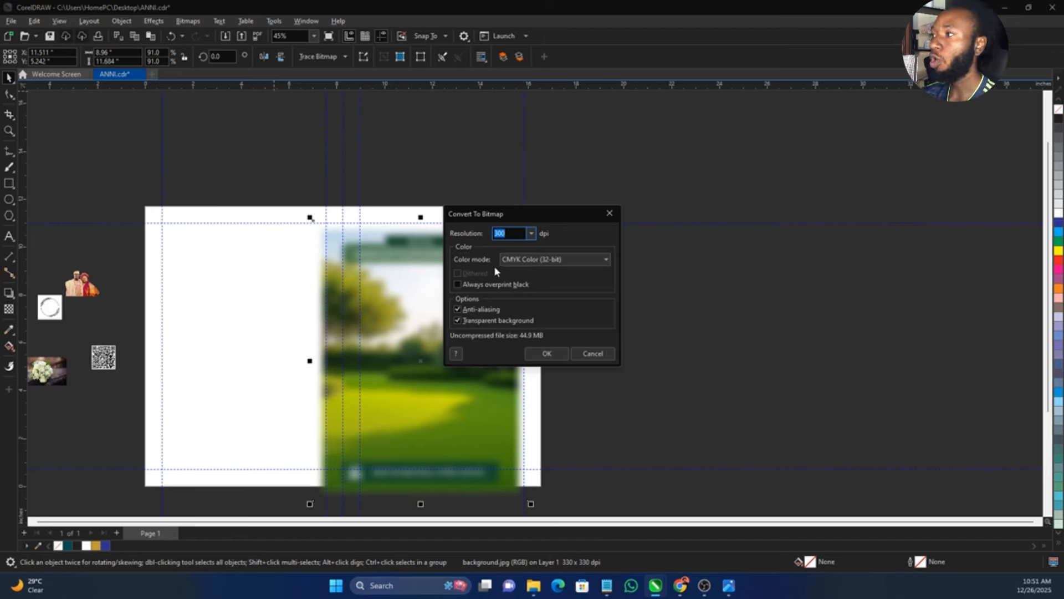
mouse_move(515, 247)
left_mouse_down()
mouse_move(483, 253)
mouse_move(494, 273)
mouse_move(591, 264)
left_mouse_up()
key("Escape")
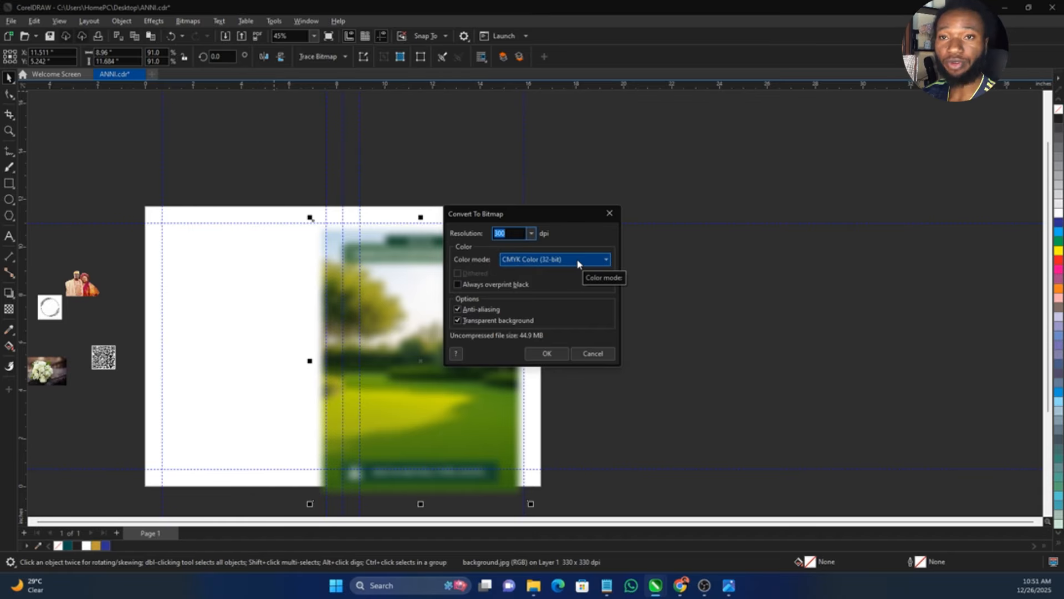
left_click(547, 353)
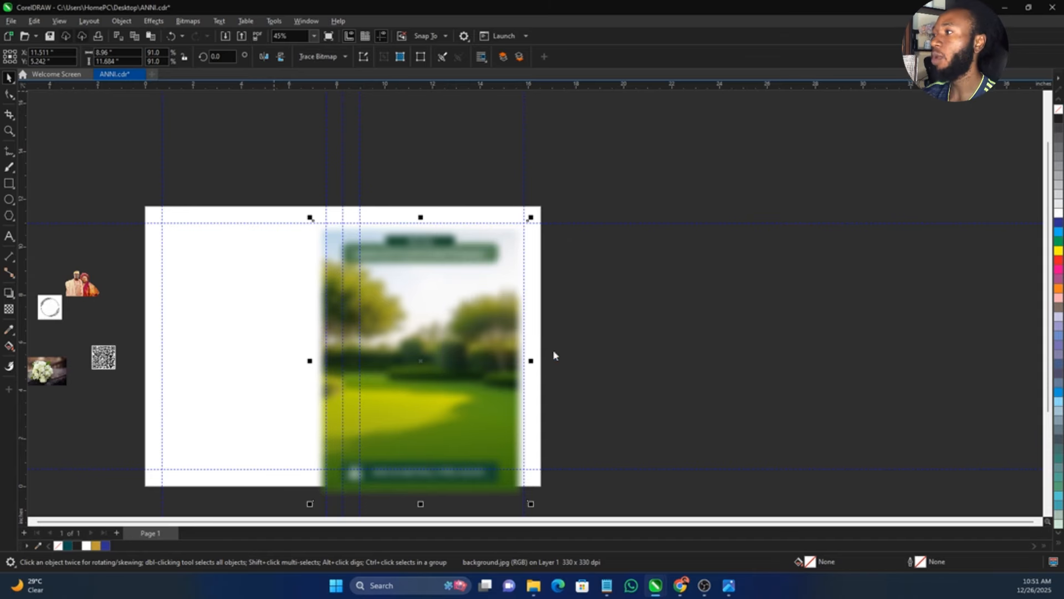
- Enlarge the garden image to about 11.3 by 14.8 inches and move it off the page to the empty area on its right
left_click_drag(532, 218, 566, 183)
left_click_drag(517, 236, 479, 255)
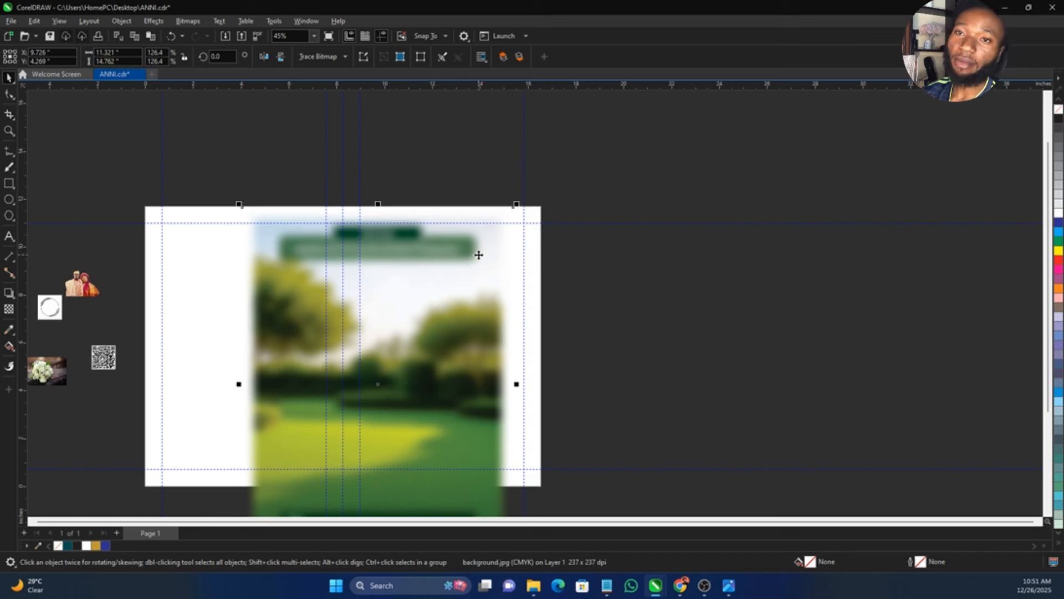
right_click(429, 292)
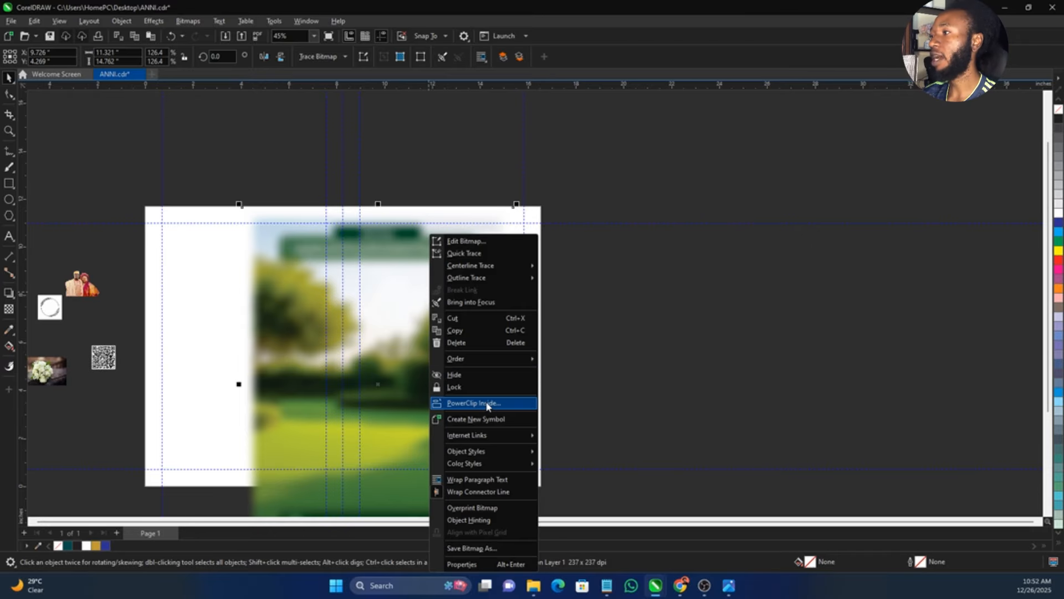
left_click(404, 357)
left_click_drag(405, 356, 737, 355)
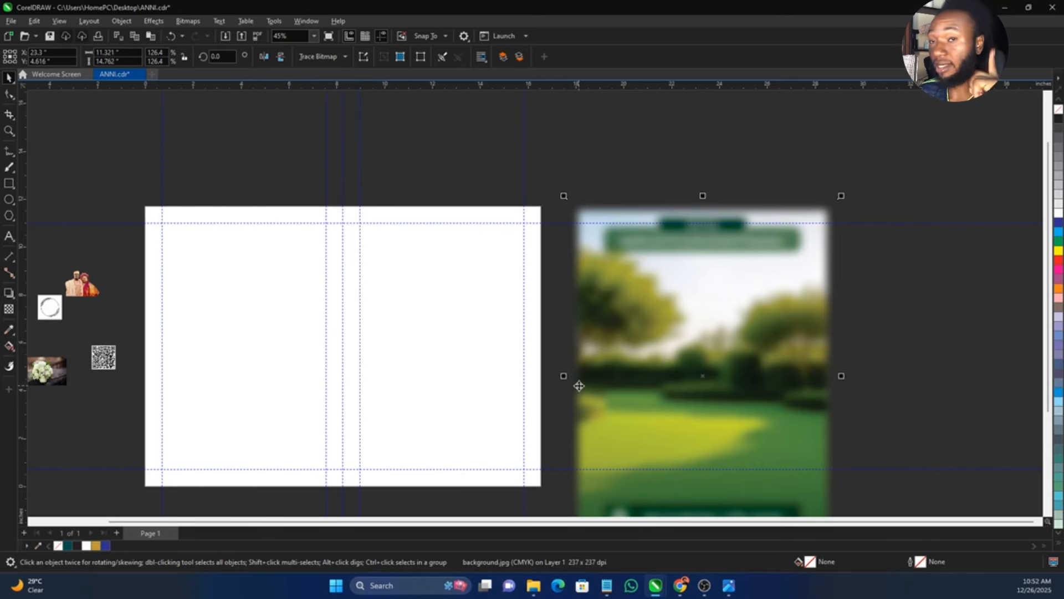
left_click_drag(631, 365, 661, 344)
- PowerClip the blurred garden image inside the rectangle on the page's right half
right_click(661, 343)
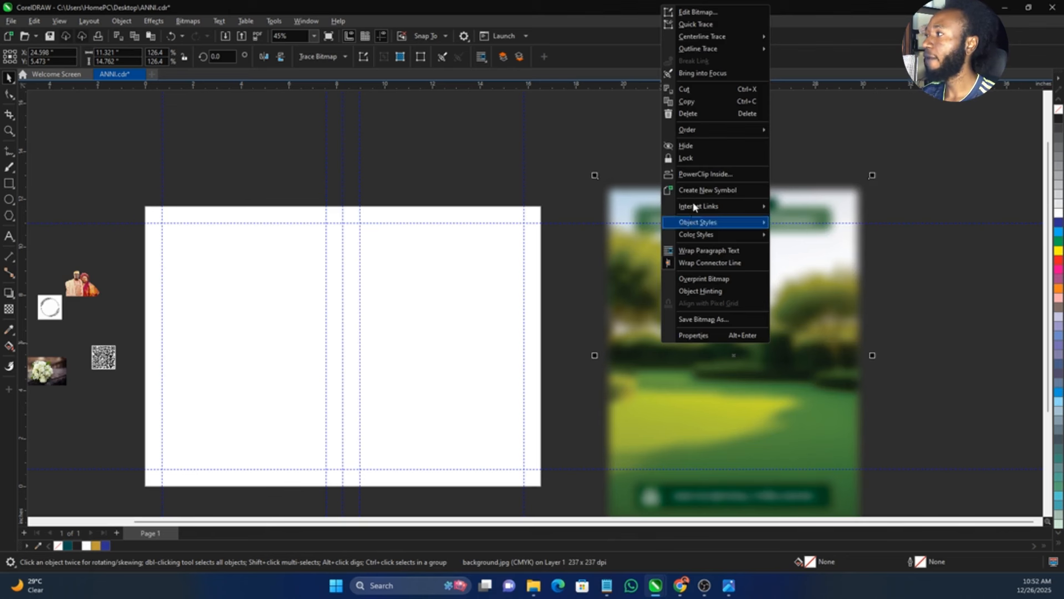
left_click(695, 176)
left_click(450, 324)
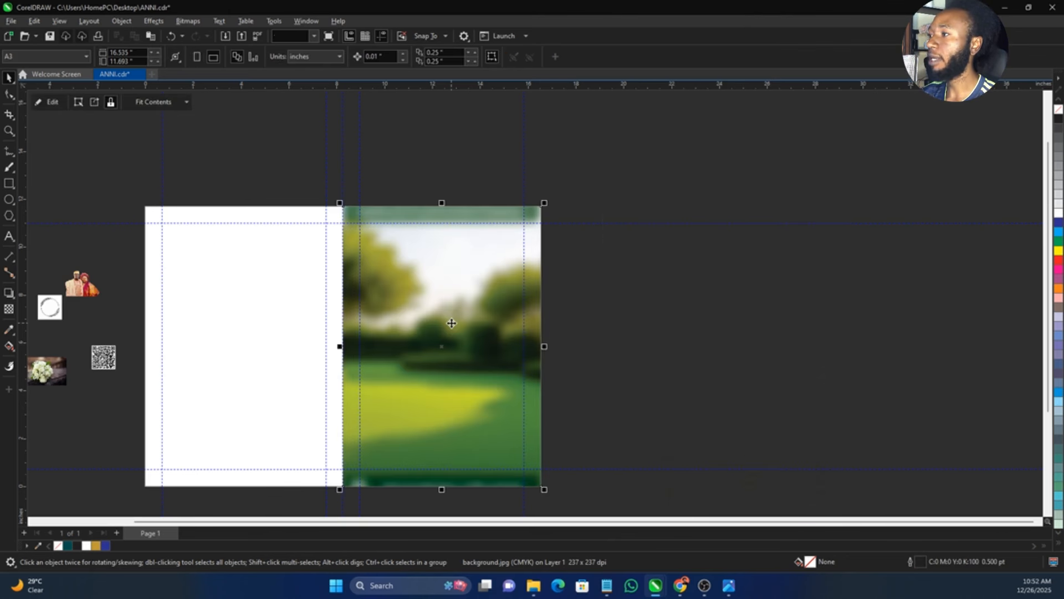
- Edit the PowerClip contents, enlarging the garden image to about 16.5 by 21.5 inches and repositioning it so its green banners fall outside the frame
right_click(452, 323)
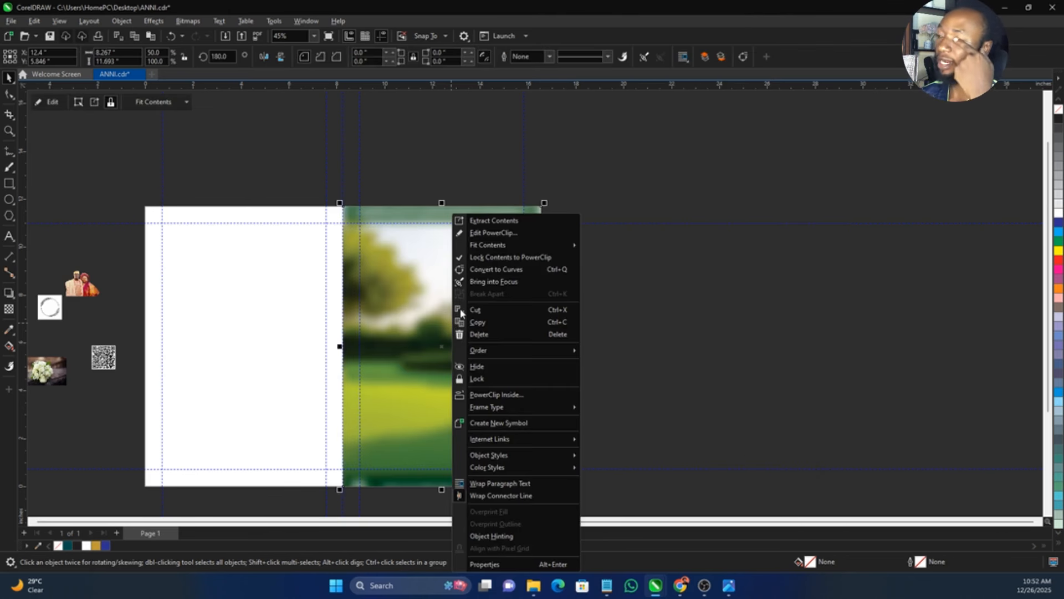
left_click(486, 236)
left_click(499, 232)
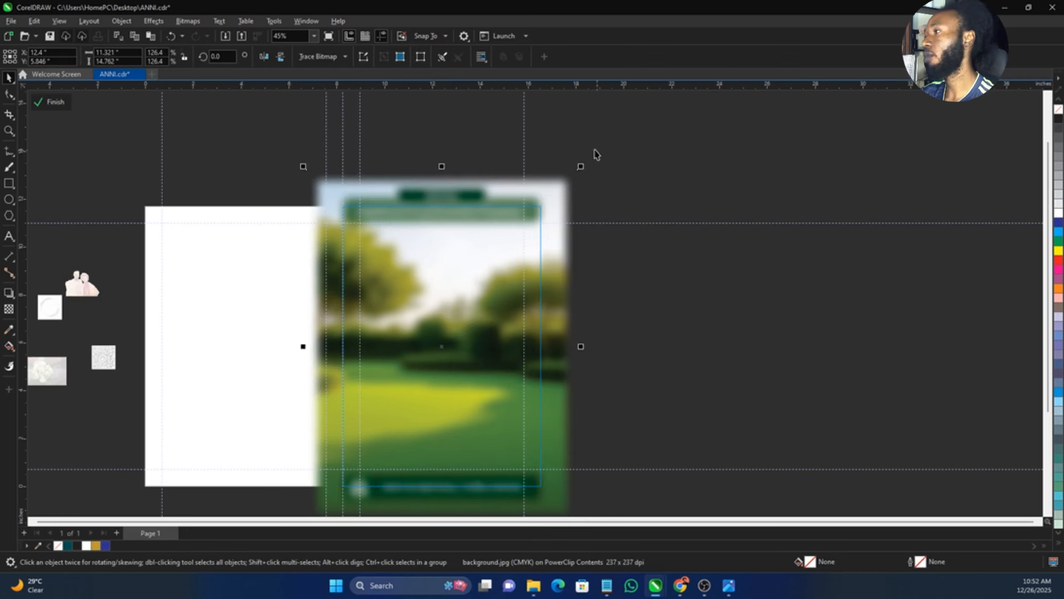
left_click_drag(577, 166, 621, 147)
left_click_drag(577, 252, 569, 254)
left_click_drag(603, 128, 635, 127)
mouse_move(565, 307)
left_mouse_down()
mouse_move(557, 347)
mouse_move(561, 281)
mouse_move(561, 306)
left_mouse_up()
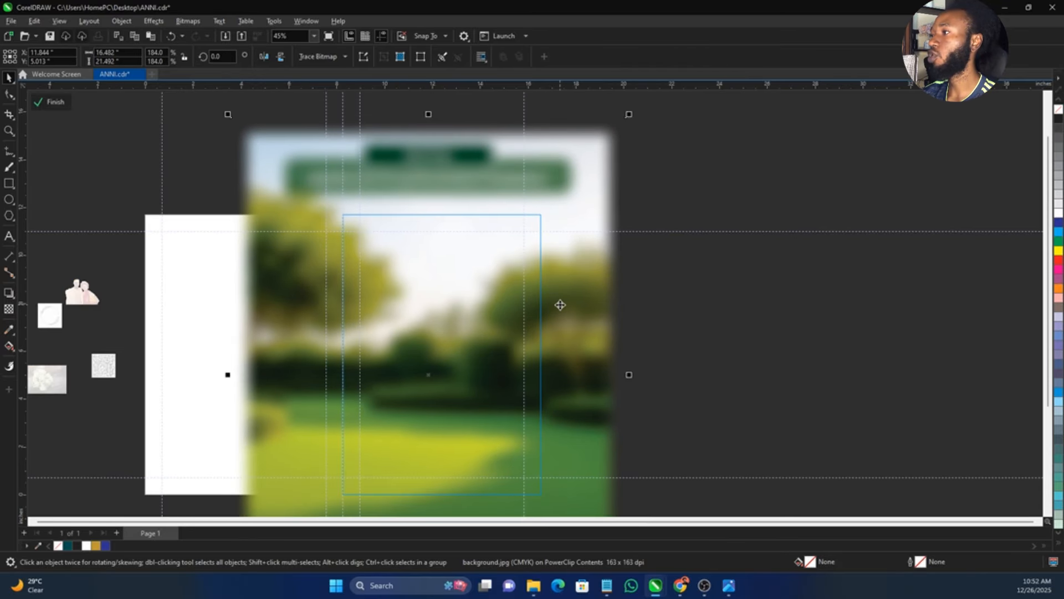
left_click(53, 106)
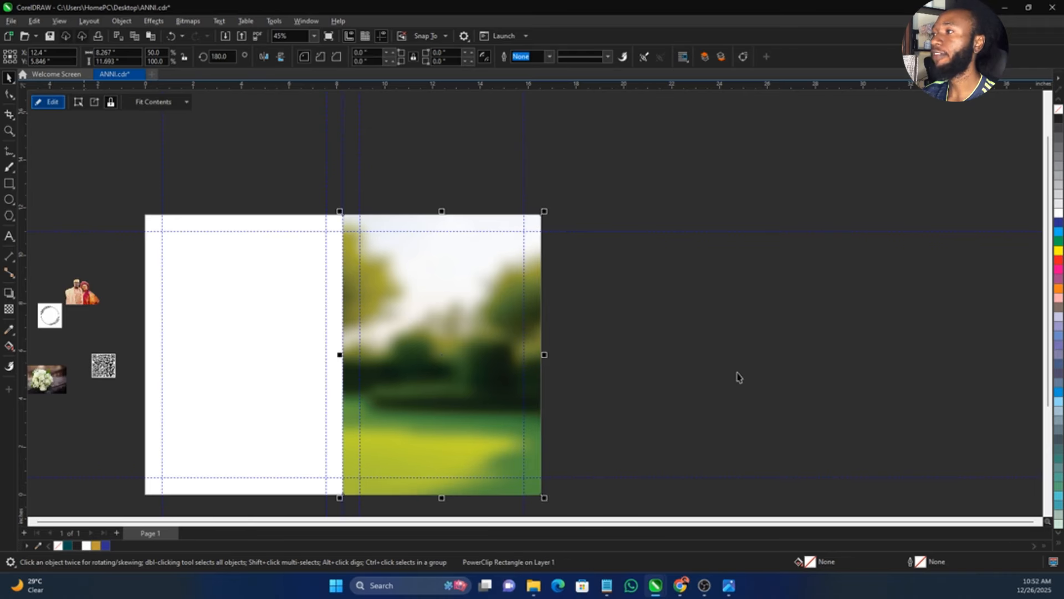
- Enlarge the couple's cutout photo to about 10.7 by 7.7 inches and move it onto the page's right half
left_click(789, 381)
key("F4")
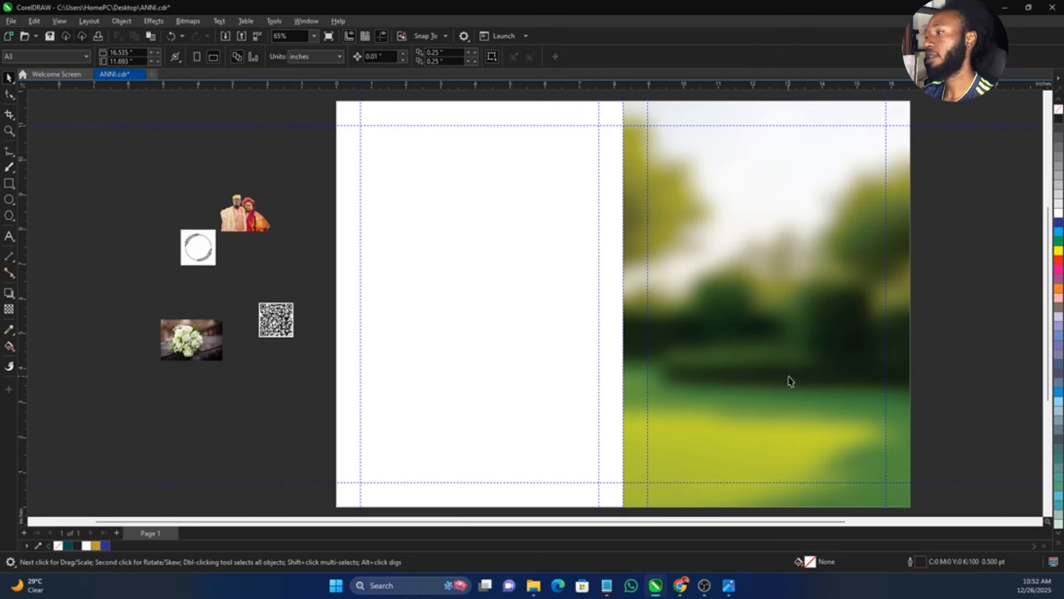
left_click(247, 225)
left_click_drag(268, 229, 434, 347)
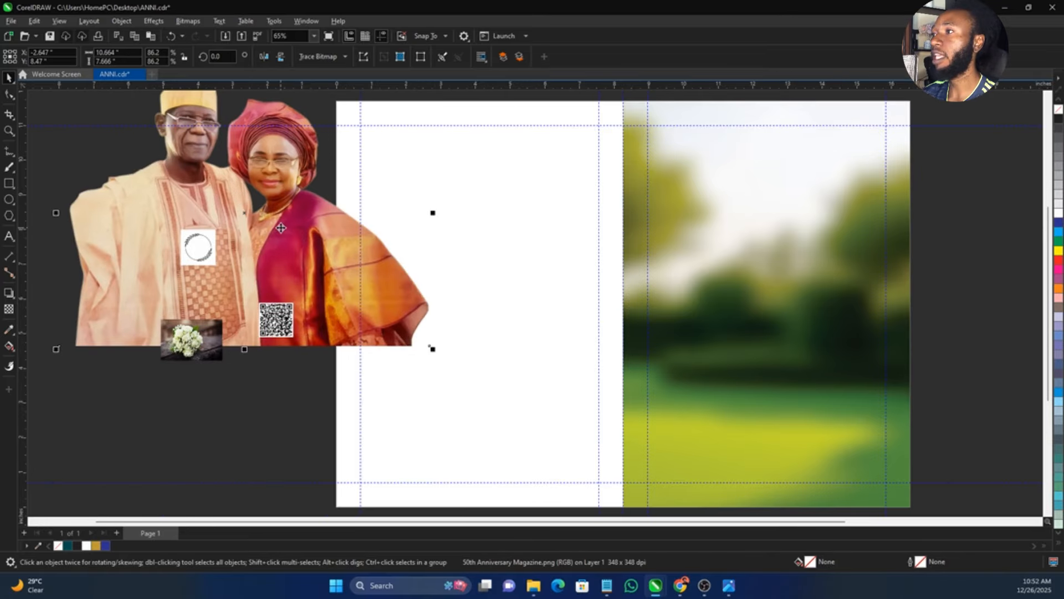
left_click_drag(281, 227, 815, 402)
scroll(294, 271, "down", 2)
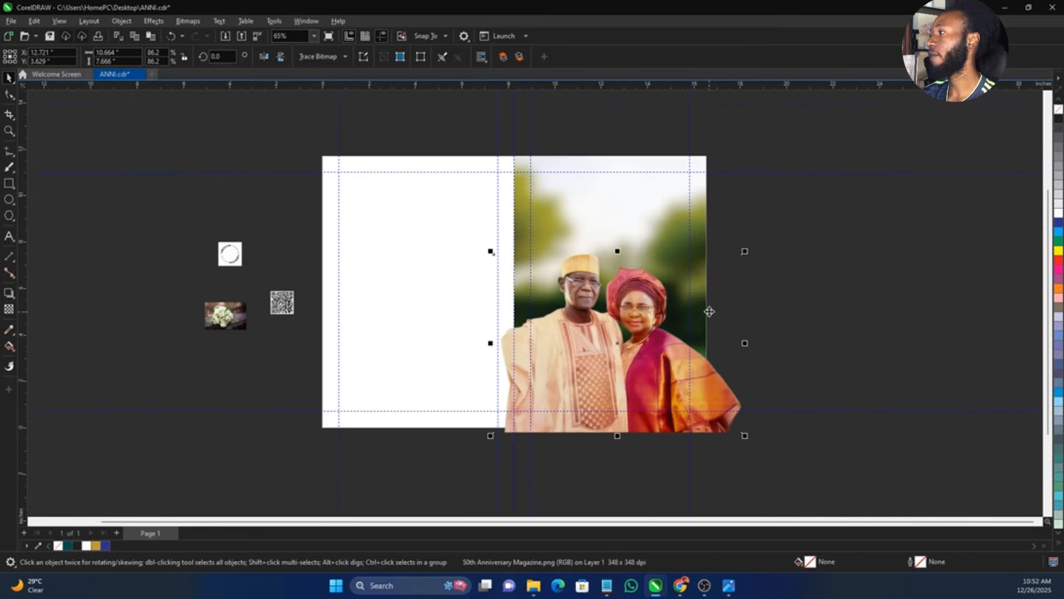
scroll(720, 233, "up", 2)
- Resize the couple's photo to about 12.9 by 9.3 inches and position it over the lower part of the right cover
left_click_drag(761, 222, 837, 166)
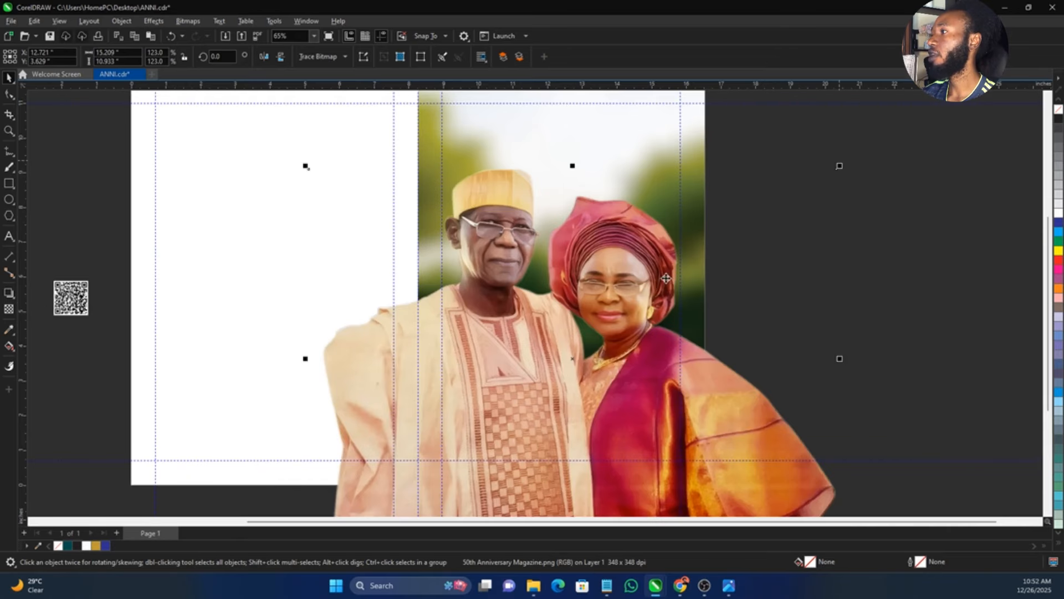
left_click_drag(650, 313, 650, 287)
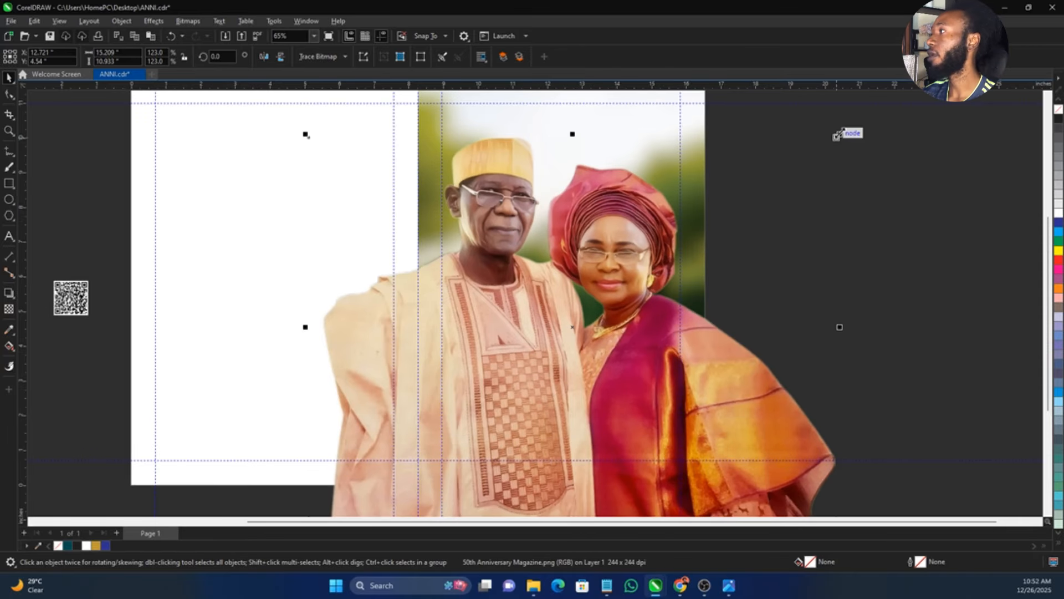
left_click_drag(840, 134, 805, 160)
left_click_drag(605, 254, 615, 250)
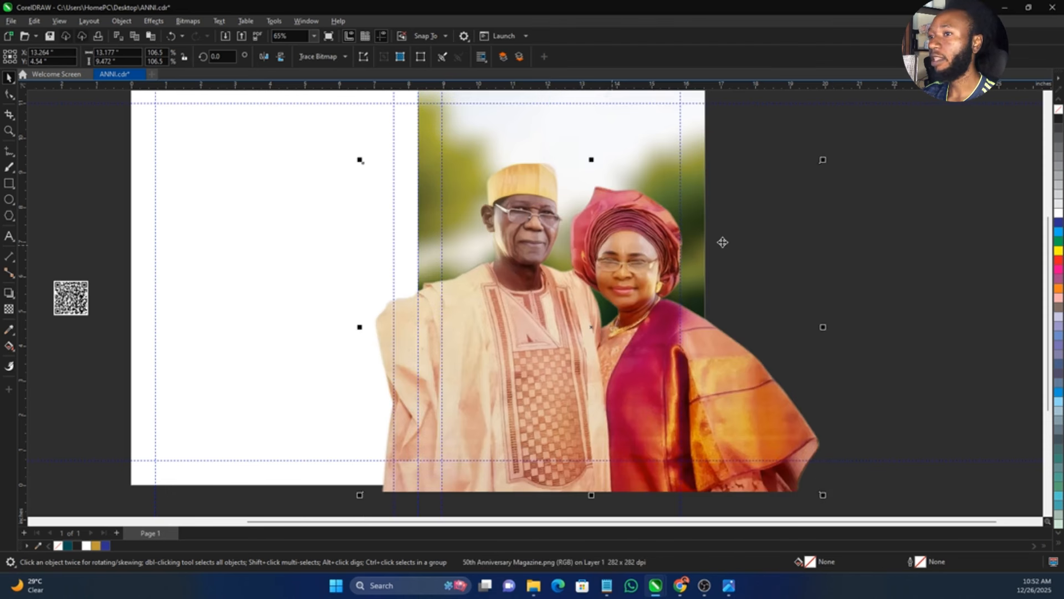
left_click_drag(823, 159, 813, 167)
scroll(412, 292, "down", 2)
scroll(582, 269, "up", 2)
left_click_drag(487, 310, 484, 309)
- PowerClip the couple's photo inside the garden background frame on the right cover
right_click(484, 309)
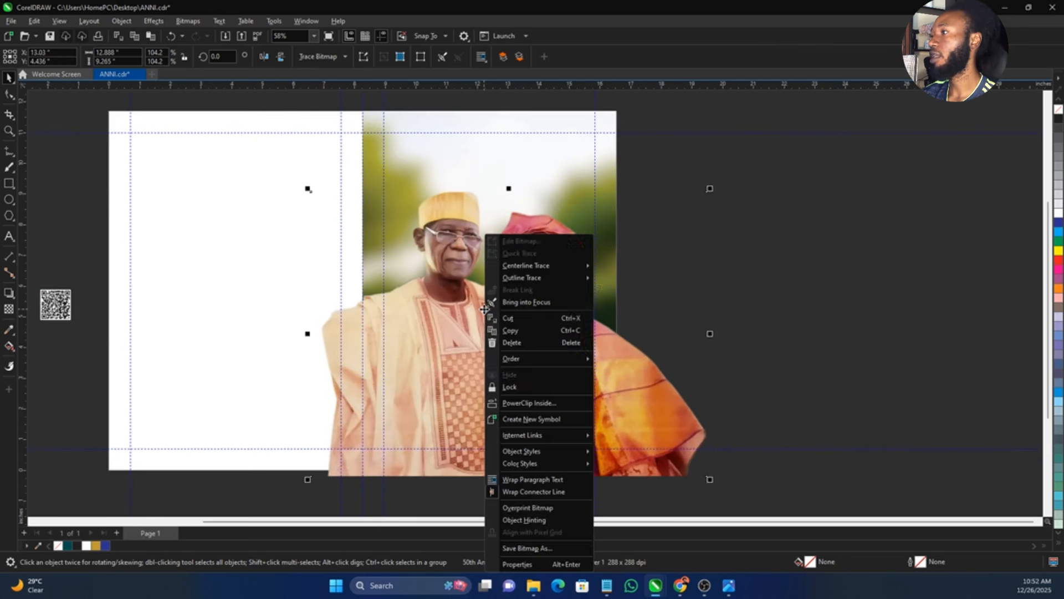
left_click(535, 404)
left_click(487, 187)
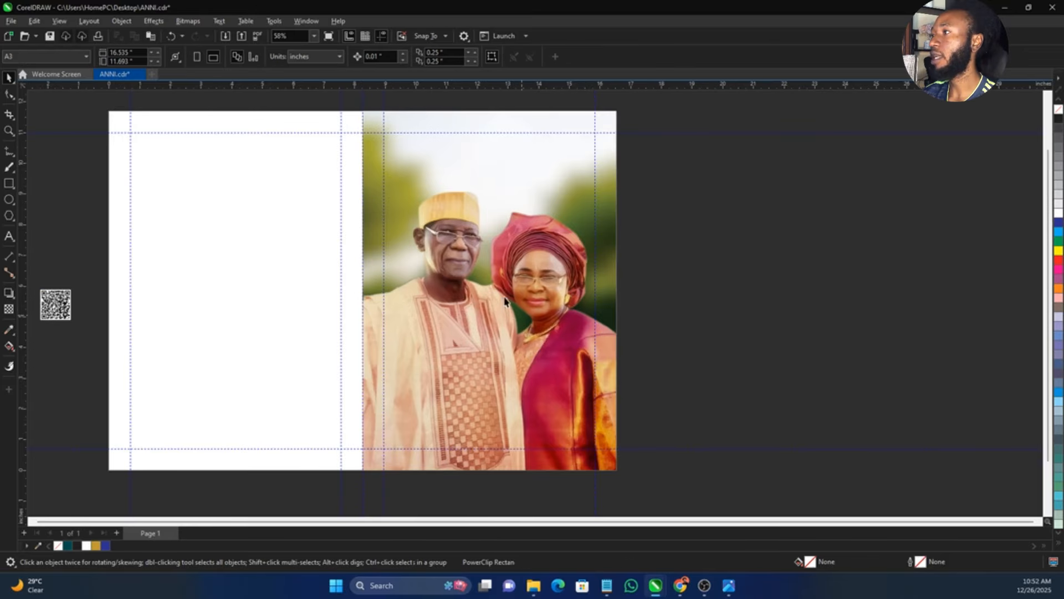
scroll(528, 196, "down", 2)
scroll(528, 197, "up", 4)
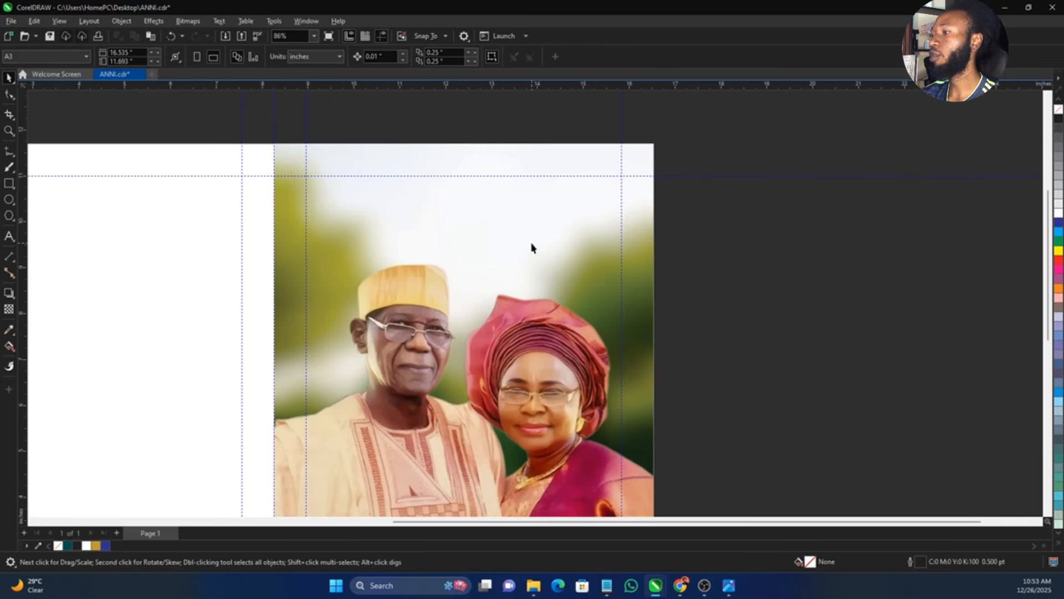
mouse_move(282, 144)
left_mouse_down()
mouse_move(266, 197)
mouse_move(303, 301)
mouse_move(340, 196)
left_mouse_up()
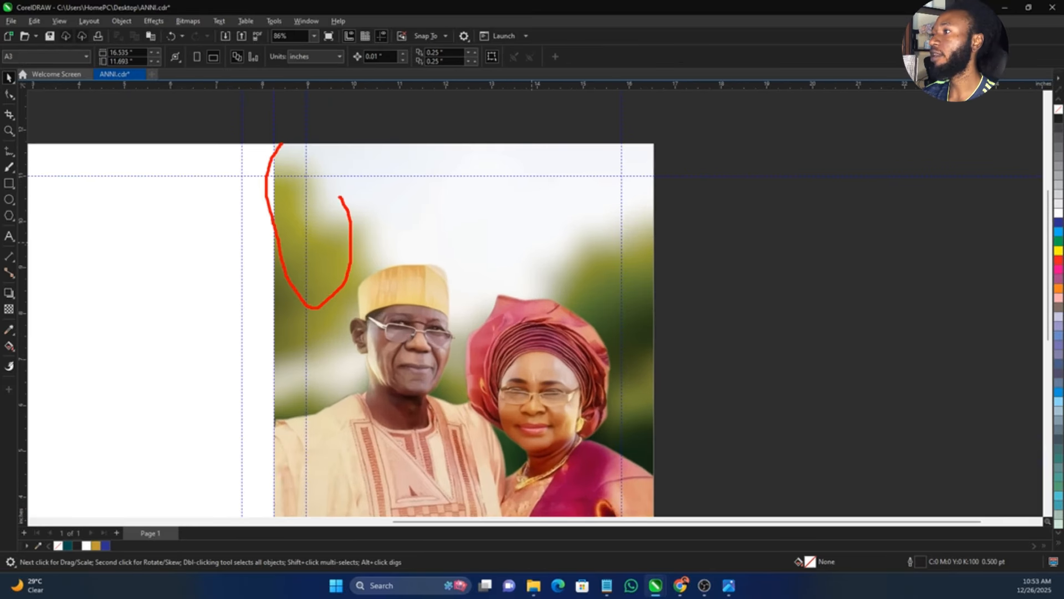
mouse_move(672, 160)
left_mouse_down()
mouse_move(575, 303)
mouse_move(672, 257)
left_mouse_up()
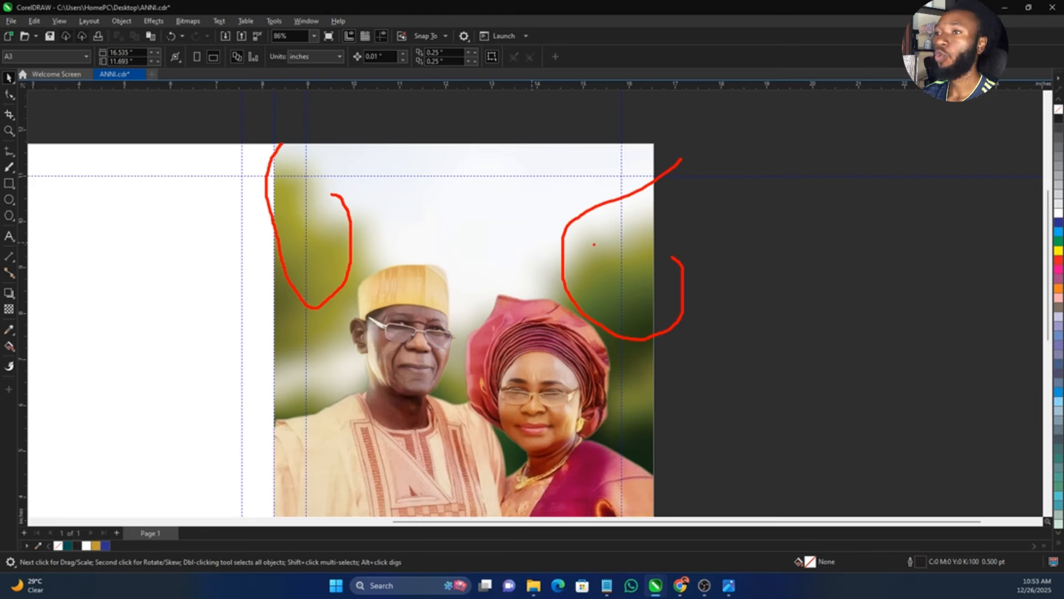
key("Escape")
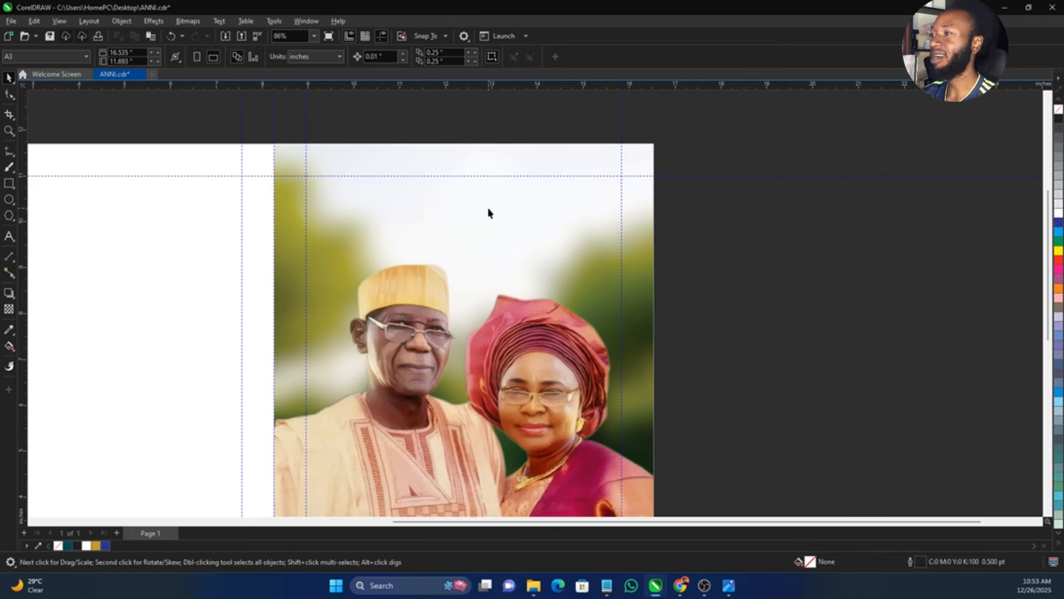
- Draw a full-width rectangle about 8.3 by 3.4 inches at the top of the right cover, filled white with no outline
left_click(9, 184)
mouse_move(274, 143)
left_mouse_down()
mouse_move(541, 290)
mouse_move(657, 304)
left_mouse_up()
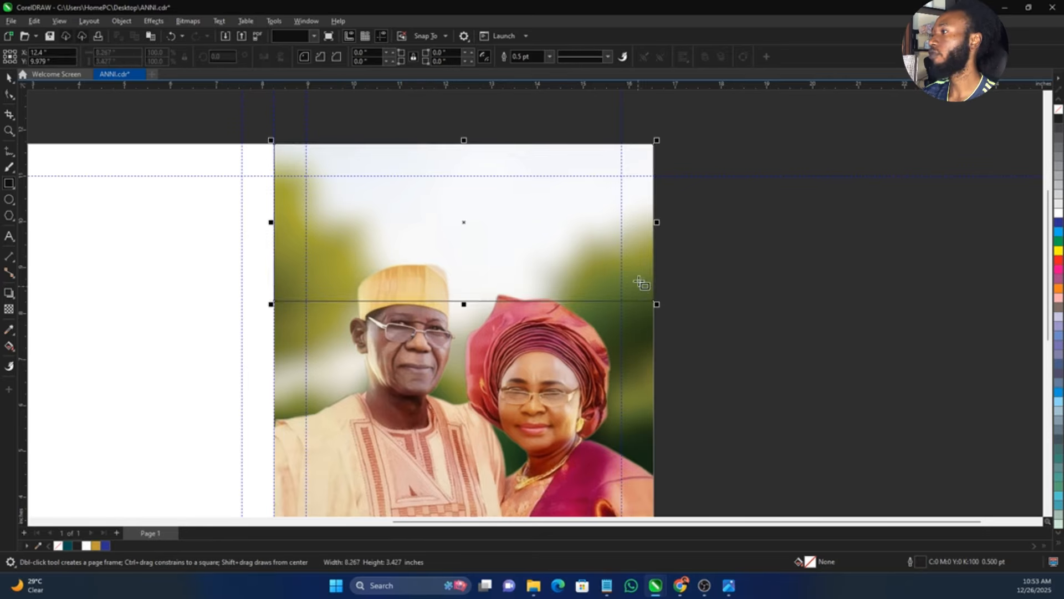
key("space")
left_click(1058, 213)
scroll(492, 302, "up", 3)
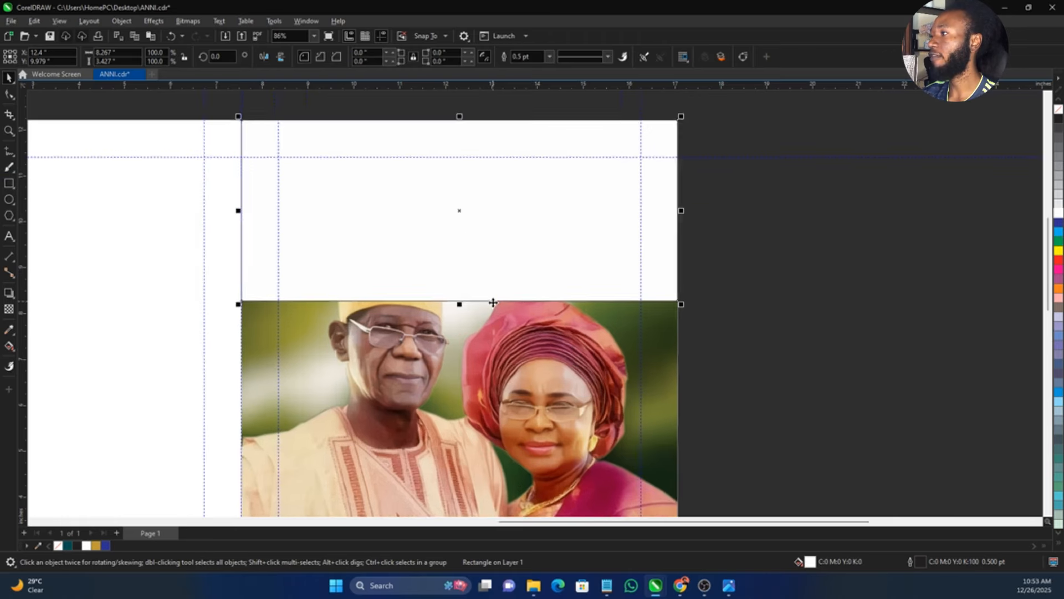
scroll(493, 302, "down", 2)
right_click(1057, 113)
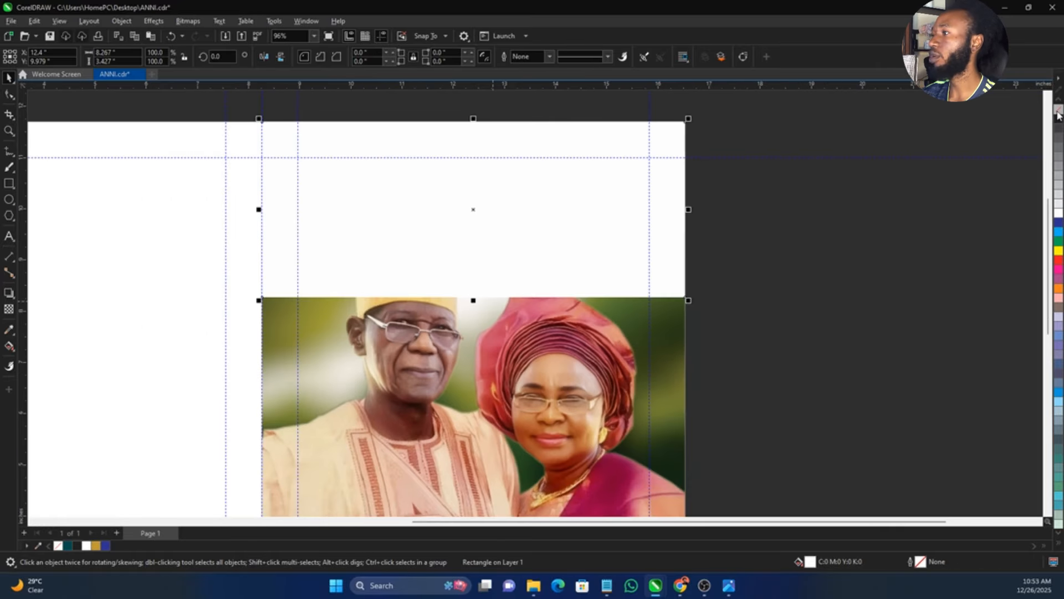
- Apply a linear fountain transparency to the white rectangle, fading it downward from its middle to its bottom edge
left_click(8, 310)
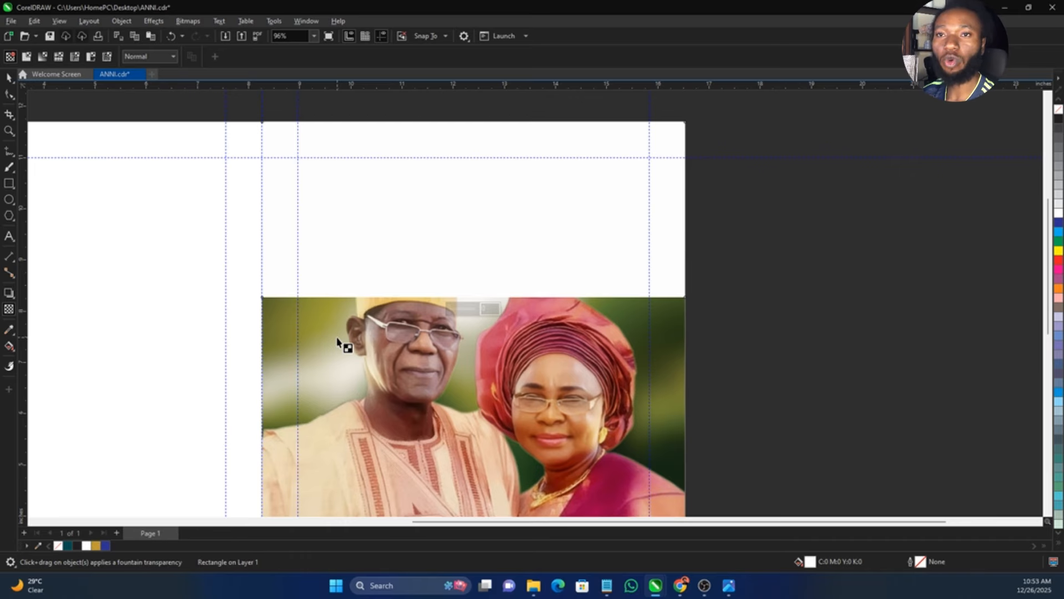
left_click_drag(484, 210, 485, 298)
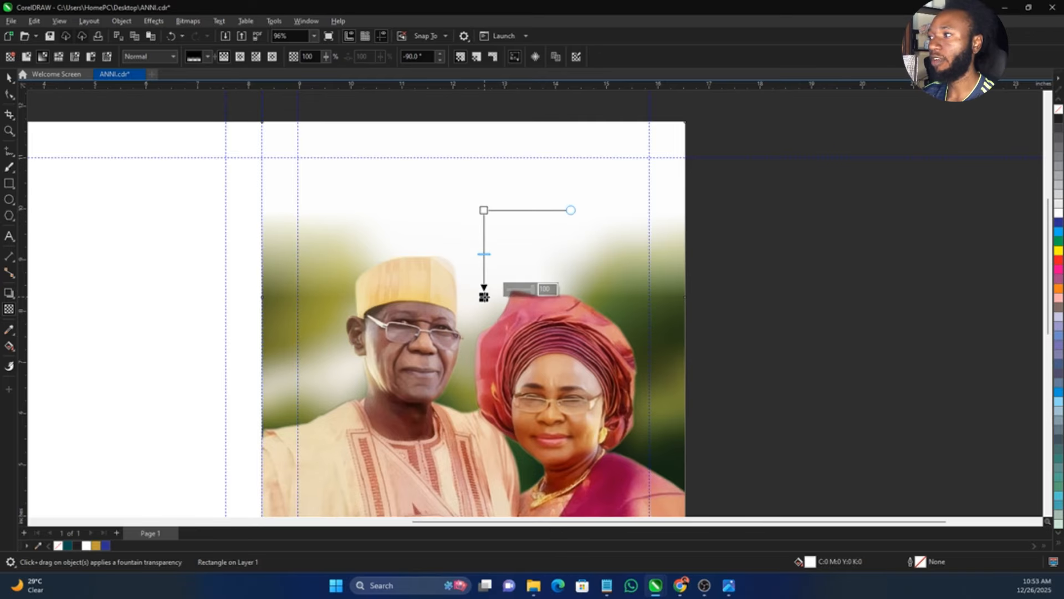
key("space")
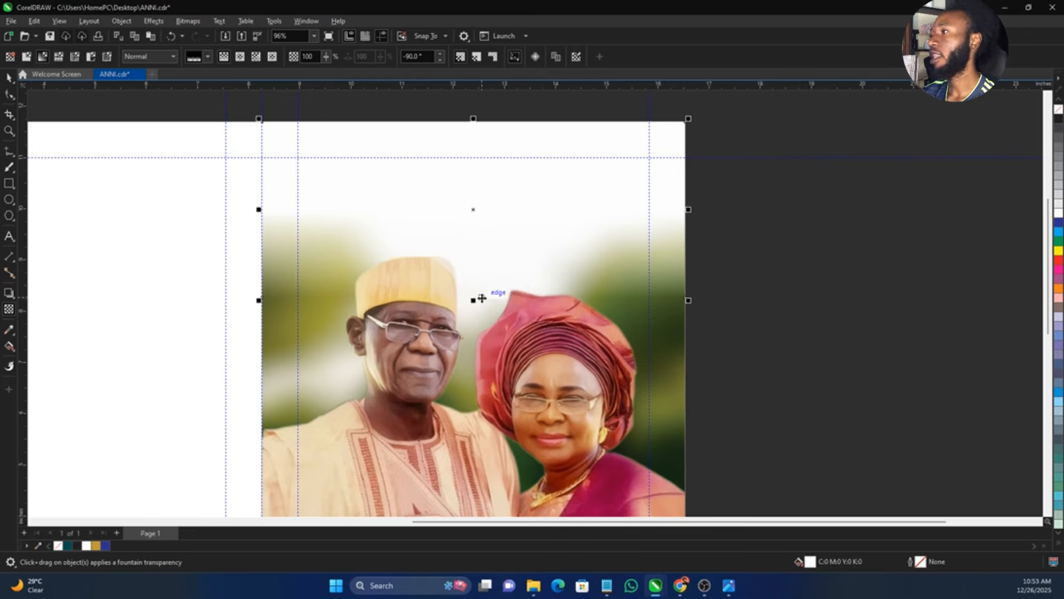
- Stretch the white fade rectangle downward to about 5 inches high and PowerClip it inside the garden background frame
left_click_drag(474, 299, 474, 384)
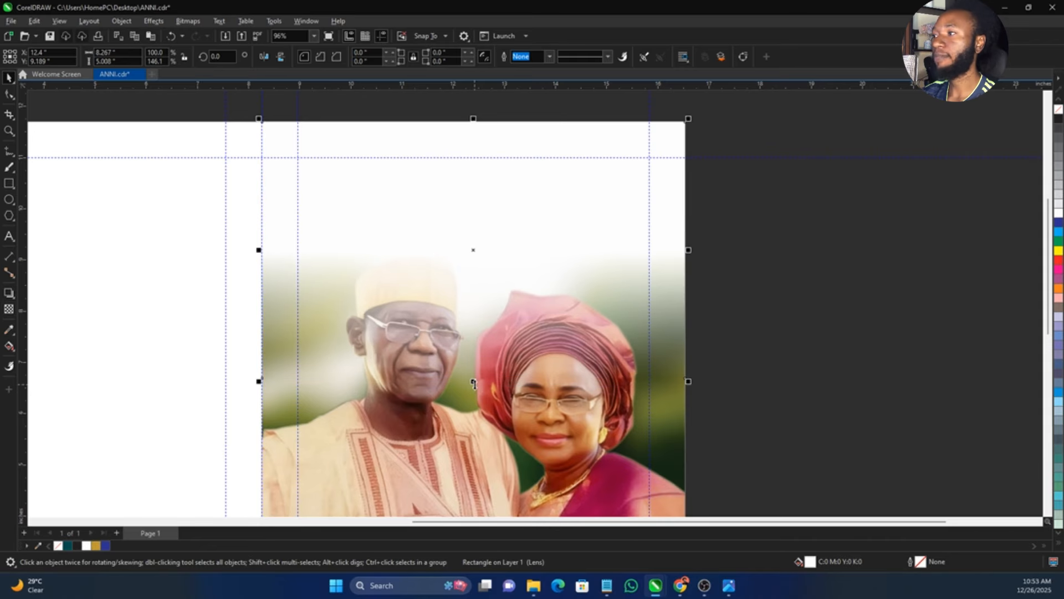
scroll(479, 331, "up", 2)
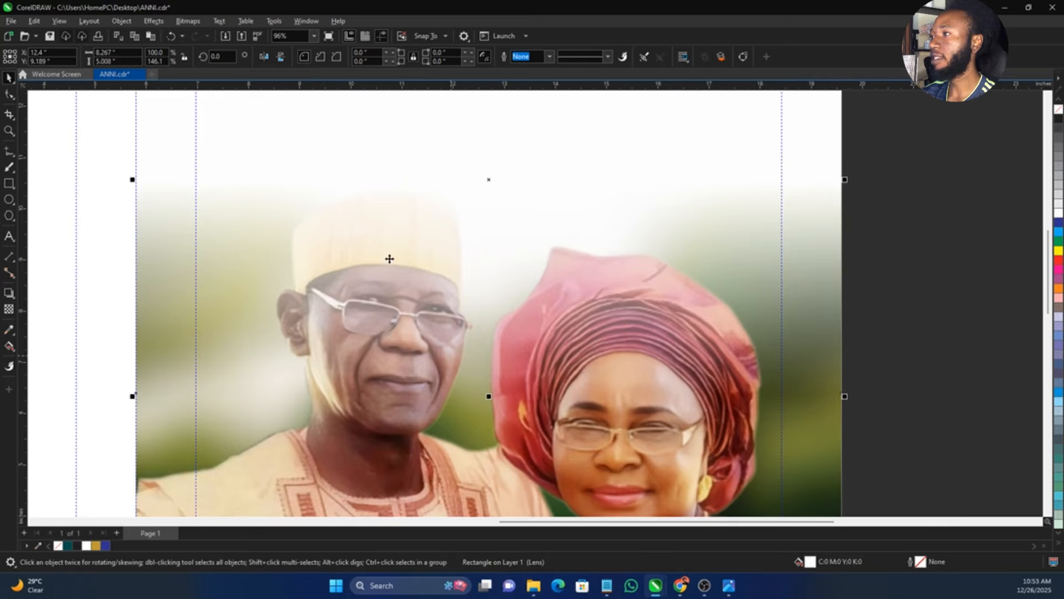
scroll(516, 216, "down", 3)
right_click(516, 216)
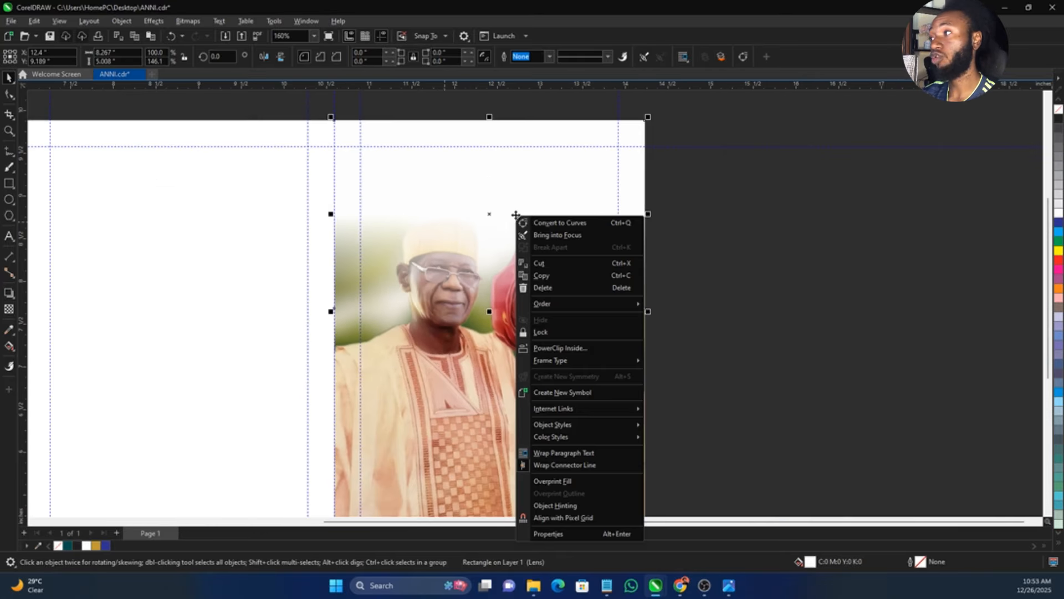
left_click(577, 347)
left_click(506, 256)
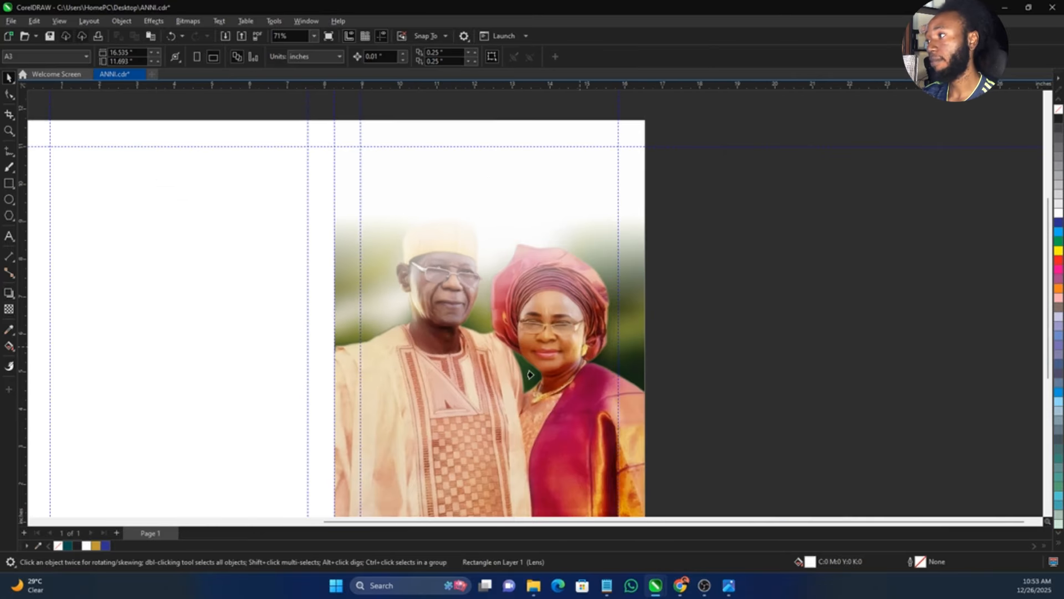
- Edit the right cover's PowerClip contents to place the couple's photo in front of the white fade, and finish editing
right_click(505, 256)
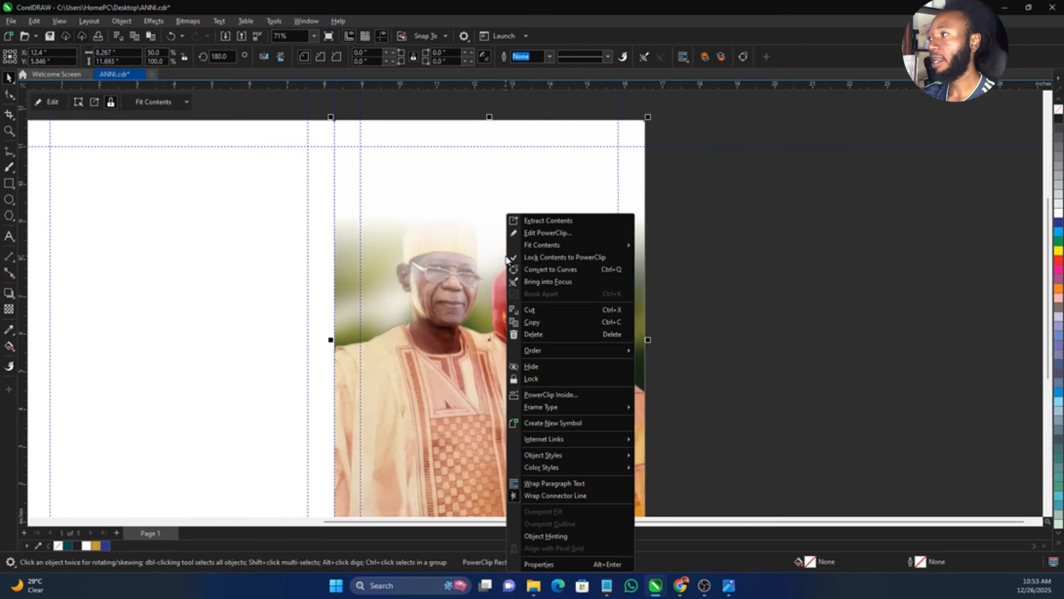
left_click(540, 233)
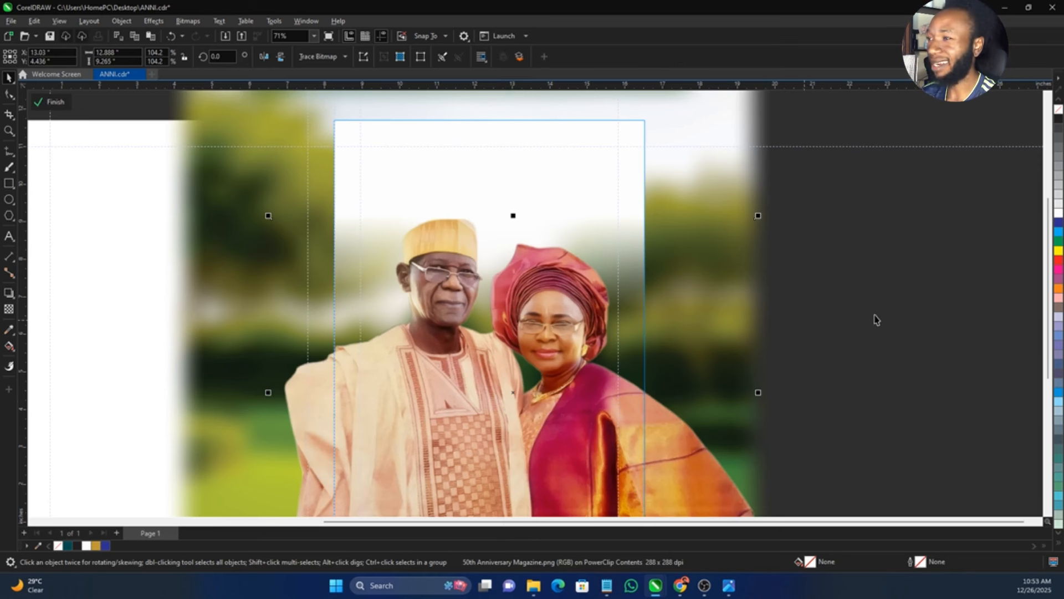
left_click(767, 324)
key("F4")
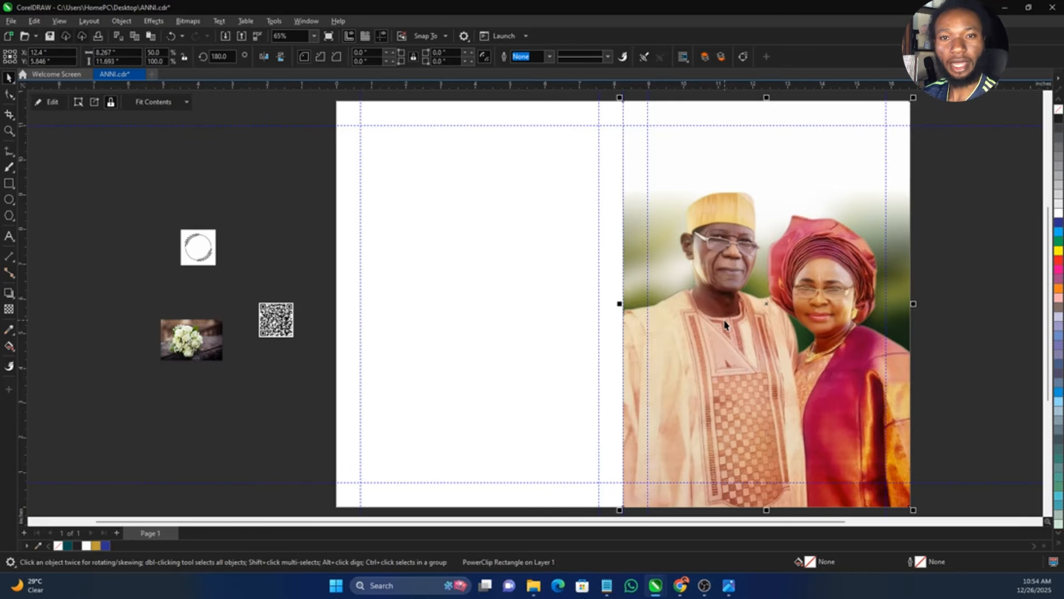
left_click(948, 327)
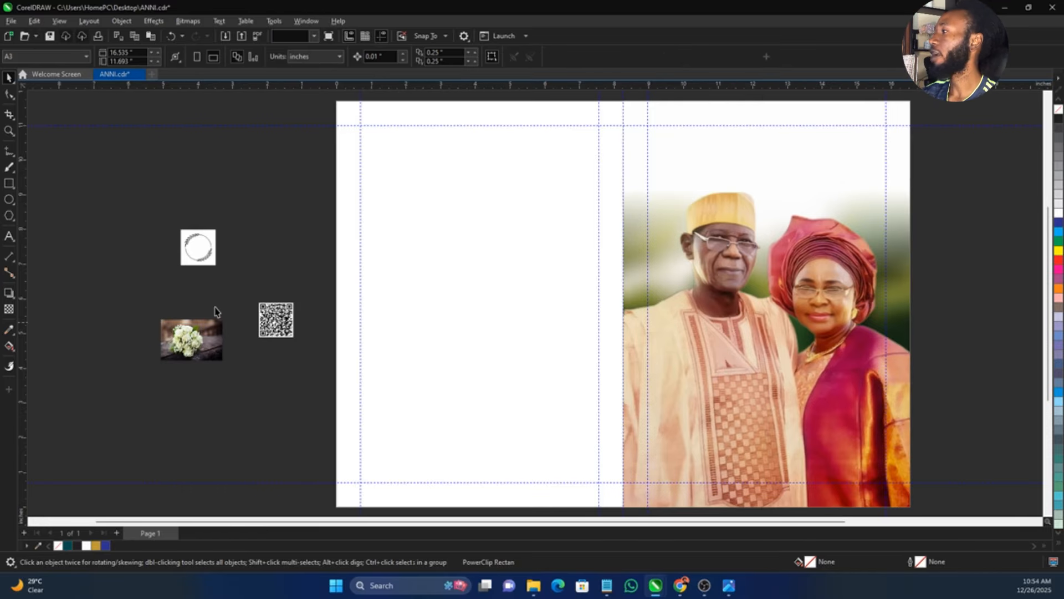
scroll(184, 309, "down", 2)
scroll(657, 278, "up", 1)
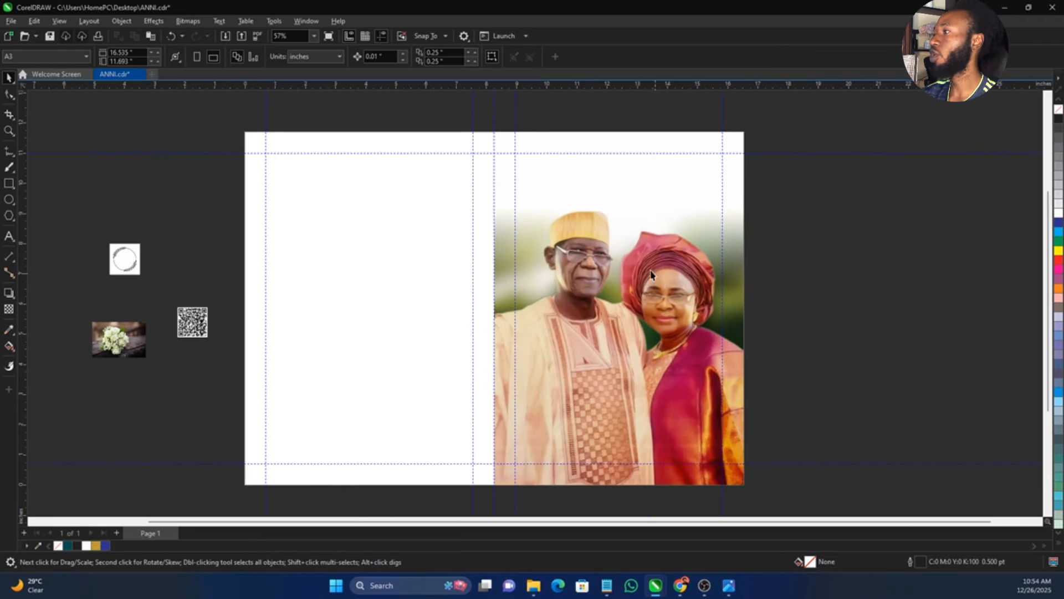
- Switch to text.txt in Notepad and copy the cover text from the "Celebrating 50years Marriage" headline through the "1975 2025" line
left_click(607, 585)
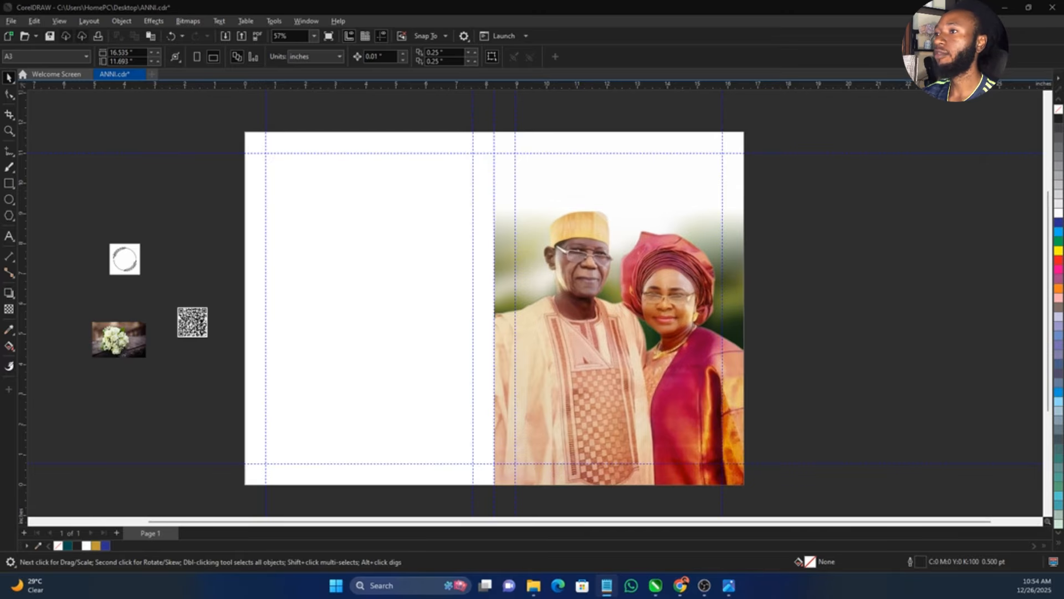
left_click_drag(704, 11, 848, 138)
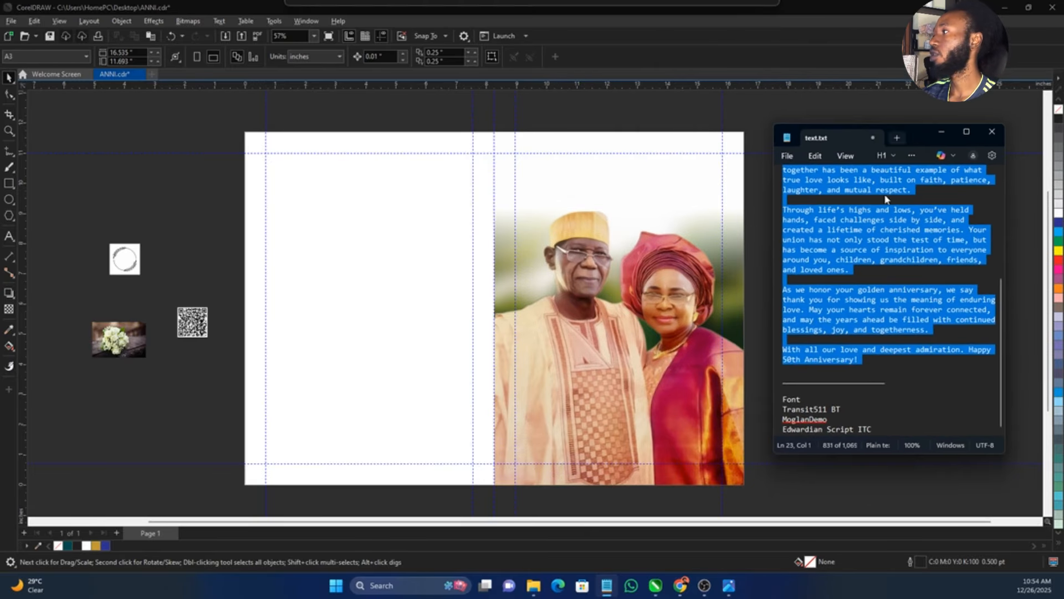
left_click(871, 250)
scroll(865, 233, "up", 6)
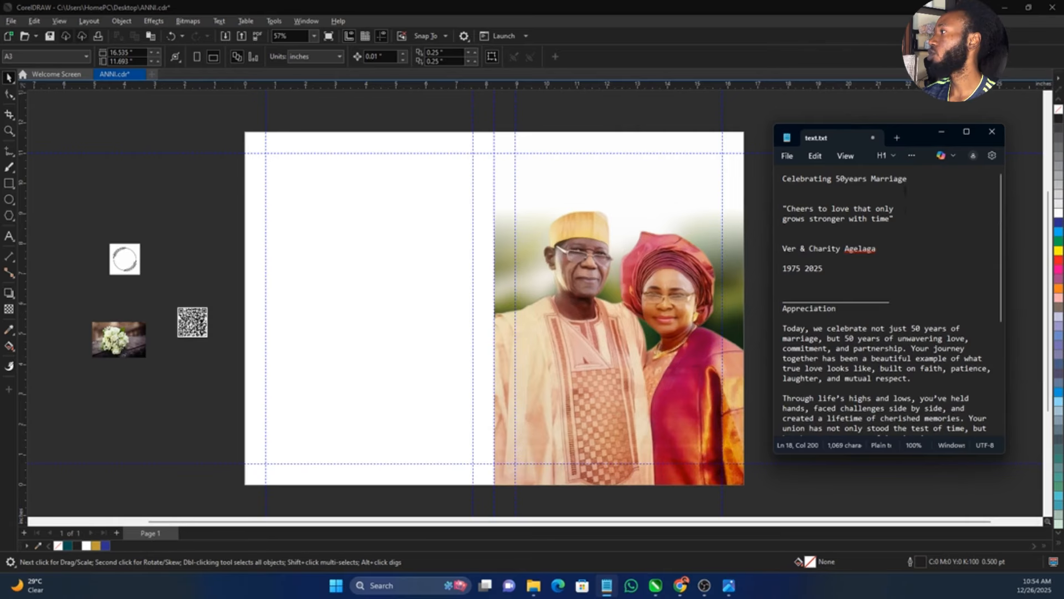
left_click_drag(782, 177, 886, 271)
key("ctrl+c")
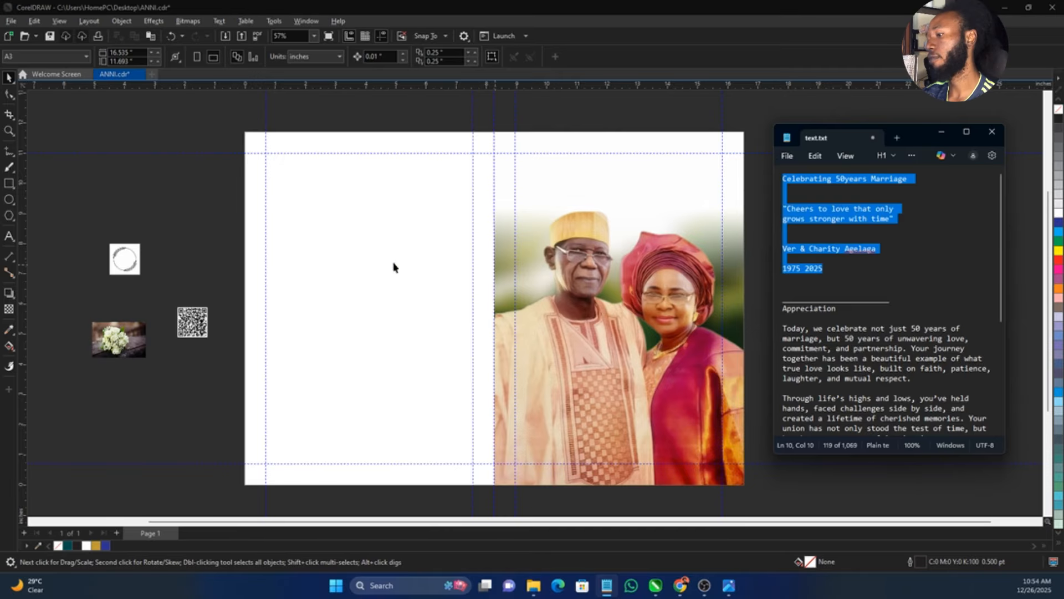
- Back in CorelDRAW, paste the copied cover text as artistic text on the blank left page
left_click(238, 255)
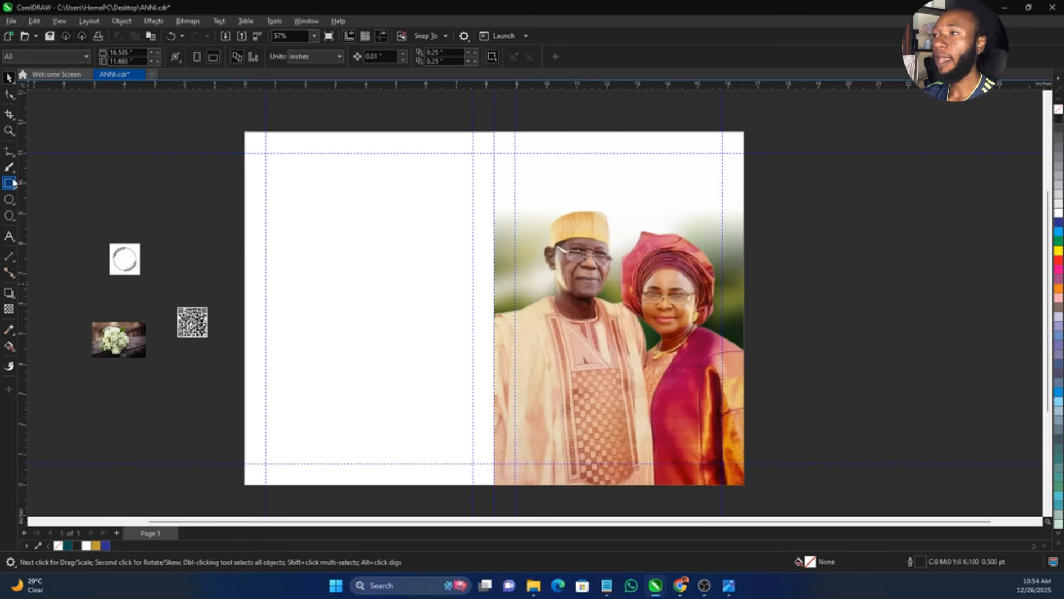
left_click(8, 237)
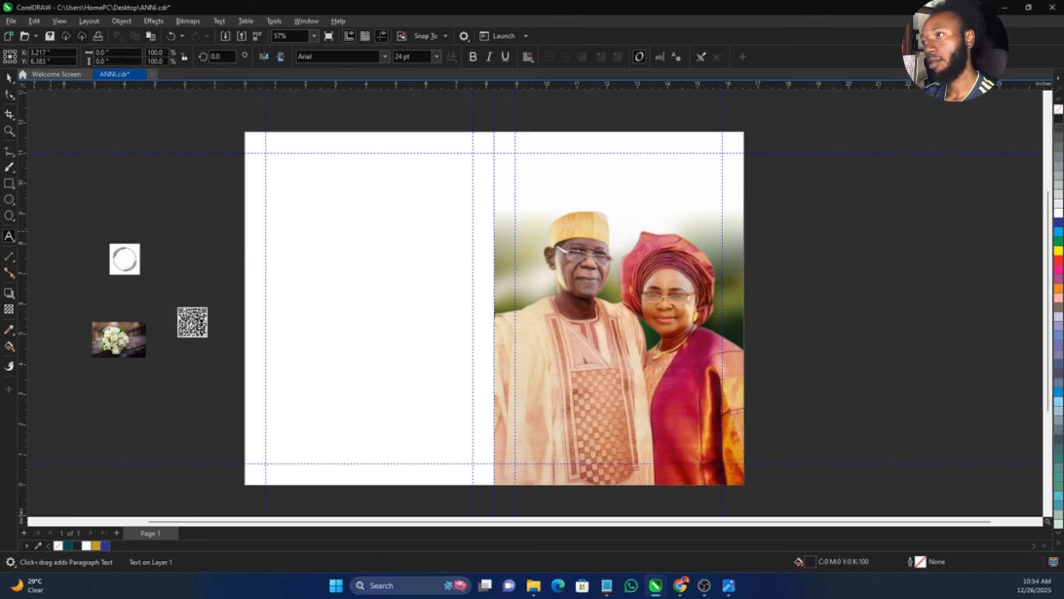
left_click(309, 275)
key("ctrl+v")
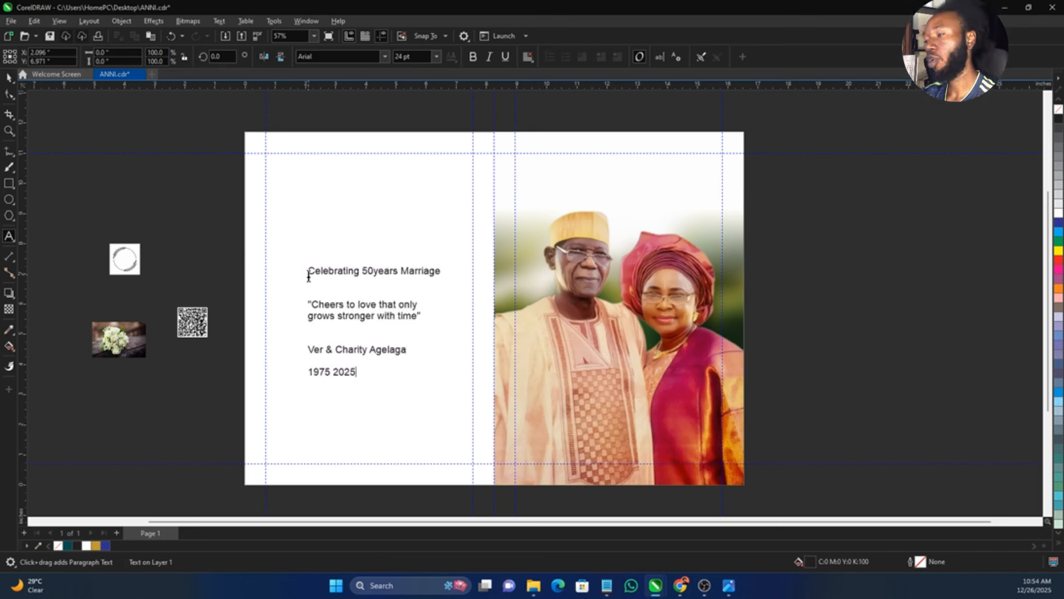
key("ctrl+space")
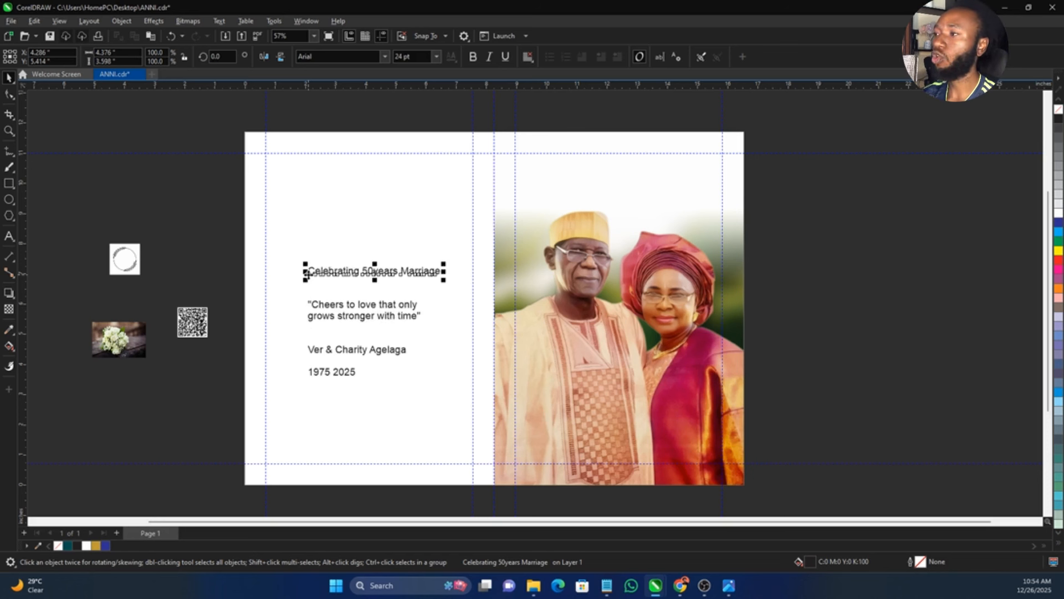
- Break the pasted text apart into separate lines and move "Celebrating 50years Marriage" to the white area above the couple
left_click(123, 22)
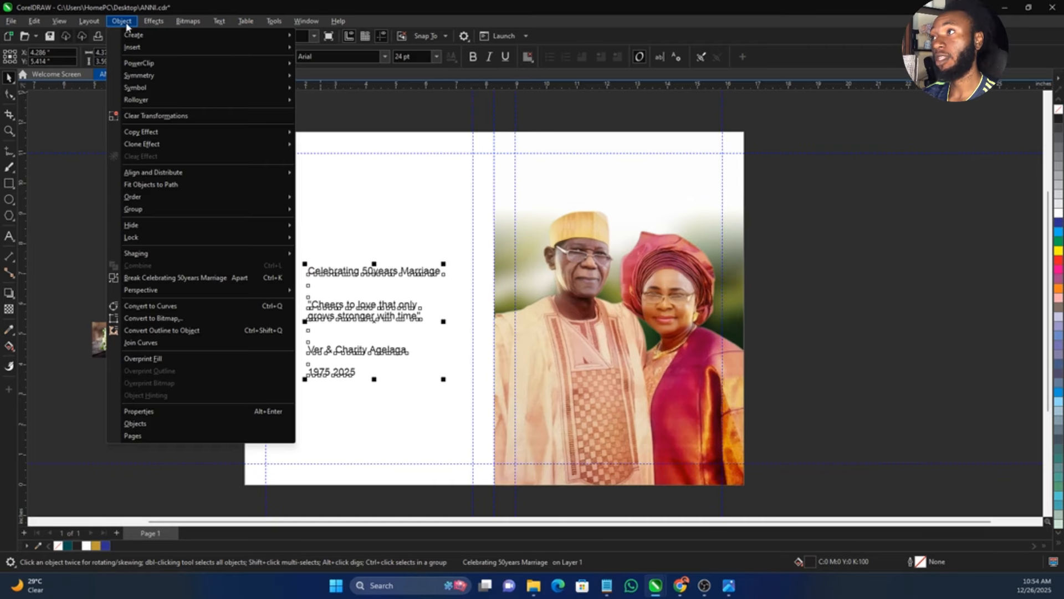
left_click(175, 280)
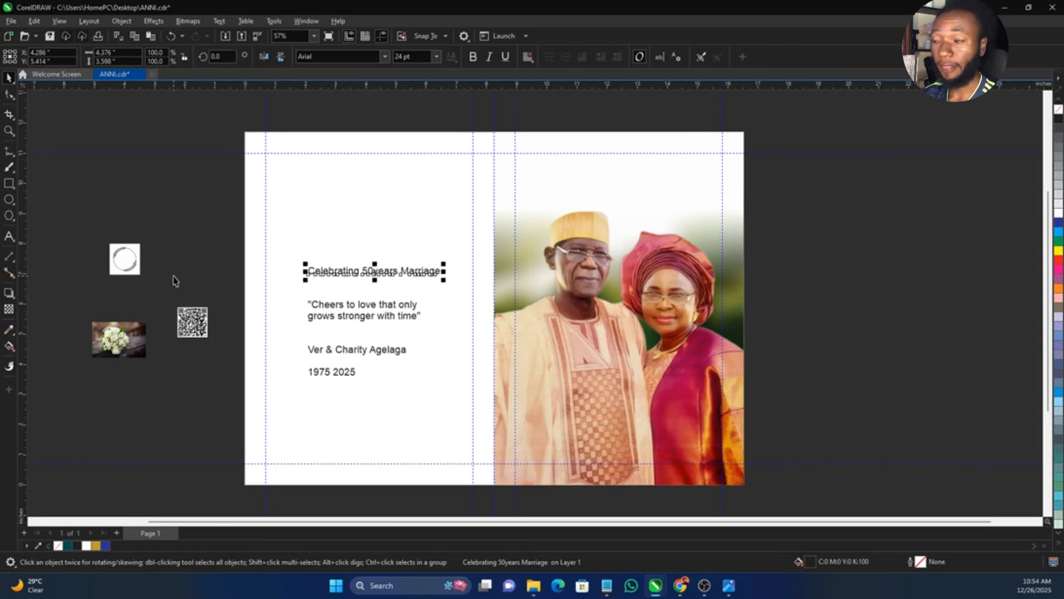
left_click_drag(368, 273, 576, 184)
key("z")
left_click_drag(475, 123, 777, 238)
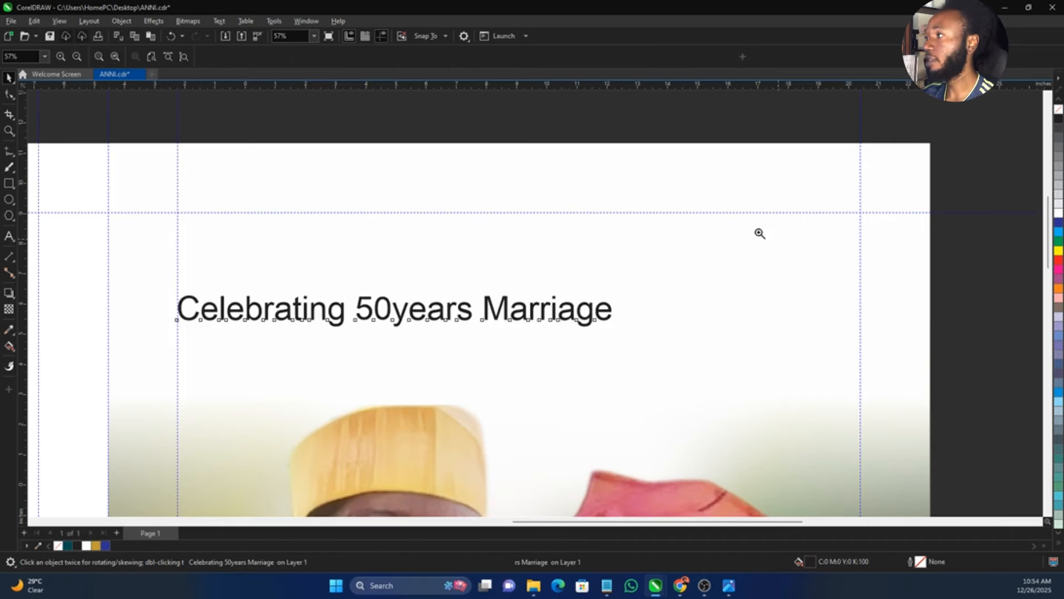
key("space")
left_click_drag(554, 308, 729, 255)
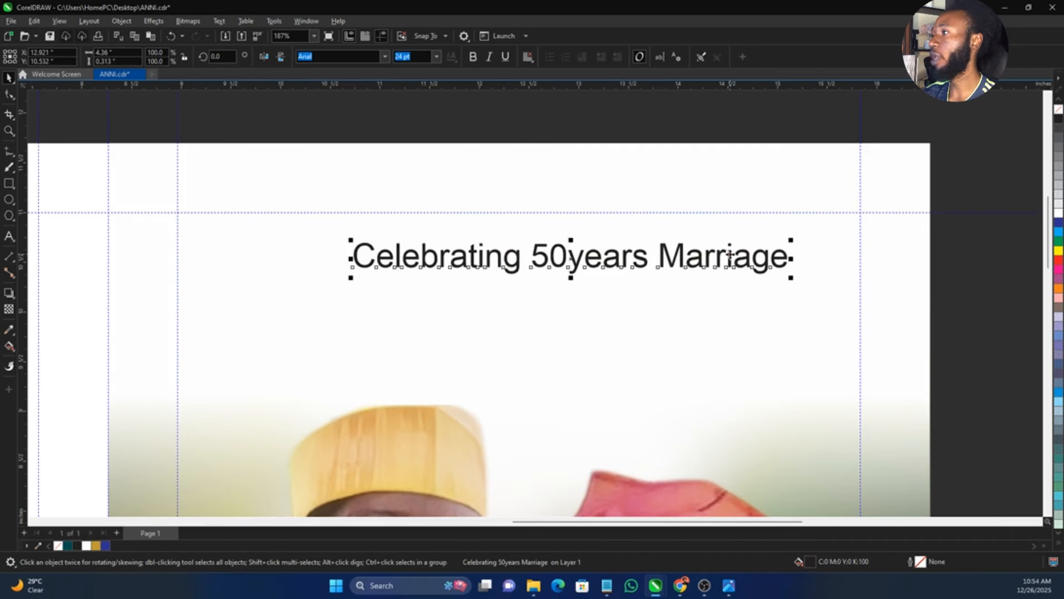
- Break the headline apart into the words "Celebrating", "50years" and "Marriage" and spread them apart over the white area
key("ctrl+k")
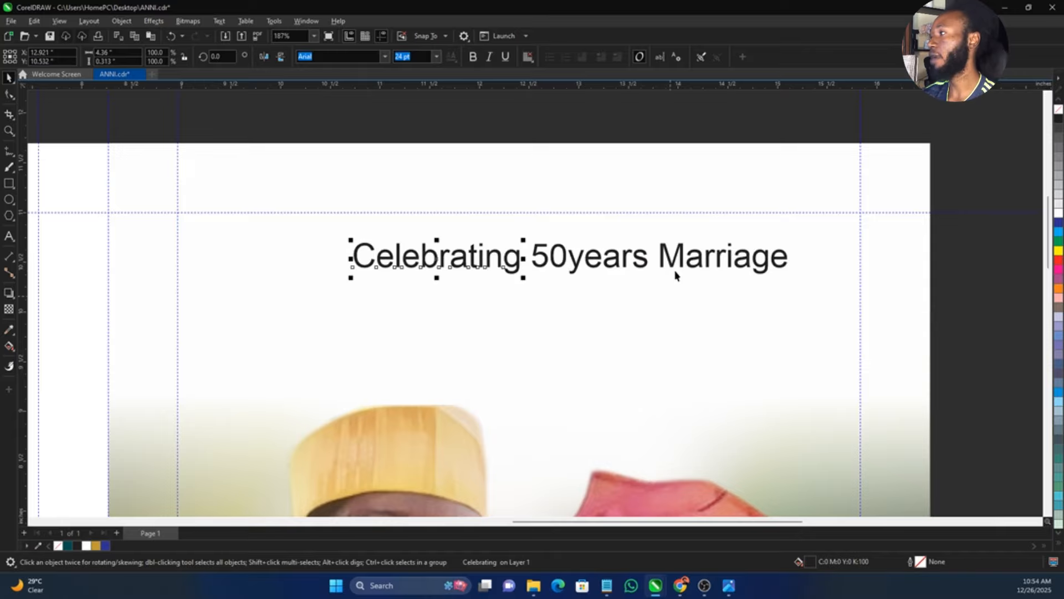
left_click_drag(688, 265, 800, 384)
left_click_drag(518, 263, 312, 255)
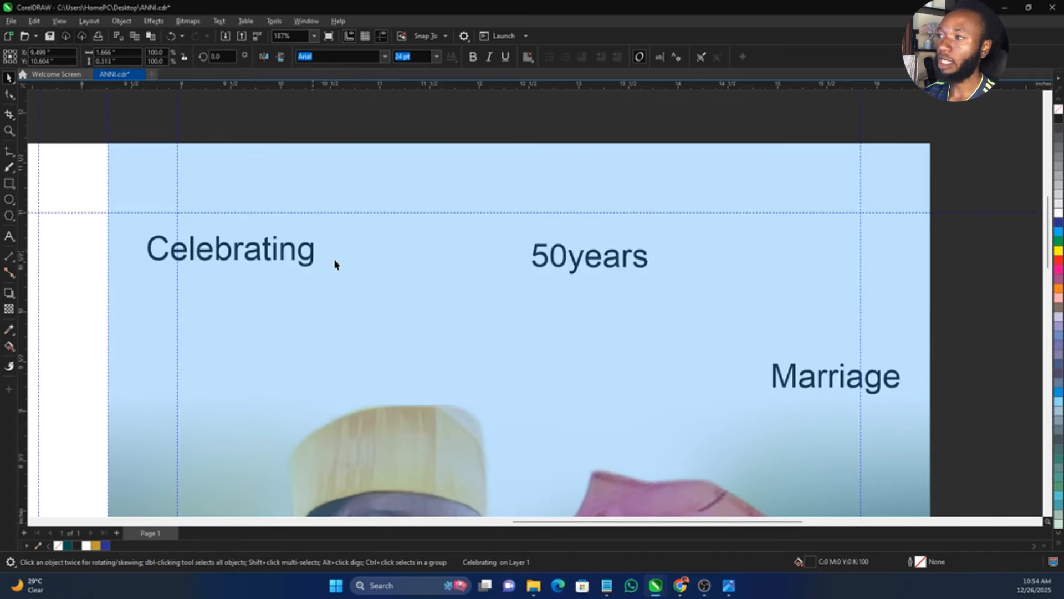
left_click_drag(576, 270, 548, 395)
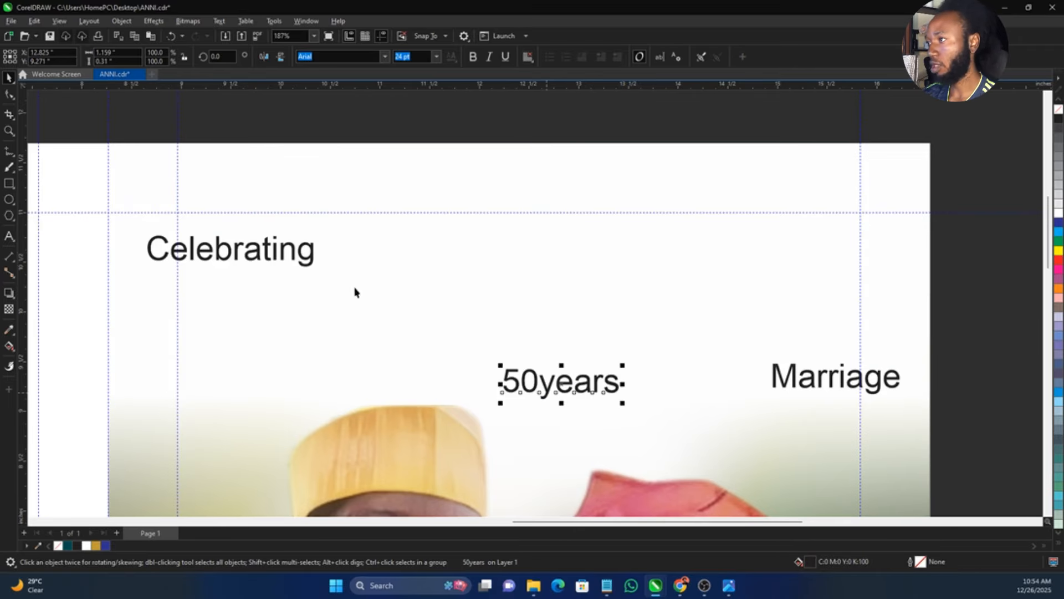
- Set the word "Celebrating" in the MoglanDemo font listed in text.txt and enlarge it to about 5 by 1.1 inches
left_click_drag(312, 256, 640, 337)
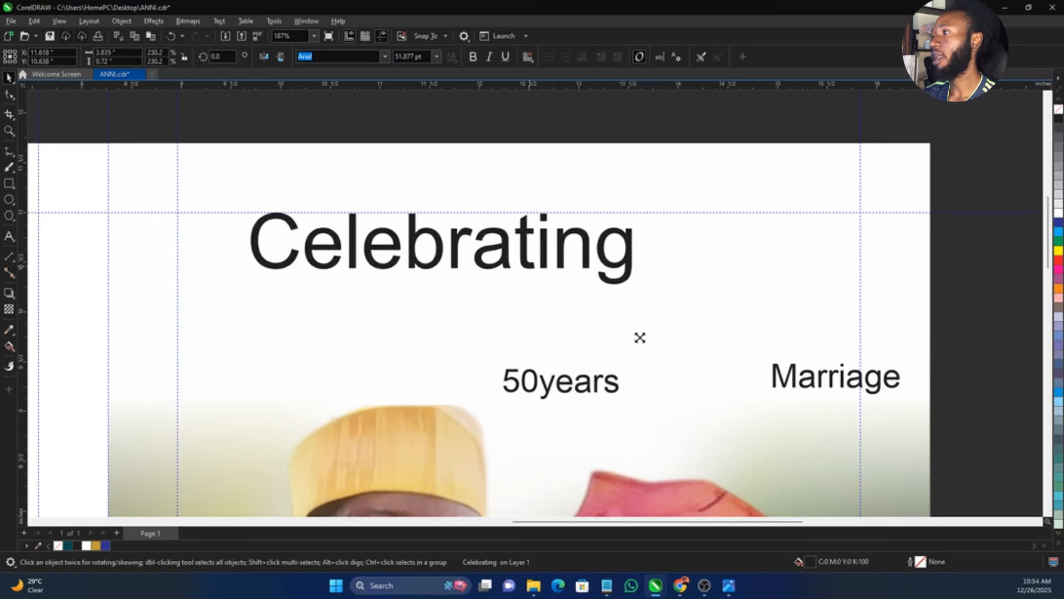
left_click(606, 585)
scroll(862, 370, "down", 6)
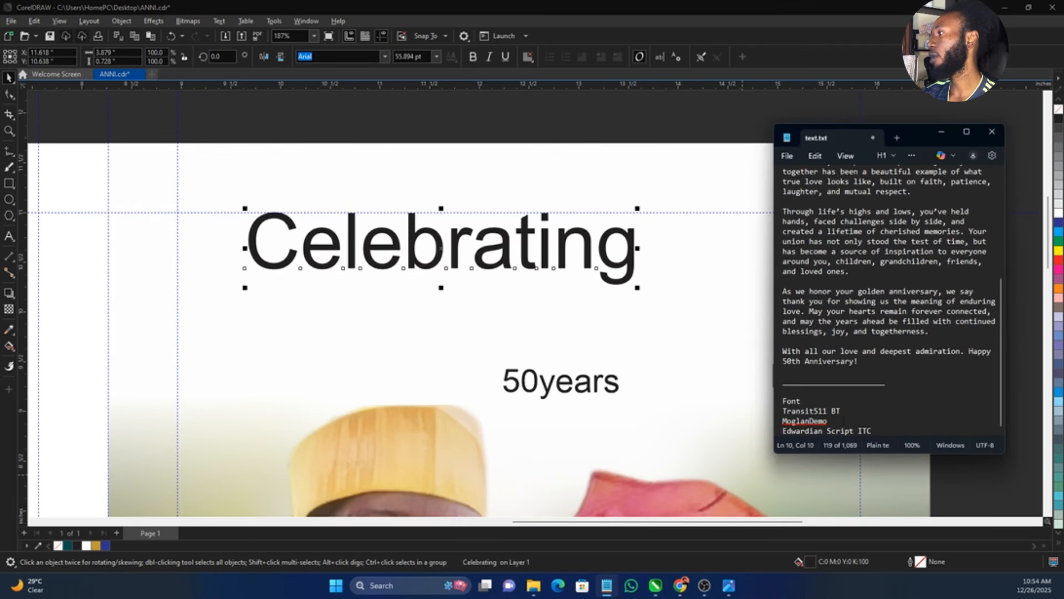
double_click(805, 420)
key("ctrl+c")
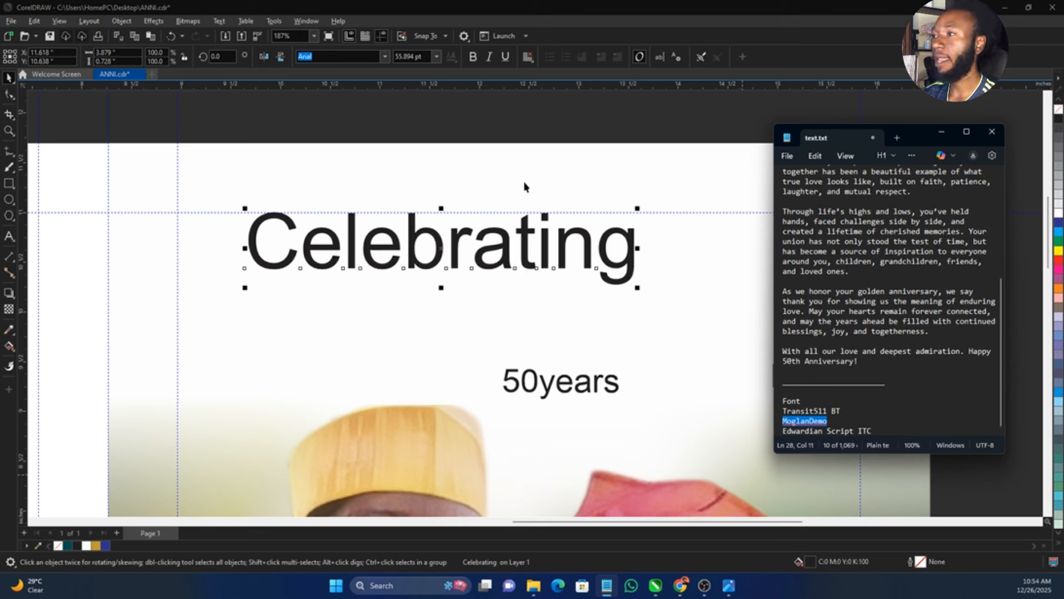
left_click(364, 55)
key("ctrl+a")
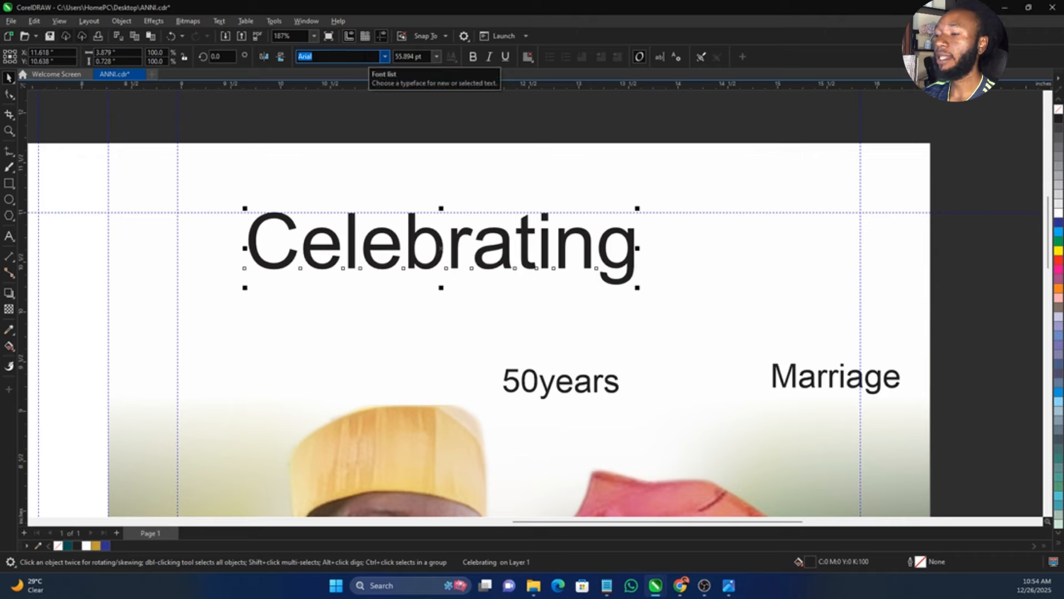
key("ctrl+v")
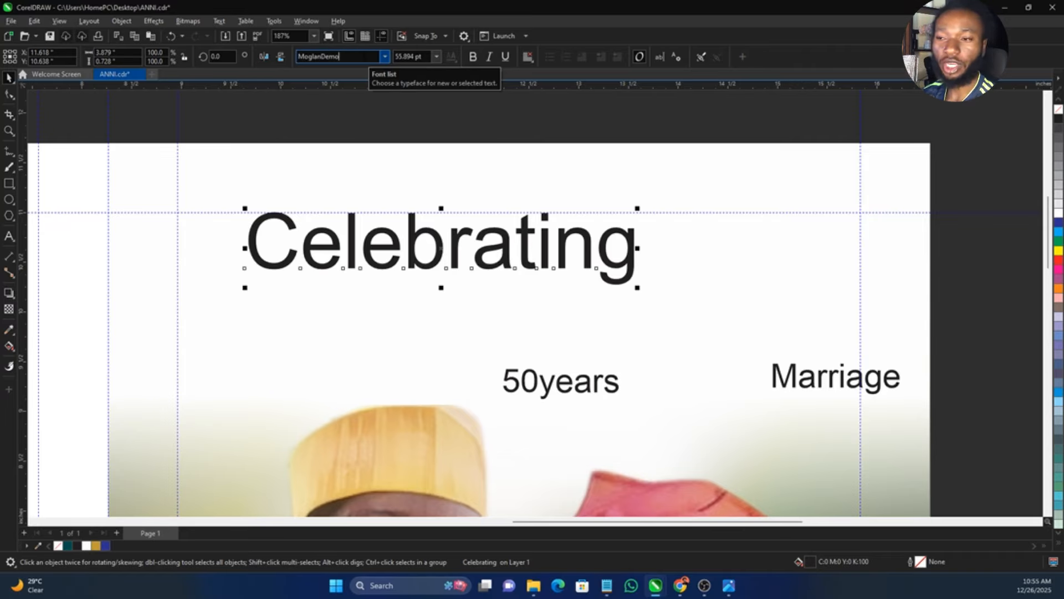
key("Return")
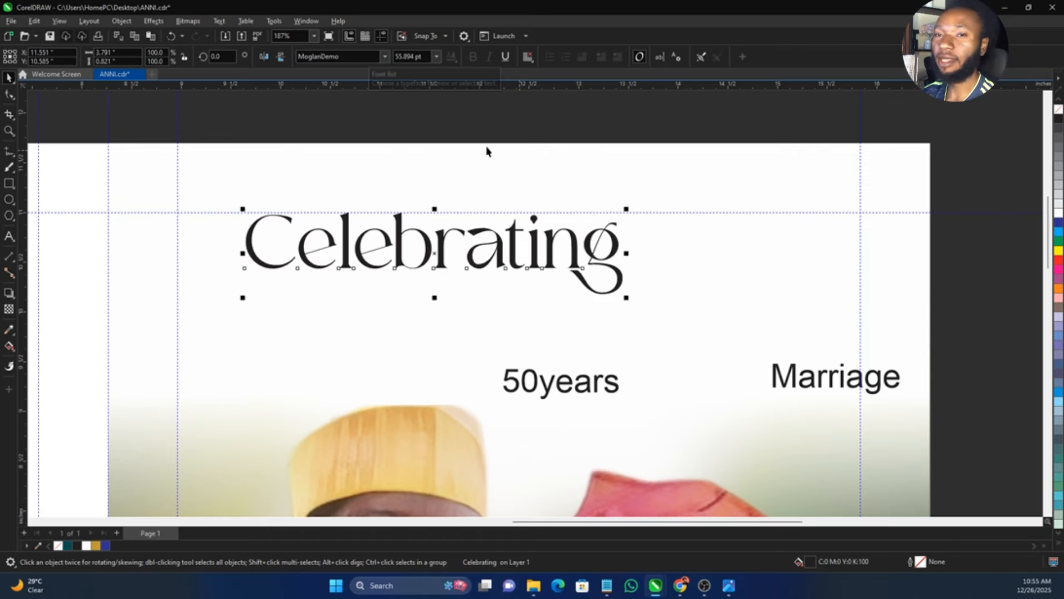
left_click_drag(627, 300, 687, 343)
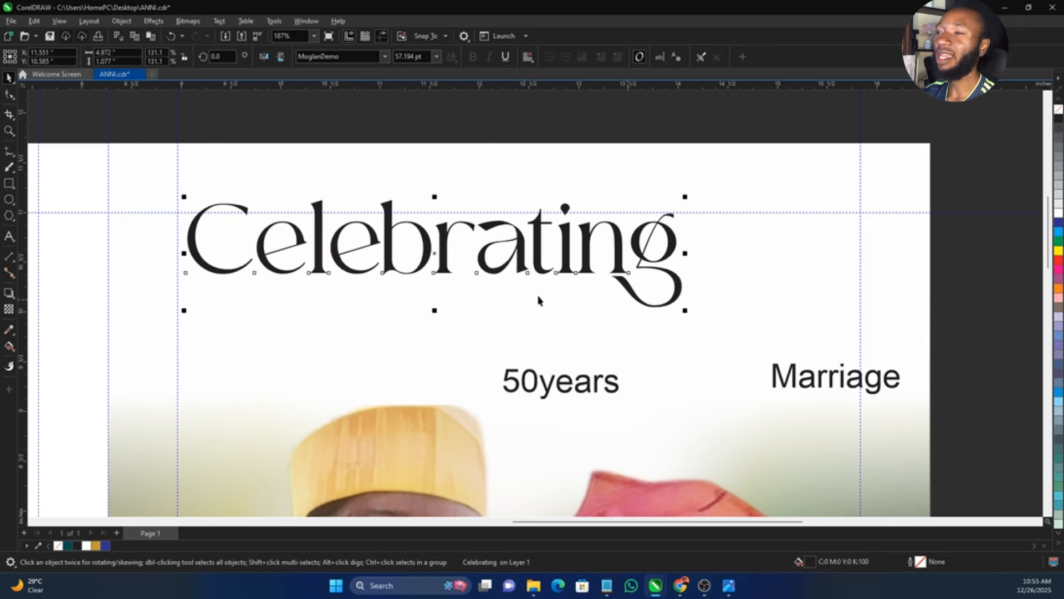
- Set "Marriage" in MoglanDemo, enlarge it to about 4.5 by 1.2 inches and position it directly beneath "Celebrating"
scroll(533, 297, "down", 3)
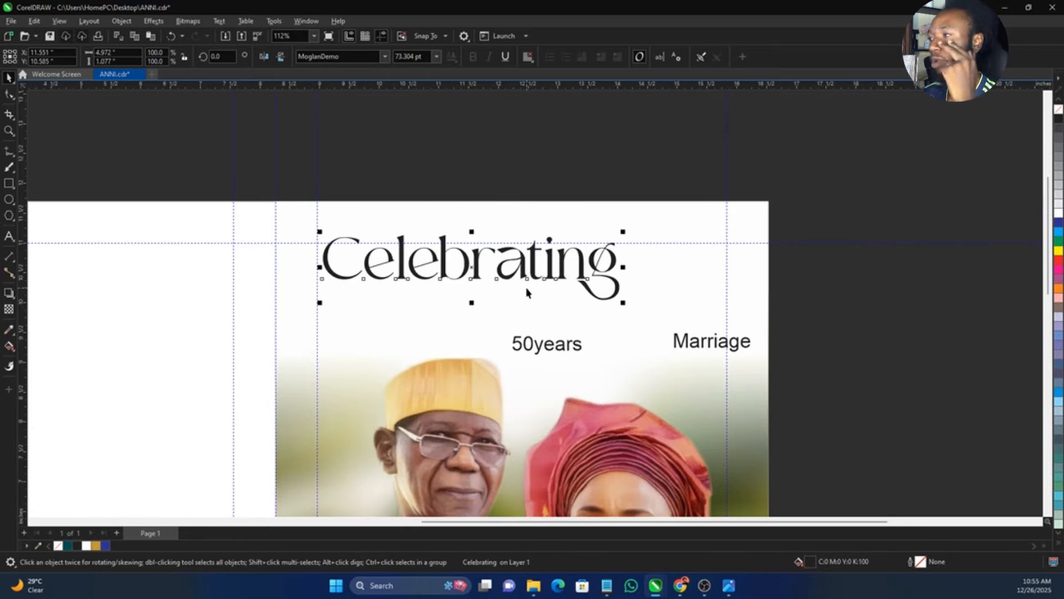
left_click_drag(677, 346, 441, 303)
left_click(366, 56)
type("MoglanDemo")
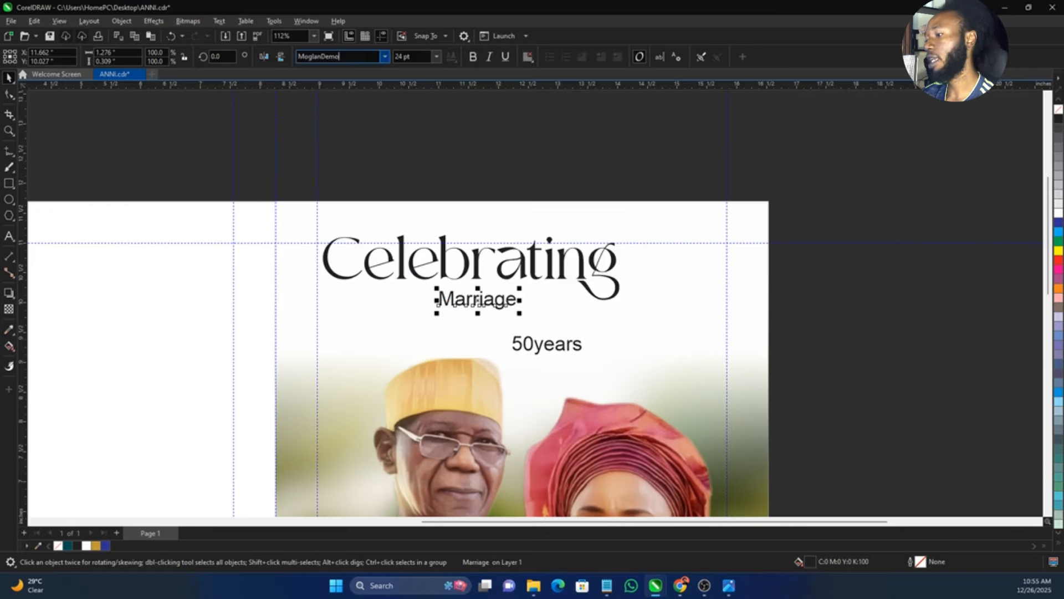
key("Return")
left_click_drag(522, 315, 616, 364)
scroll(577, 310, "up", 2)
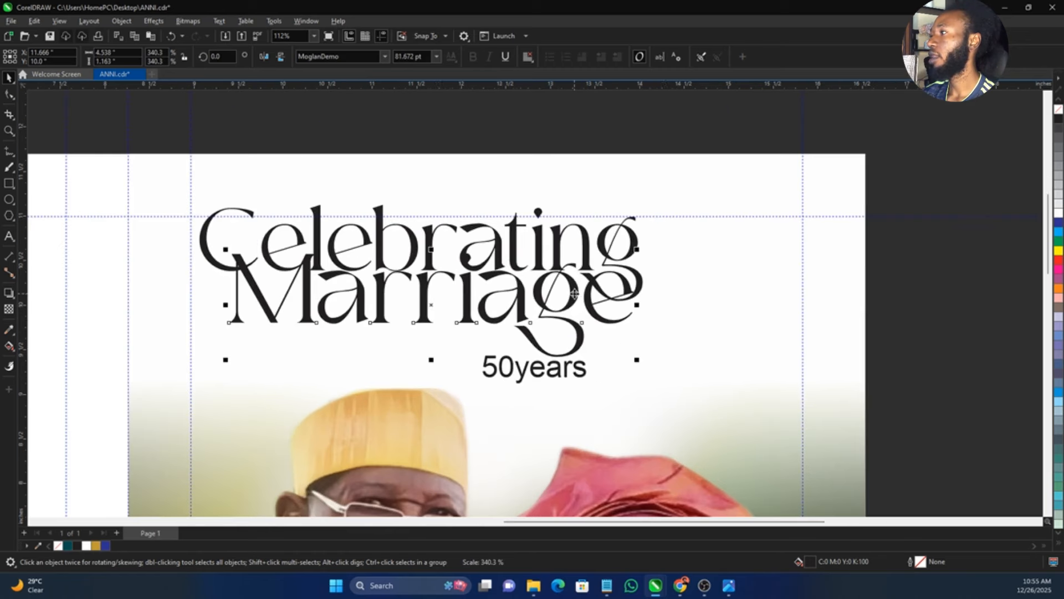
left_click_drag(577, 311, 579, 319)
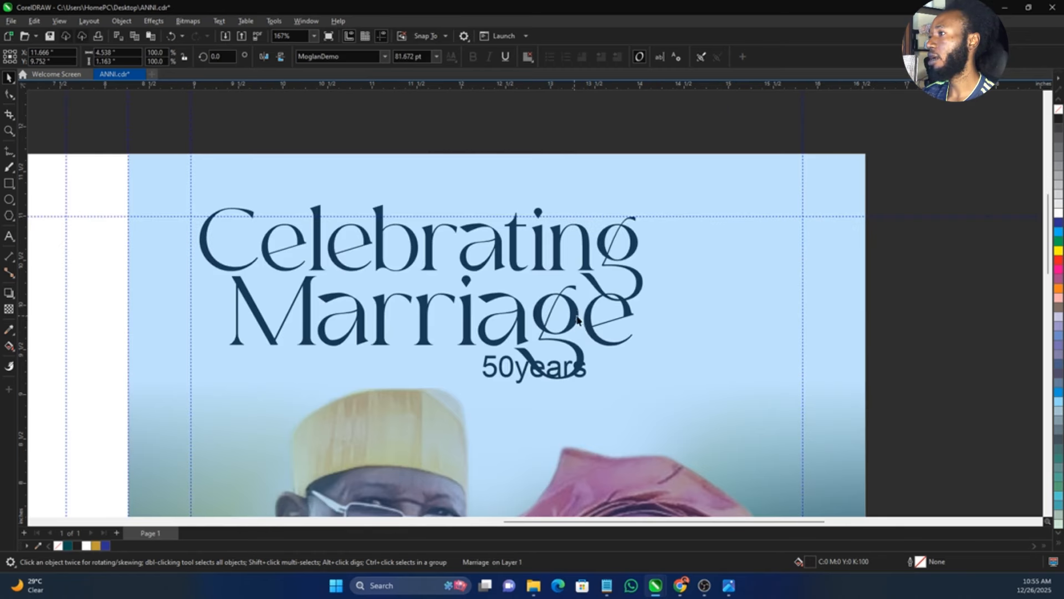
- Move "50years" off to the side and scale "Celebrating" and "Marriage" down together to about 4.1 by 1.6 inches
left_click_drag(586, 379, 886, 323)
left_click_drag(172, 405, 168, 374)
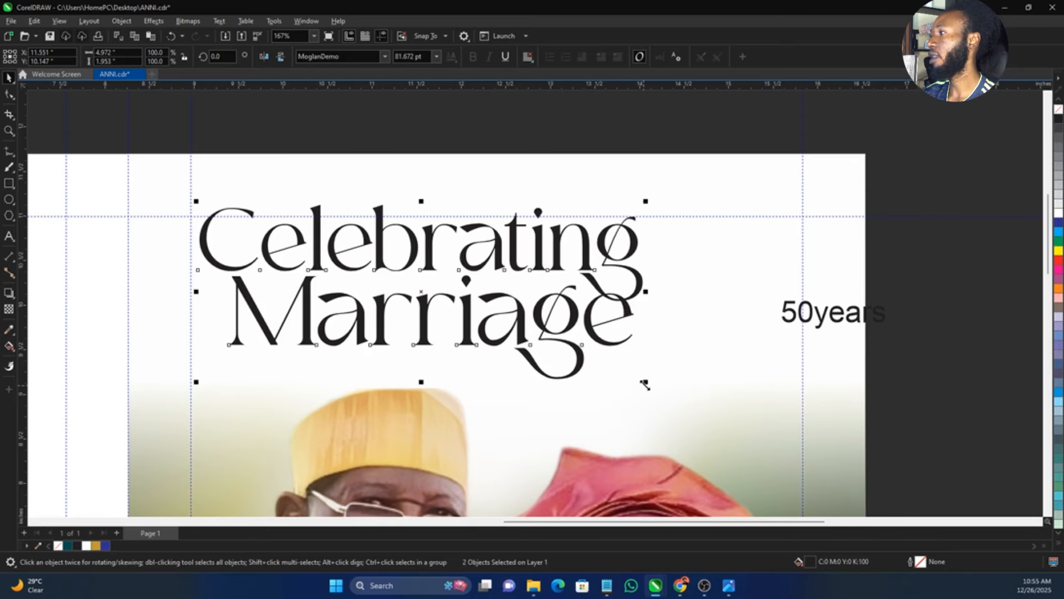
left_click_drag(645, 382, 616, 391)
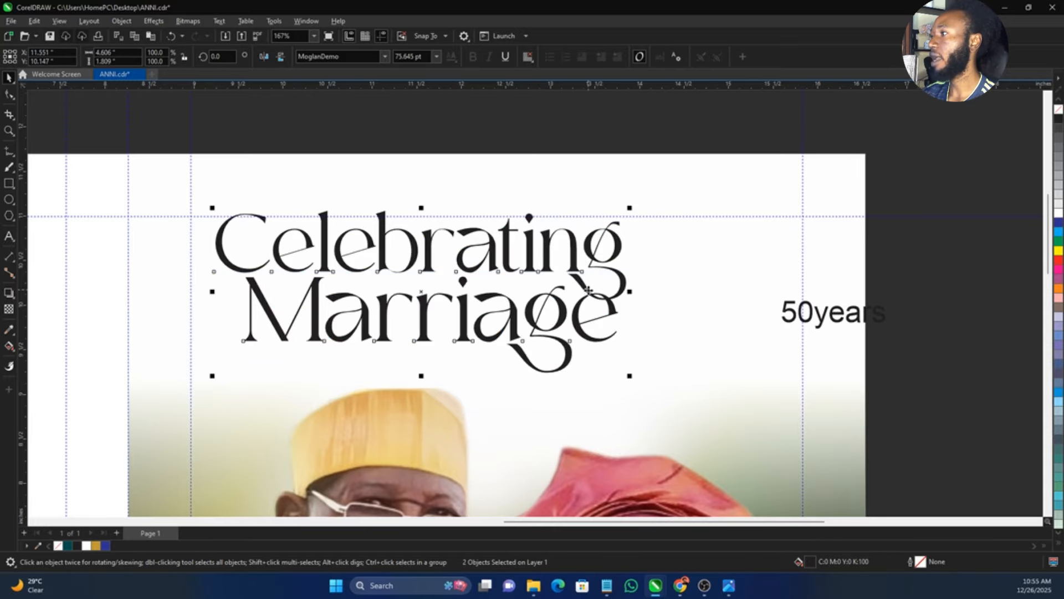
left_click_drag(589, 287, 570, 296)
left_click_drag(611, 385, 539, 302)
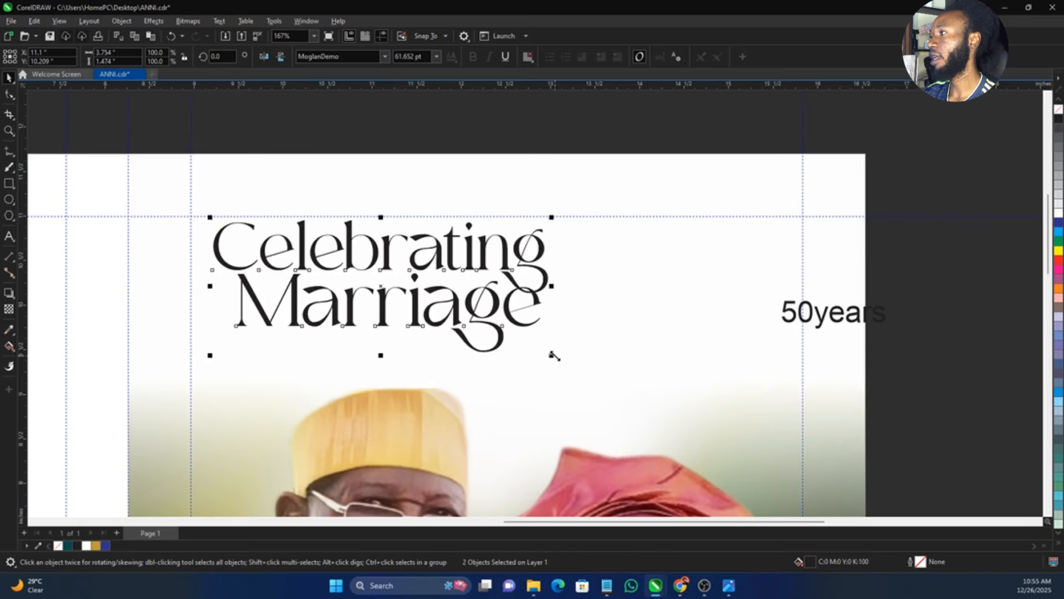
left_click_drag(554, 355, 572, 359)
- Move the wreath image next to the cover's outer edge and enlarge it to about 4.6 by 4.7 inches
scroll(572, 359, "down", 5)
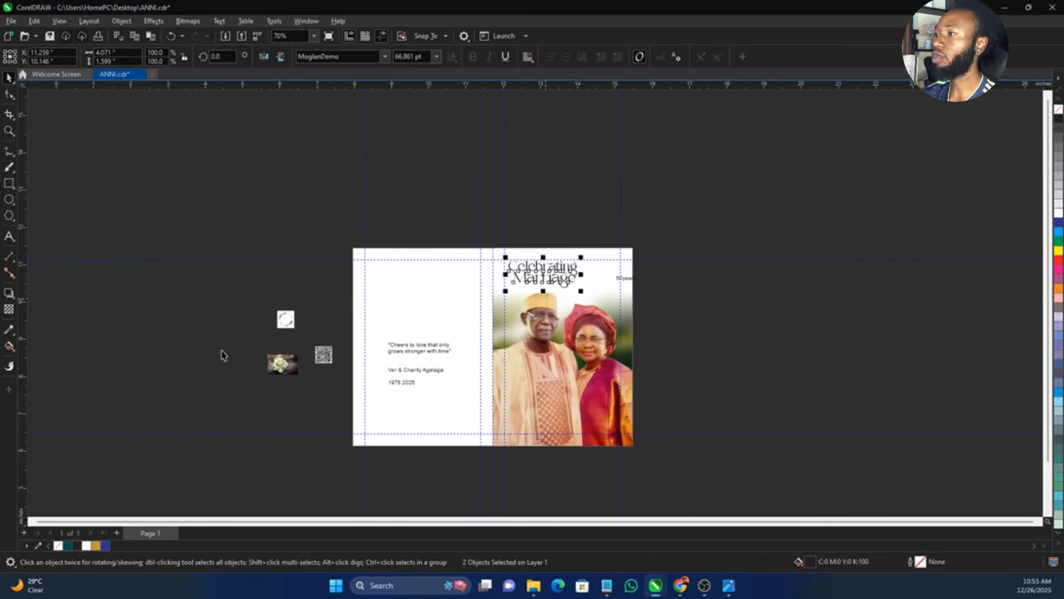
left_click_drag(286, 319, 749, 329)
scroll(673, 271, "up", 2)
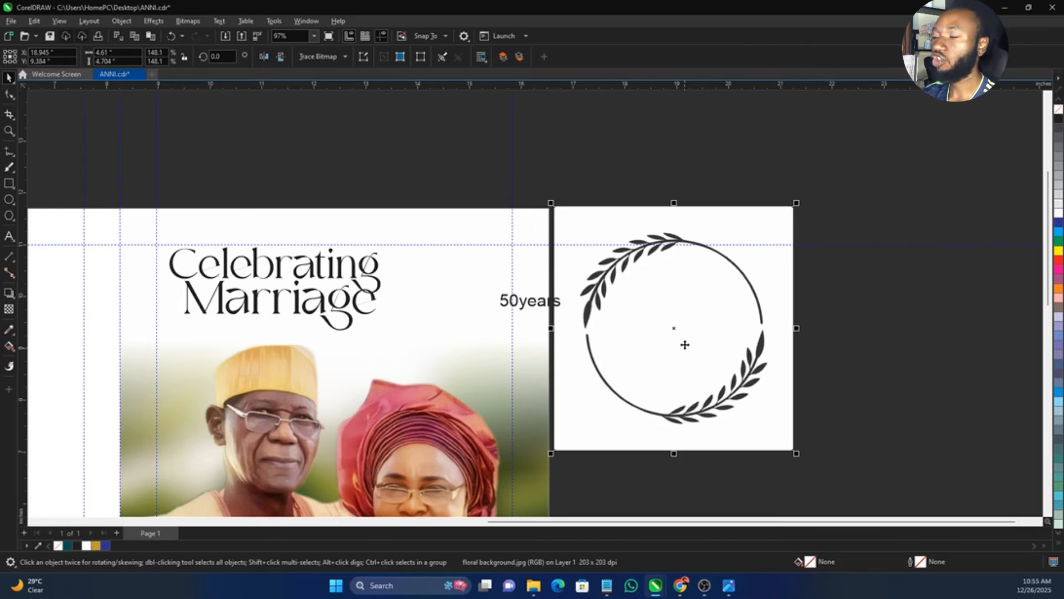
left_click_drag(685, 345, 690, 352)
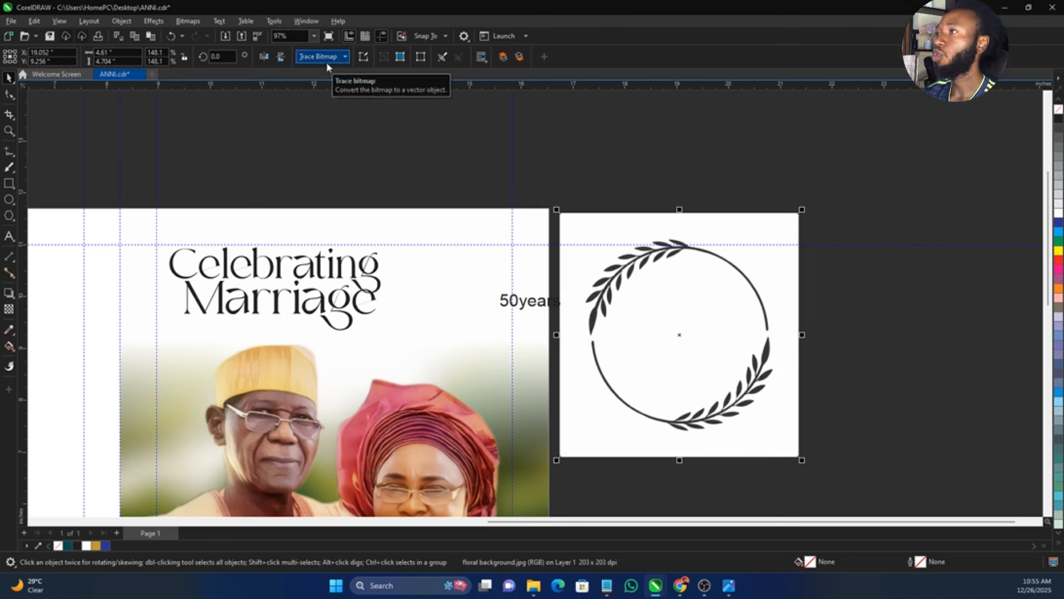
- Convert the wreath image to a CMYK bitmap at 300 dpi
left_click(188, 21)
left_click(206, 33)
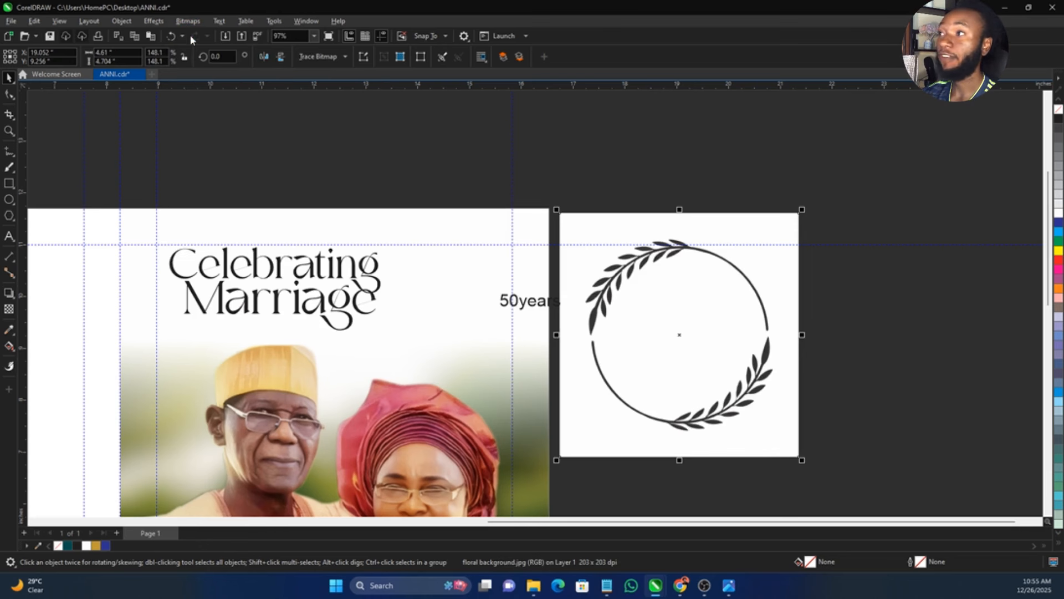
left_click(546, 353)
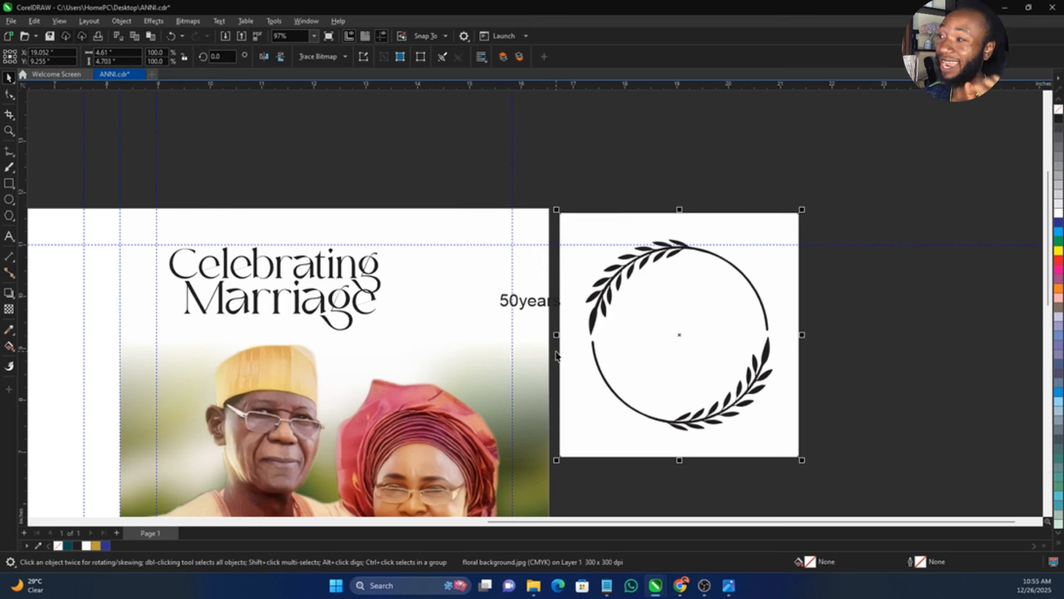
- Convert the wreath bitmap to 1-bit black and white with the Line Art method and a threshold of 177
left_click(188, 22)
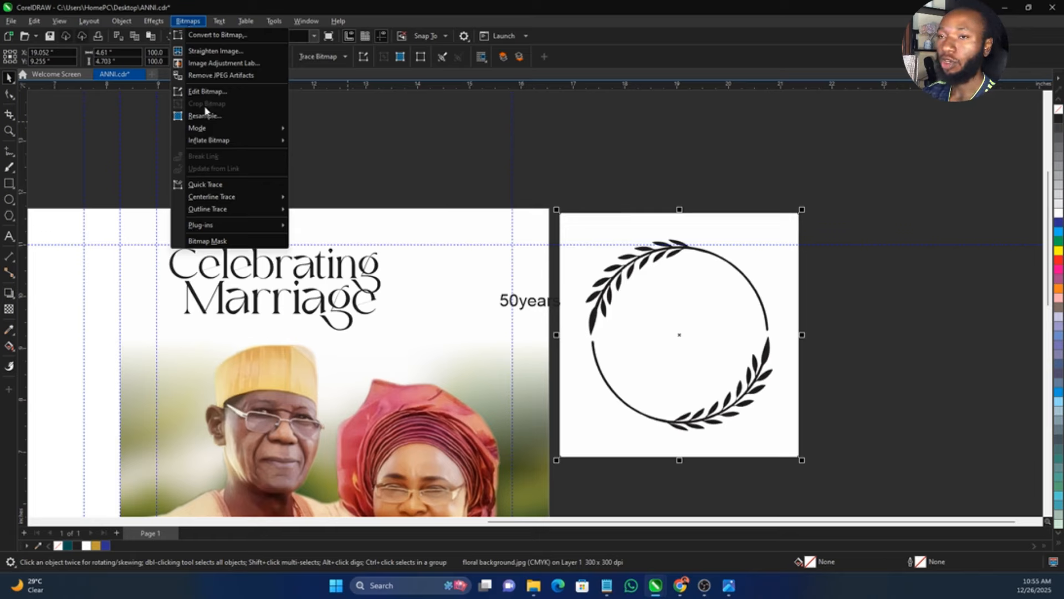
mouse_move(261, 128)
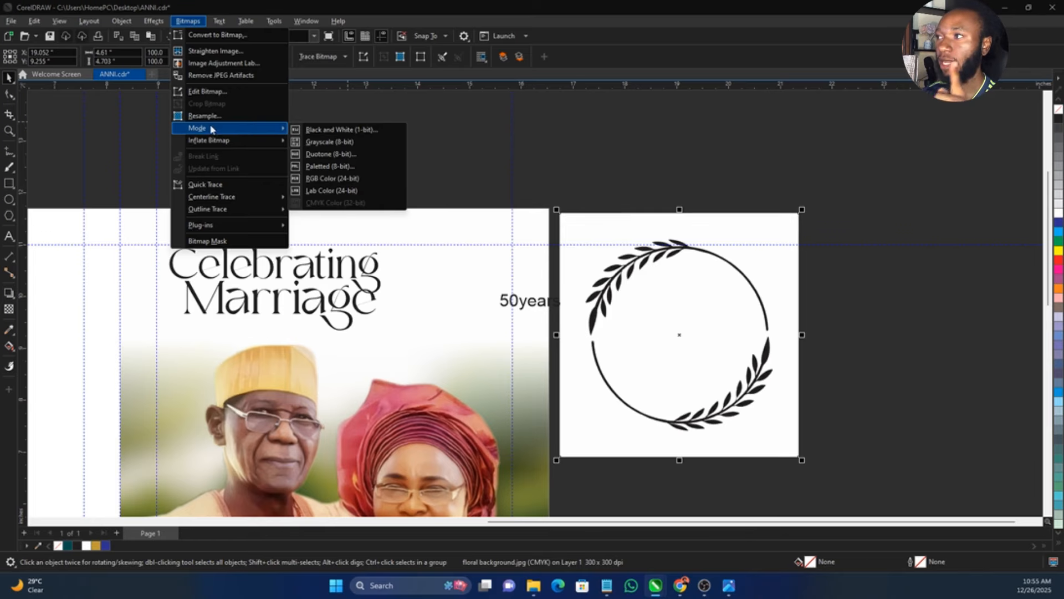
left_click(324, 130)
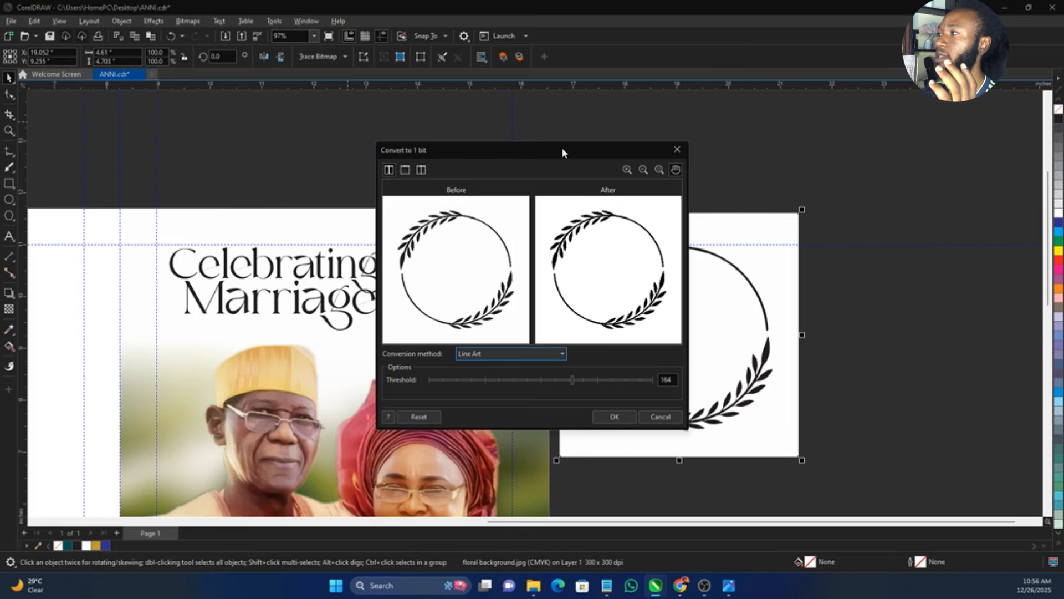
left_click_drag(566, 150, 540, 146)
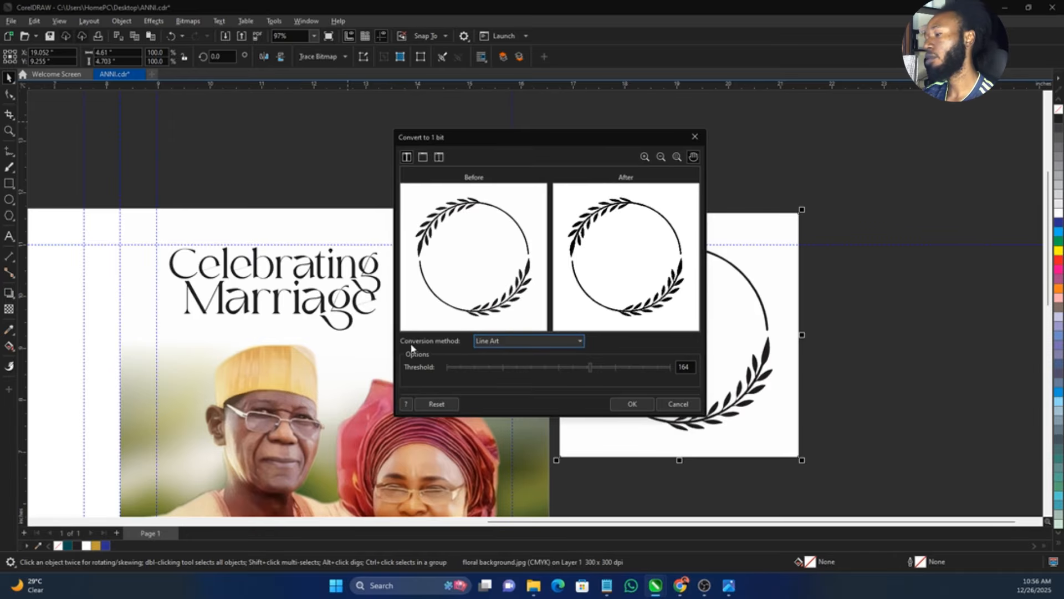
mouse_move(413, 331)
left_mouse_down()
mouse_move(486, 351)
mouse_move(590, 336)
left_mouse_up()
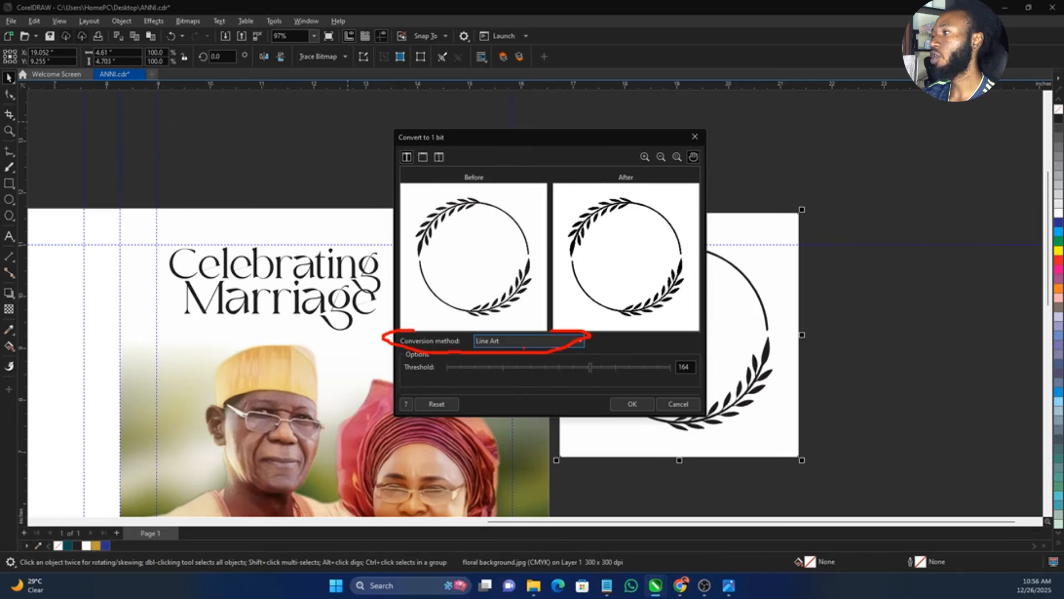
left_click(524, 343)
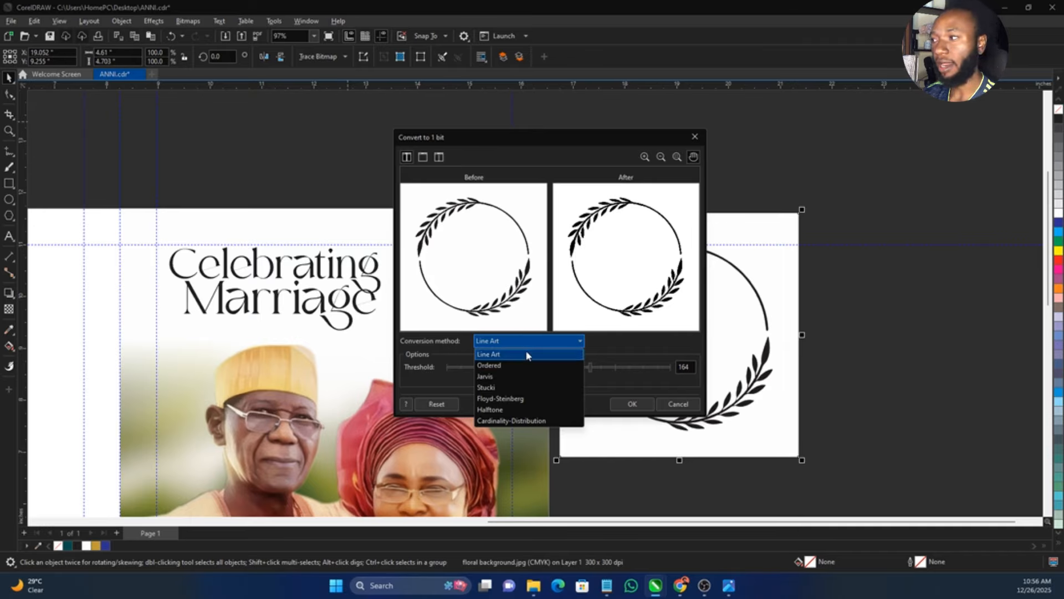
left_click(526, 352)
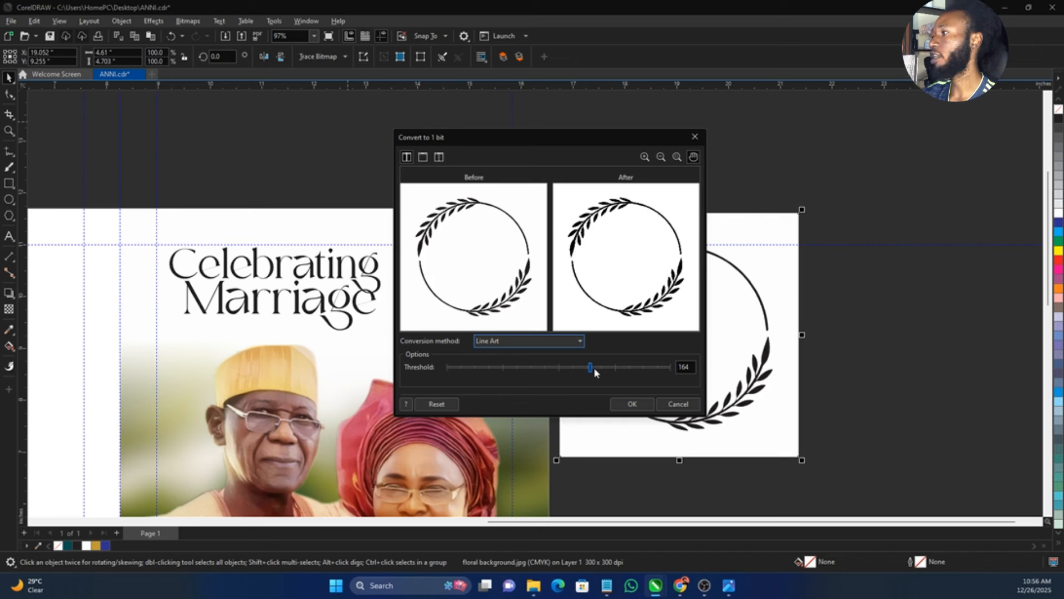
left_click_drag(591, 368, 462, 368)
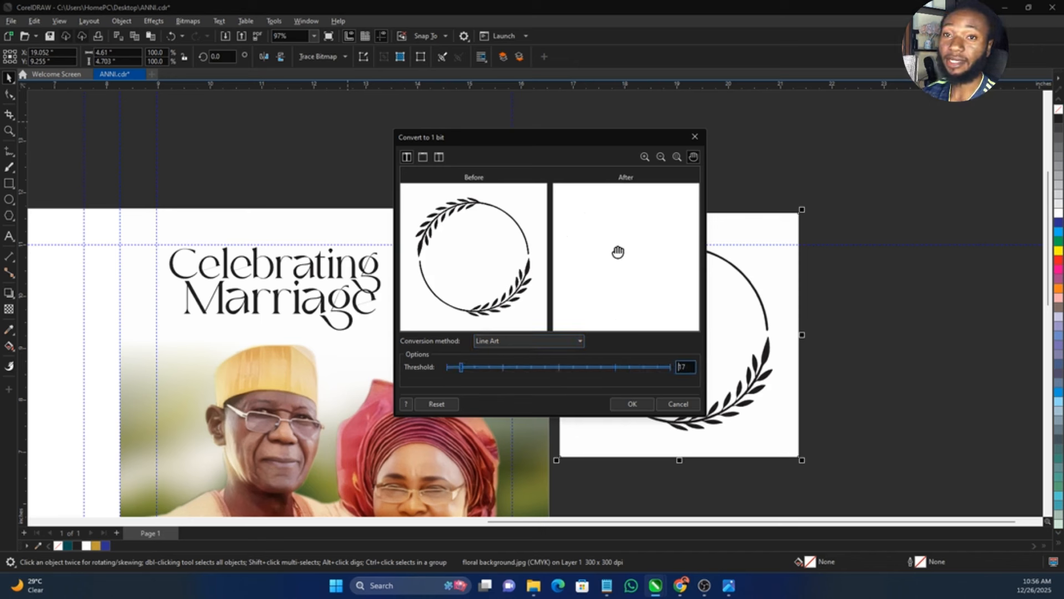
left_click(604, 368)
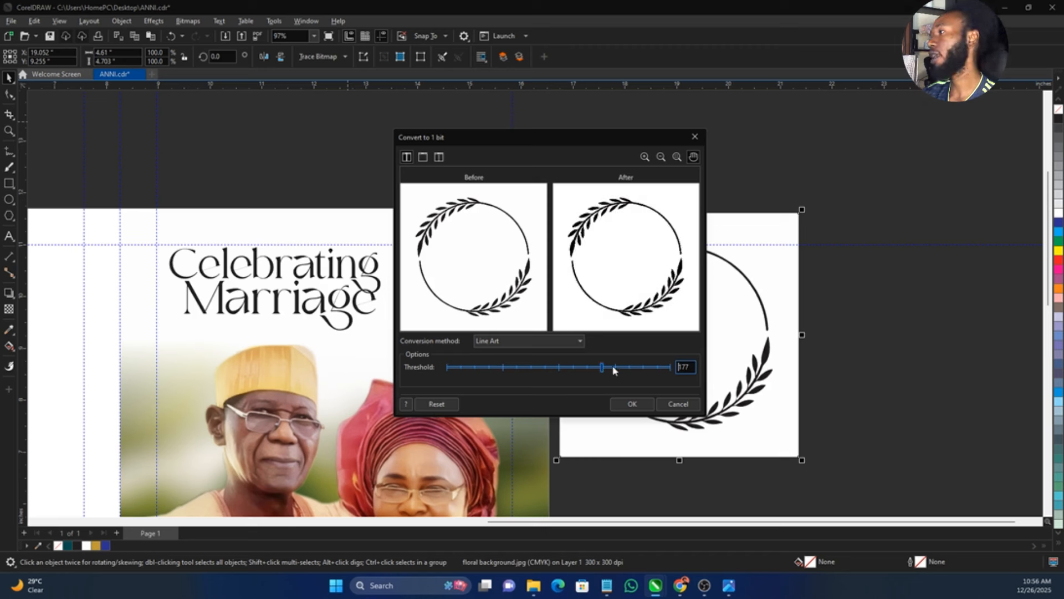
left_click(632, 404)
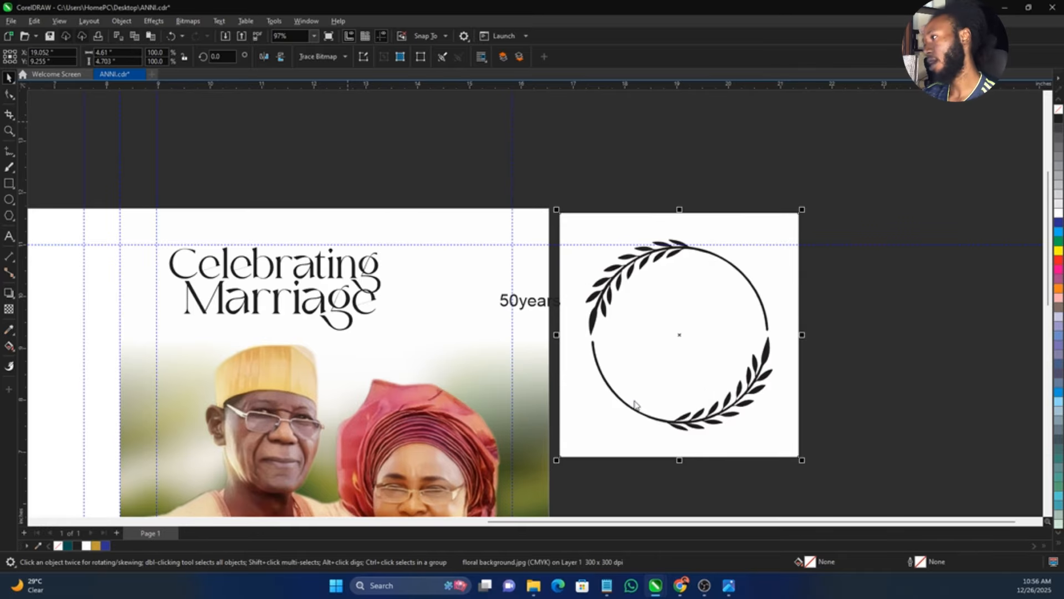
- Outline-trace the wreath bitmap as line art with automatic background colour removal
left_click(319, 57)
mouse_move(331, 95)
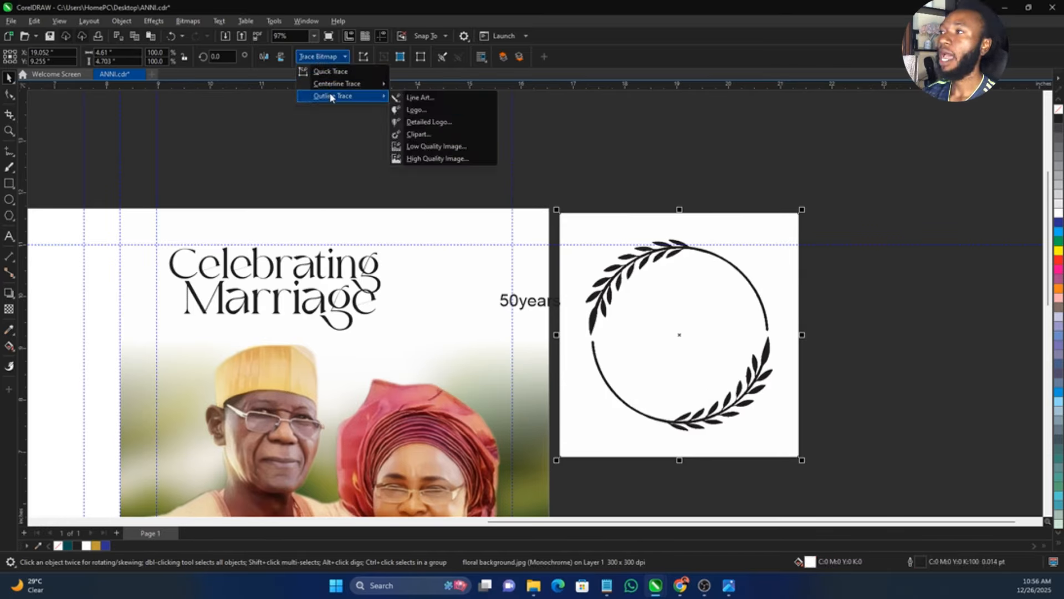
left_click(430, 99)
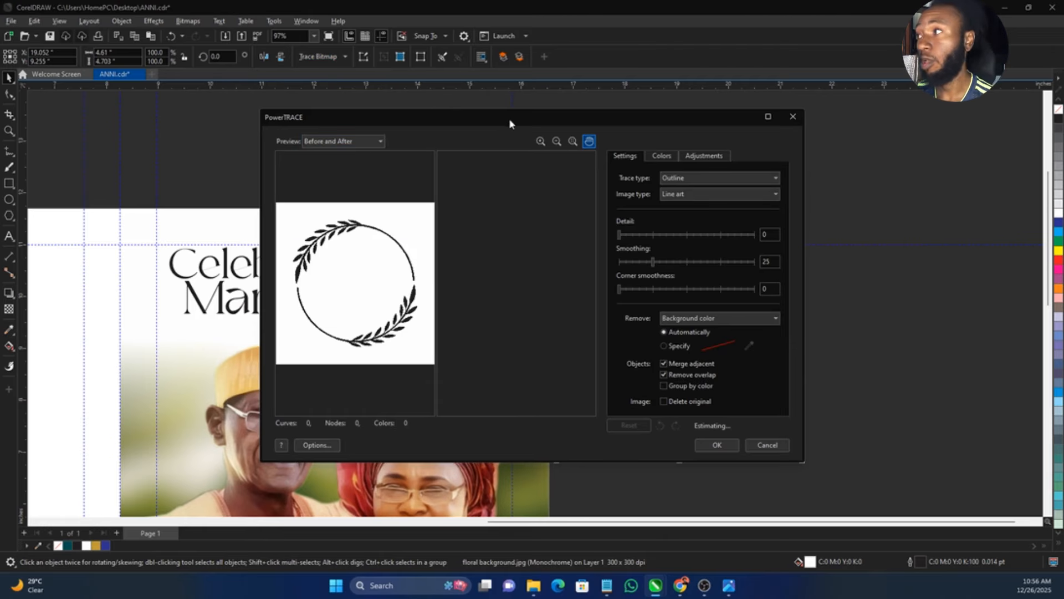
double_click(510, 120)
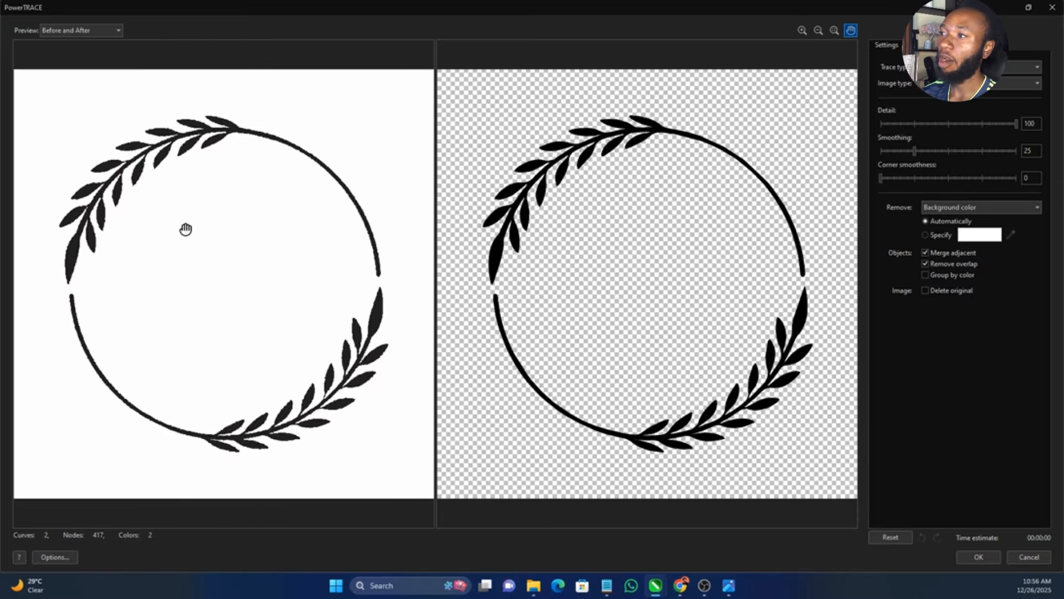
scroll(185, 229, "up", 1)
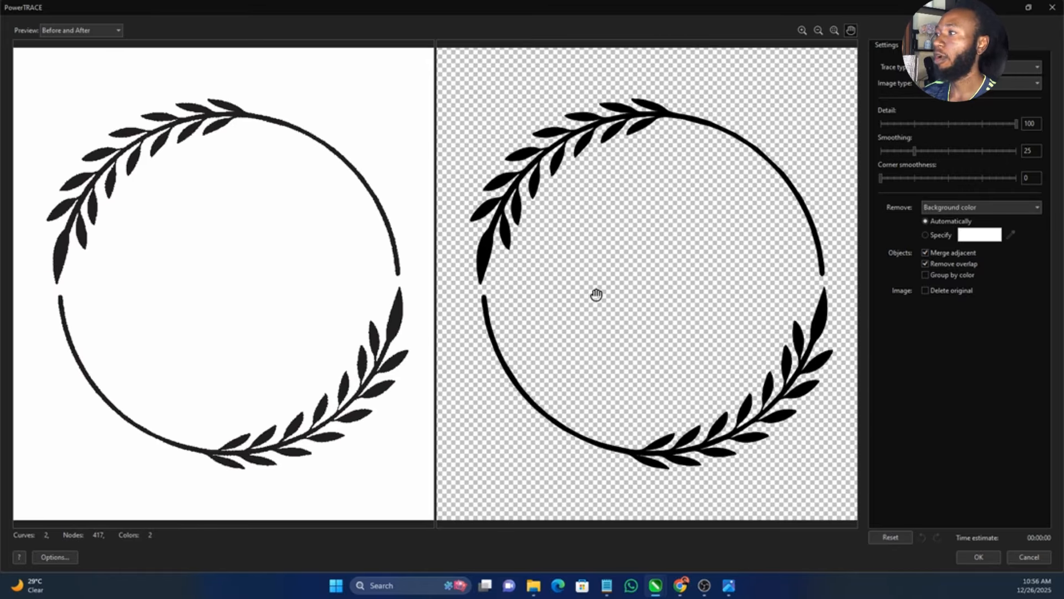
scroll(596, 294, "up", 1)
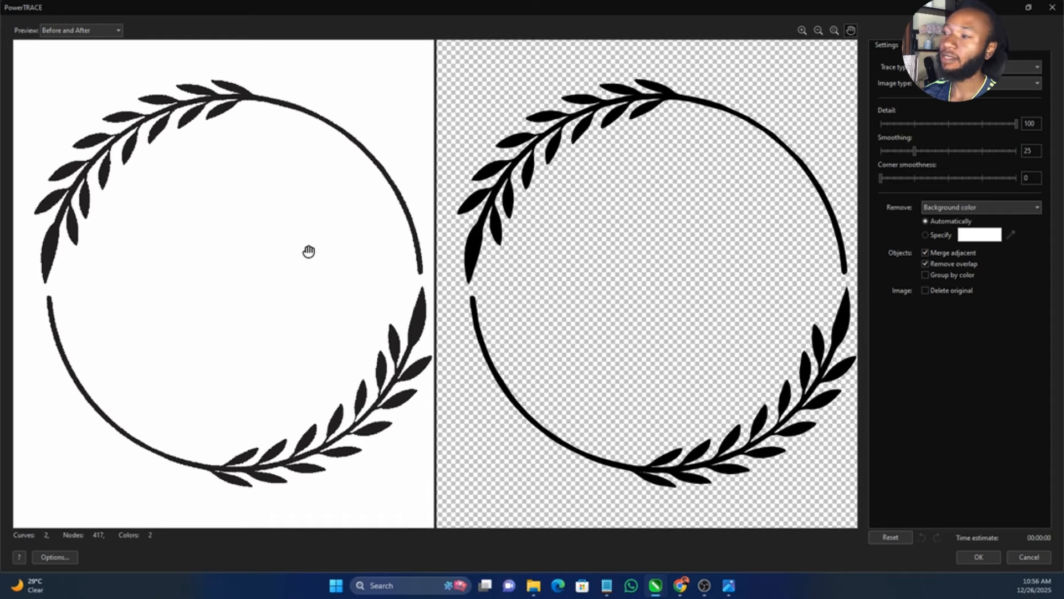
left_click(978, 556)
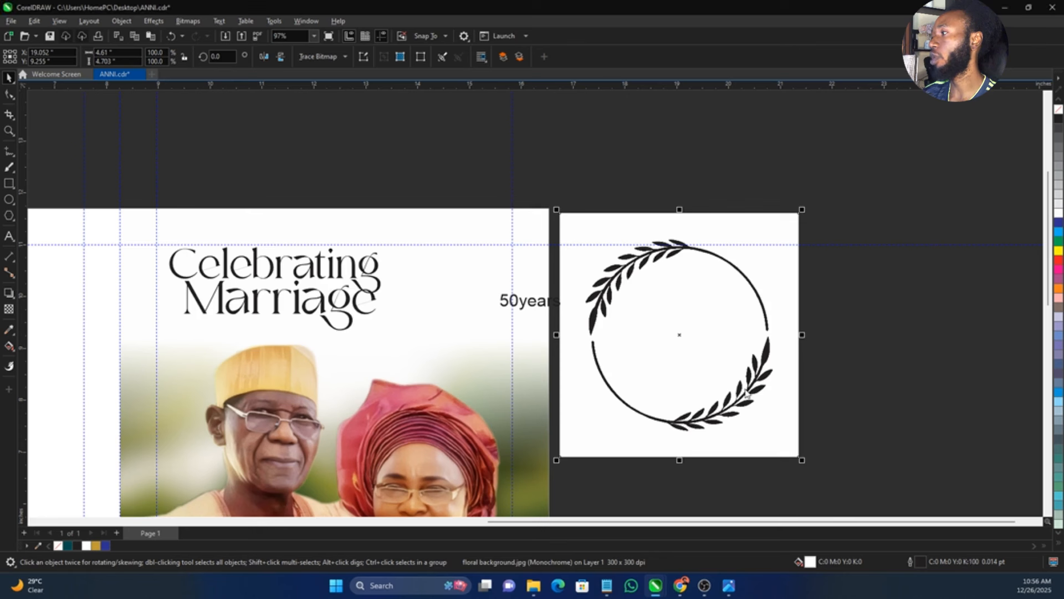
- Move the traced wreath off the source bitmap and delete that bitmap
left_click_drag(749, 391, 920, 365)
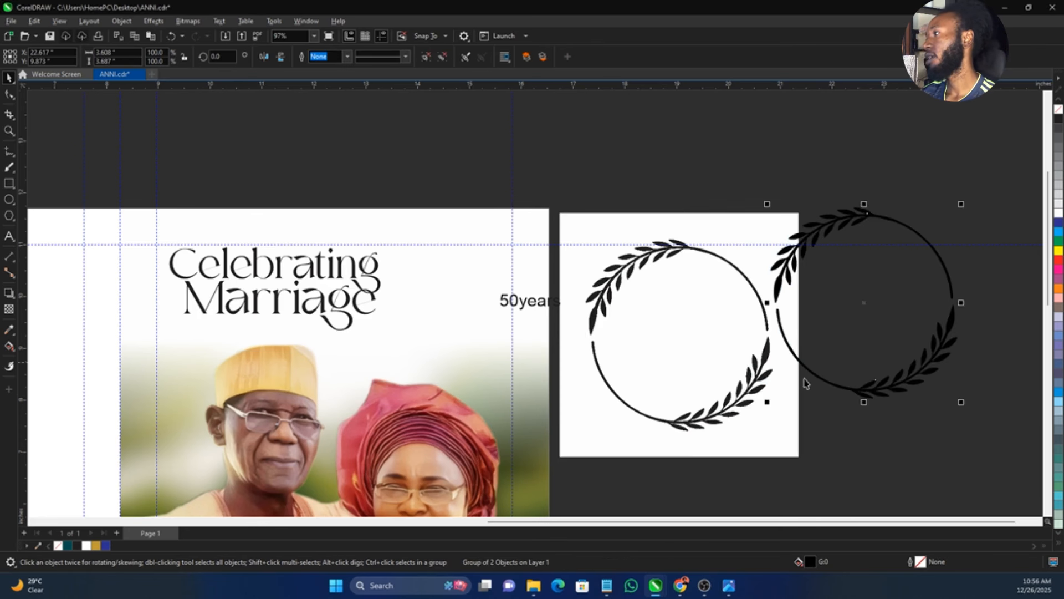
left_click(693, 378)
key("Delete")
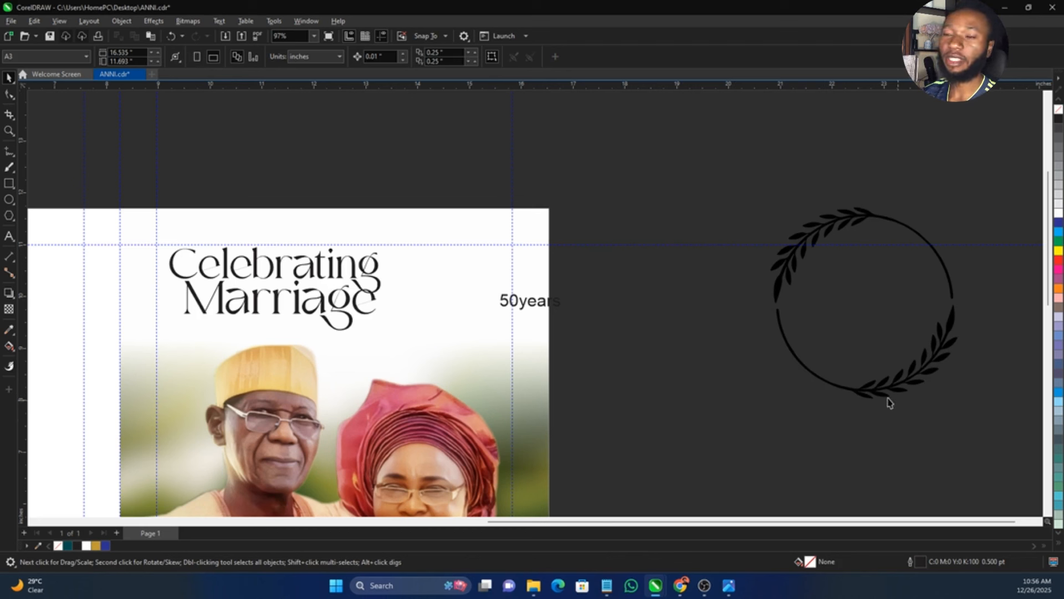
key("ctrl+z")
key("Delete")
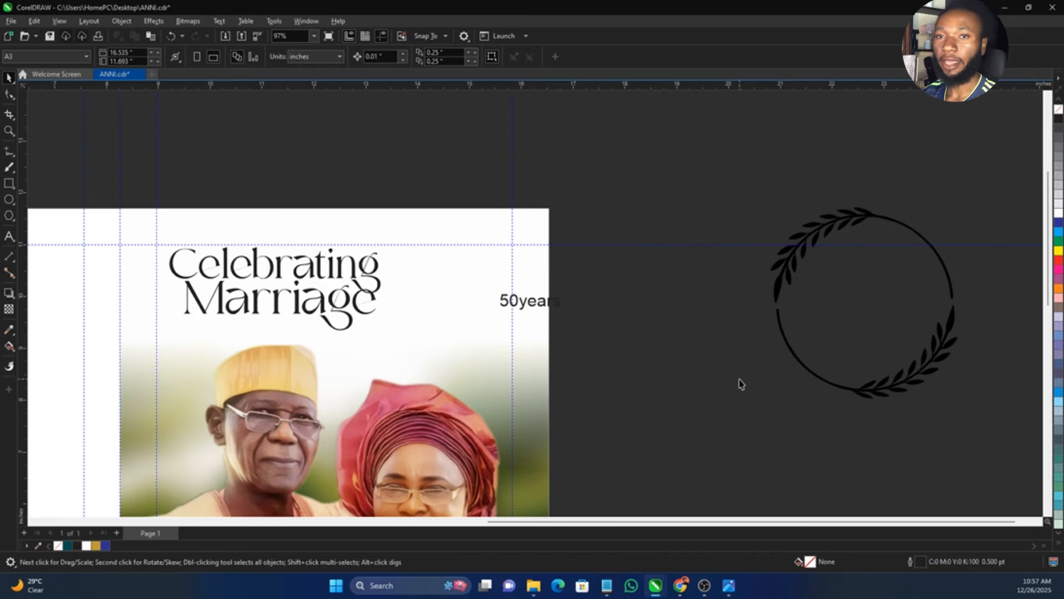
- Place the traced wreath on the white area beside the headline and shrink it to fit there
left_click(851, 384)
left_click_drag(850, 385, 422, 375)
scroll(437, 372, "up", 2)
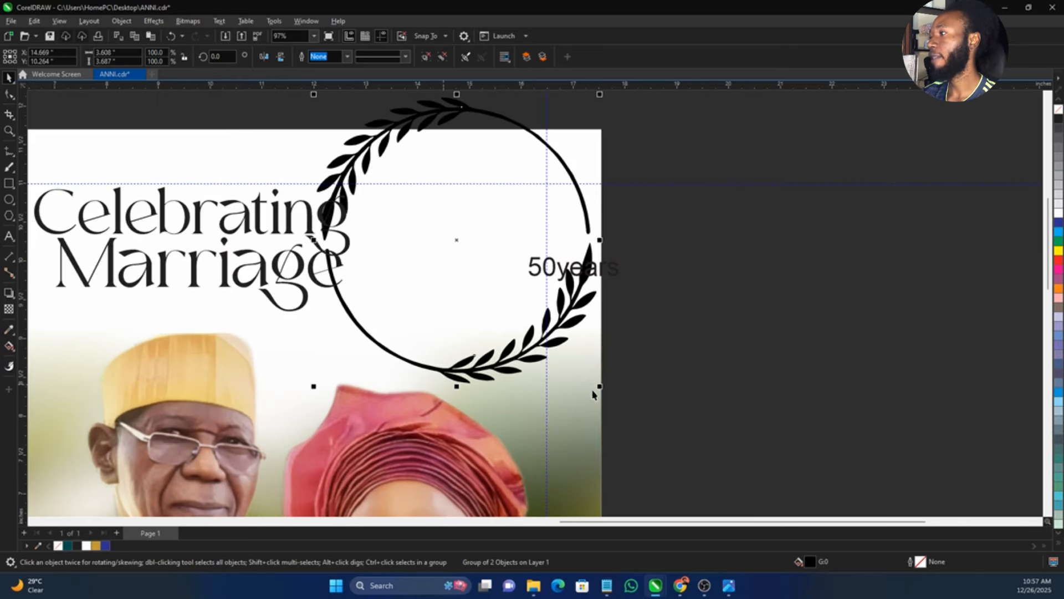
left_click_drag(602, 387, 537, 357)
left_click_drag(524, 312, 523, 320)
- Set "50years" in Times New Roman and enlarge it to about 2.3 by 0.7 inches
left_click(573, 275)
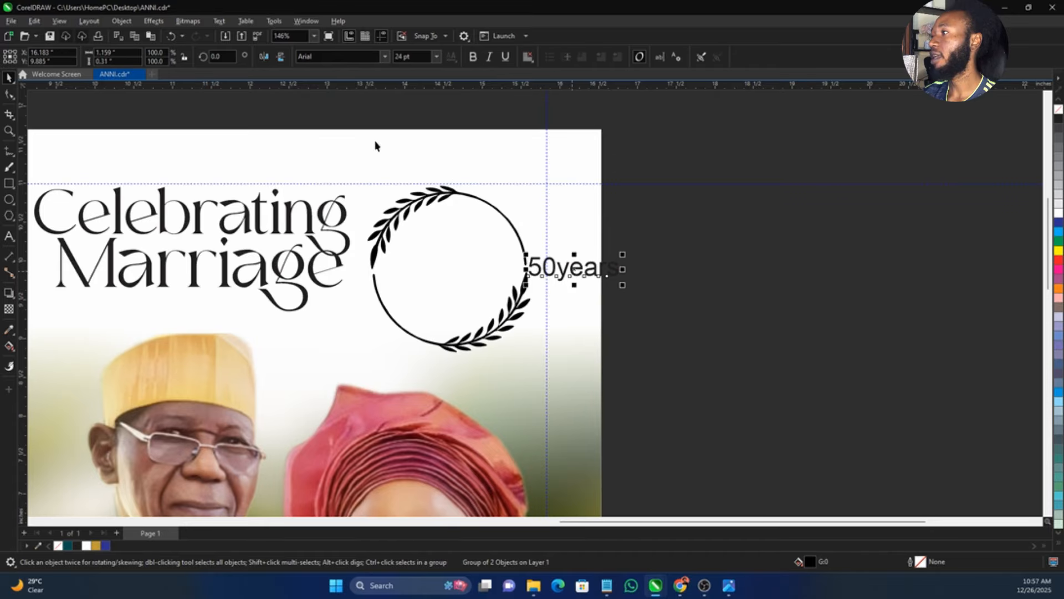
left_click(327, 56)
type("Times New Roman")
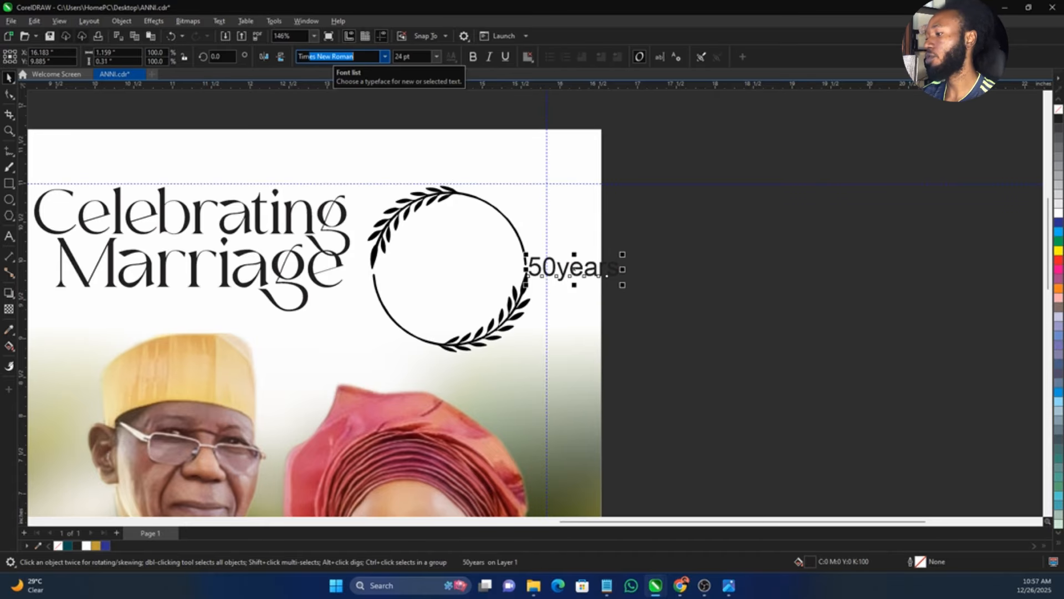
key("Return")
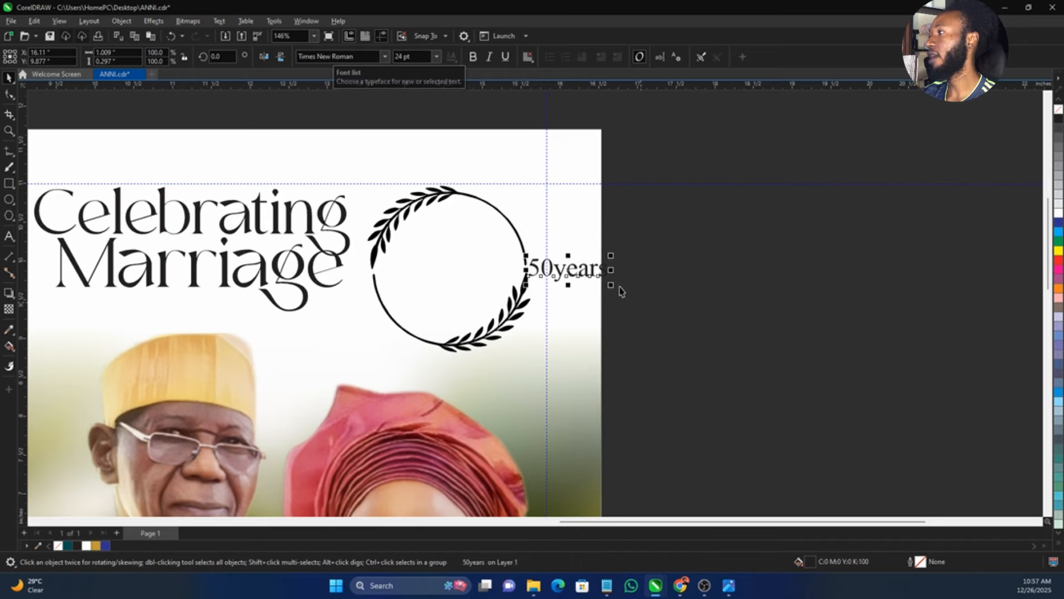
left_click_drag(634, 294, 717, 358)
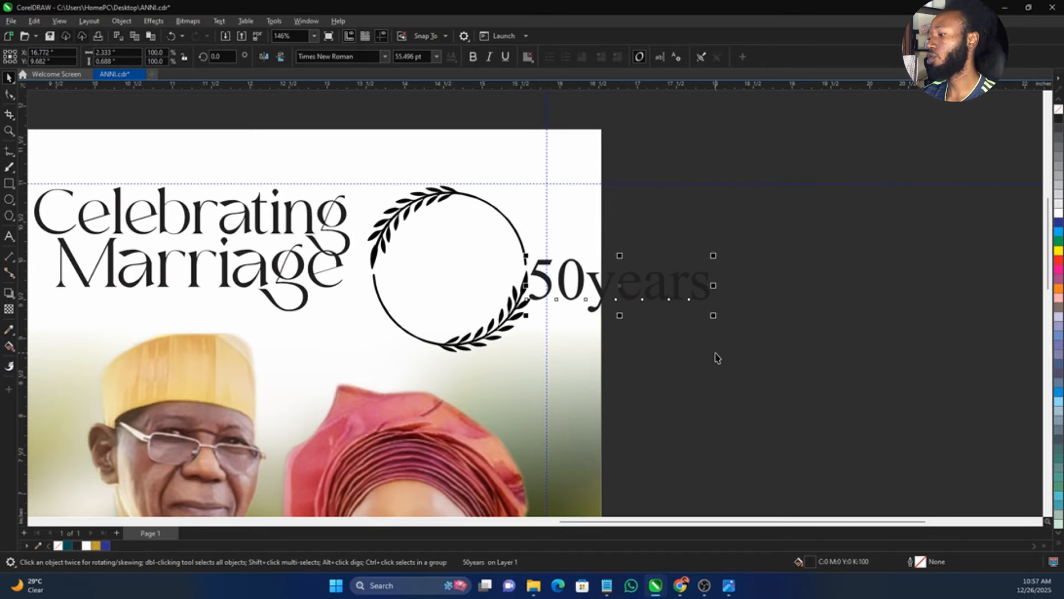
- Split "50years" into separate "50" and "years" texts, and place "50" inside the wreath in bold italic
double_click(599, 294)
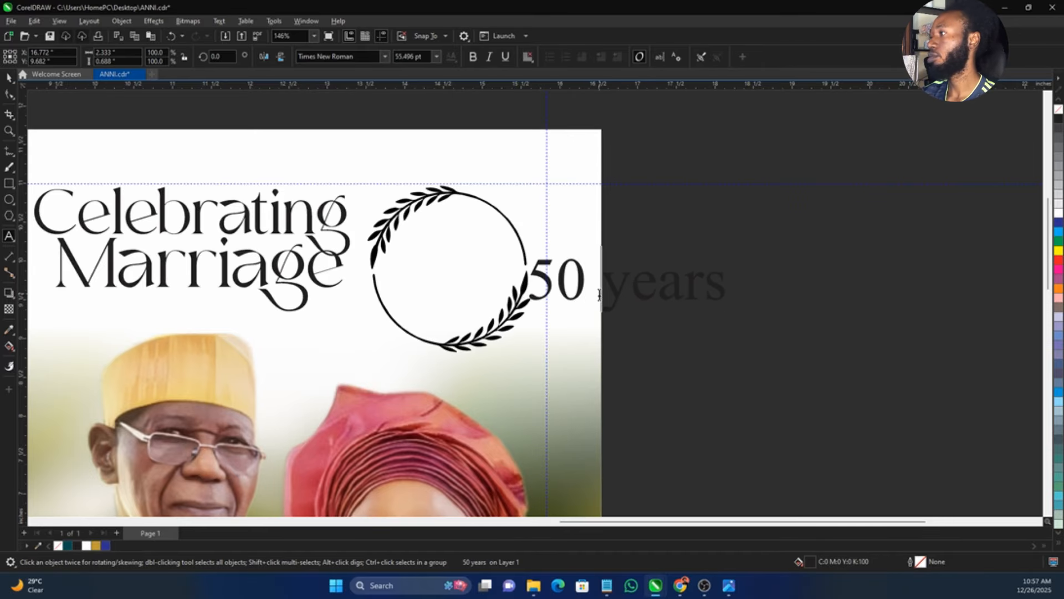
key("ctrl+space")
key("ctrl+k")
left_click_drag(581, 279, 464, 262)
left_click(473, 56)
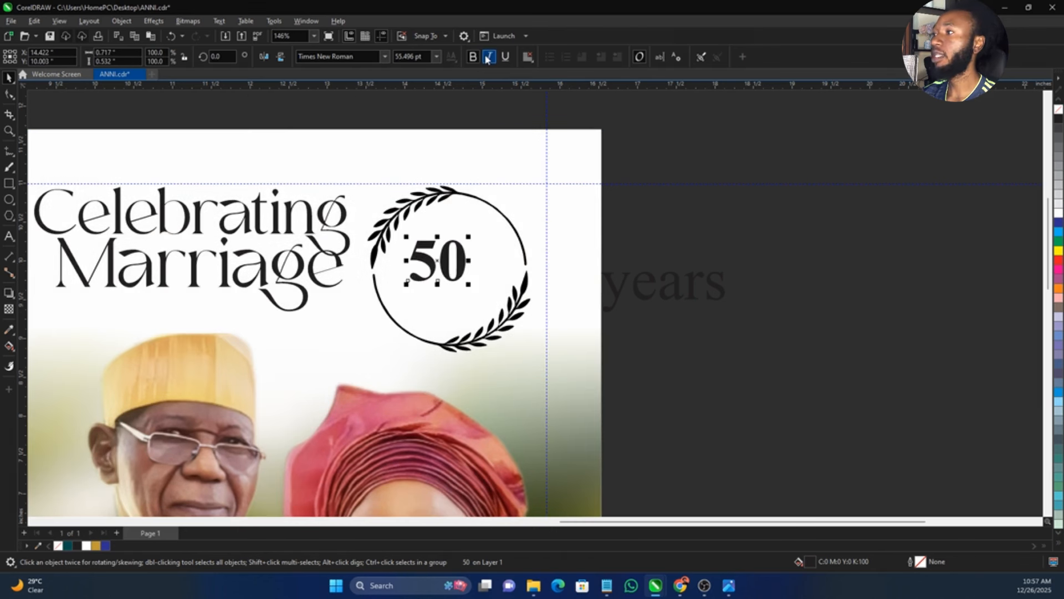
left_click(487, 58)
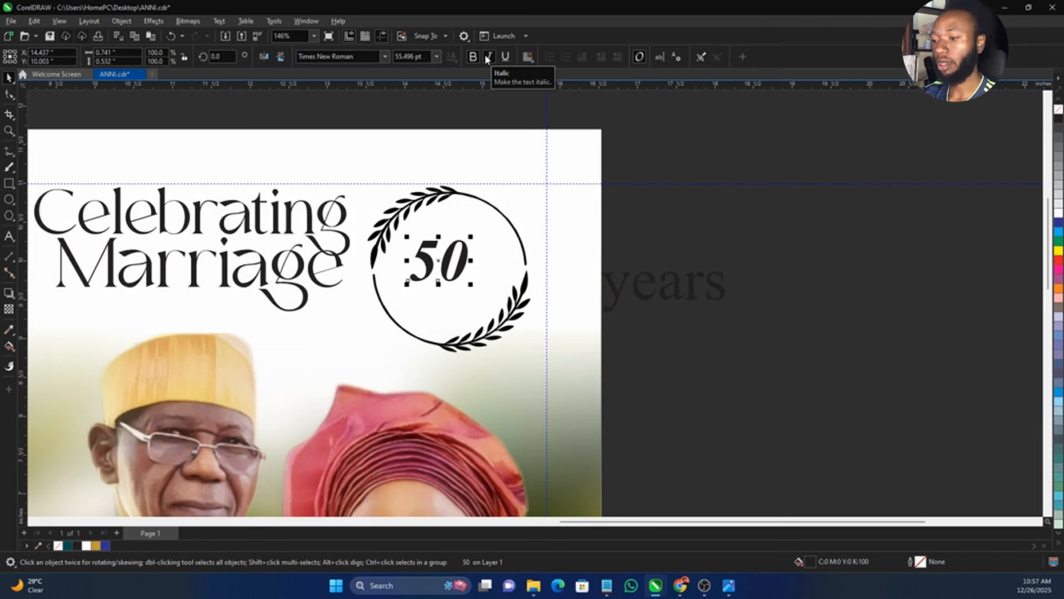
- Undo the bold and italic styling on "50" and apply both styles to it again
key("ctrl+z")
key("ctrl+z")
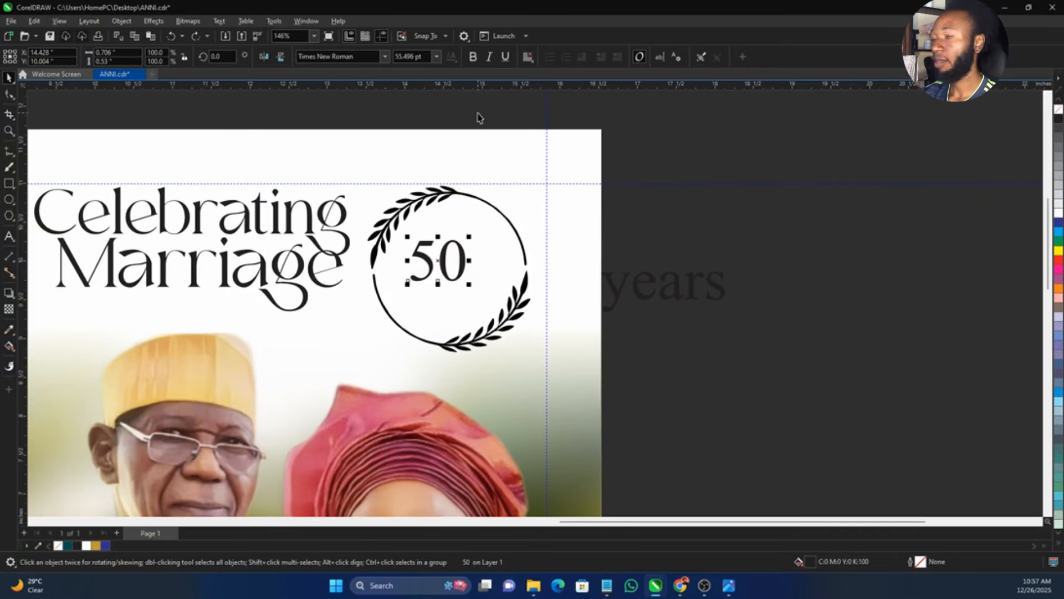
left_click(472, 59)
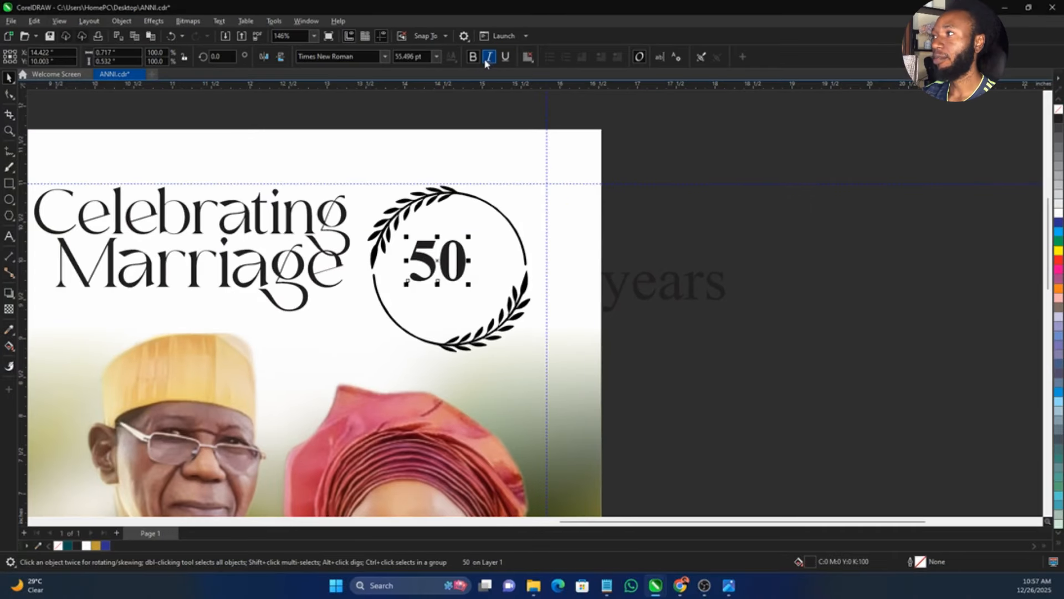
left_click(488, 59)
- Tighten the spacing between the digits of "50" and enlarge it, with "years" brought beneath it inside the wreath
scroll(448, 255, "up", 3)
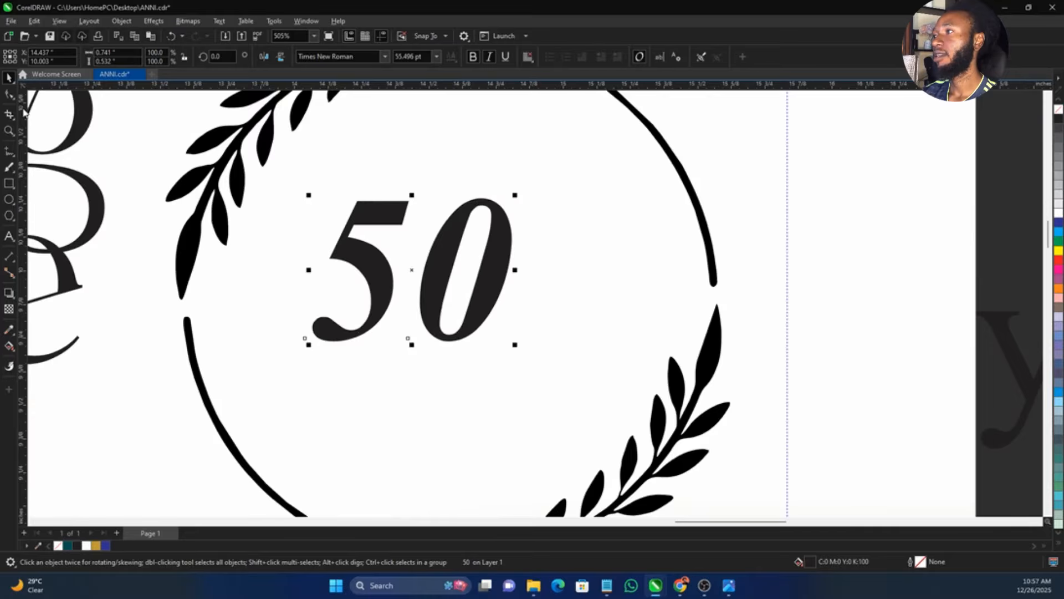
left_click(9, 95)
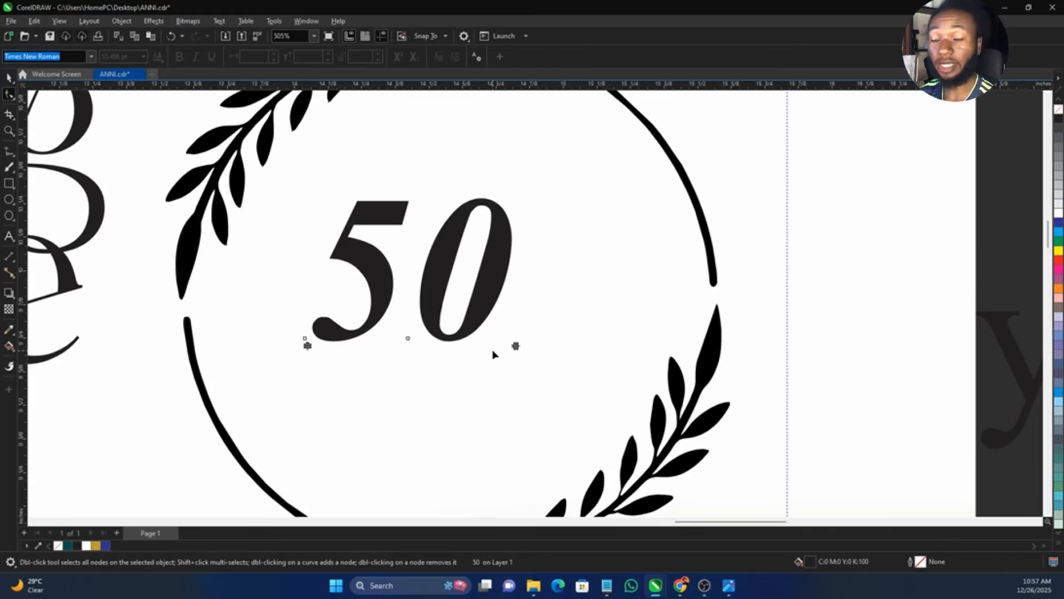
left_click_drag(516, 351, 479, 377)
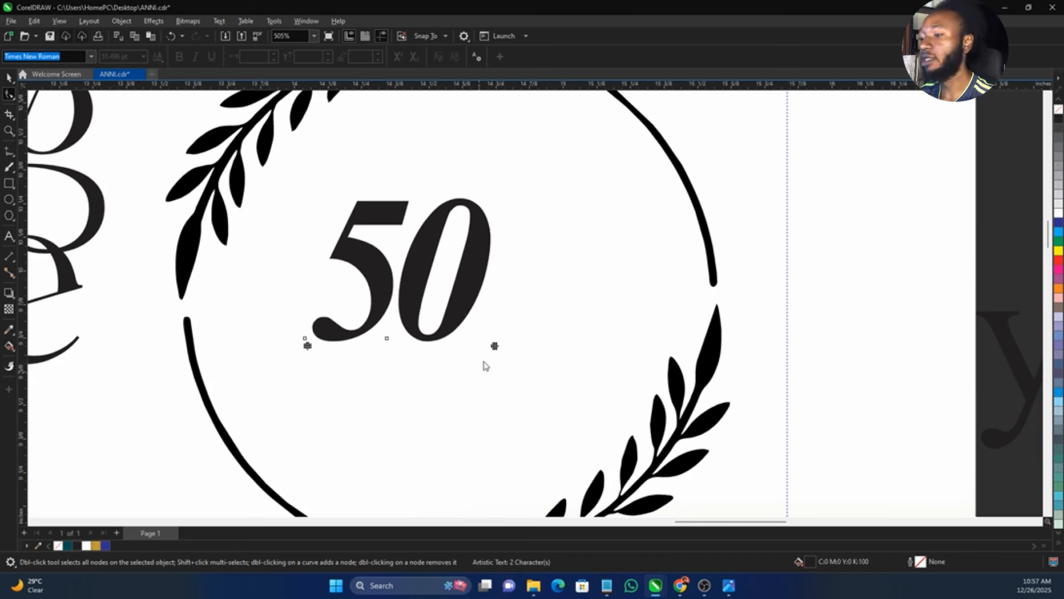
key("ctrl+z")
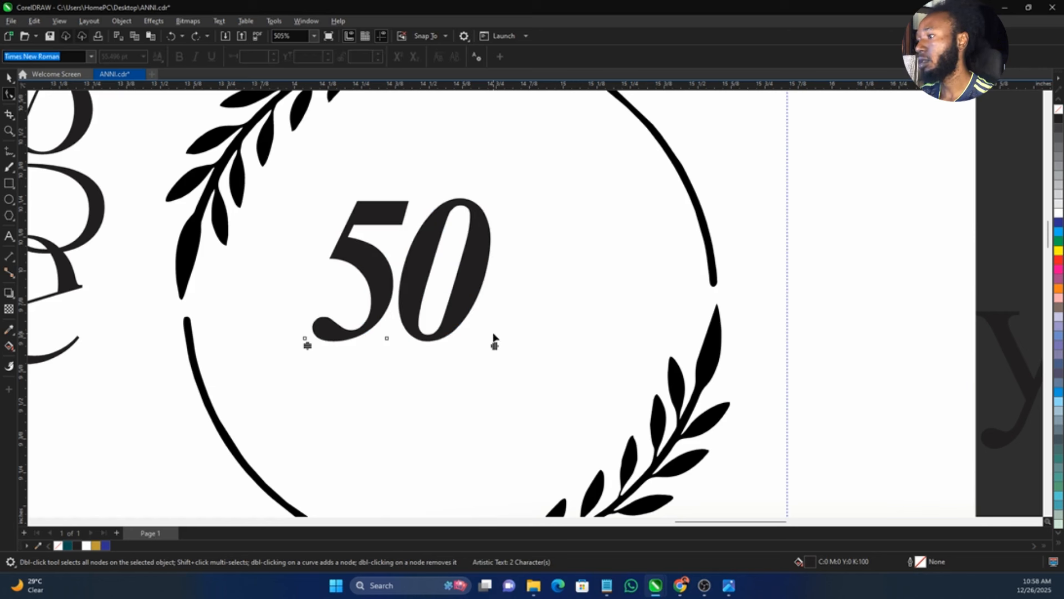
mouse_move(494, 334)
left_mouse_down()
mouse_move(464, 361)
mouse_move(511, 349)
mouse_move(491, 332)
left_mouse_up()
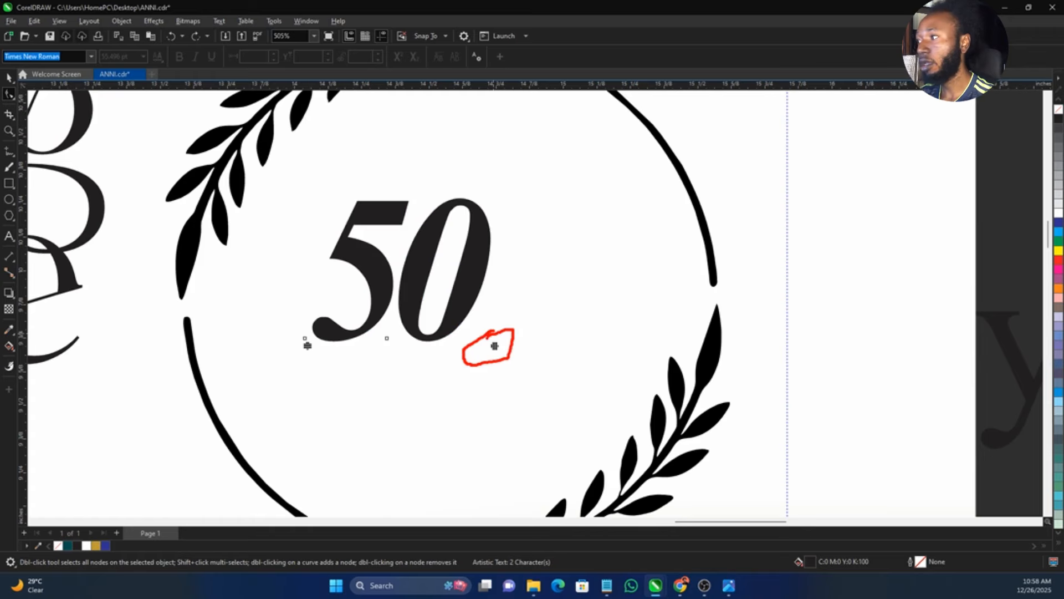
left_click_drag(288, 329, 309, 339)
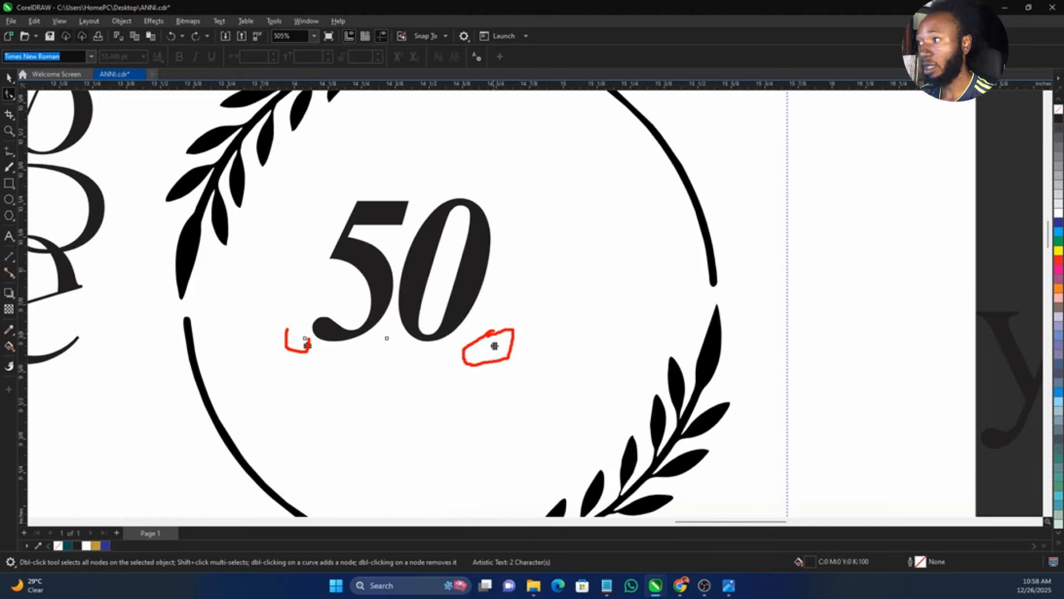
key("Escape")
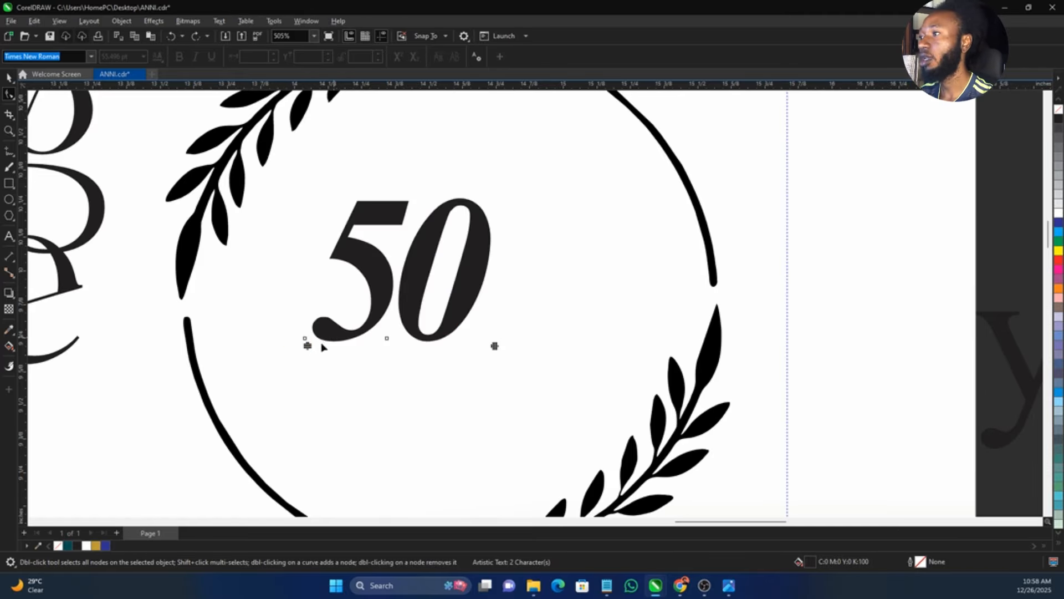
left_click_drag(493, 347, 539, 305)
scroll(500, 354, "down", 2)
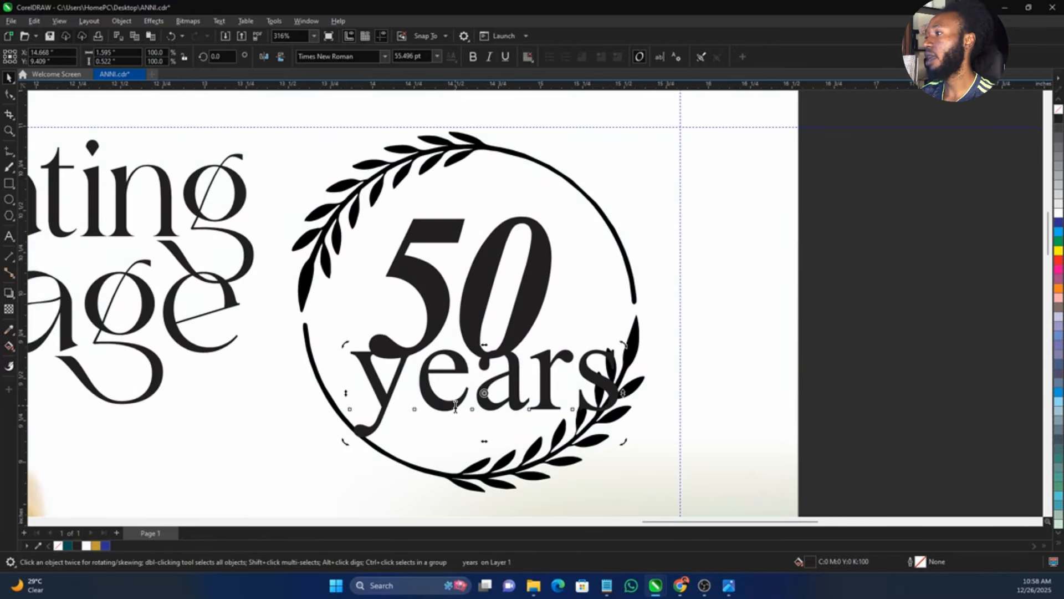
- Change the word "years" inside the wreath to uppercase
double_click(455, 406)
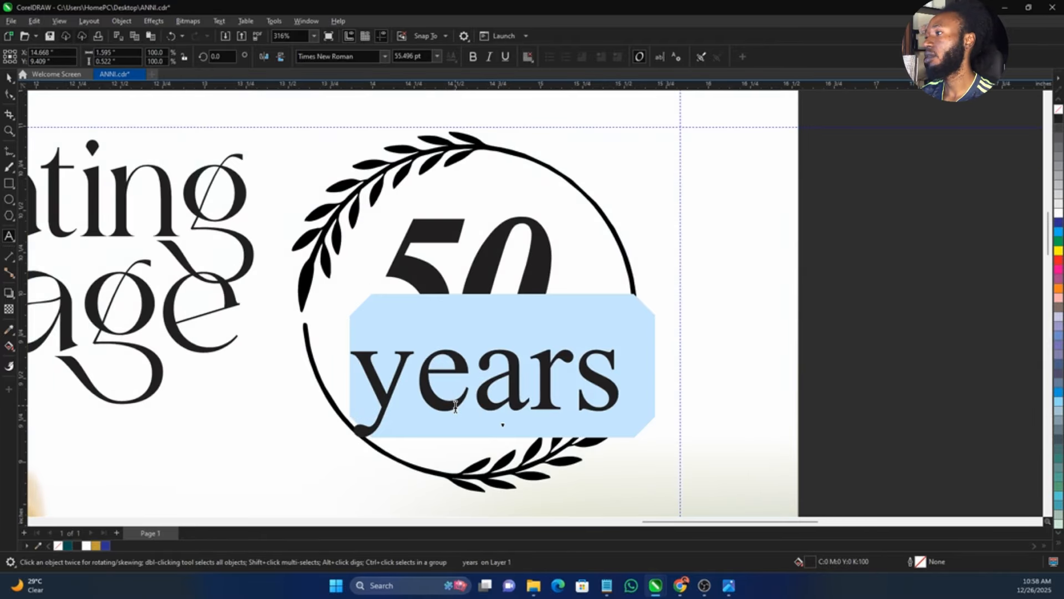
scroll(455, 406, "up", 3)
scroll(458, 375, "down", 2)
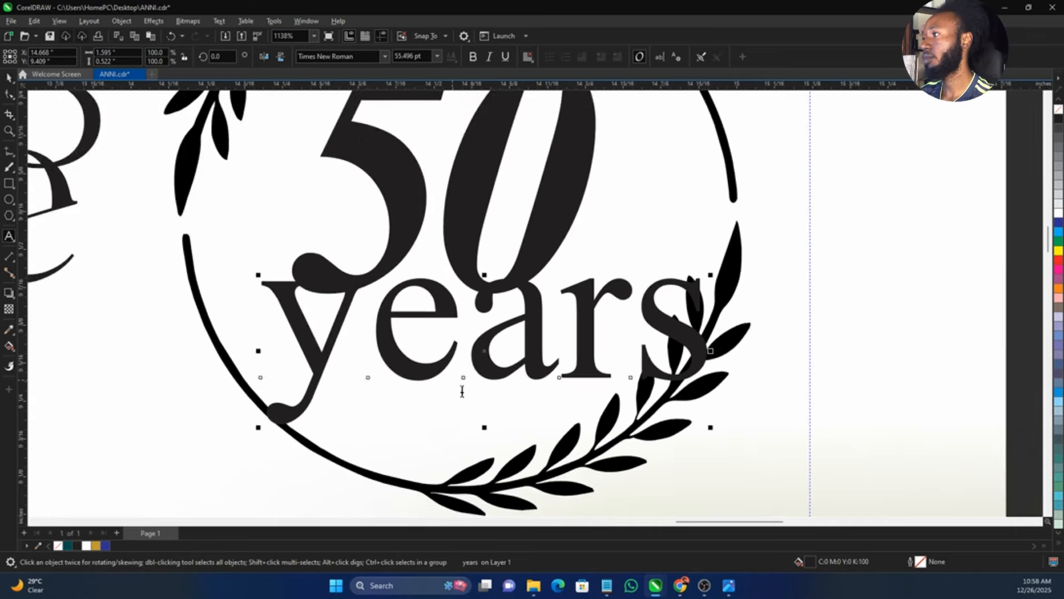
key("ctrl+a")
left_click(563, 353)
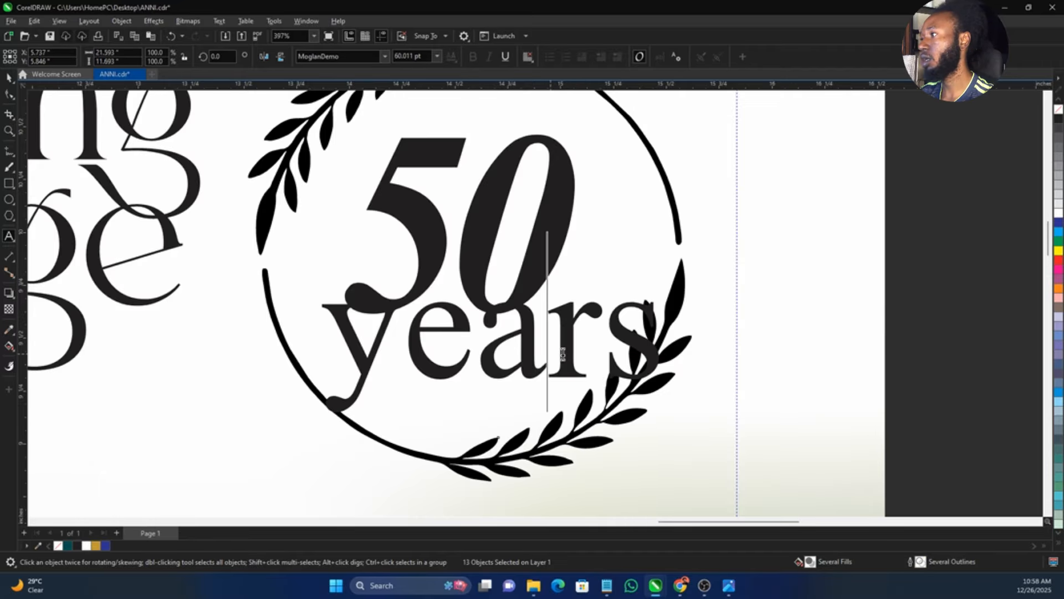
key("ctrl+a")
key("shift+F3")
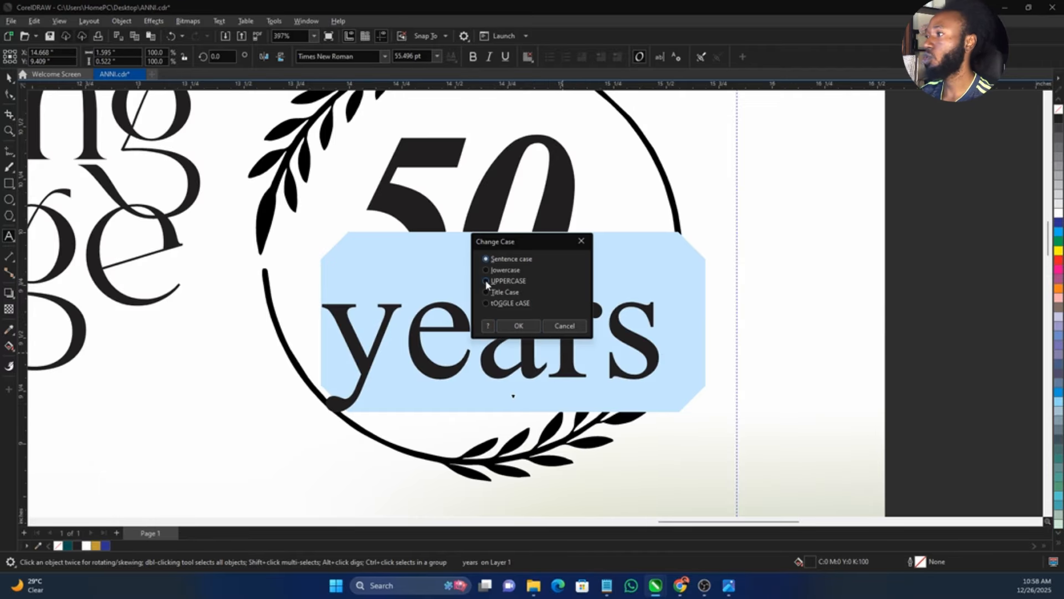
left_click(515, 327)
key("Escape")
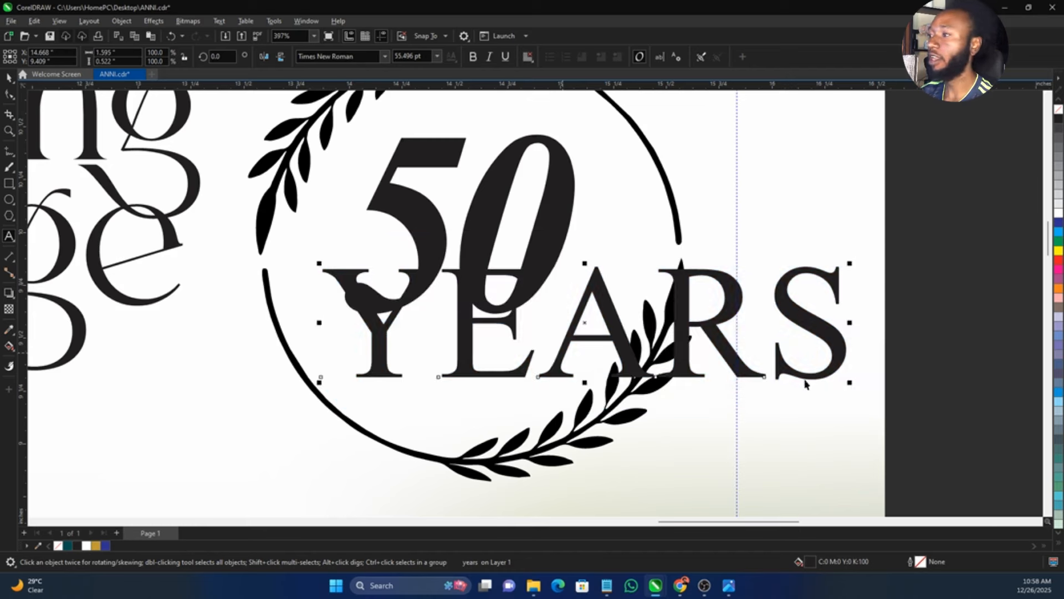
- Shrink "YEARS" to about 1.1 by 0.24 inches directly below "50" and nudge both texts toward the wreath's center
left_click_drag(850, 384, 583, 372)
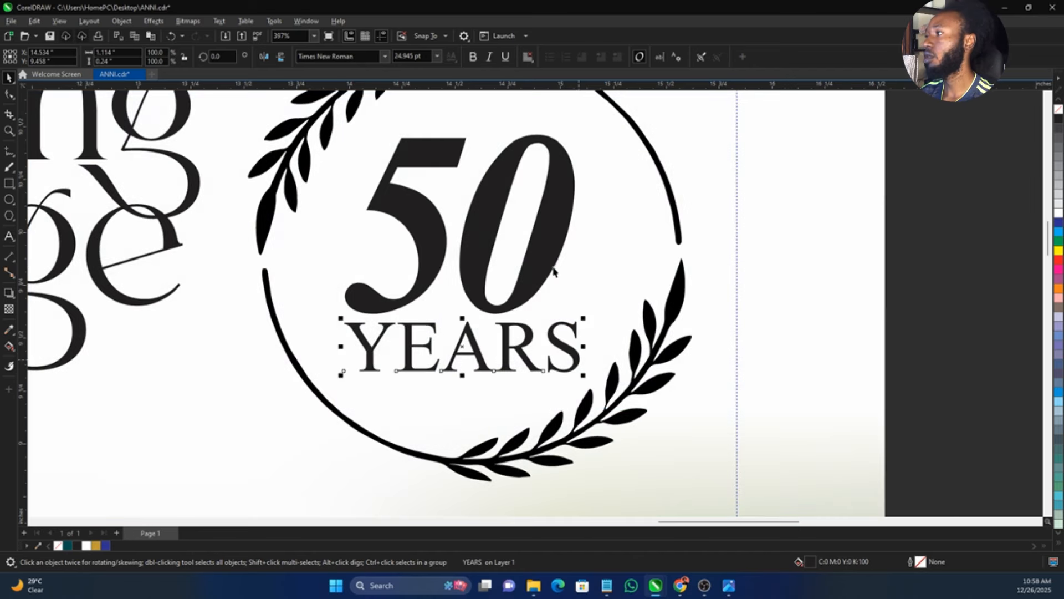
left_click(558, 245, "shift")
scroll(587, 300, "down", 2)
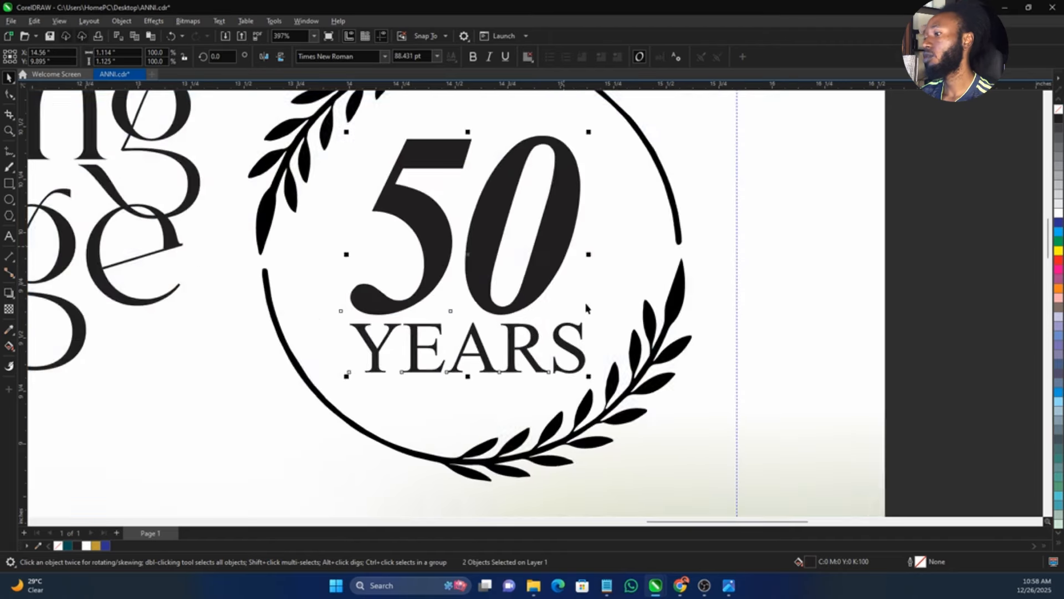
- Enlarge the wreath emblem together with its "50" and "YEARS" texts to about 2.16 by 2.2 inches beside the headline
scroll(807, 299, "down", 5)
key("z")
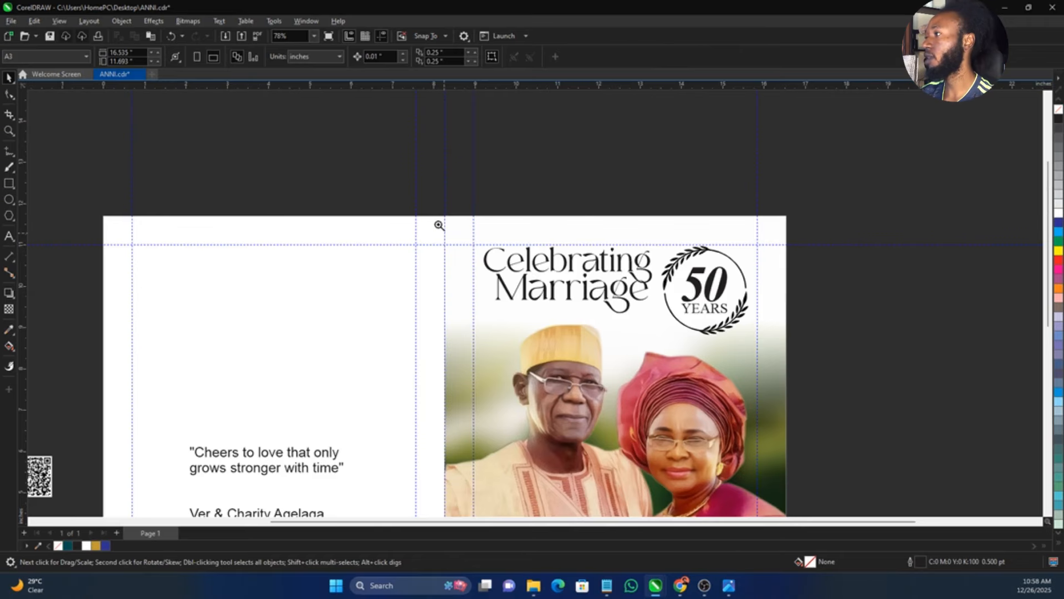
left_click_drag(416, 200, 840, 412)
key("space")
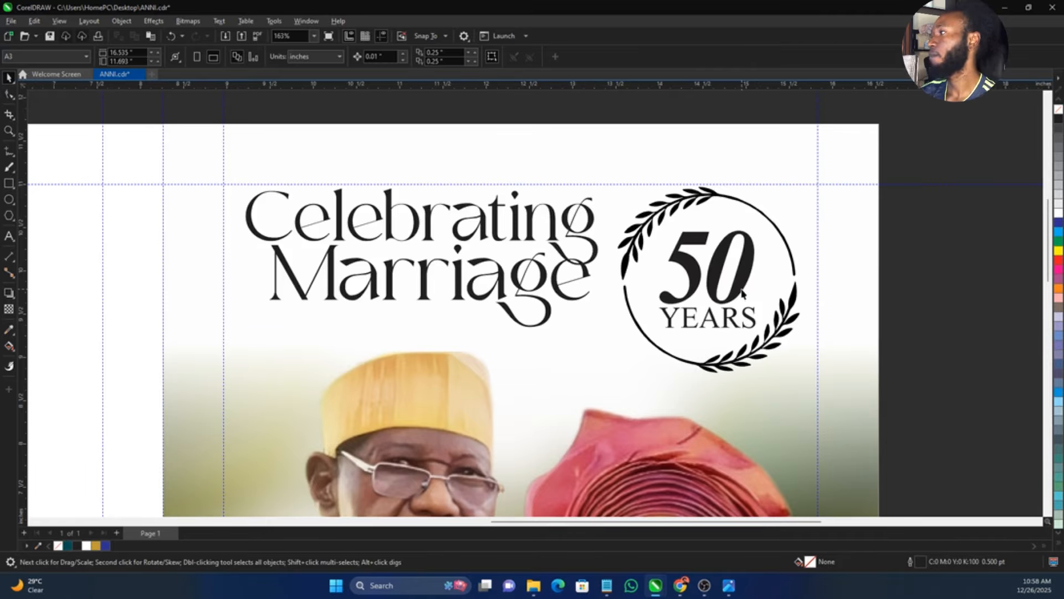
left_click_drag(931, 164, 257, 405)
left_click_drag(926, 161, 665, 341)
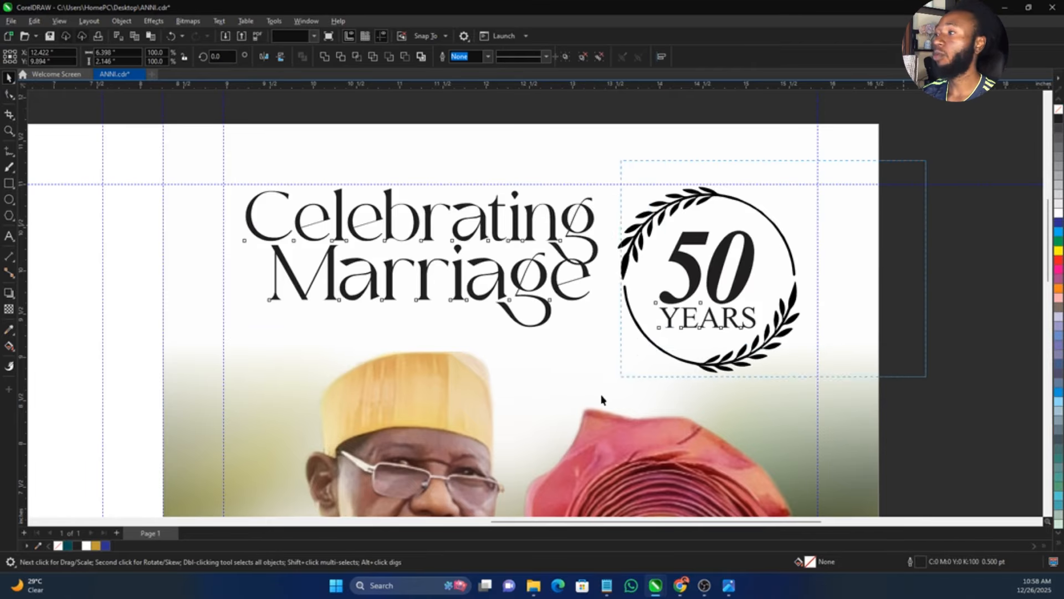
left_click_drag(601, 399, 597, 411)
left_click_drag(612, 374, 610, 387)
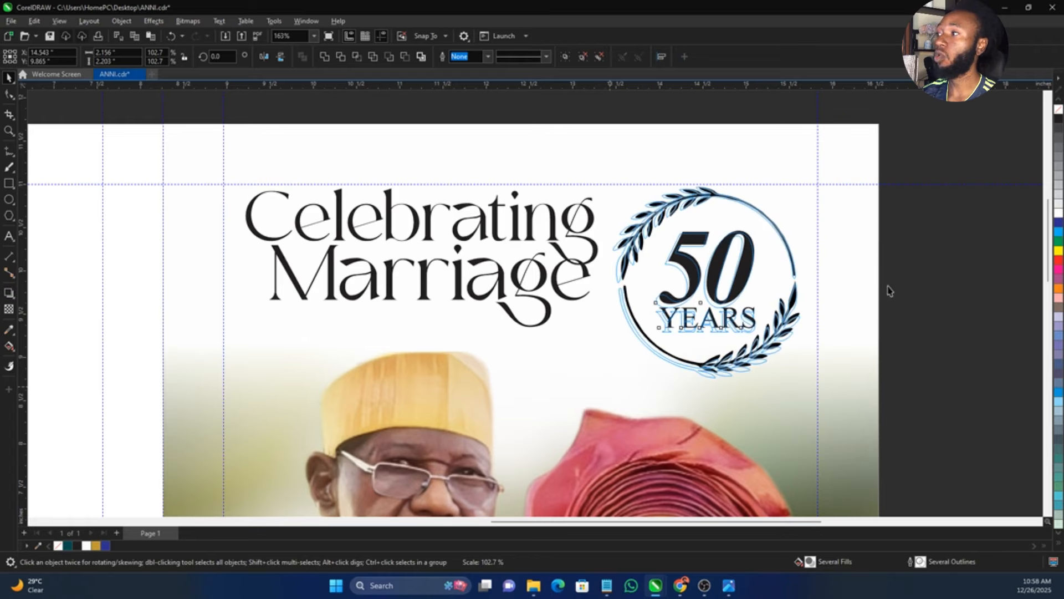
key("Escape")
left_click_drag(931, 163, 354, 390)
left_click_drag(226, 429, 222, 430)
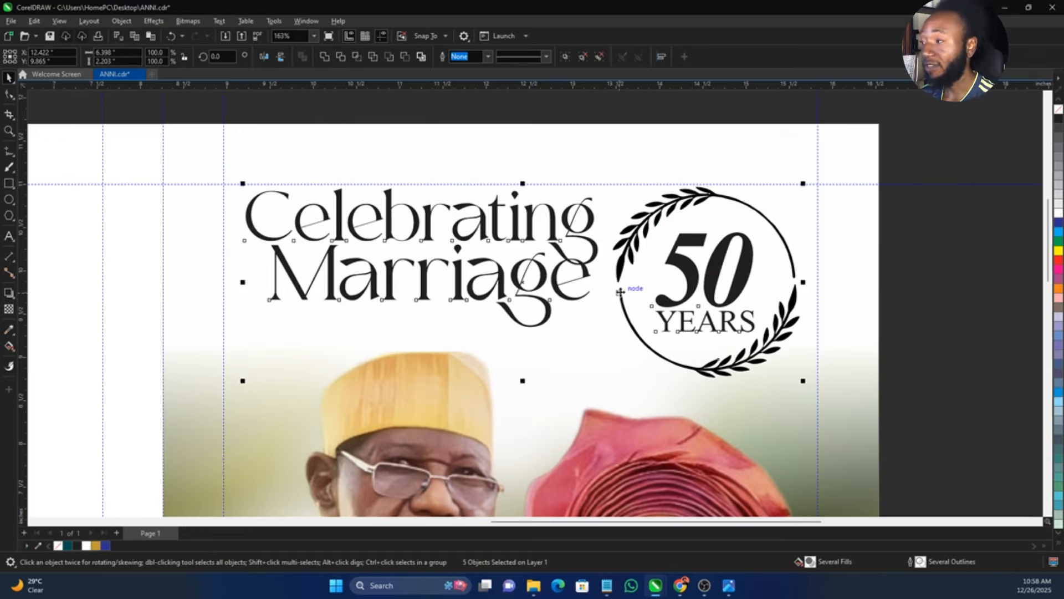
scroll(620, 292, "down", 3)
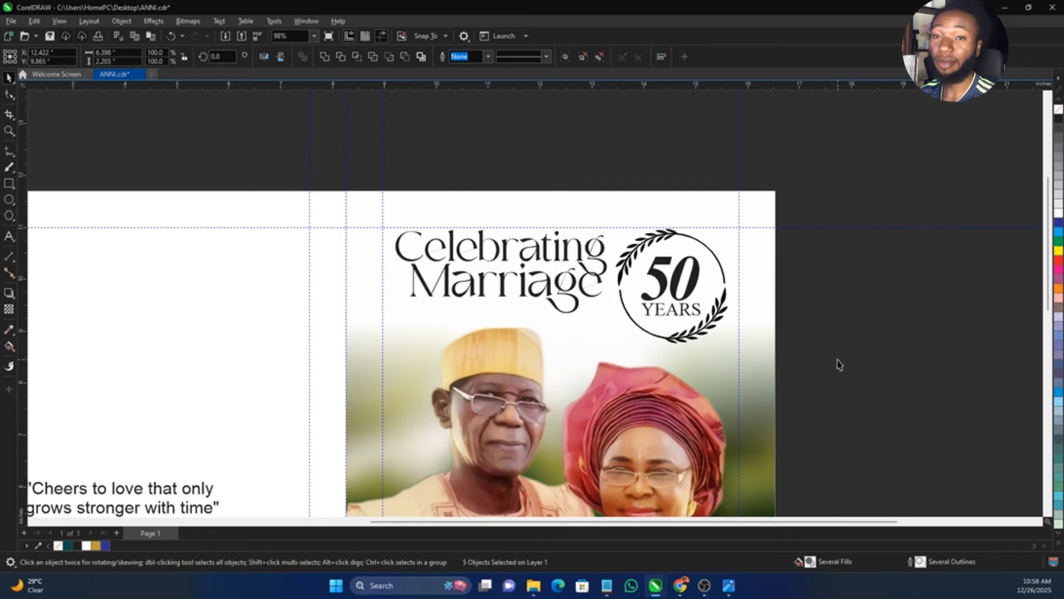
left_click(839, 365)
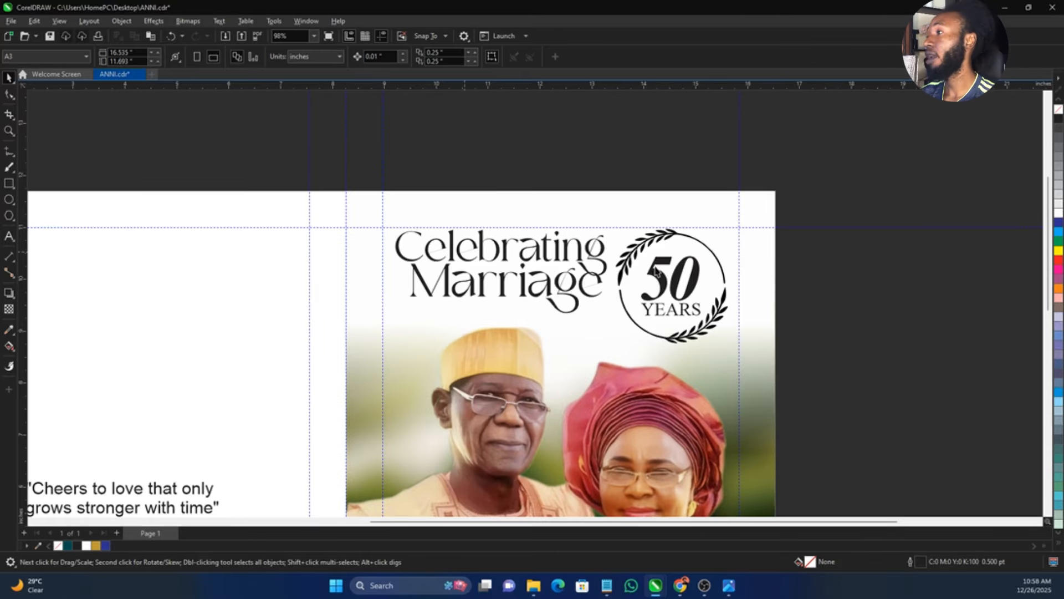
scroll(651, 272, "up", 2)
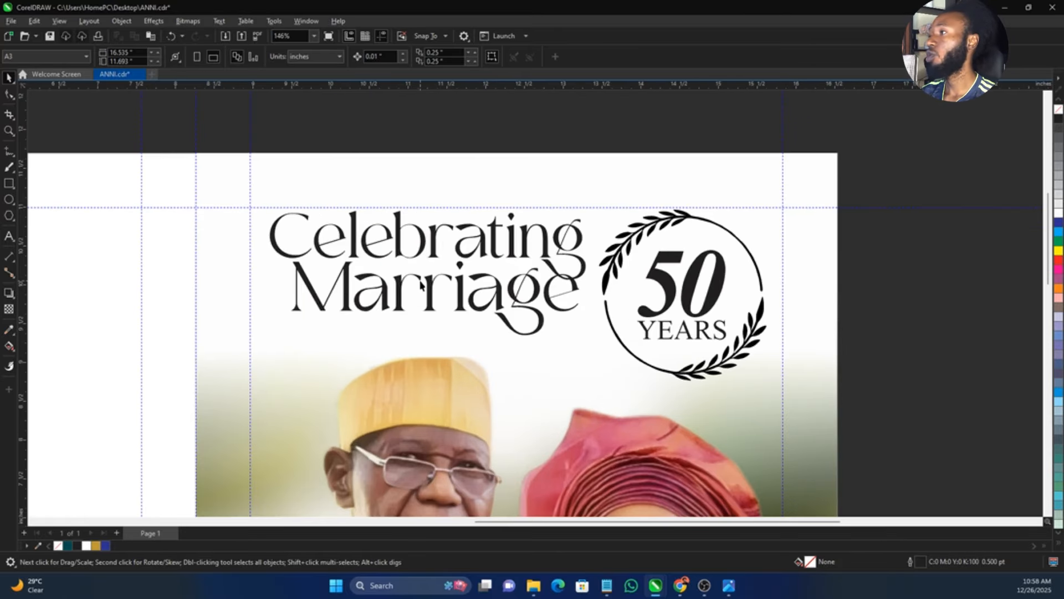
scroll(422, 286, "down", 2)
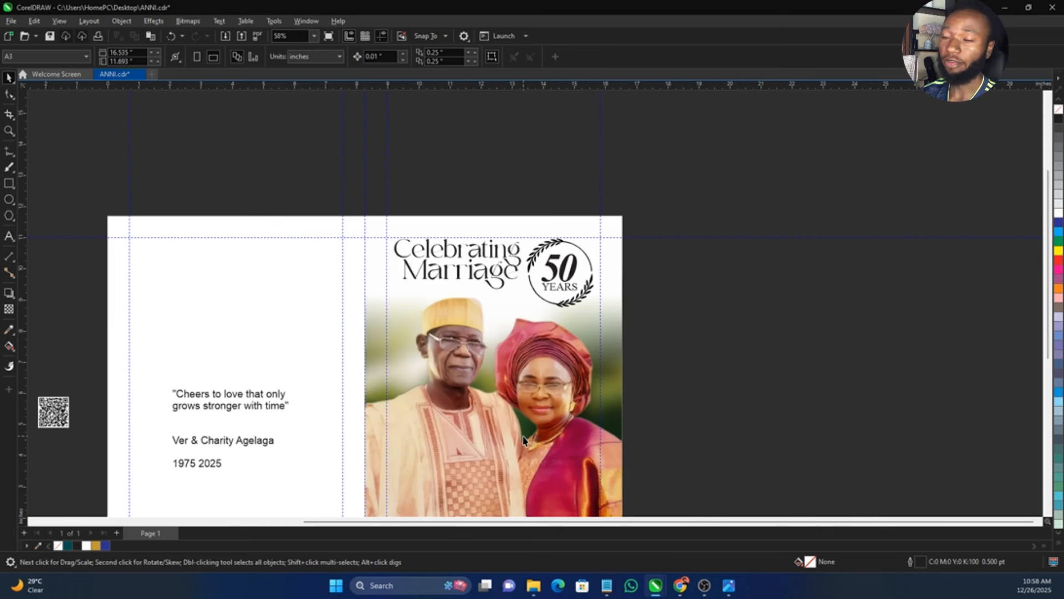
scroll(524, 441, "up", 2)
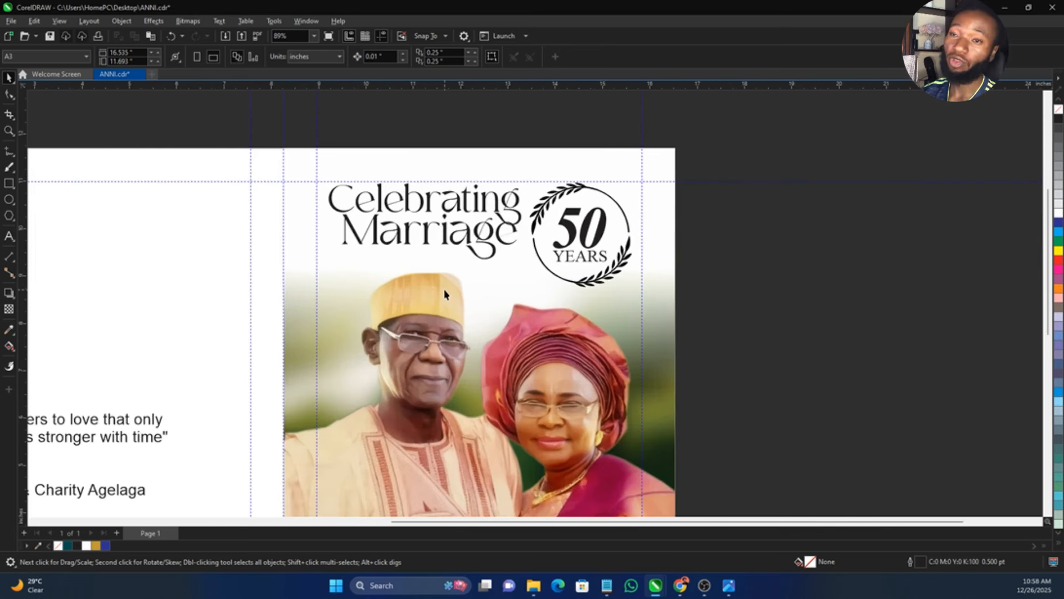
scroll(448, 165, "up", 2)
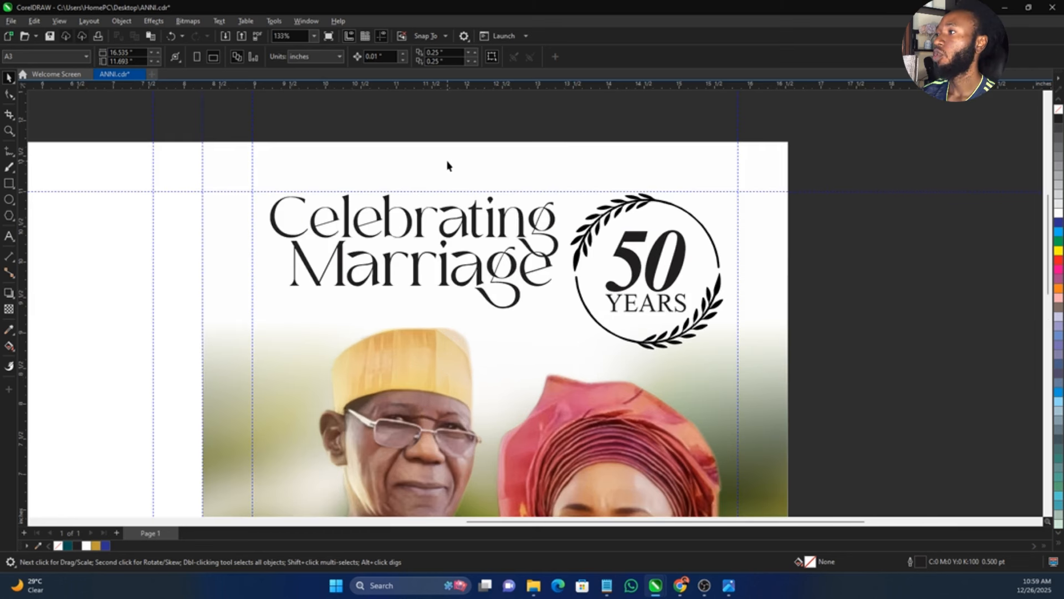
- Switch to Pinterest in the browser, search for "emerald green color" and browse the green swatches
left_click(680, 585)
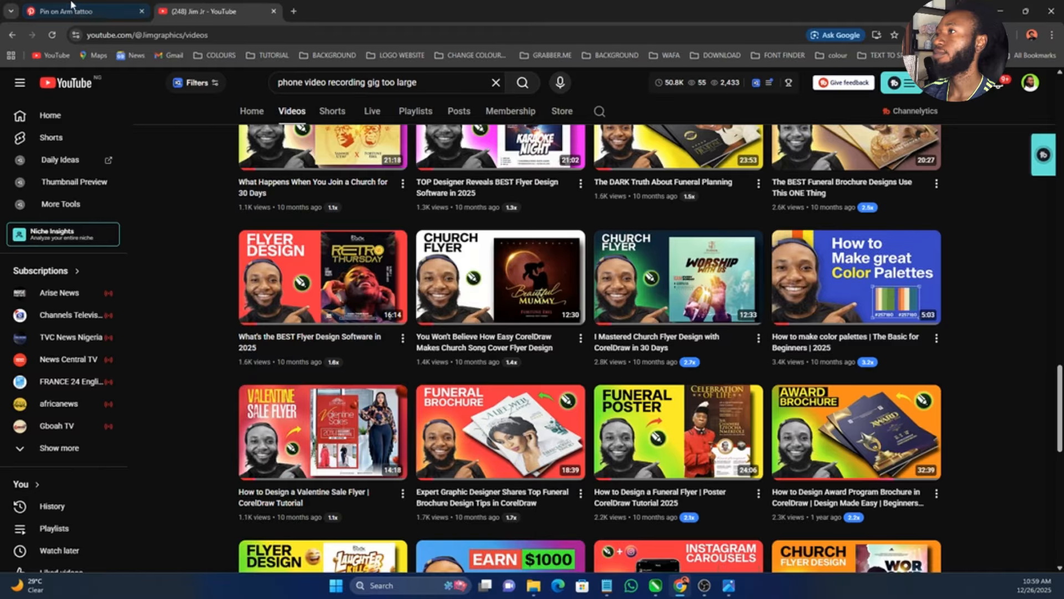
left_click(64, 11)
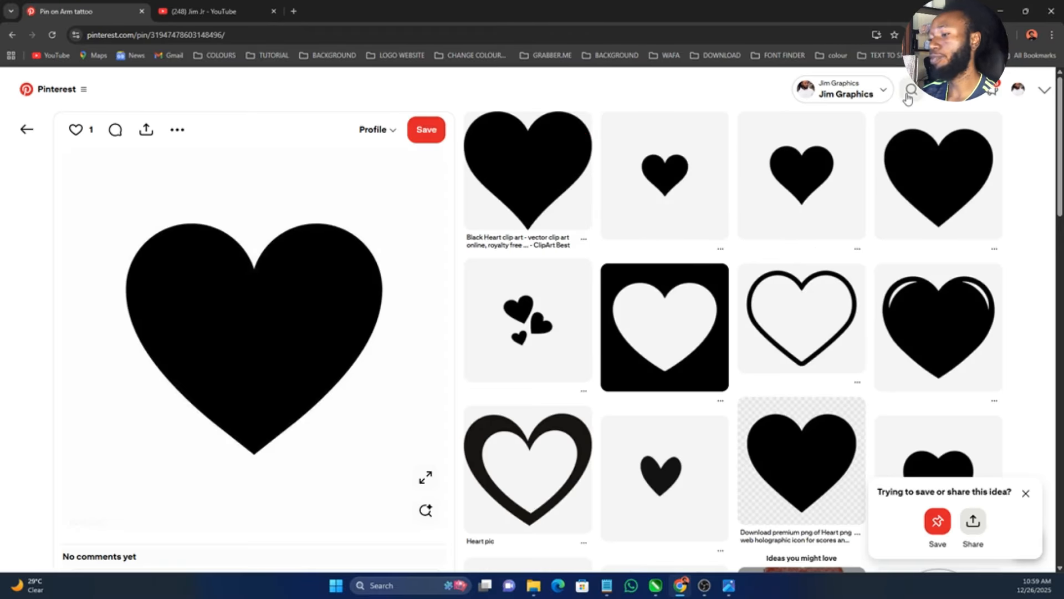
left_click(578, 103)
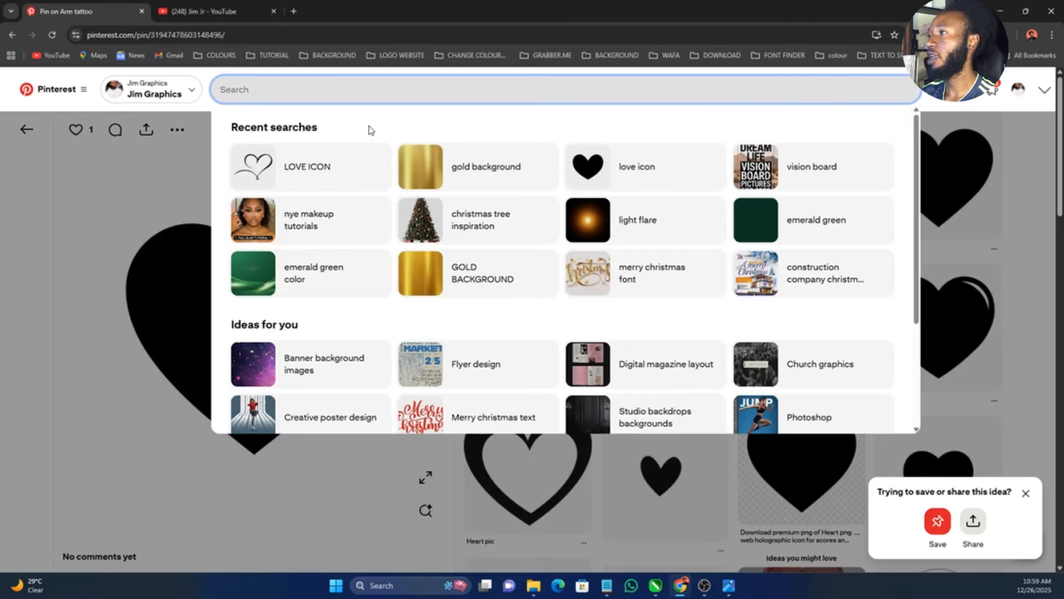
type("emerald green")
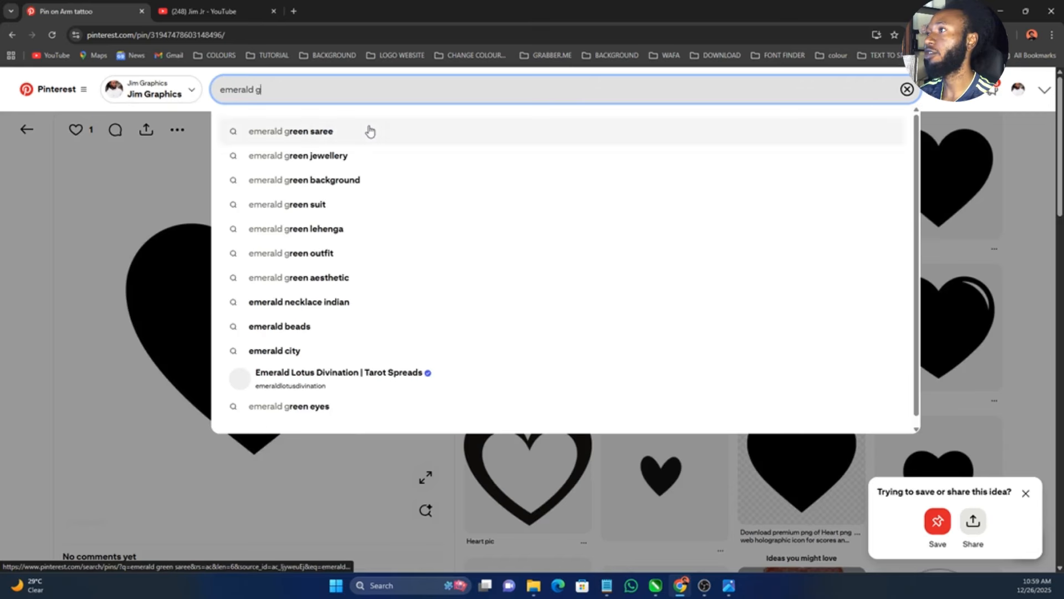
type(" color")
key("Return")
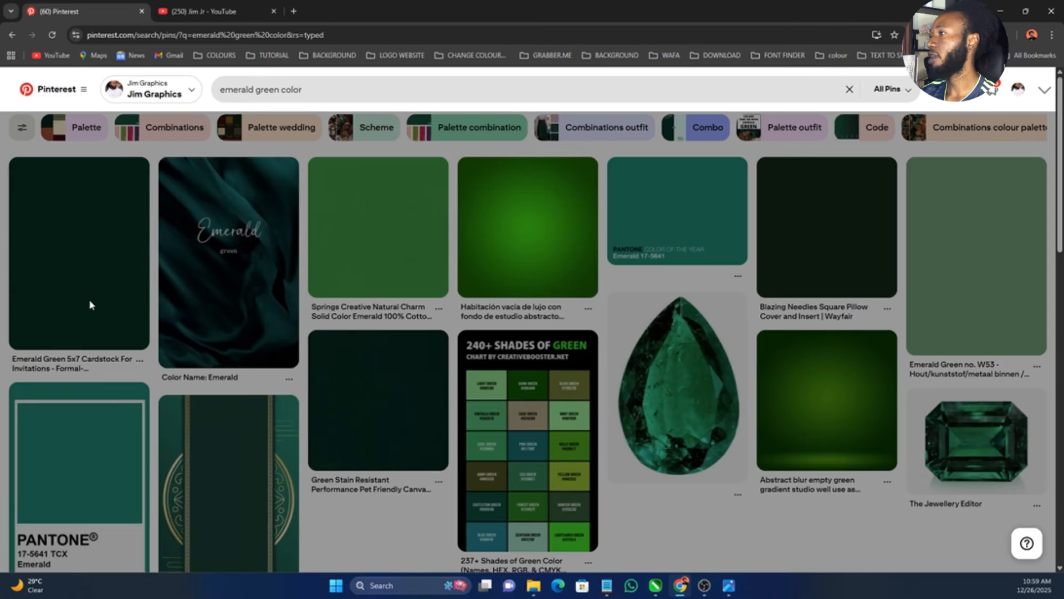
scroll(115, 283, "down", 7)
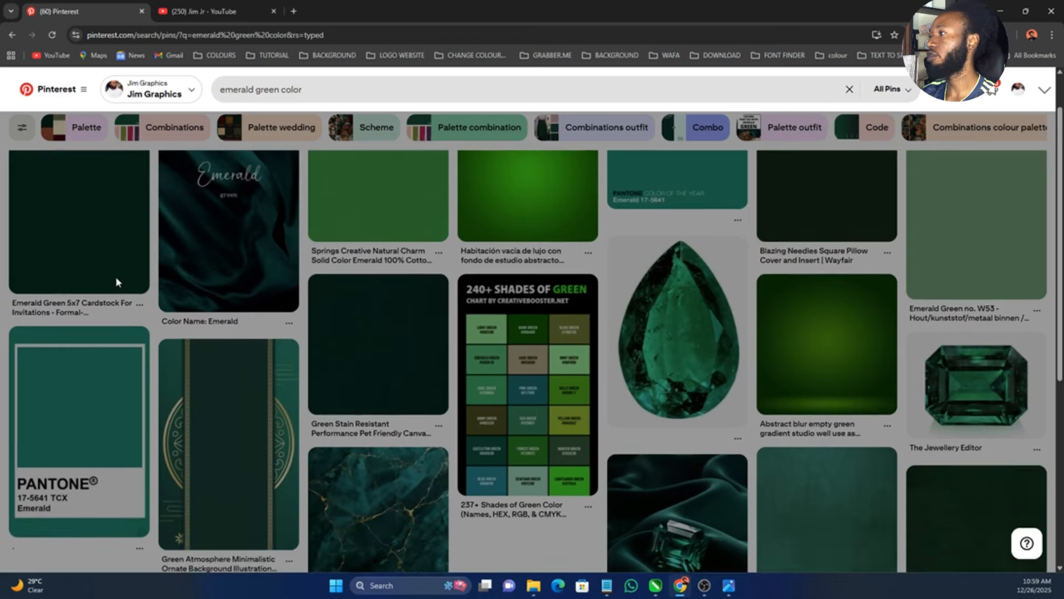
scroll(115, 283, "up", 4)
scroll(116, 280, "up", 3)
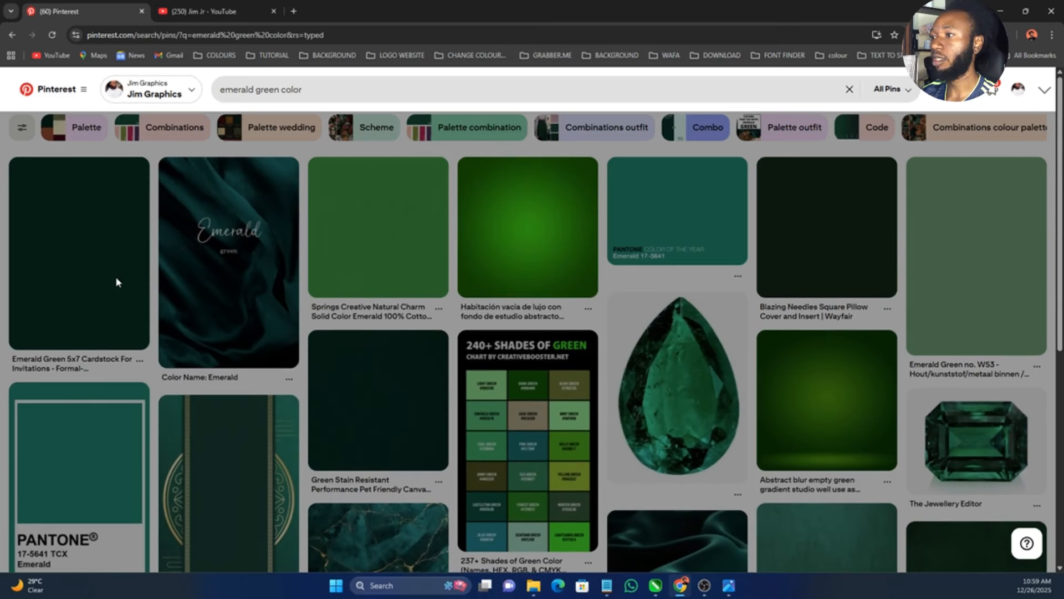
- Browse the emerald swatches, open the related dark green satin pin and copy its image
scroll(115, 276, "down", 4)
scroll(351, 279, "up", 3)
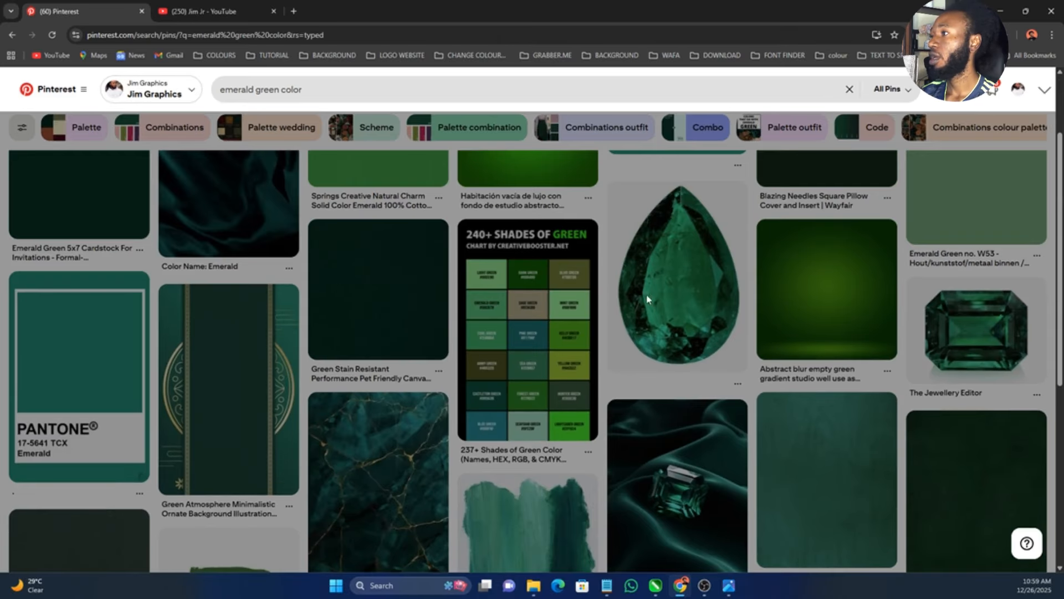
scroll(171, 297, "up", 2)
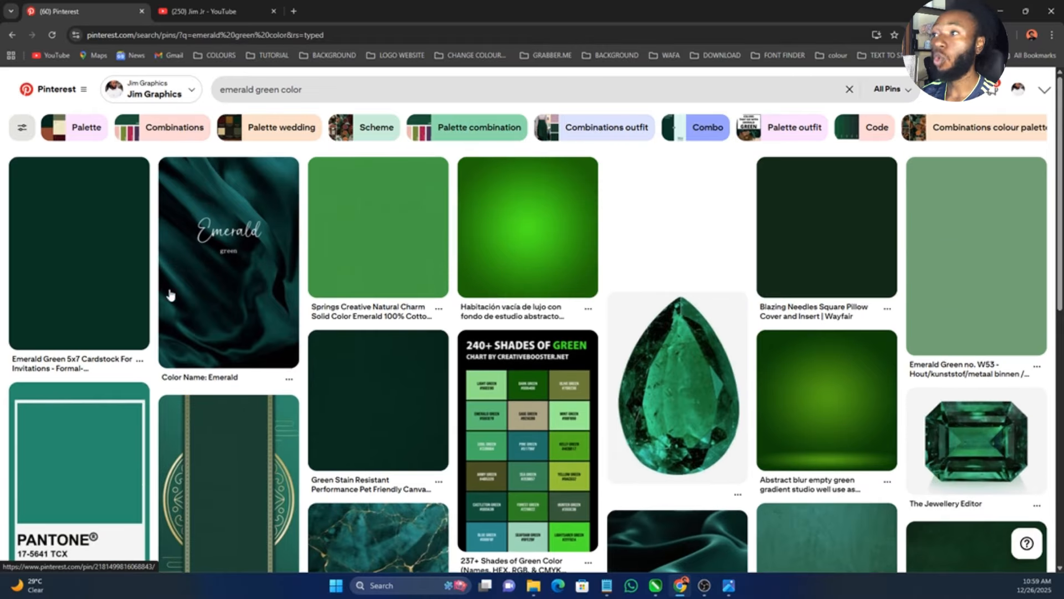
left_click(89, 259)
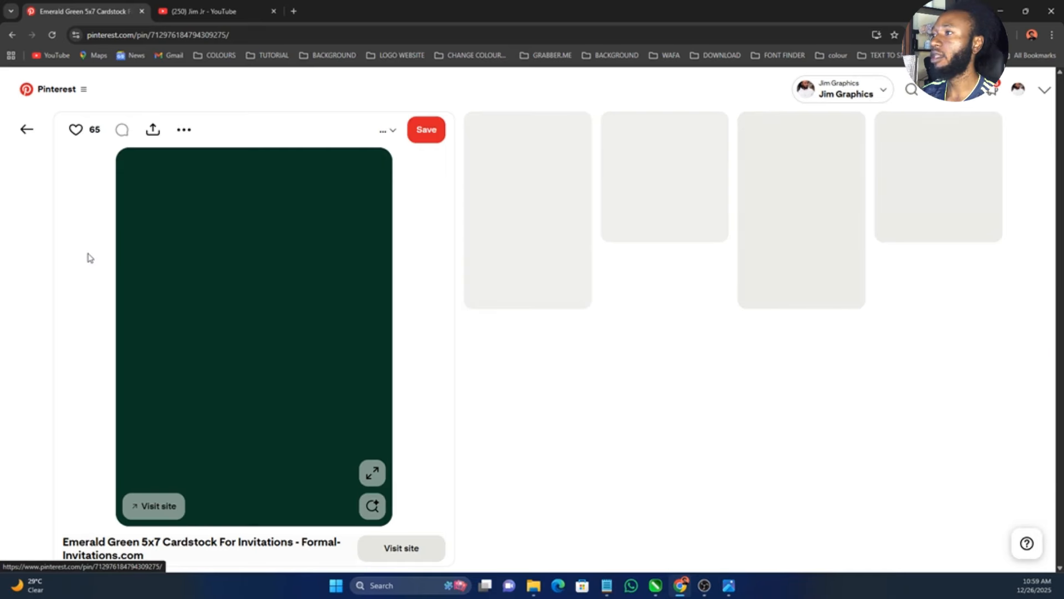
right_click(212, 285)
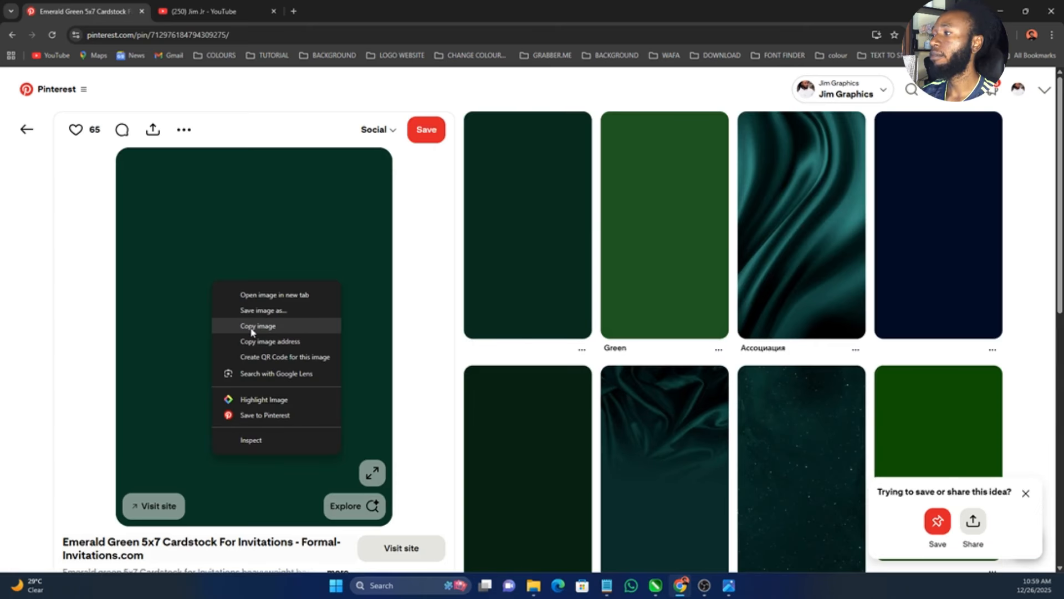
left_click(690, 549)
left_click(686, 532)
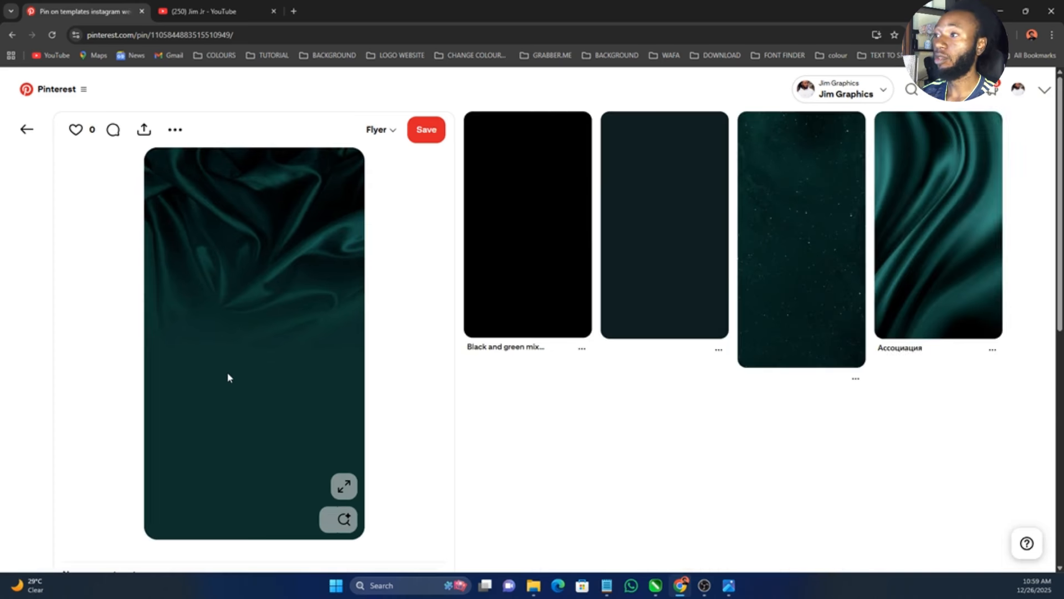
right_click(228, 377)
left_click(263, 418)
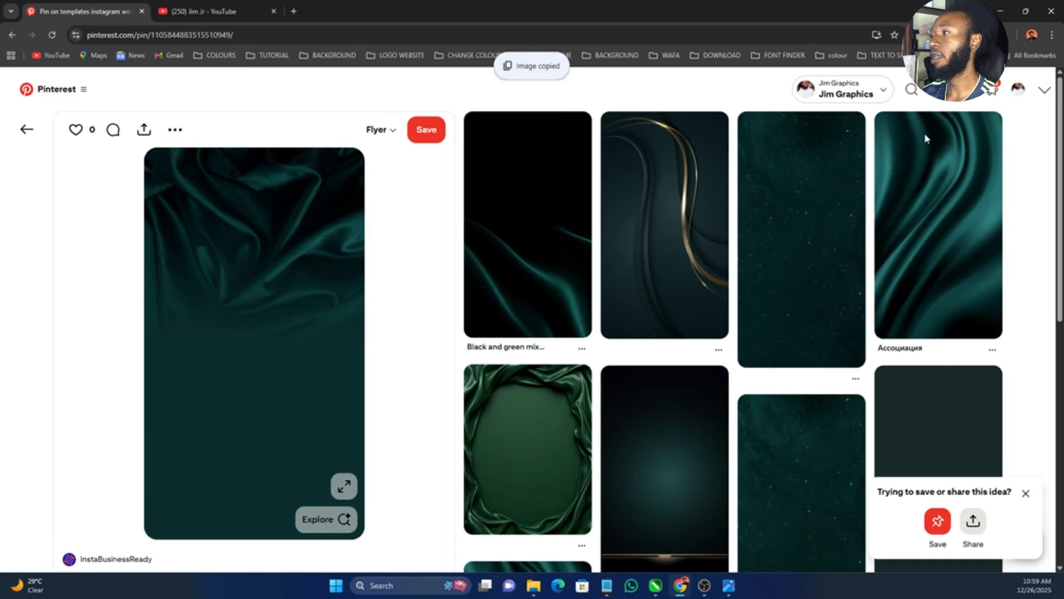
- Switch to CorelDRAW, paste the green satin image, shrink it to about 3.7 by 6.58 inches and place it above the quote on the back page
key("alt+Tab")
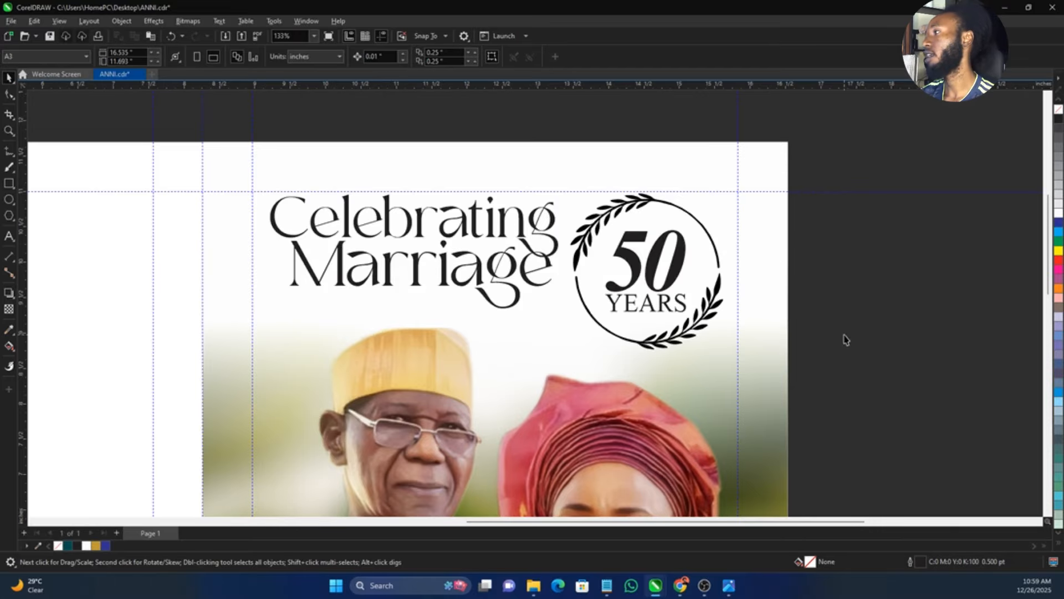
key("ctrl+v")
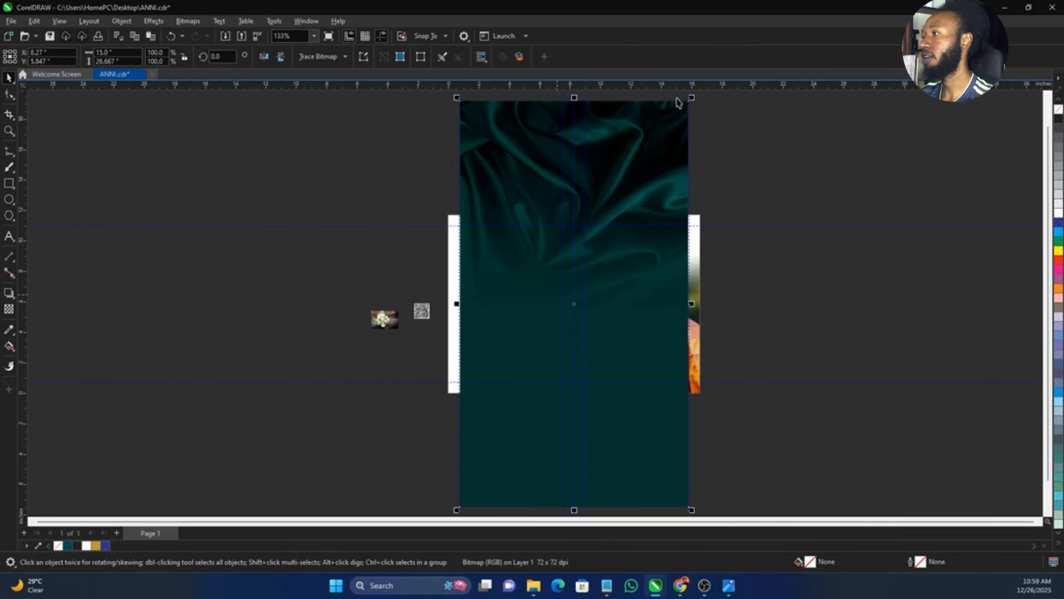
key("shift+Page_Down")
left_click_drag(647, 215, 638, 252)
scroll(700, 259, "up", 3)
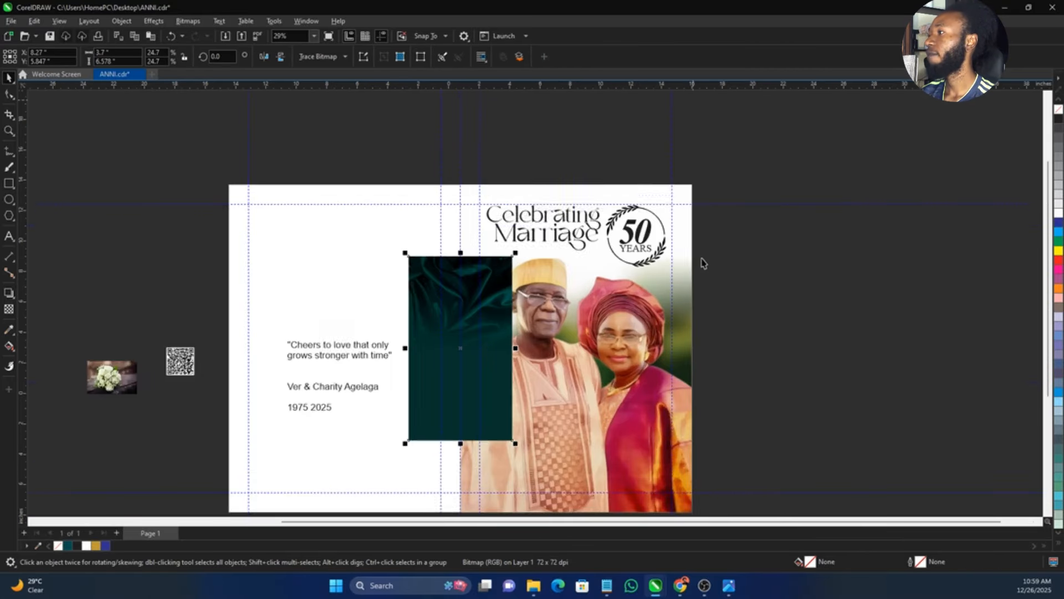
left_click_drag(418, 371, 325, 232)
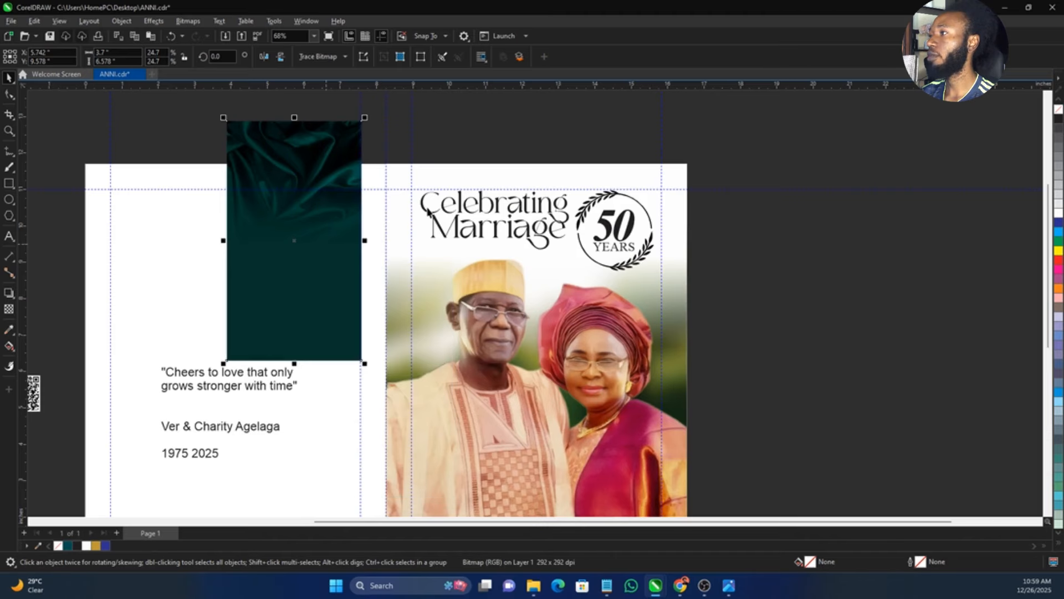
- Sample the dark green from the satin image, apply it to "Marriage" and delete the satin image
scroll(421, 194, "up", 2)
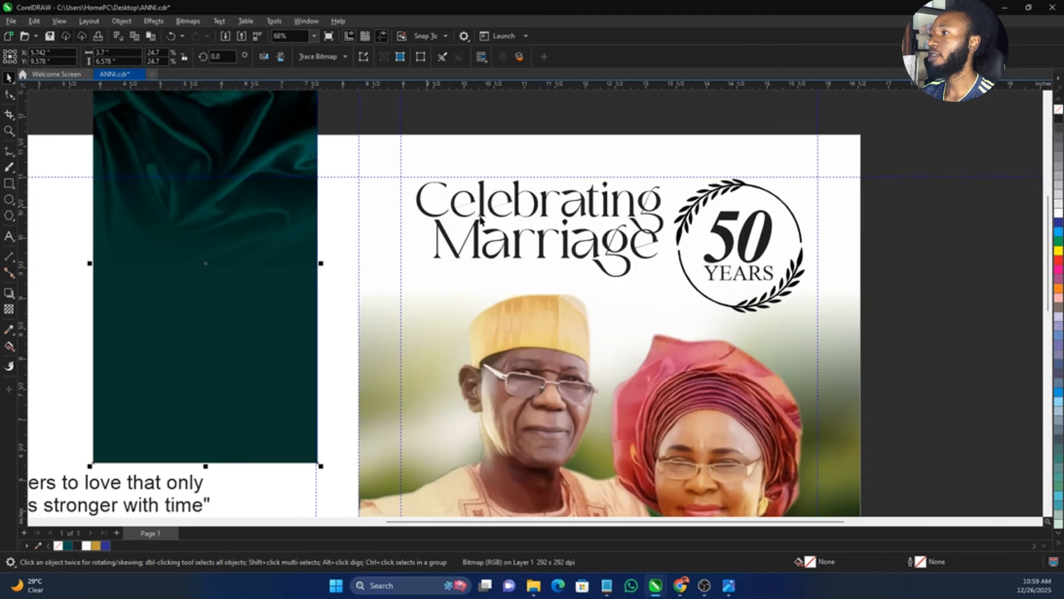
left_click(9, 309)
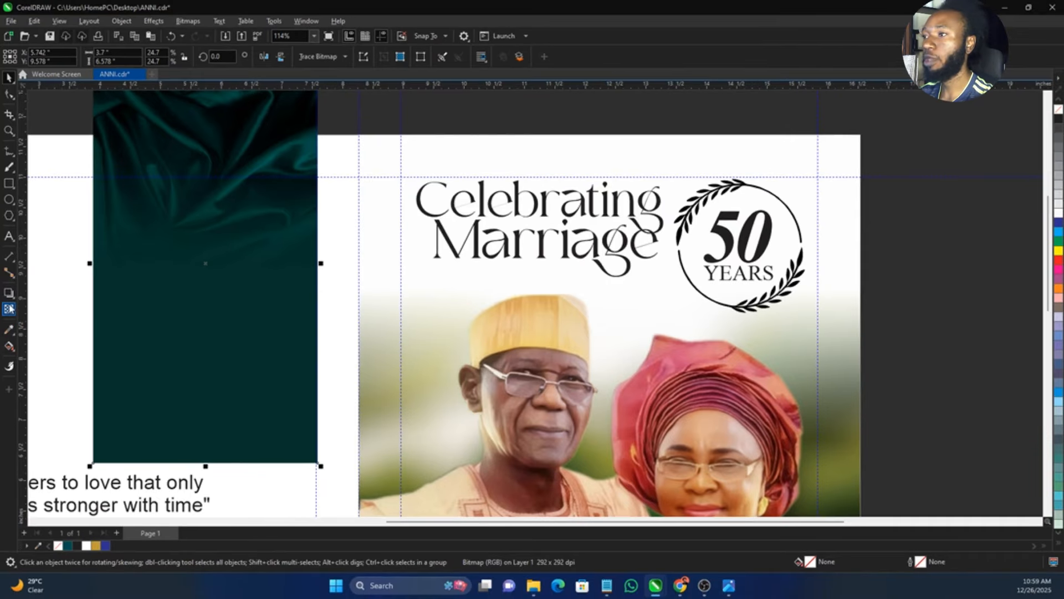
left_click(17, 328)
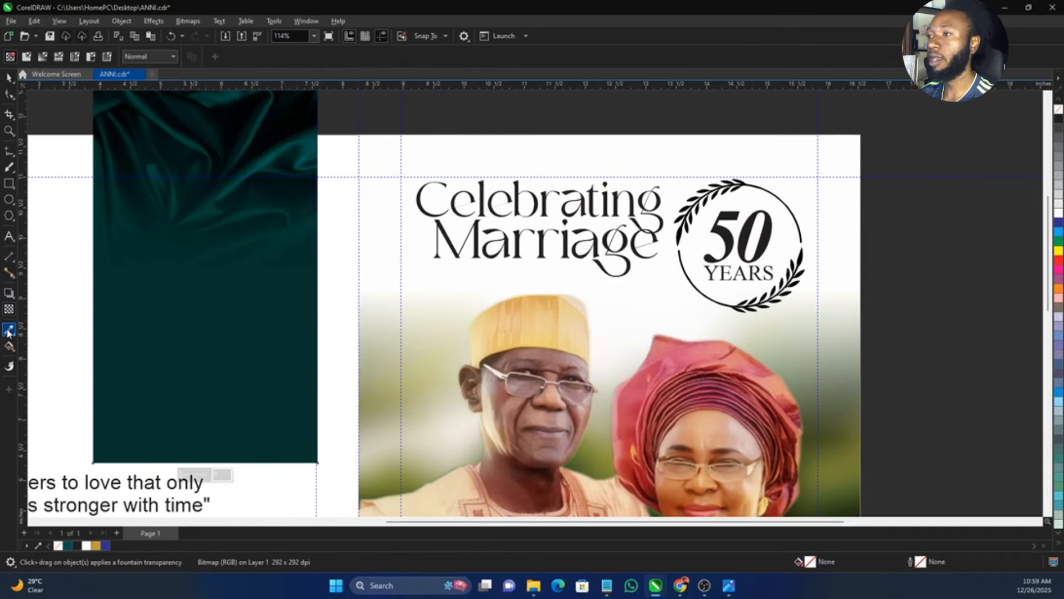
left_click(237, 364)
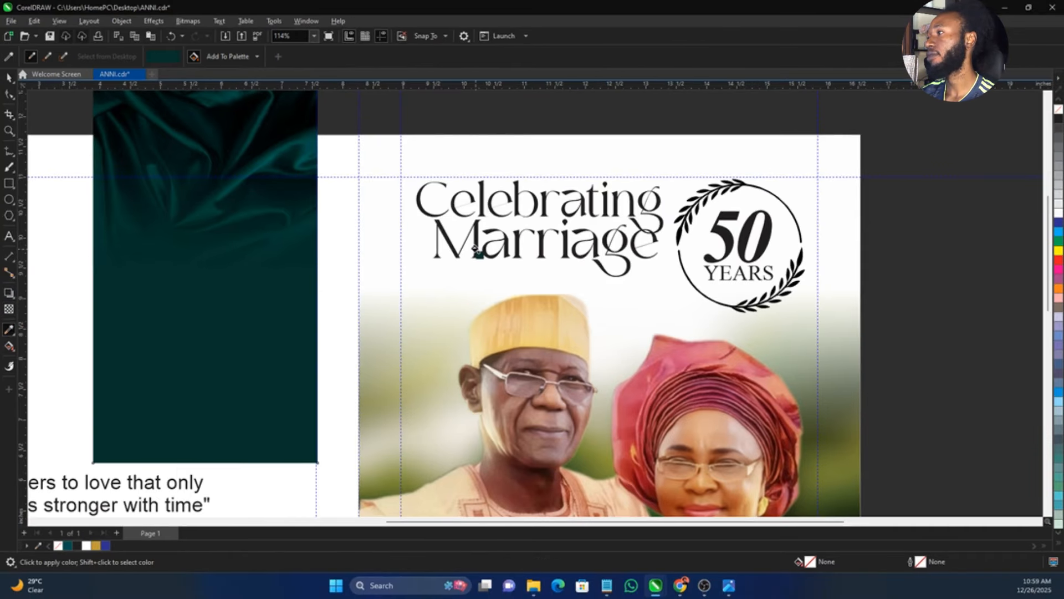
key("space")
left_click(247, 309)
key("Delete")
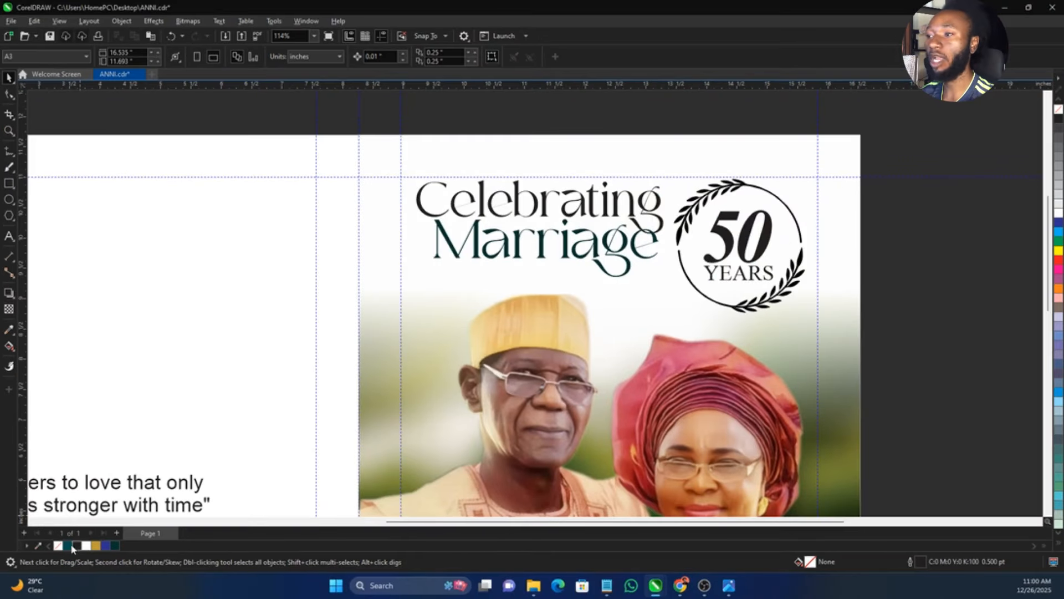
- Fill both headline lines, "Celebrating" and "Marriage", with the teal green #034D4F
left_click_drag(376, 129, 672, 364)
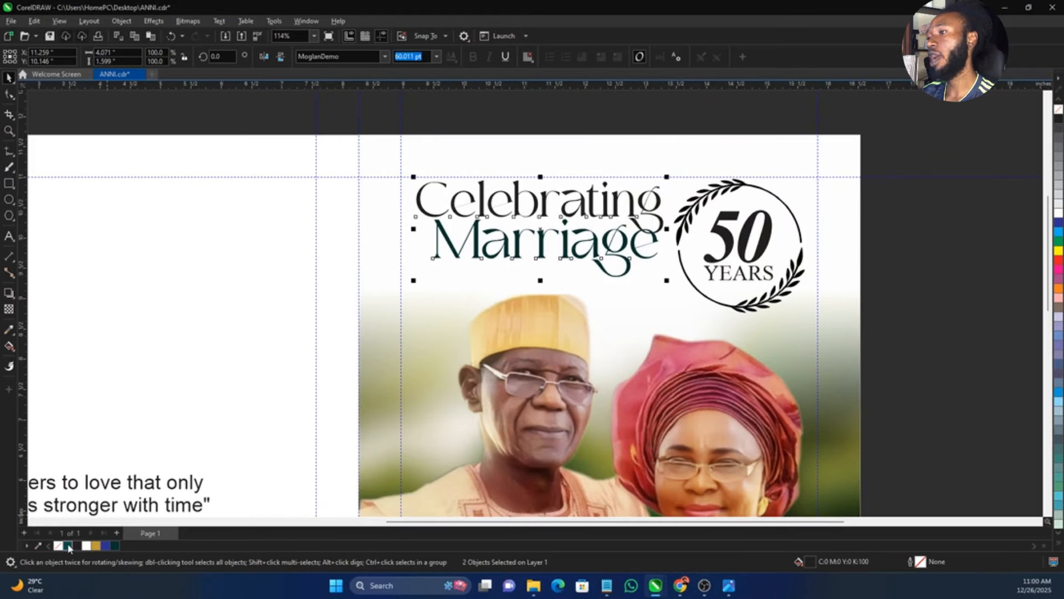
scroll(848, 202, "up", 3)
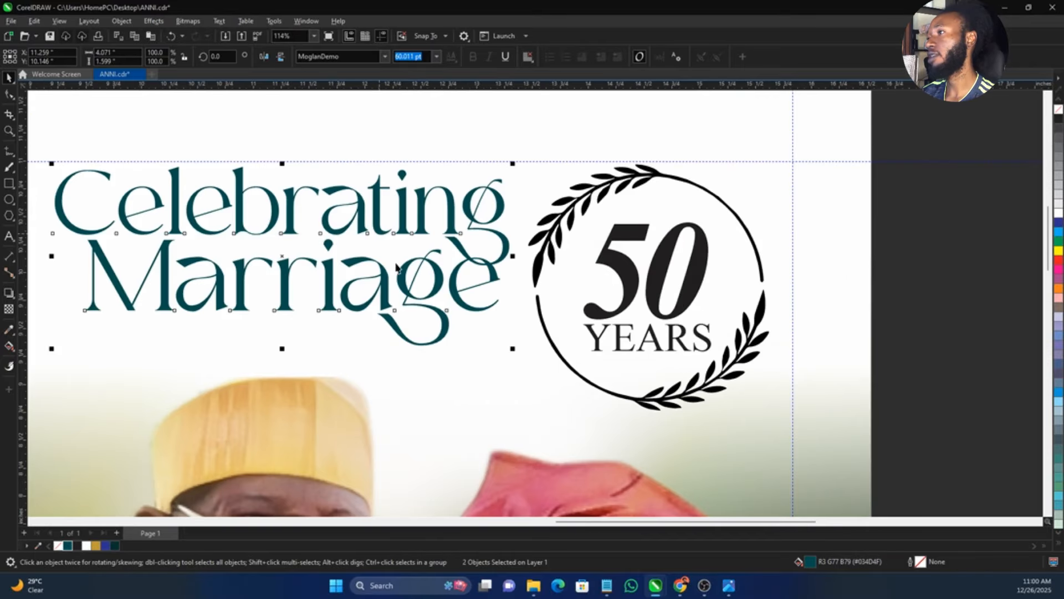
scroll(573, 279, "down", 2)
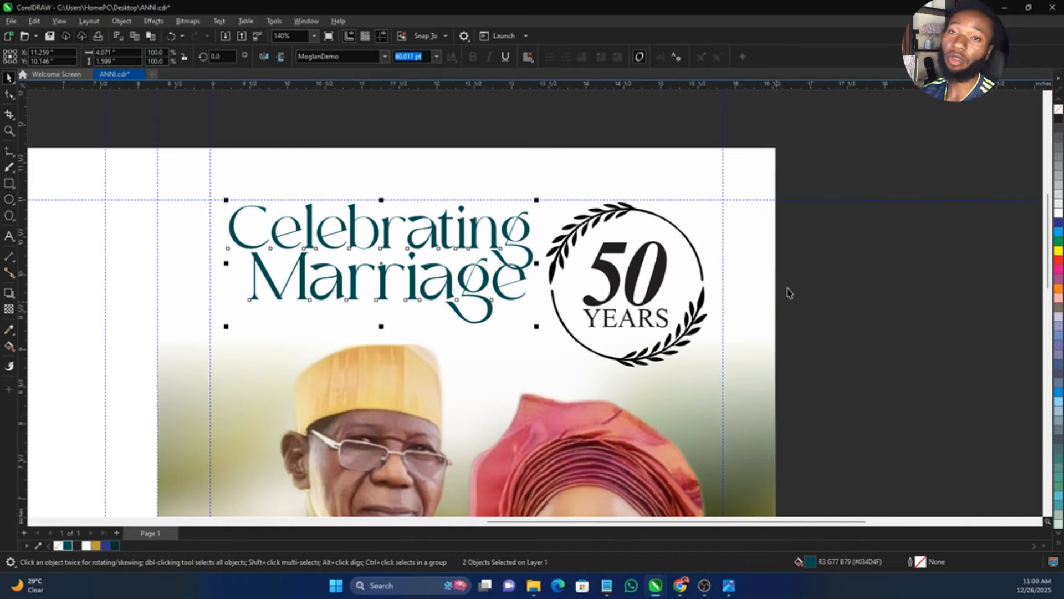
- Switch to Pinterest in the browser, search for "gold background" and browse the gold textures
left_click(681, 586)
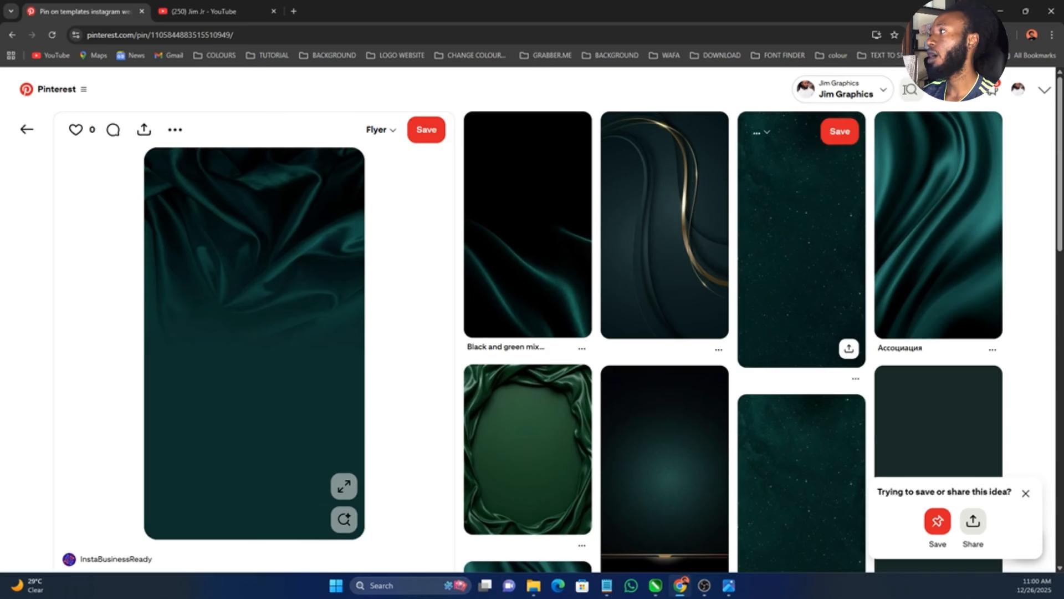
left_click(908, 89)
type("gold")
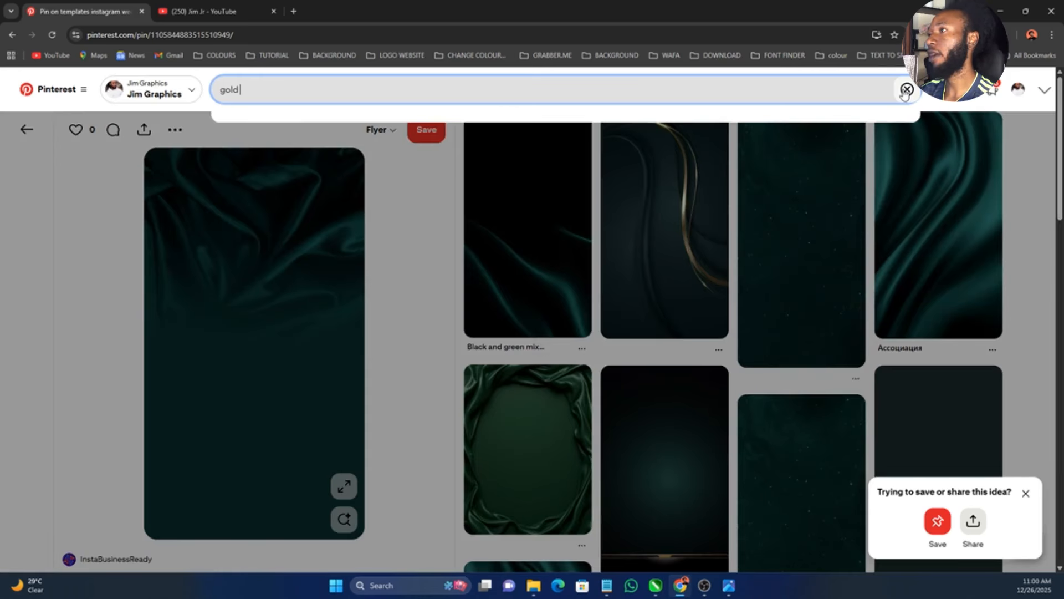
type(" background\\")
key("Return")
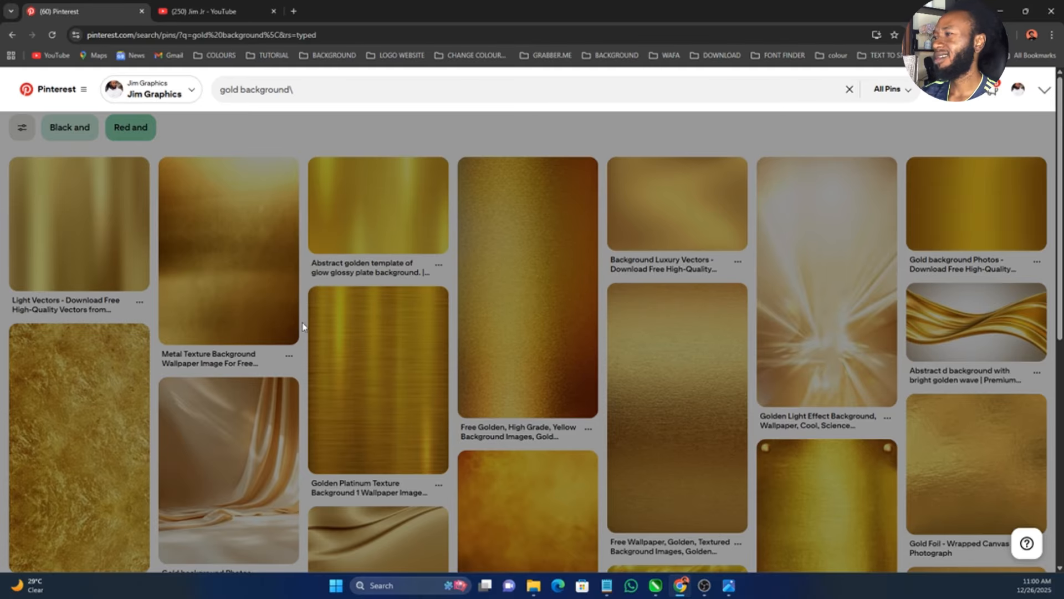
scroll(251, 331, "down", 7)
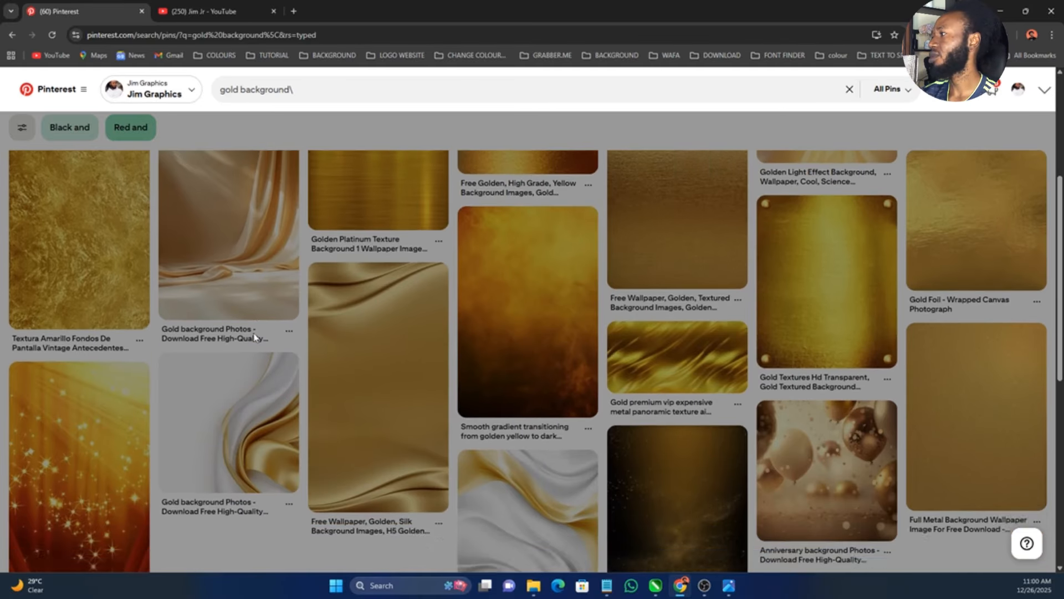
scroll(254, 336, "up", 7)
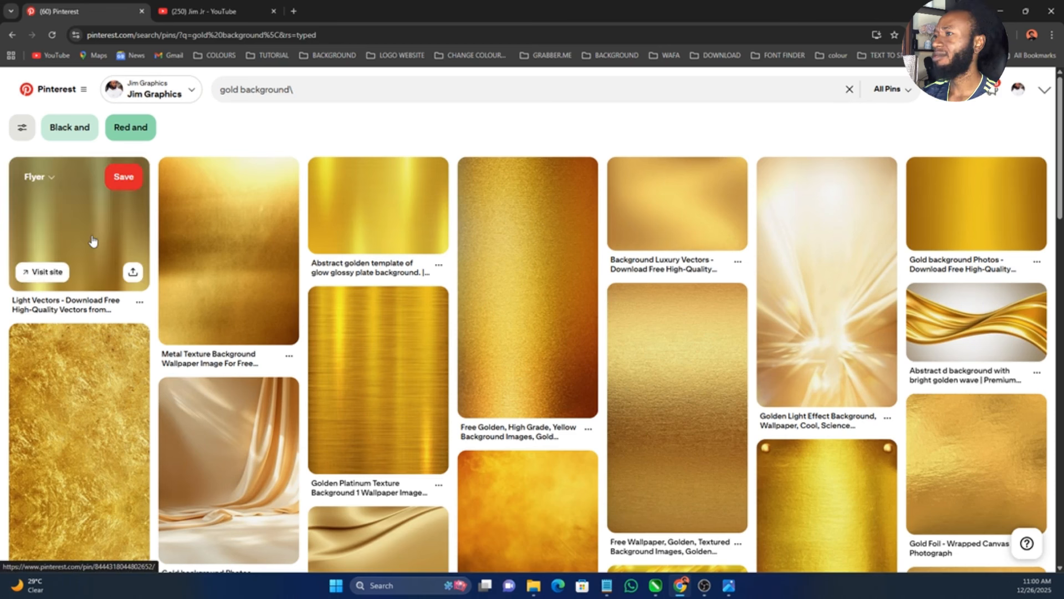
- Open the "Light Vectors" pin with vertical gold bands and copy its image
left_click(89, 241)
right_click(302, 291)
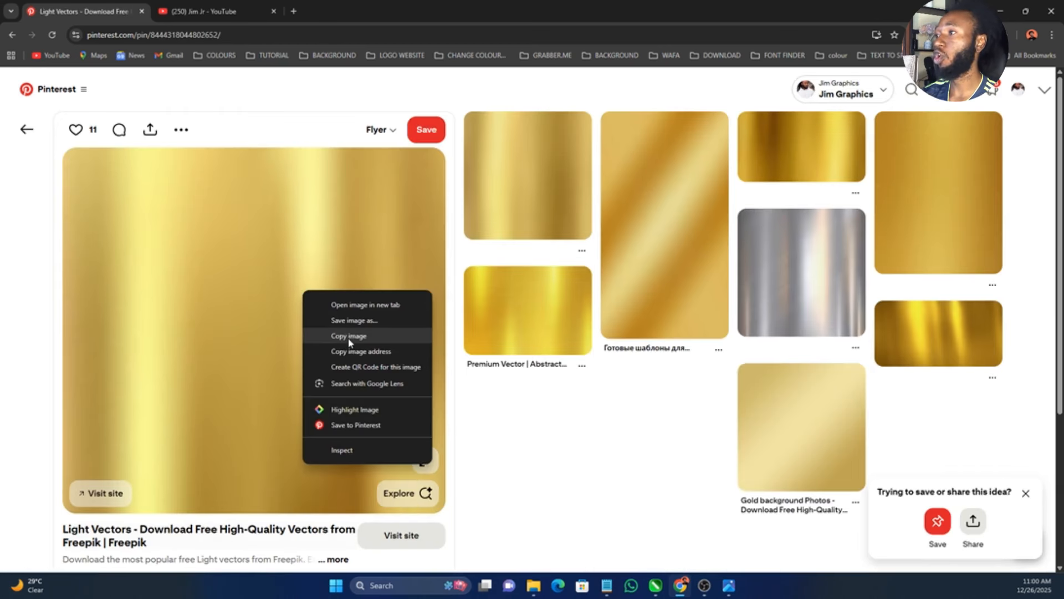
left_click(349, 336)
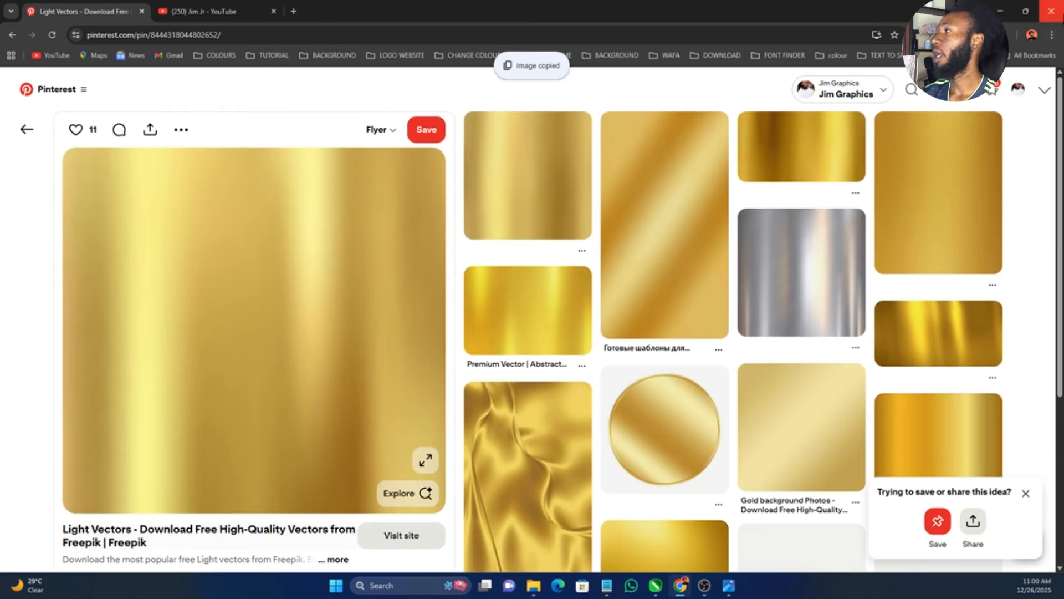
- Return to CorelDRAW, paste the gold image, shrink it to about 3.69 by 3.52 inches and place a duplicate outside the page beside the cover
left_click(1005, 13)
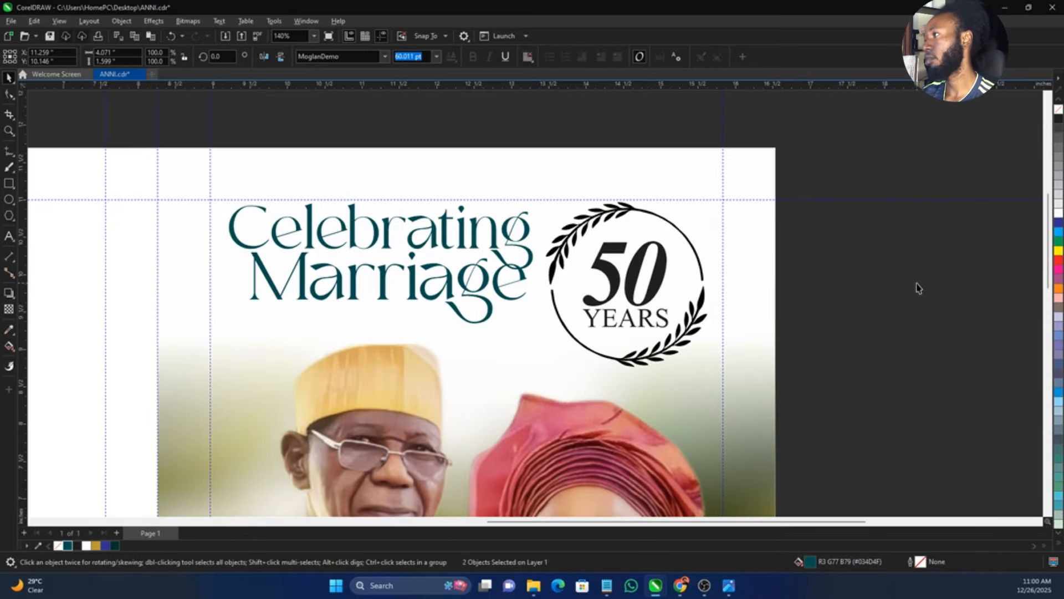
key("ctrl+v")
key("F4")
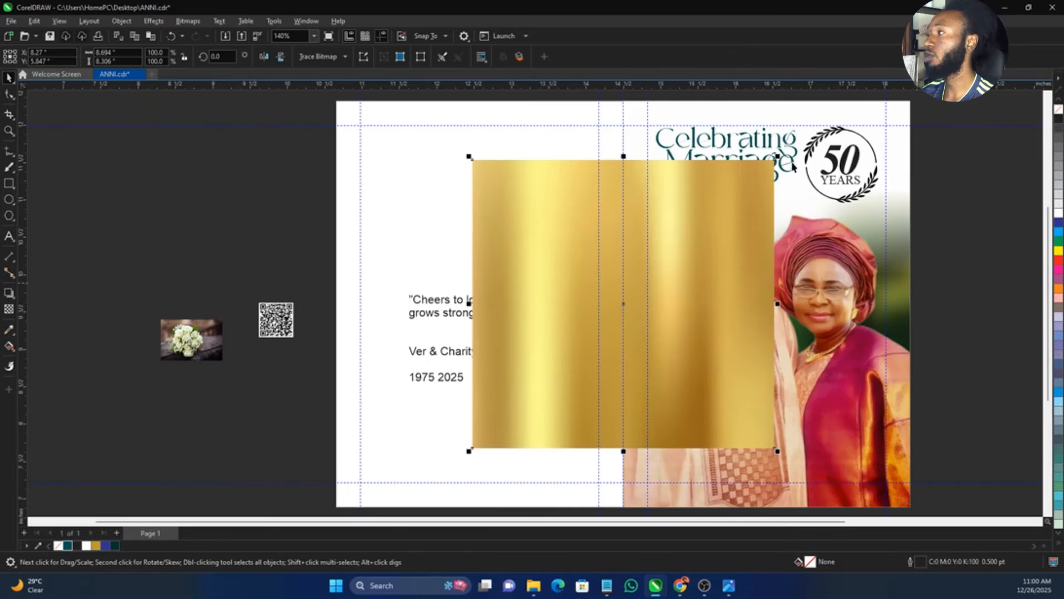
left_click_drag(778, 158, 1014, 265)
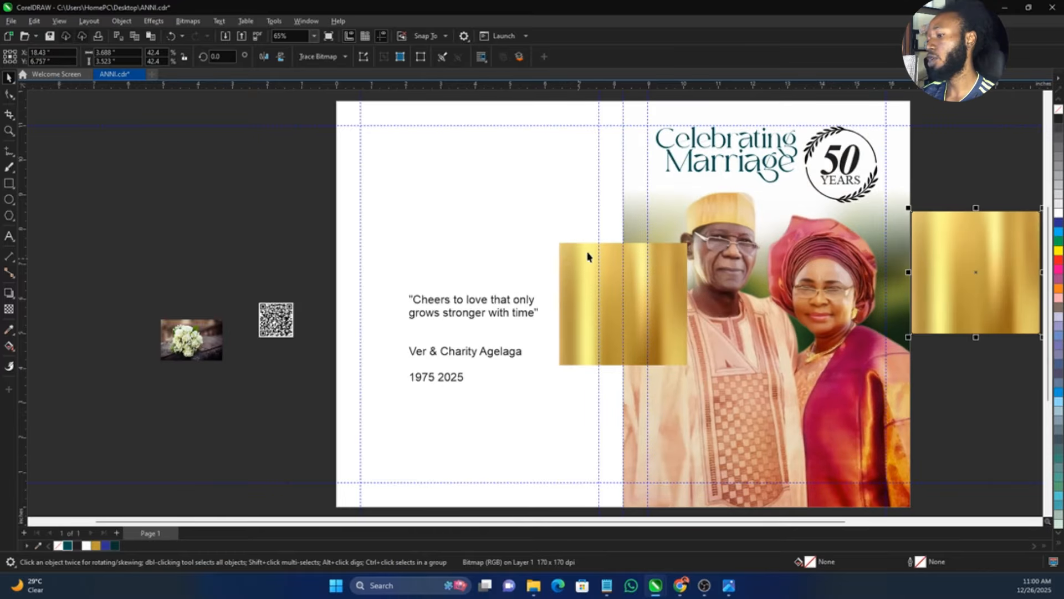
- Move the gold image lying on the page over the couple just below the wreath, duplicate it and delete the duplicate
key("z")
left_click_drag(516, 106, 986, 361)
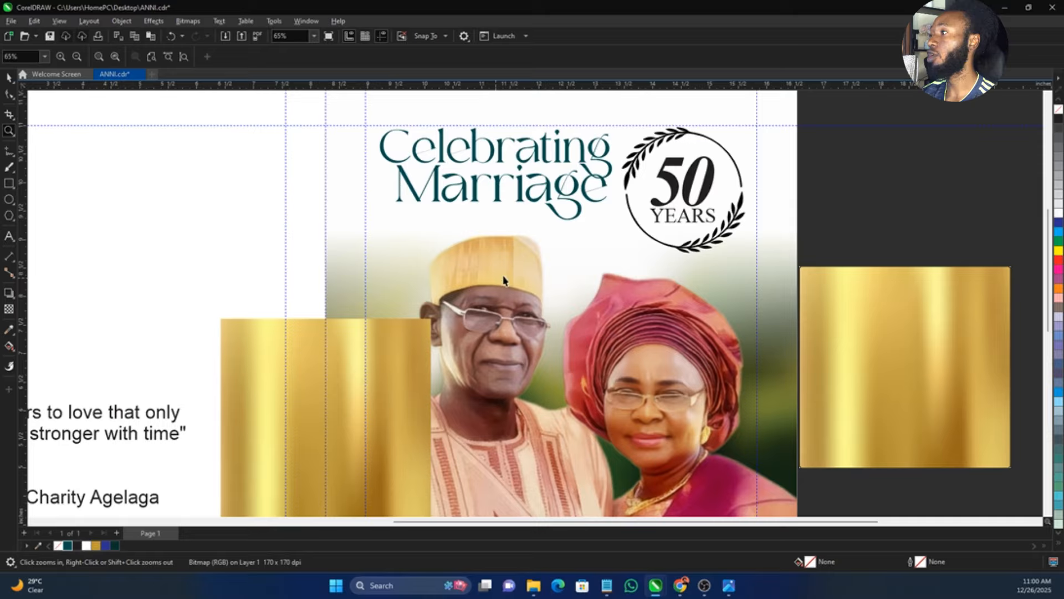
key("space")
left_click(403, 377)
left_click_drag(403, 377, 647, 299)
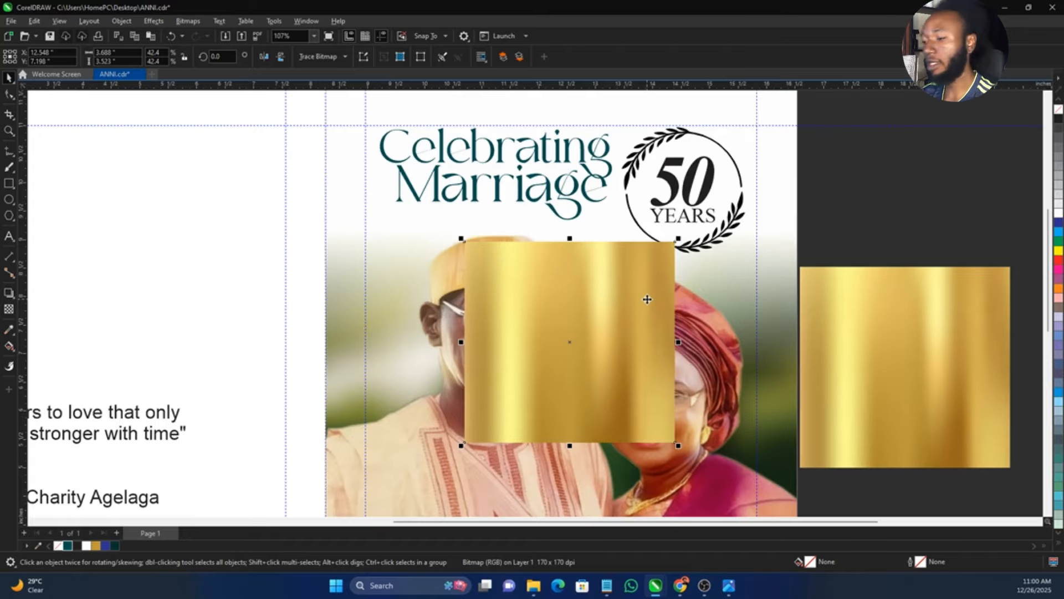
left_click_drag(645, 308, 451, 318)
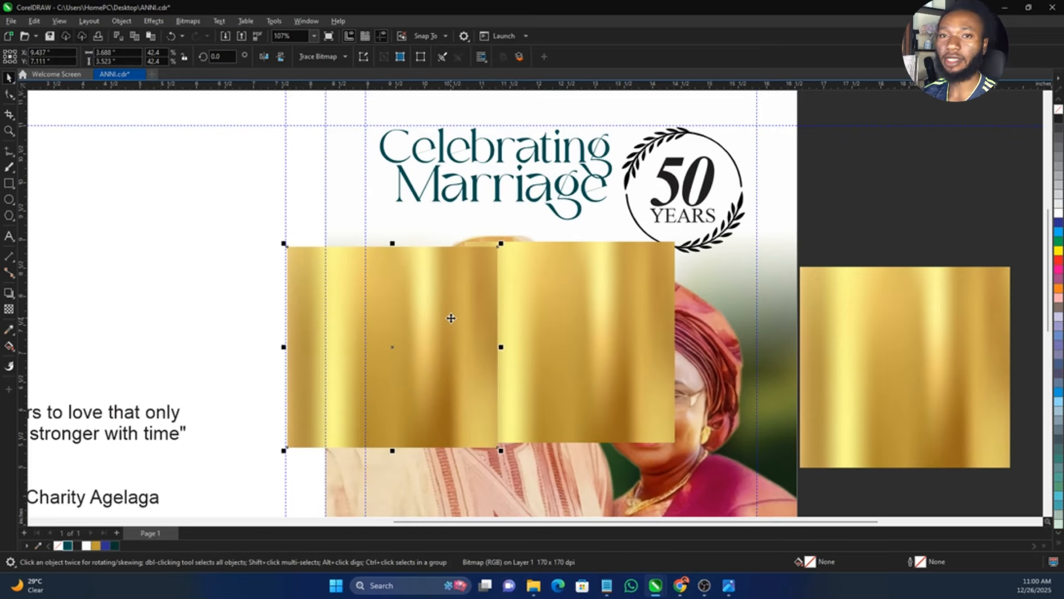
key("Delete")
- PowerClip the gold image over the couple inside the wreath emblem
left_click(560, 327)
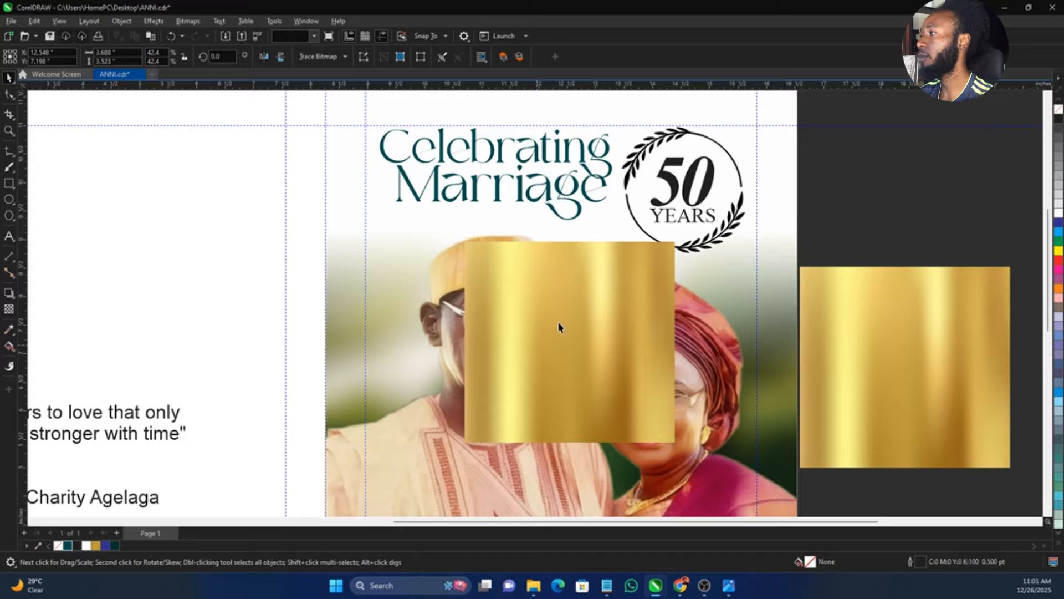
scroll(768, 226, "up", 1)
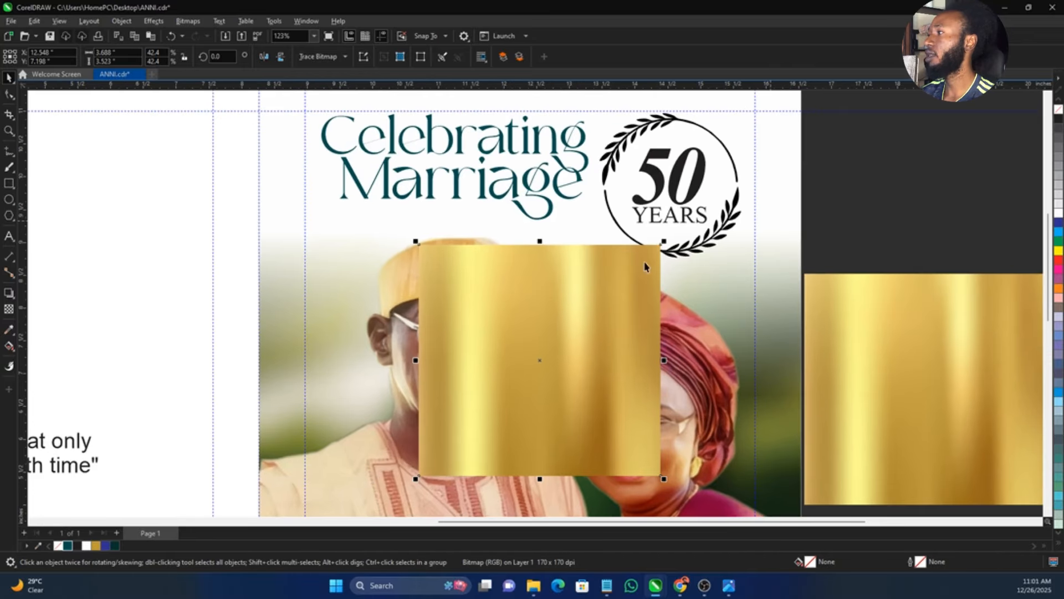
right_click(608, 286)
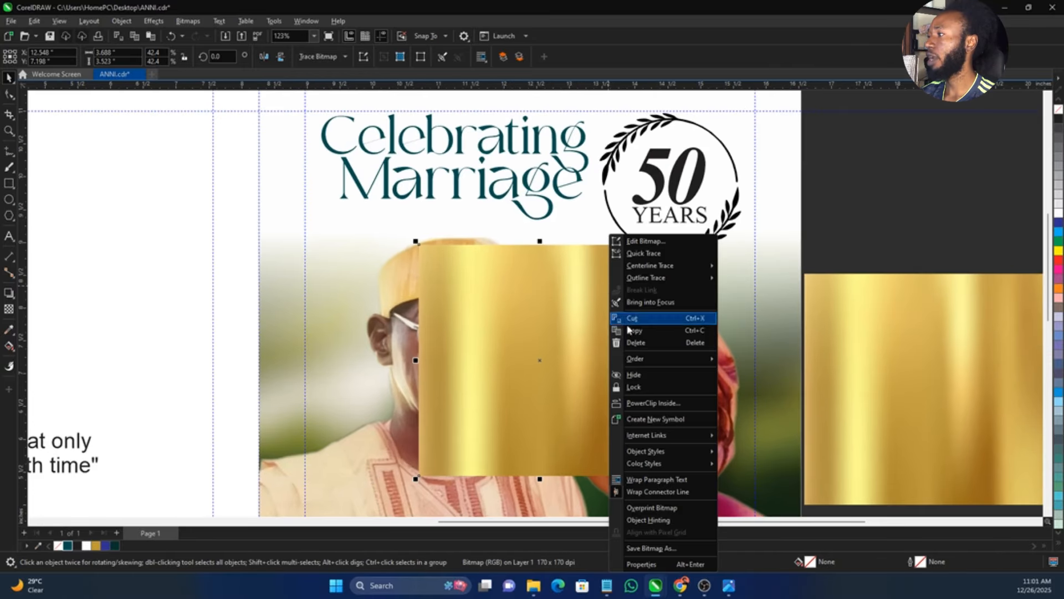
left_click(649, 403)
left_click(604, 173)
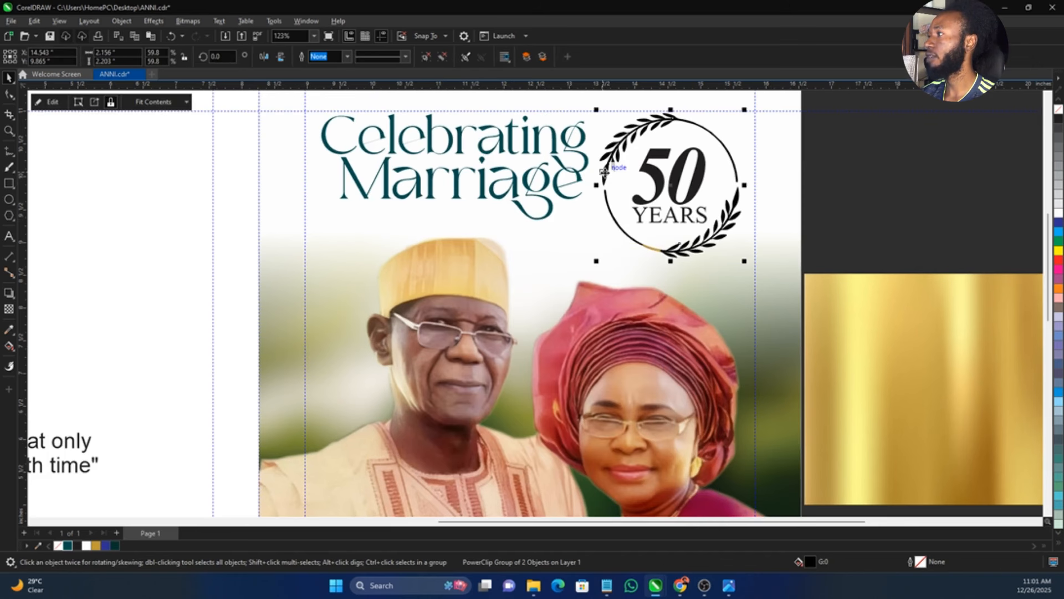
- Edit the wreath's PowerClip contents, shrinking the gold image to about 3.04 by 2.90 inches and placing it over the wreath
right_click(605, 174)
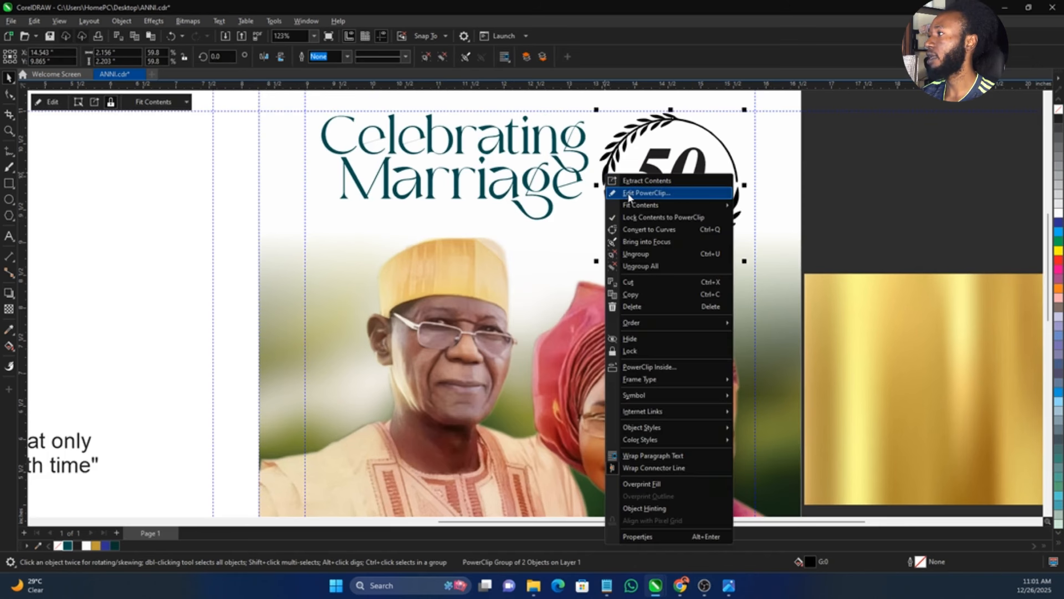
left_click(628, 194)
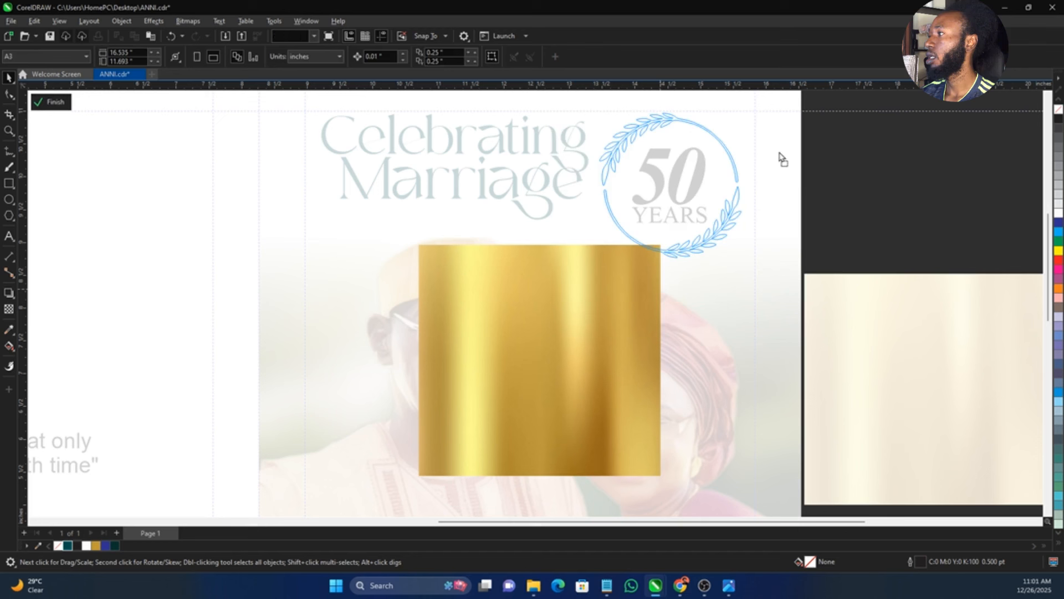
left_click(782, 158)
left_click_drag(798, 347, 728, 257)
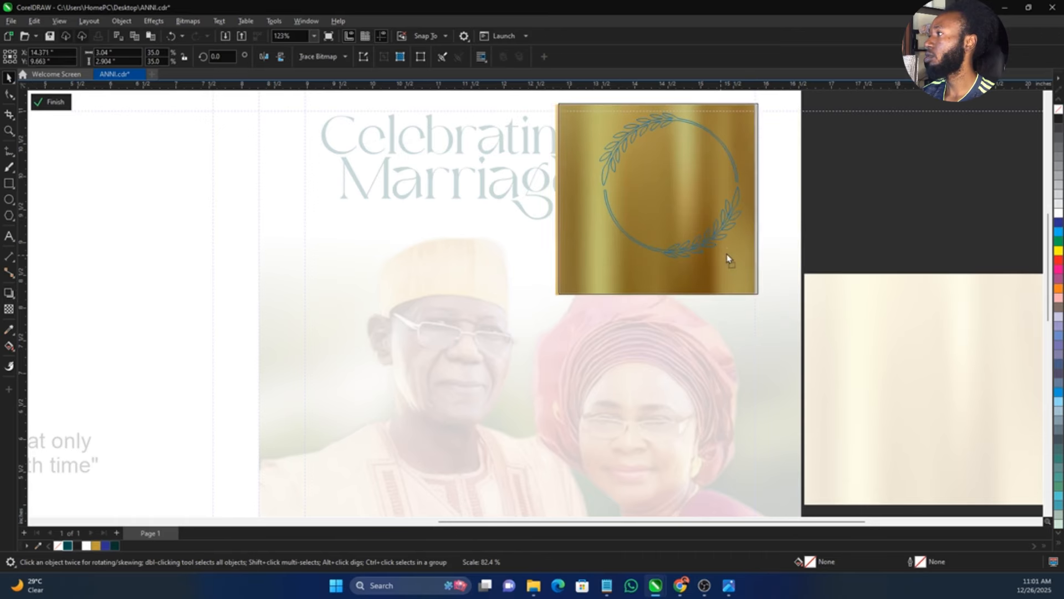
left_click(844, 202)
- Duplicate the spare gold image onto the cover and PowerClip a copy inside the "50" text
left_click_drag(927, 335, 724, 325)
right_click(724, 325)
left_click(774, 404)
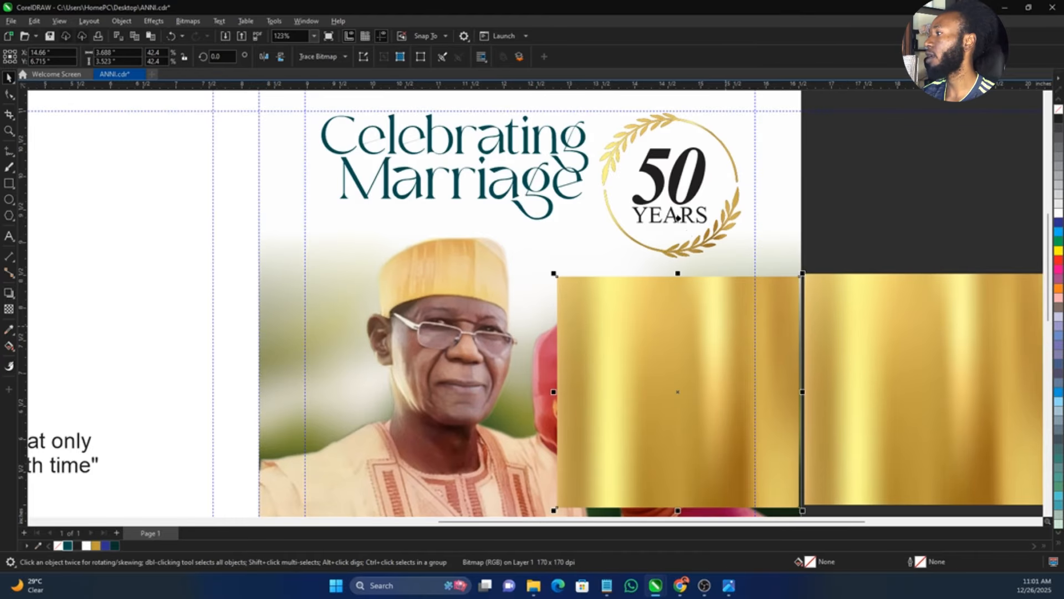
left_click(675, 188)
- Shrink the gold image clipped in the "50" to about 1.59 by 1.52 inches and position it over the digits
double_click(676, 204)
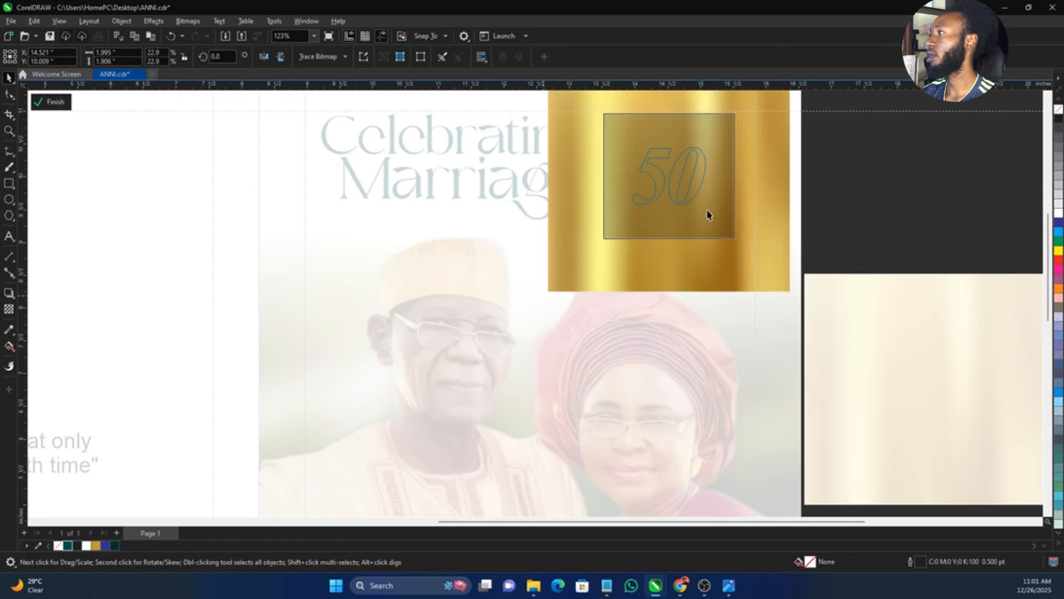
mouse_move(708, 214)
left_mouse_down()
mouse_move(748, 239)
mouse_move(734, 242)
mouse_move(714, 212)
left_mouse_up()
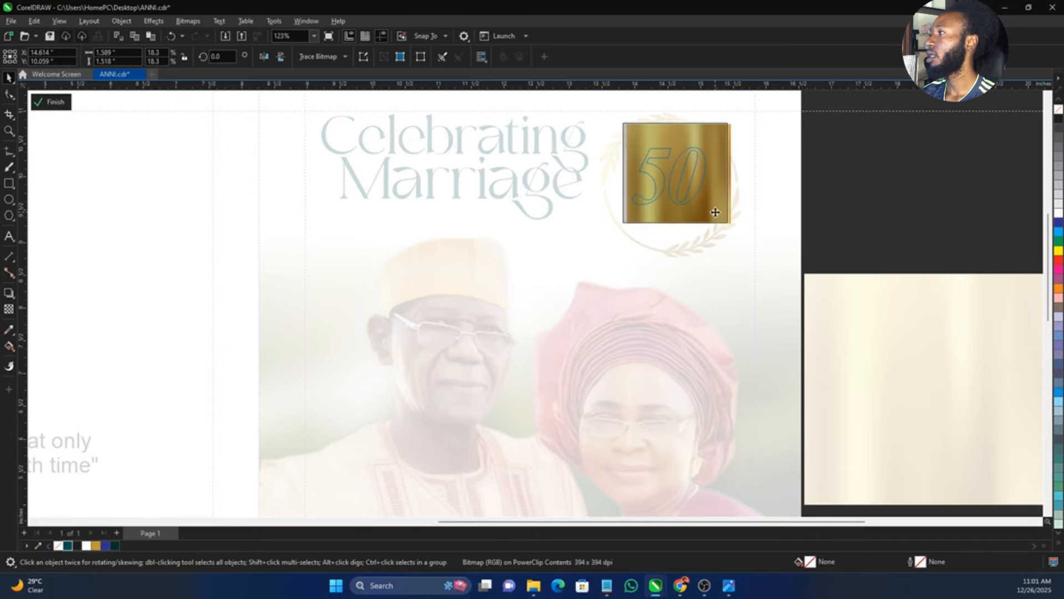
left_click(877, 190)
- Duplicate the spare gold image beside the page and PowerClip the duplicate inside the "YEARS" text
left_click(927, 331)
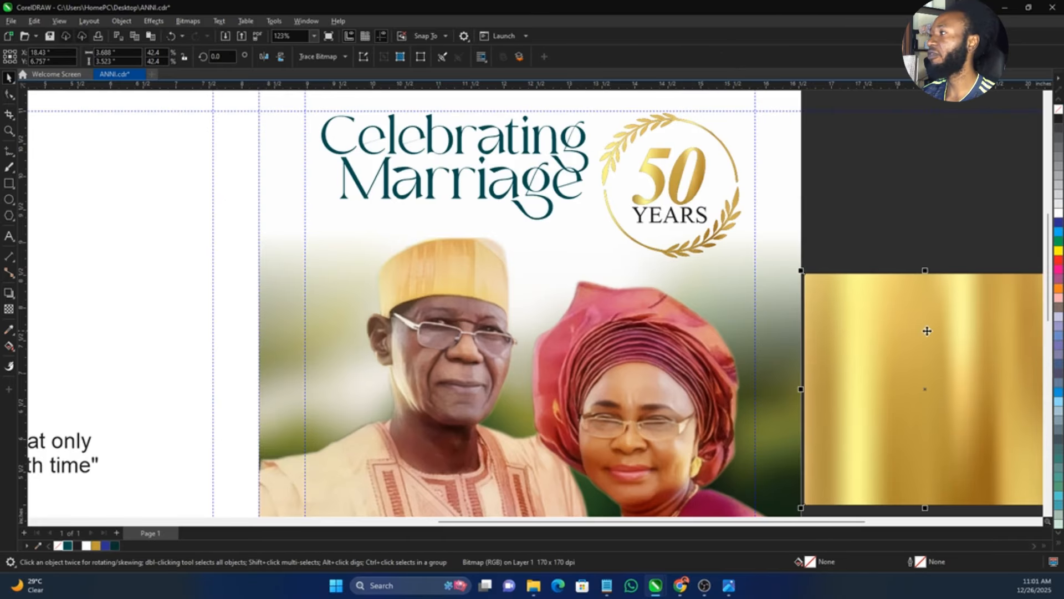
right_click(927, 331)
left_click_drag(867, 344, 910, 227)
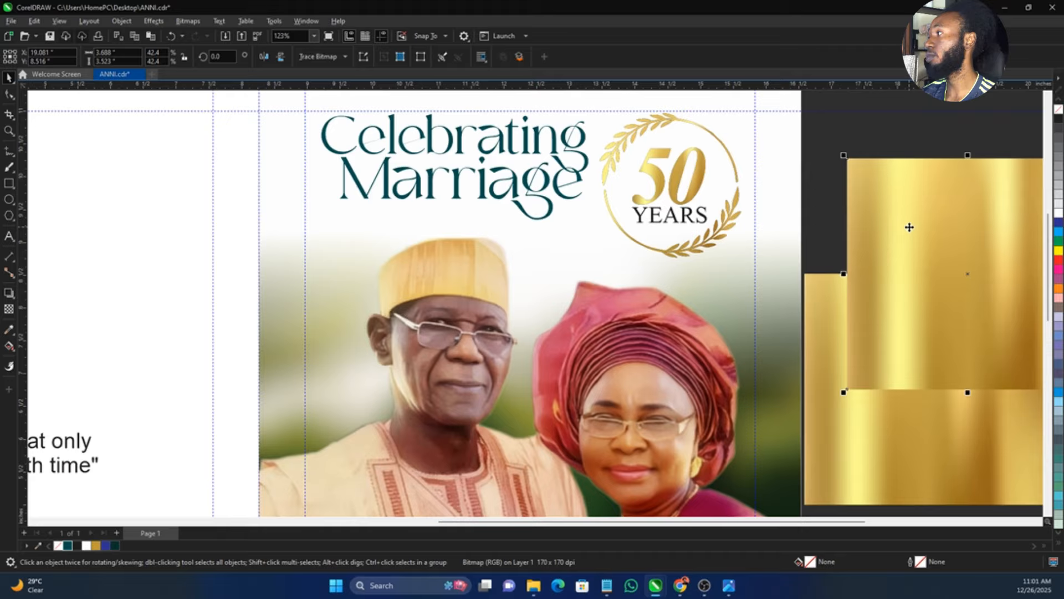
right_click(910, 227)
left_click(920, 397)
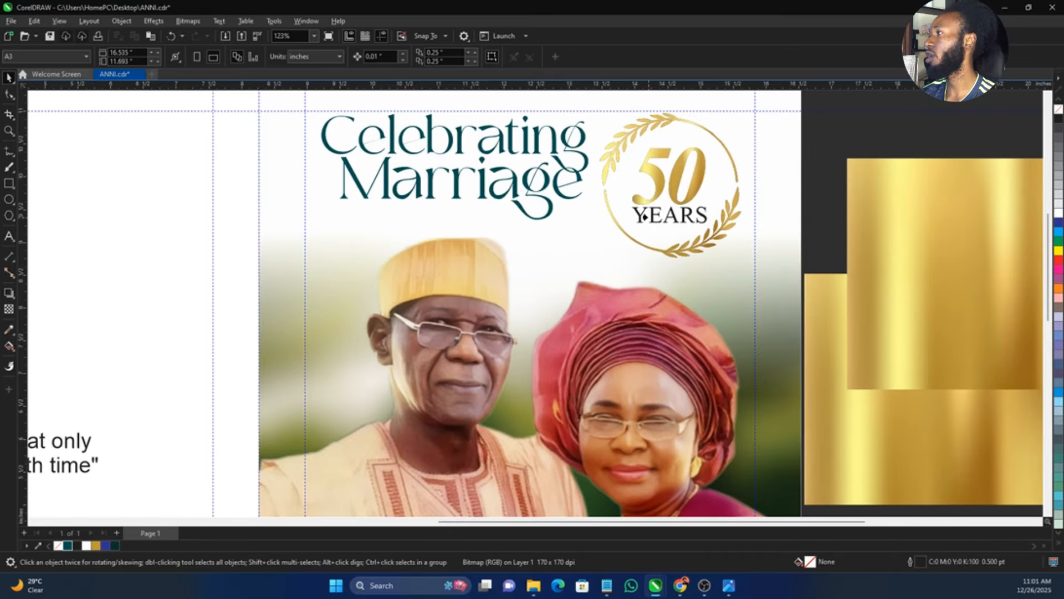
left_click(637, 214)
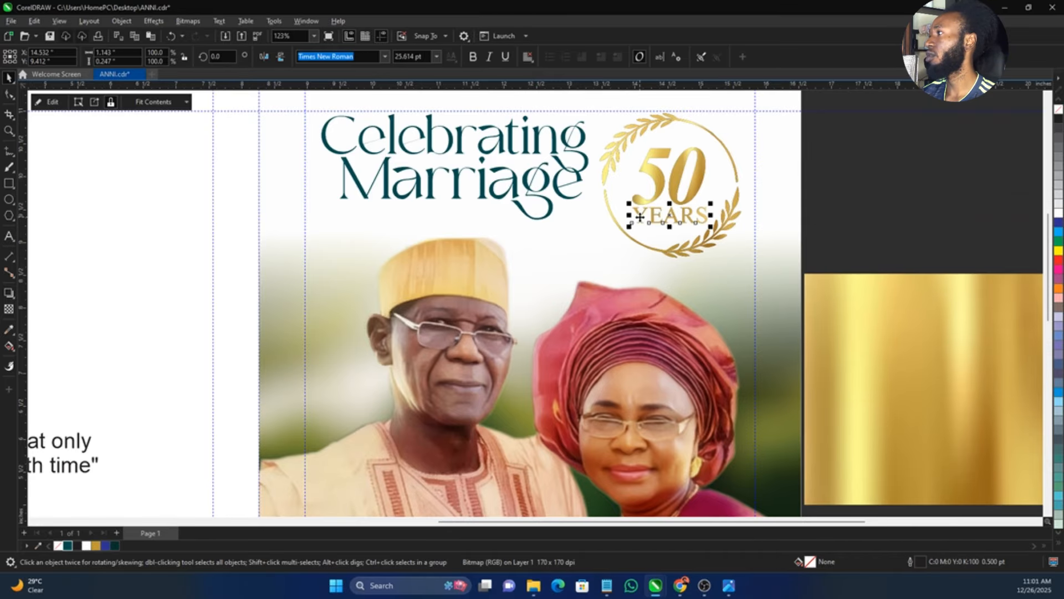
- Shrink the gold image clipped in "YEARS" to about 1.49 by 1.43 inches, centred over the word
left_click(646, 226, "ctrl")
left_click_drag(544, 337, 620, 319)
left_click(854, 241)
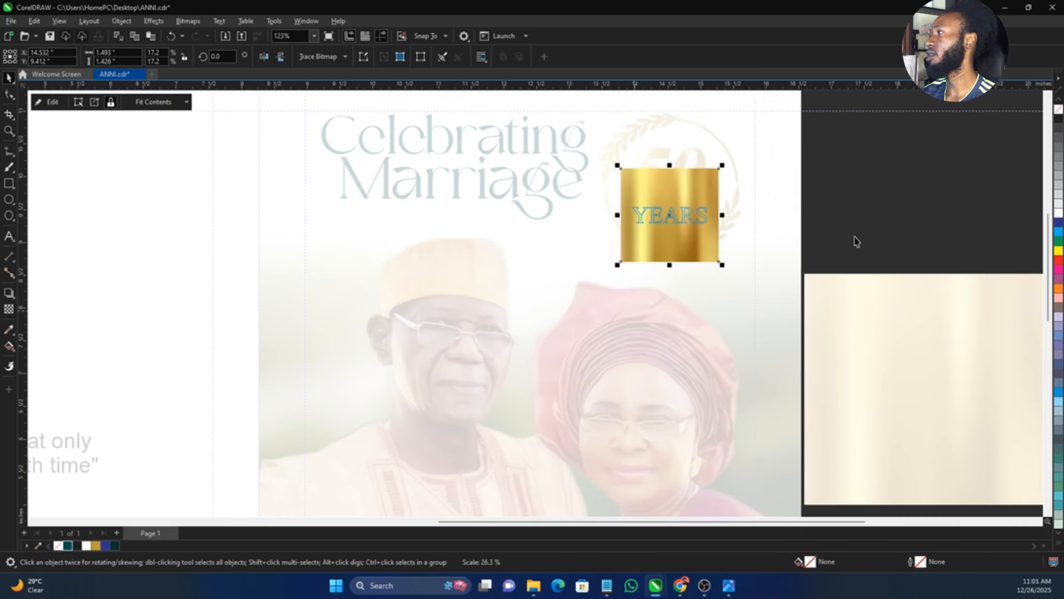
left_click(855, 241, "ctrl")
left_click(832, 238)
- Reopen the "YEARS" PowerClip and enlarge its gold image to about 3.11 by 2.97 inches
left_click(692, 222)
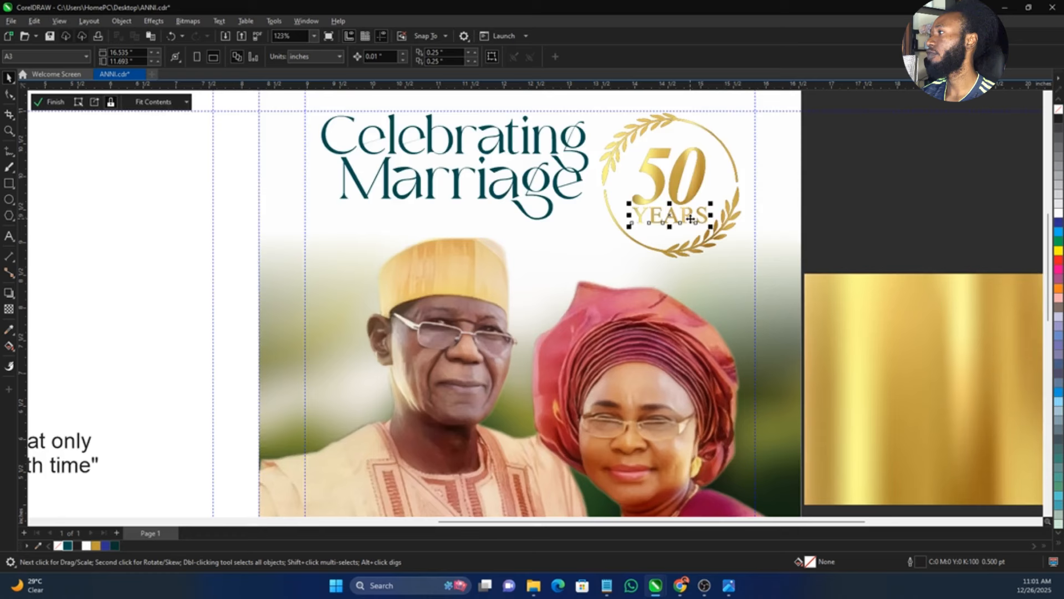
left_click(691, 222, "ctrl")
left_click_drag(725, 269, 870, 209)
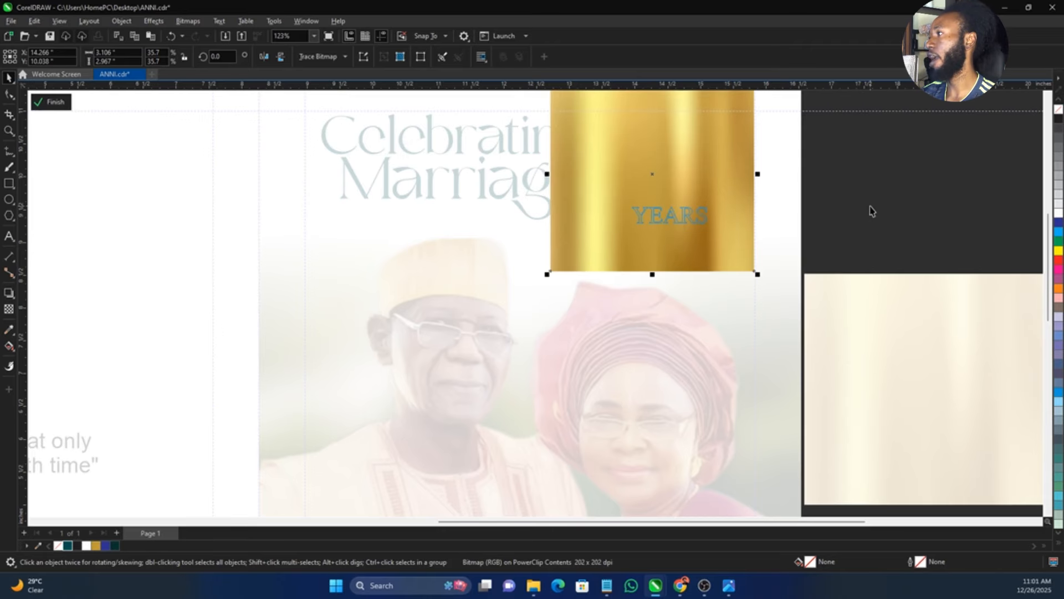
left_click(821, 225, "ctrl")
- Move the spare gold image from beside the cover to the empty area beyond the page's left edge
scroll(812, 226, "down", 3)
left_click_drag(901, 317, 334, 244)
left_click(924, 269)
- Enlarge the gold image clipped in the wreath to about 4.84 by 4.62 inches and reposition it behind the wreath
key("z")
left_click_drag(844, 171, 509, 289)
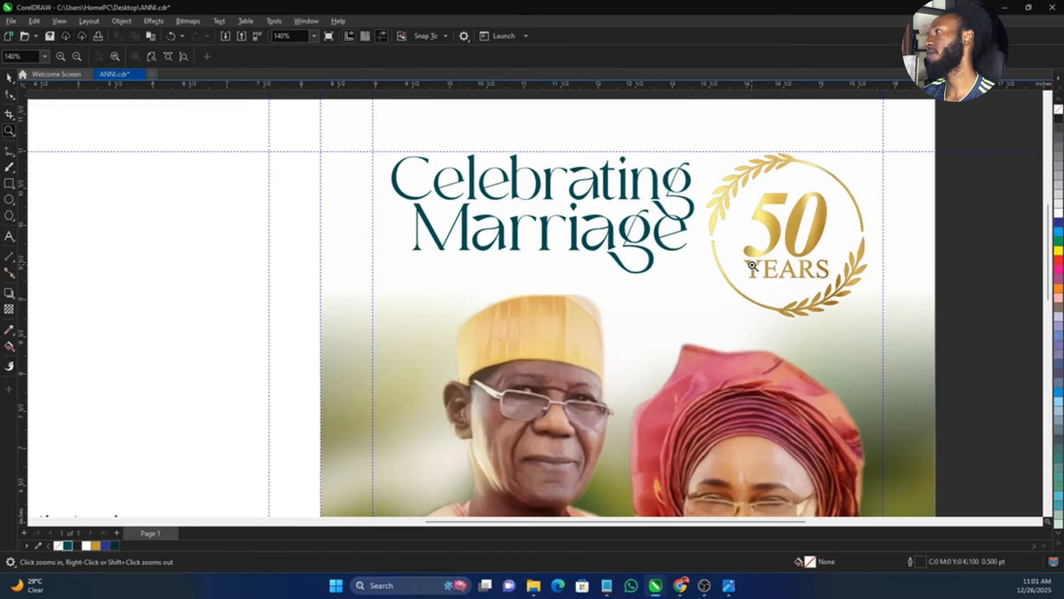
key("space")
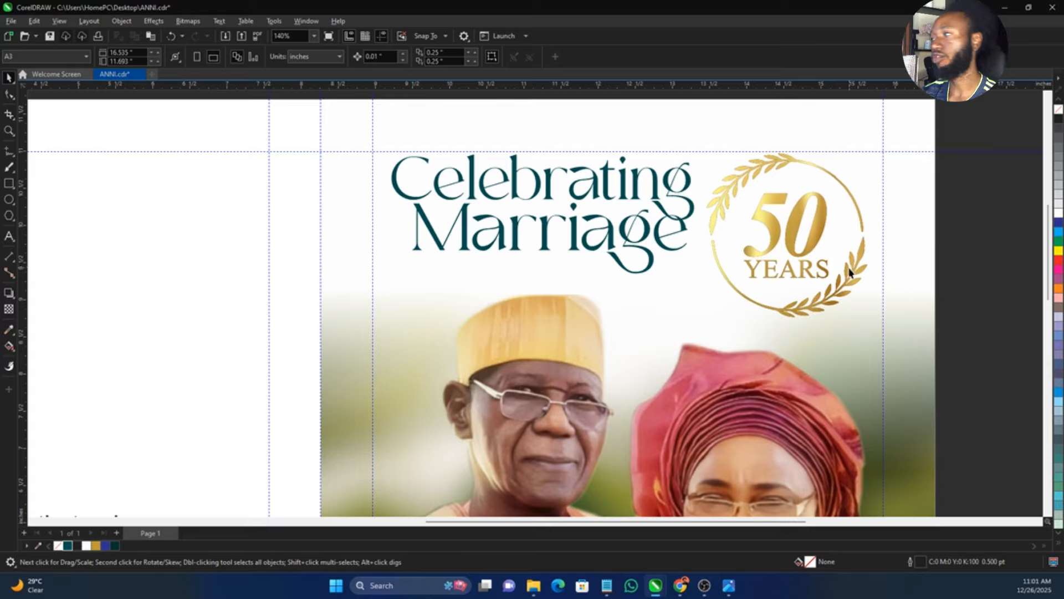
left_click(850, 273)
left_click(854, 277, "ctrl")
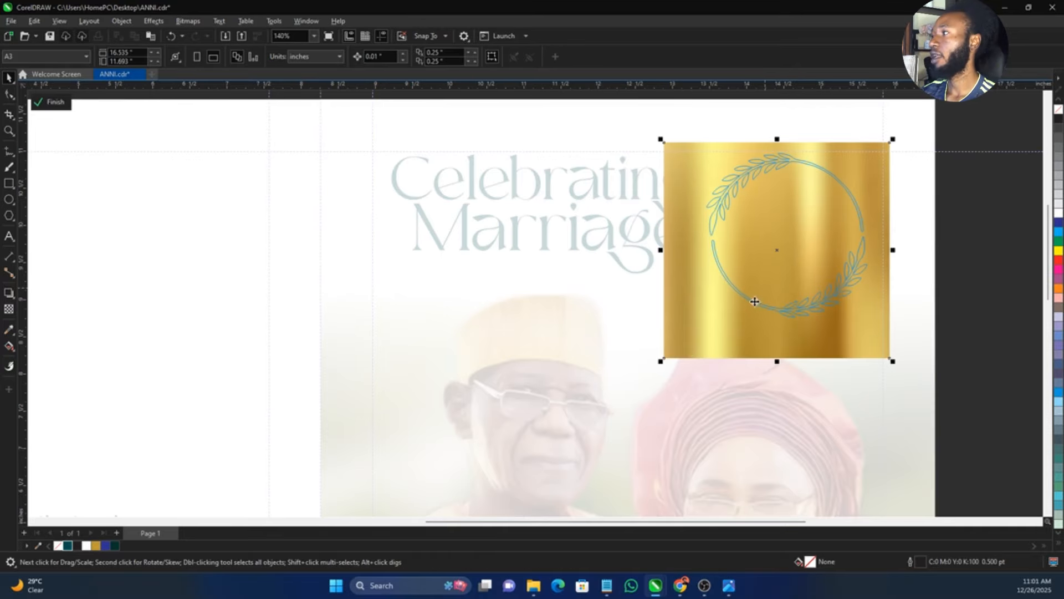
left_click_drag(662, 361, 597, 422)
left_click_drag(813, 328, 803, 311)
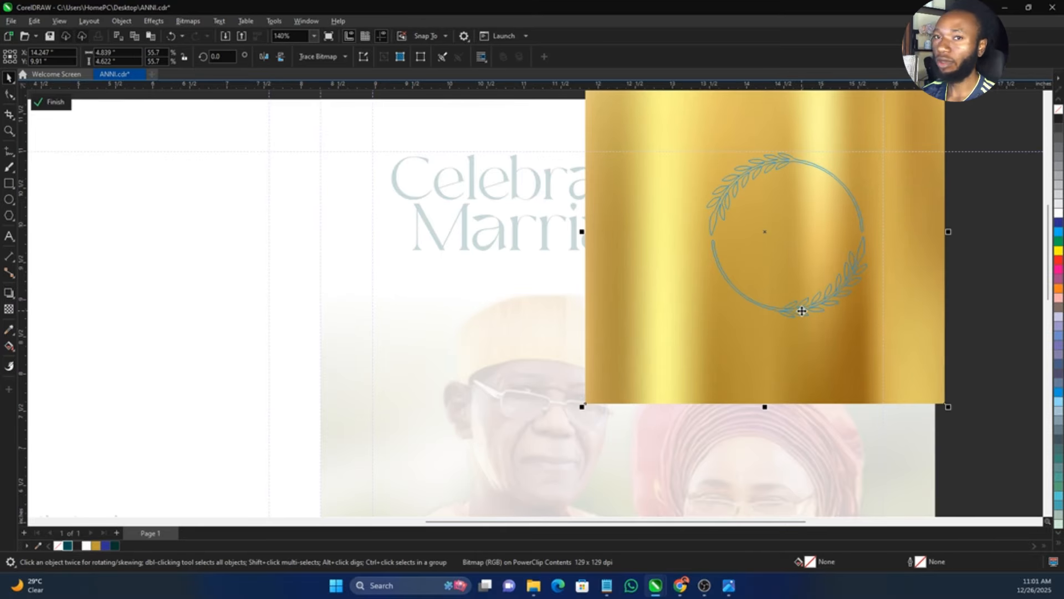
left_click(971, 279, "ctrl")
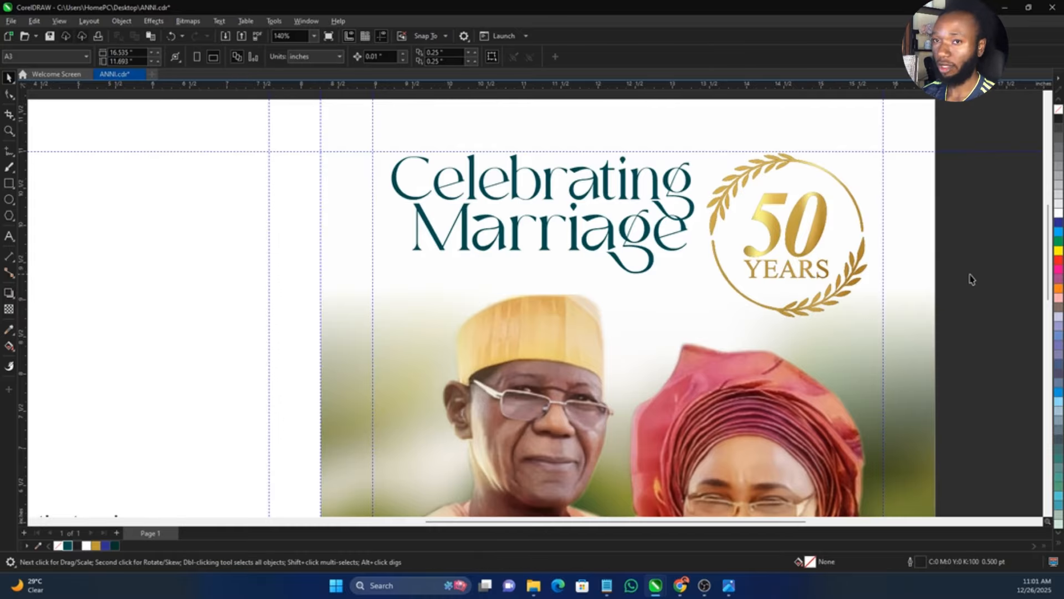
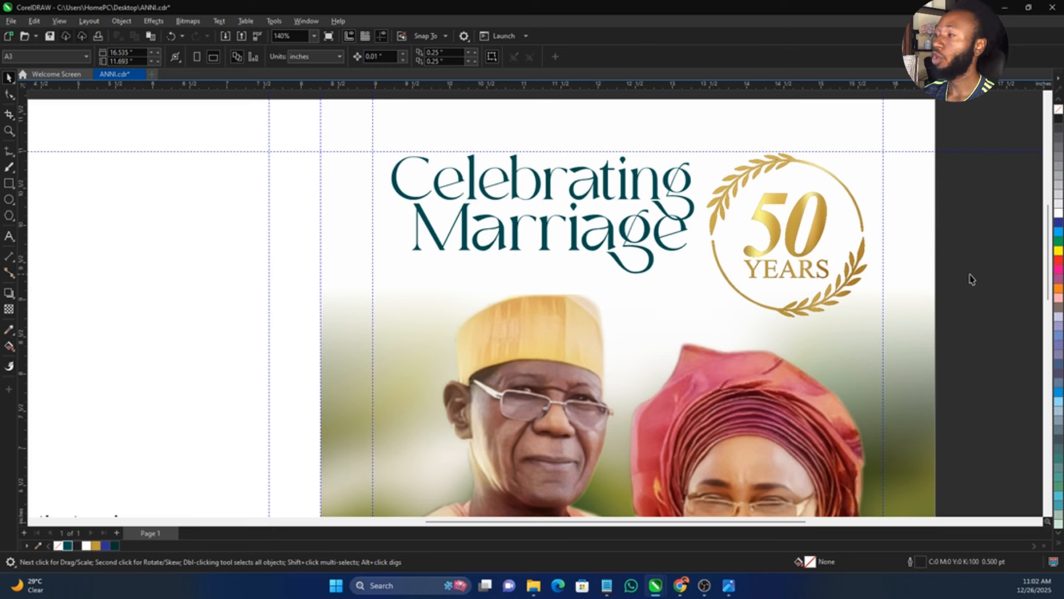
- Edit the cover photo's PowerClip contents and shift the couple slightly down within the frame
scroll(831, 259, "down", 4)
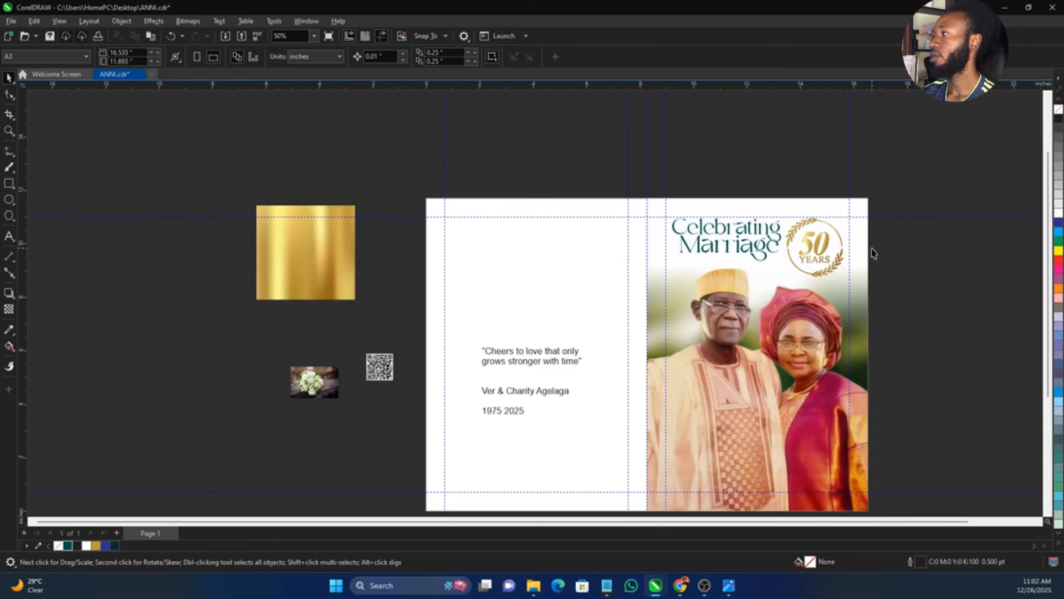
scroll(752, 253, "up", 2)
scroll(751, 253, "down", 2)
scroll(776, 255, "up", 3)
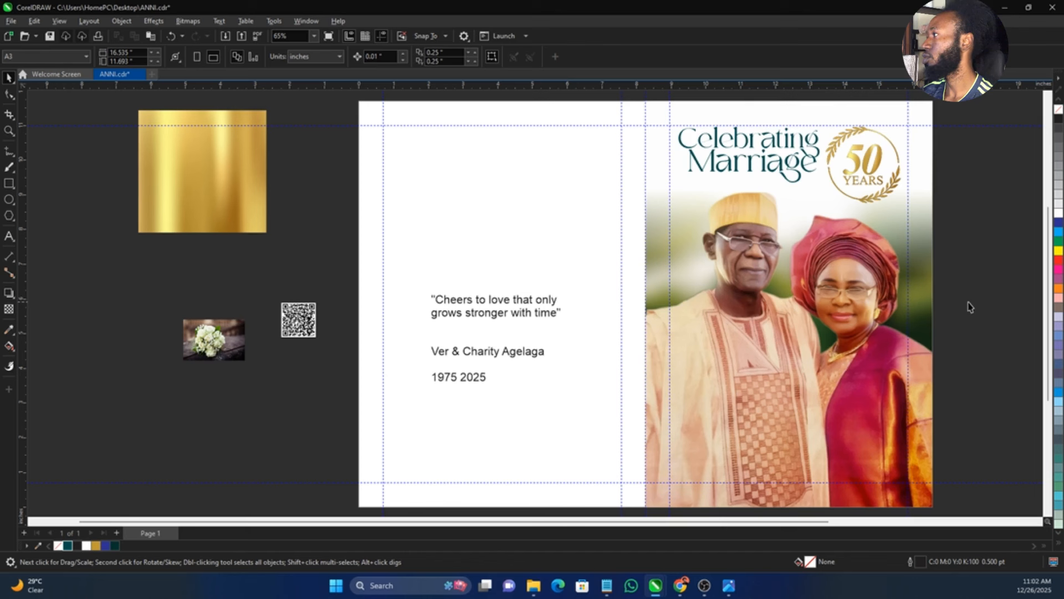
double_click(786, 330)
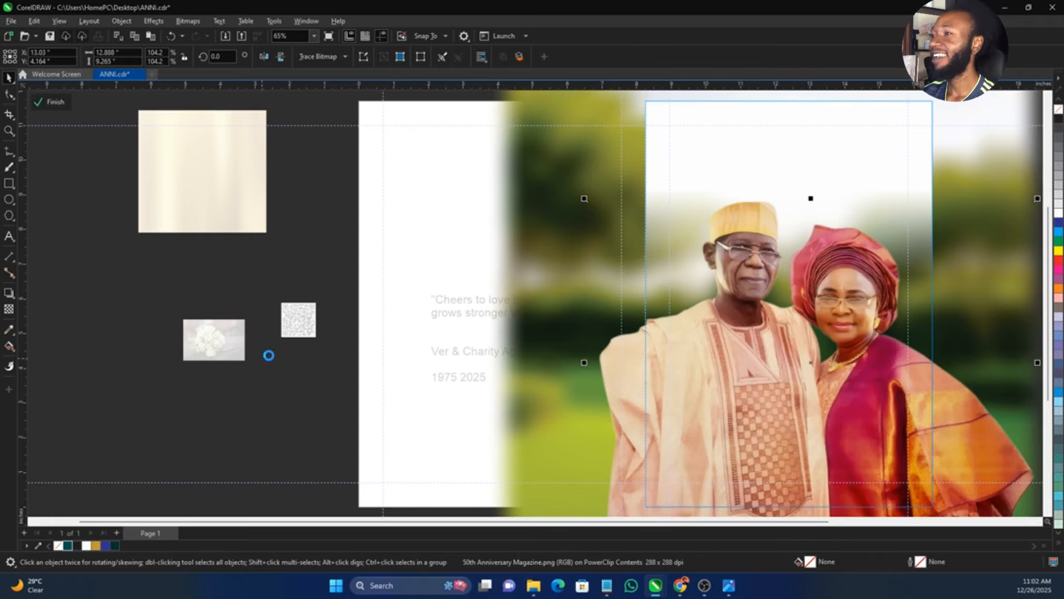
left_click(970, 355)
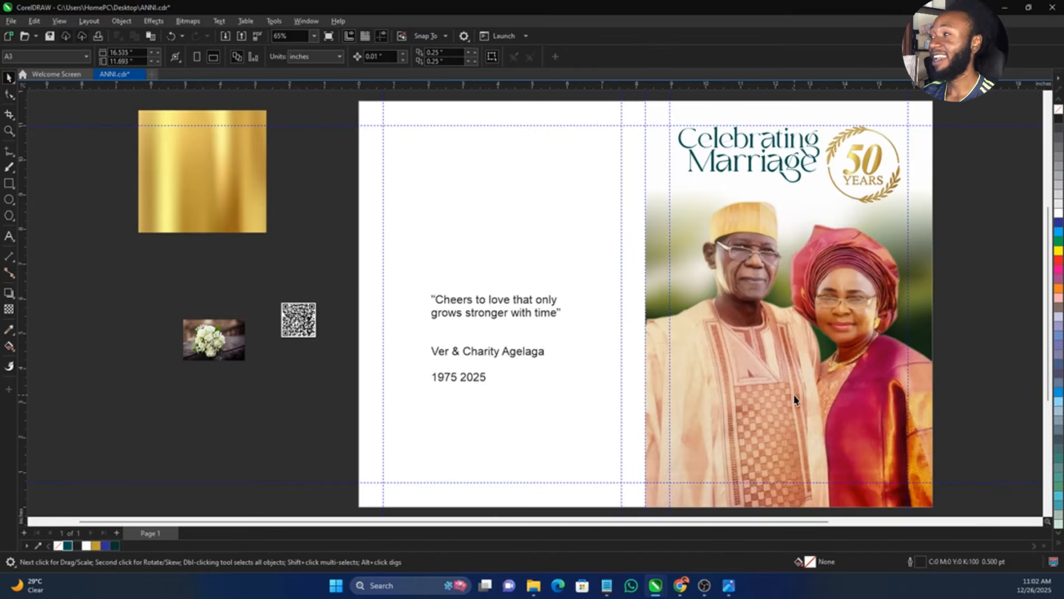
double_click(762, 411)
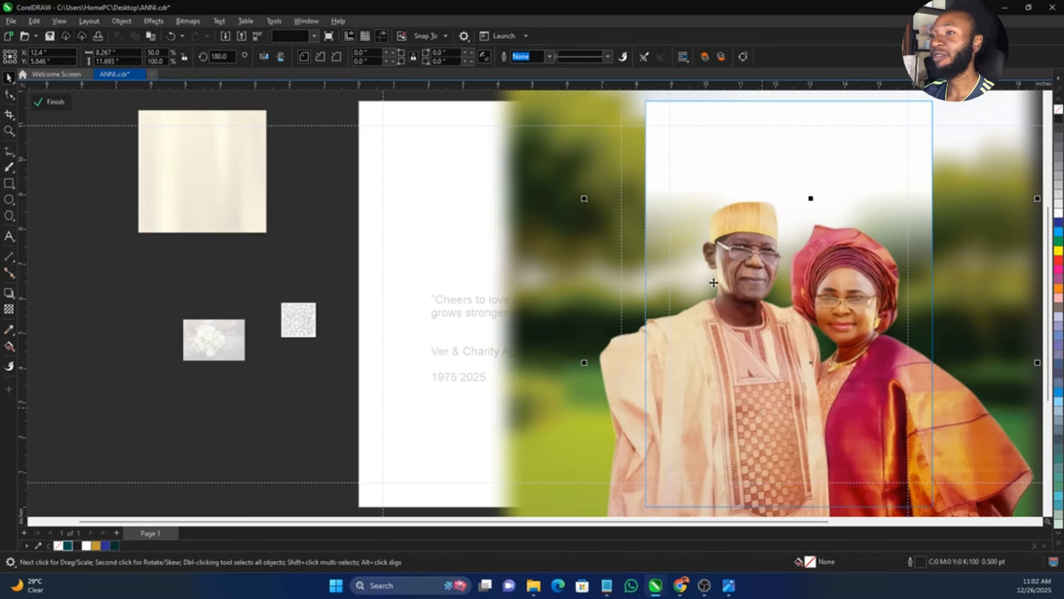
left_click(708, 336)
left_click(946, 275)
scroll(945, 274, "up", 1)
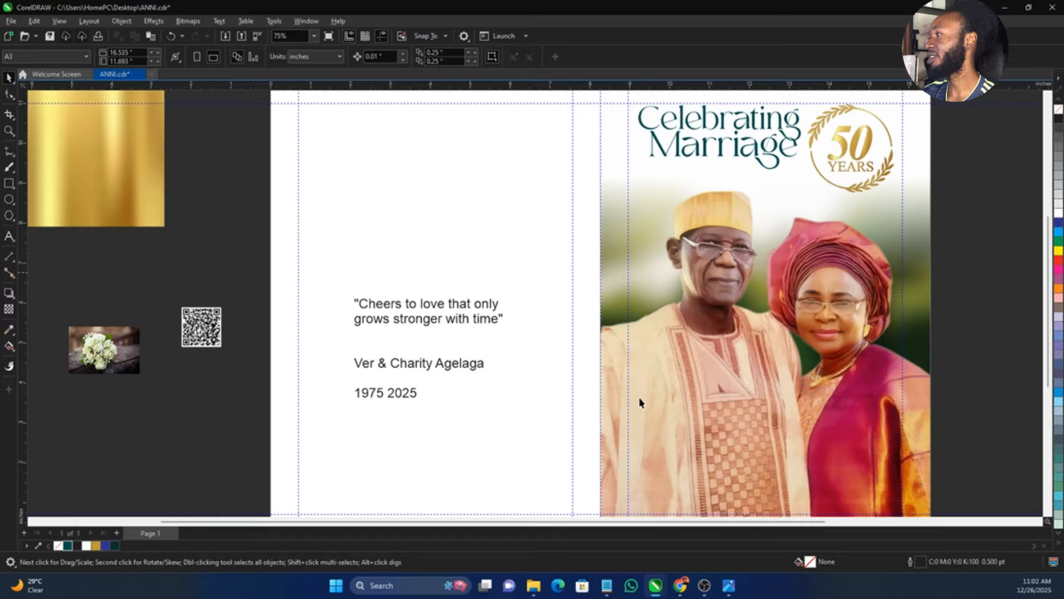
- Switch to text.txt in Notepad and copy the quote "Cheers to love that only grows stronger with time"
left_click(606, 585)
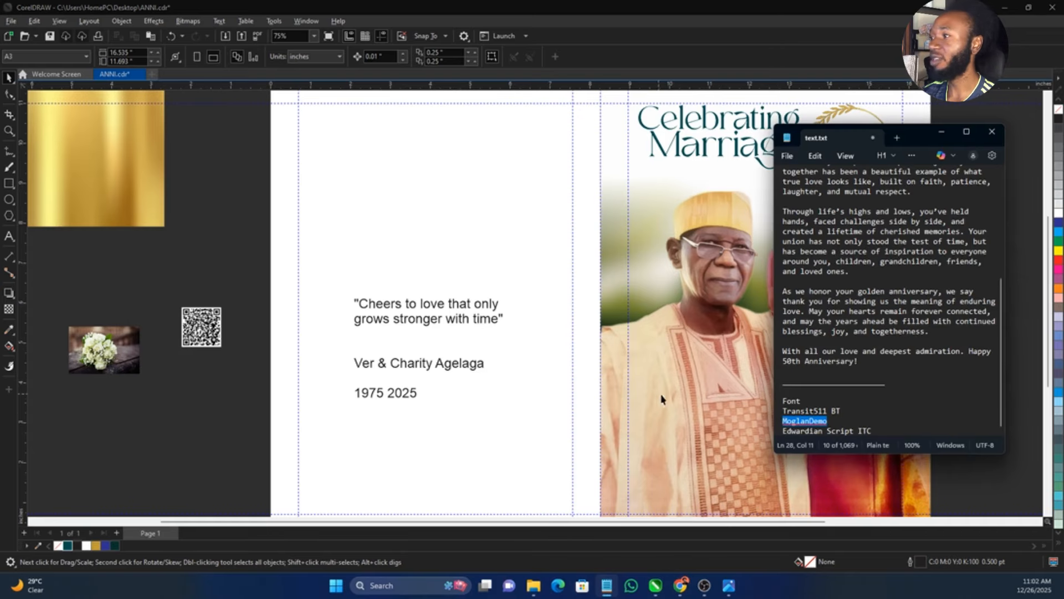
scroll(867, 247, "up", 2)
scroll(868, 248, "up", 5)
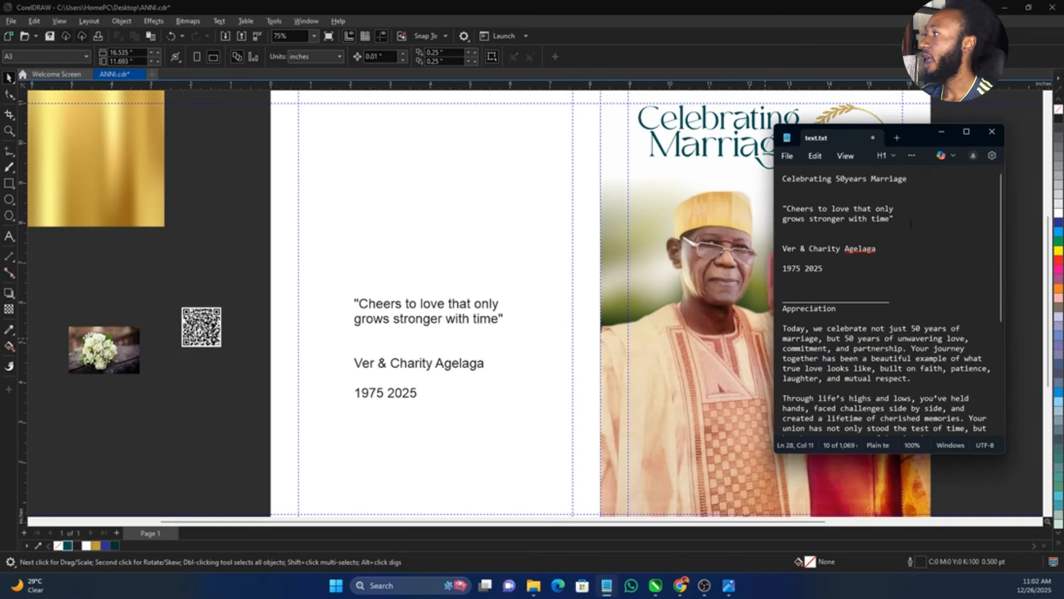
left_click_drag(911, 222, 782, 210)
key("ctrl+c")
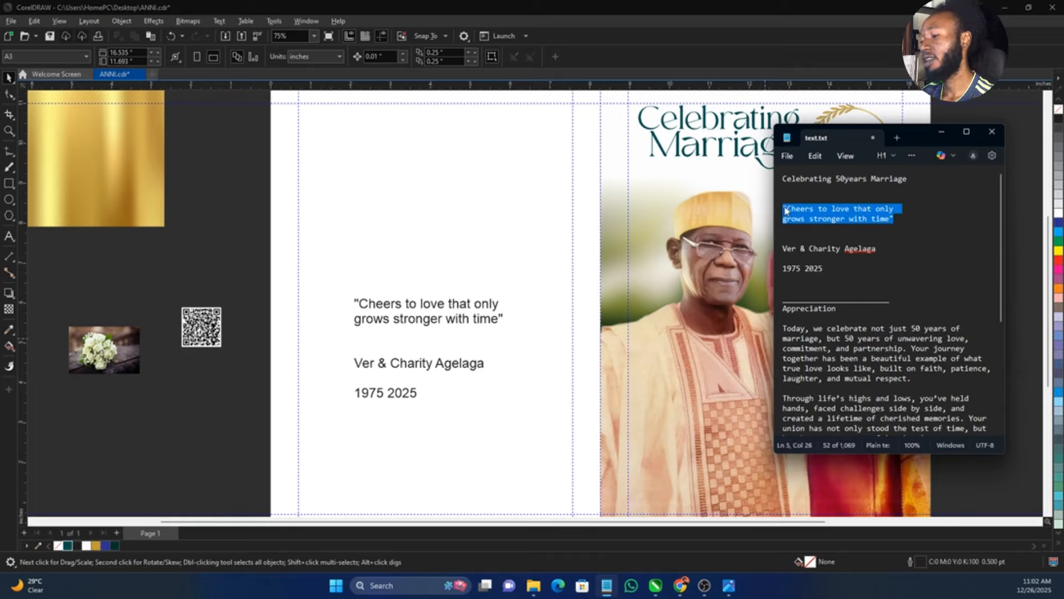
- Return to CorelDRAW and paste the quote as artistic text on the cover, just below the headline
left_click(199, 446)
left_click(9, 236)
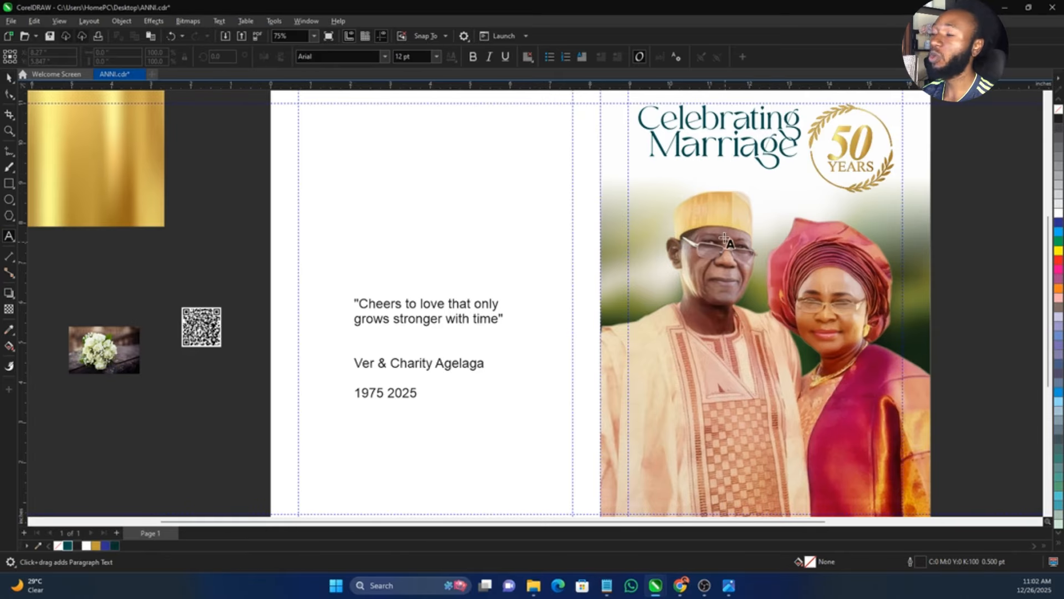
left_click(706, 199)
key("ctrl+v")
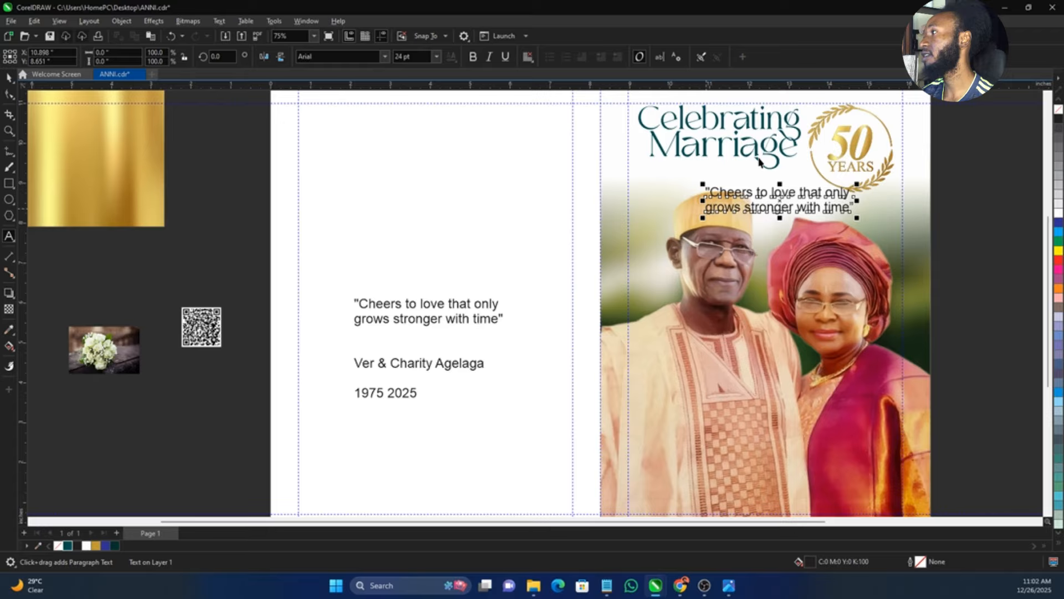
- Scale the cover quote down to about 15.7 pt and move it under "Marriage", above the man's cap
scroll(755, 161, "up", 2)
scroll(791, 205, "up", 1)
key("ctrl+space")
left_click_drag(922, 253, 830, 241)
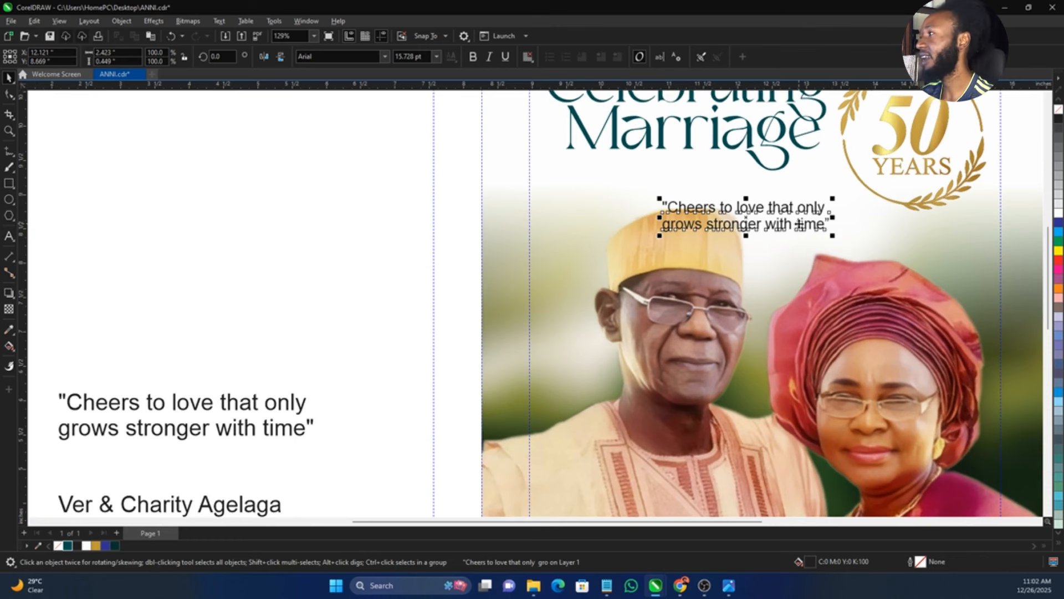
left_click_drag(799, 223, 691, 193)
- Set the cover quote in Times New Roman italic and move it slightly up and right, closer beneath "Marriage"
left_click(353, 56)
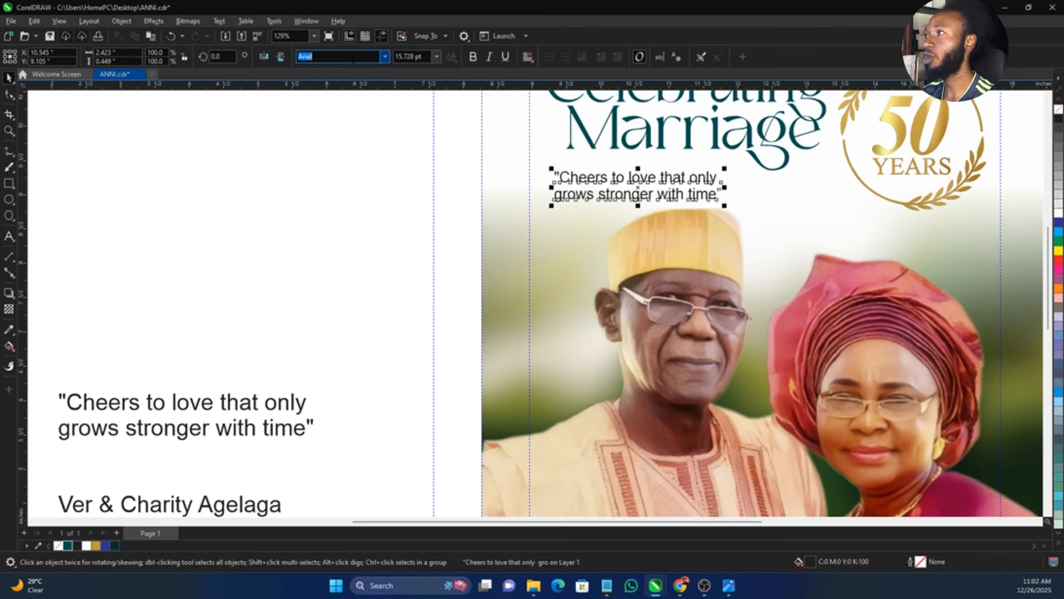
type("Times New Roman")
key("Return")
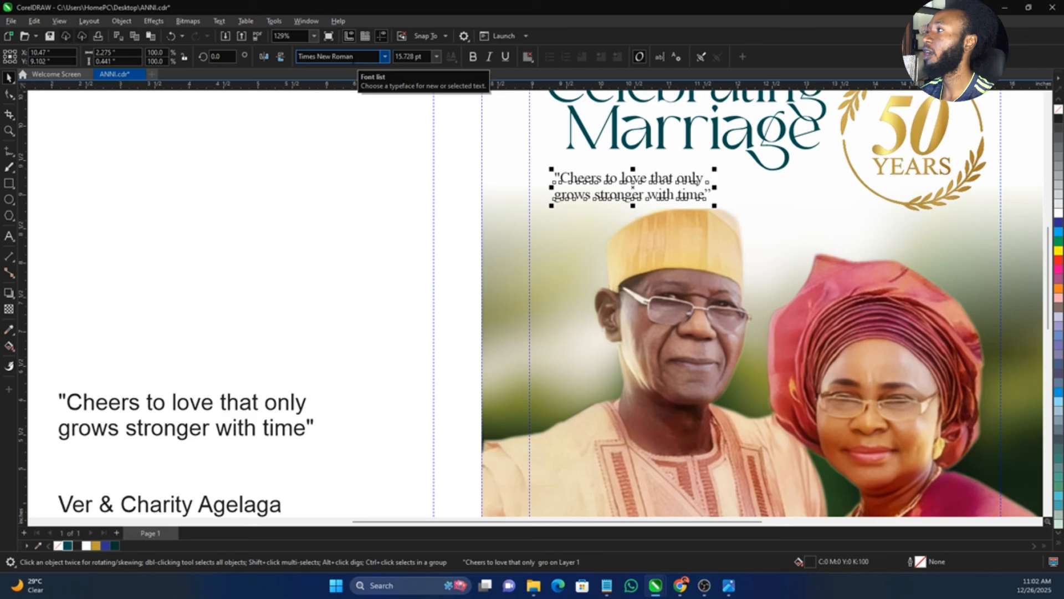
left_click(490, 57)
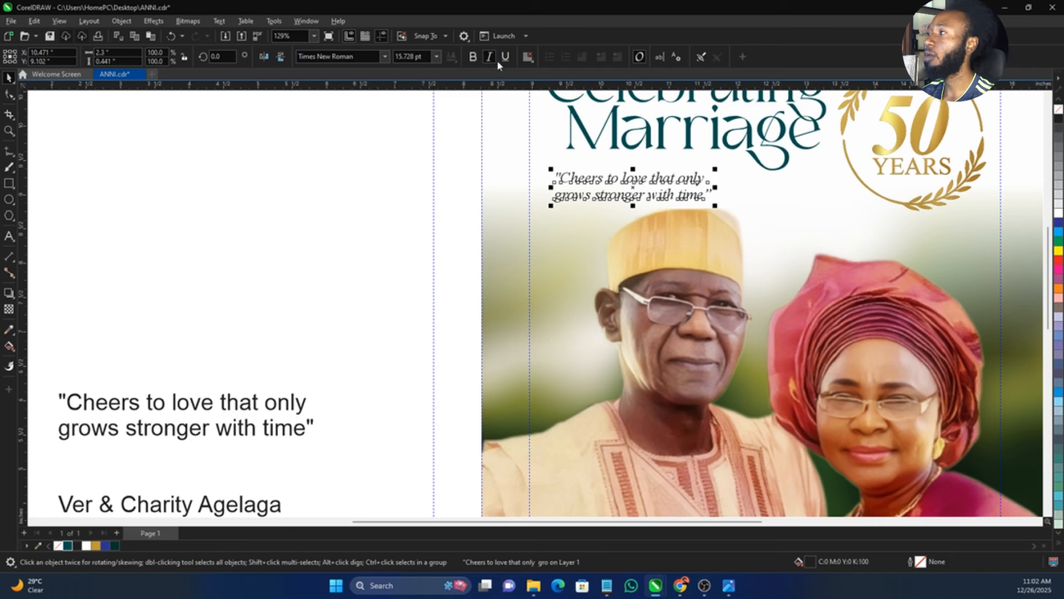
scroll(722, 119, "up", 2)
mouse_move(668, 220)
left_mouse_down()
mouse_move(693, 213)
mouse_move(668, 220)
left_mouse_up()
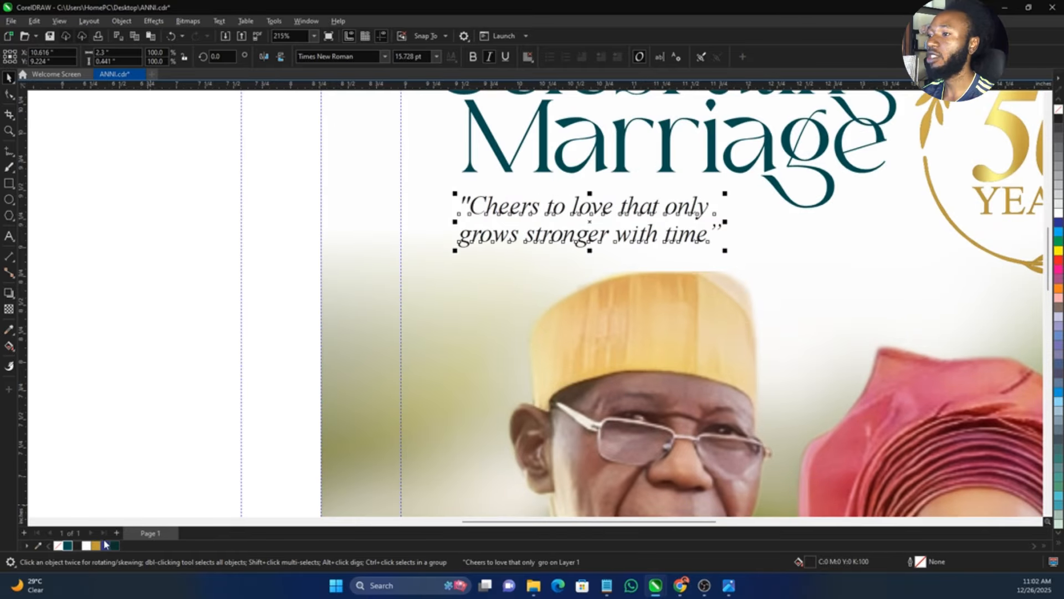
- Fill the cover quote with the gold document colour and tighten the spacing between its two lines
left_click(101, 545)
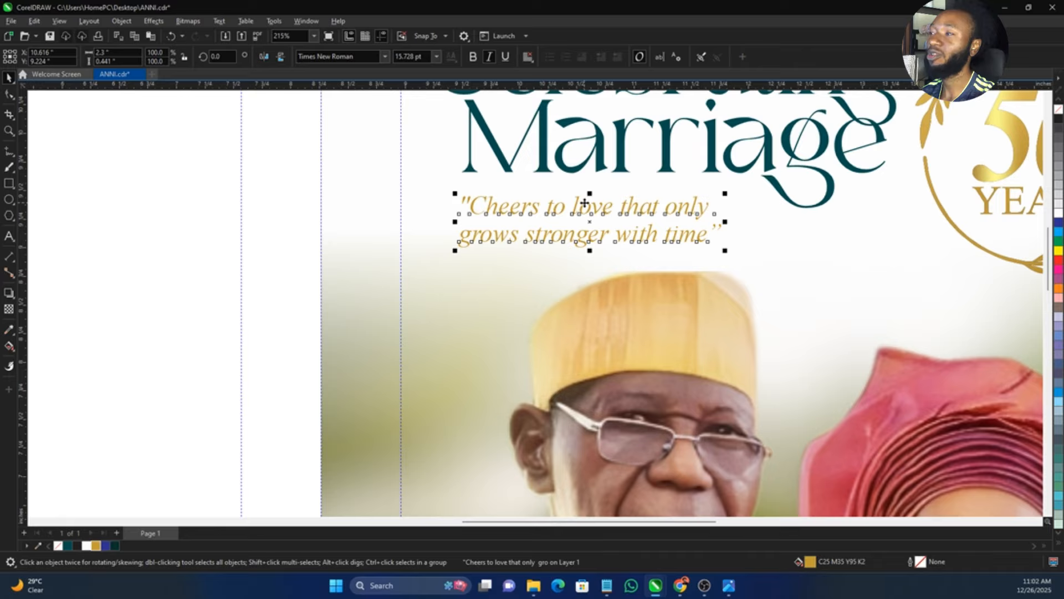
left_click(9, 94)
scroll(651, 221, "up", 2)
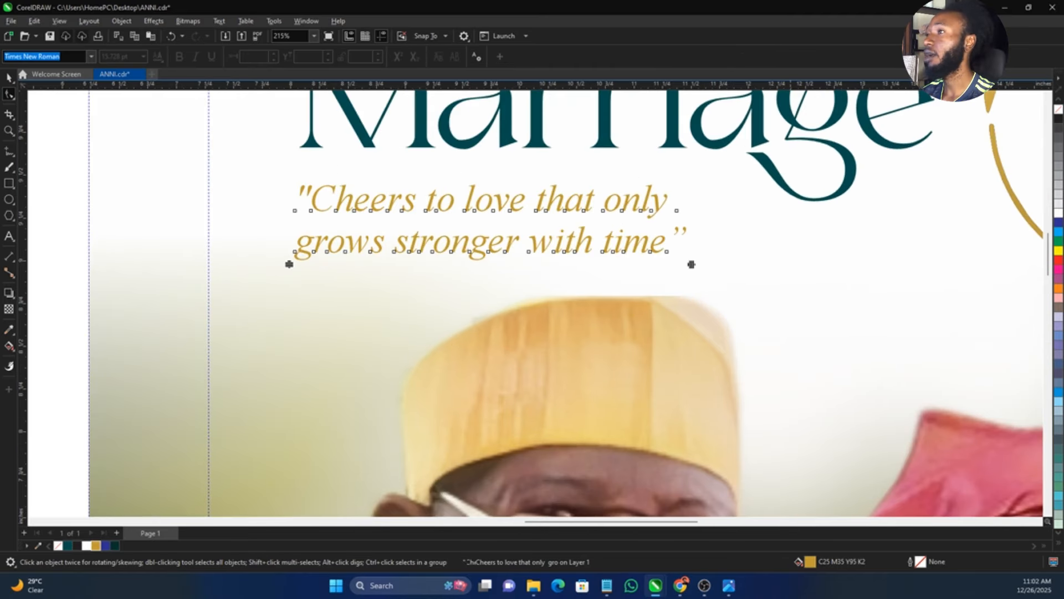
left_click_drag(291, 265, 305, 239)
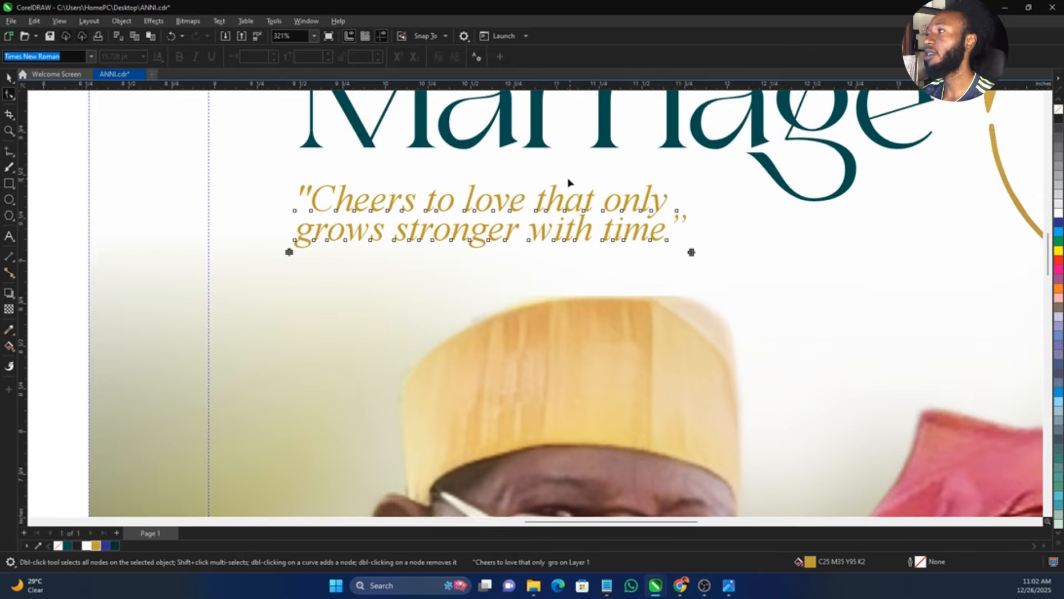
- Nudge the gold quote slightly upward, closer beneath "Marriage"
key("space")
left_click_drag(580, 204, 578, 200)
key("F4")
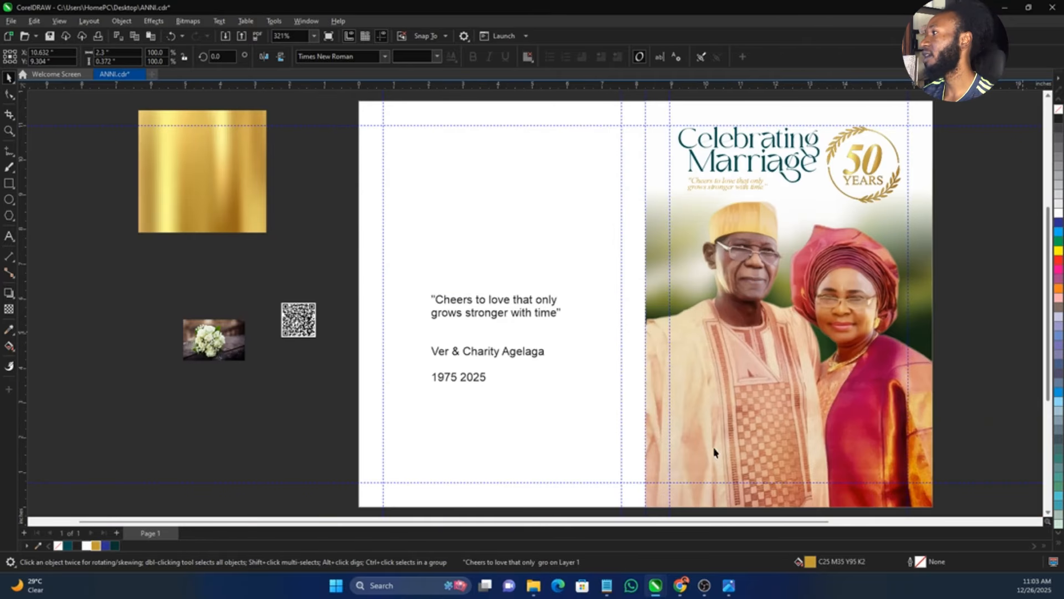
- Delete both lines of the leftover black quote from the blank half of the page
left_click(514, 314)
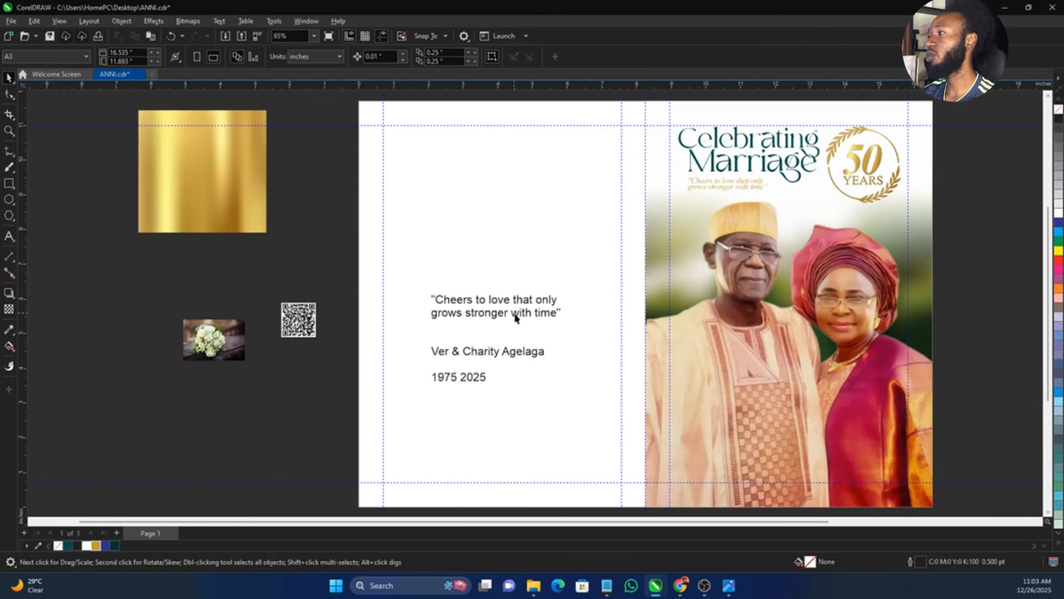
double_click(562, 316)
key("Delete")
left_click(525, 302)
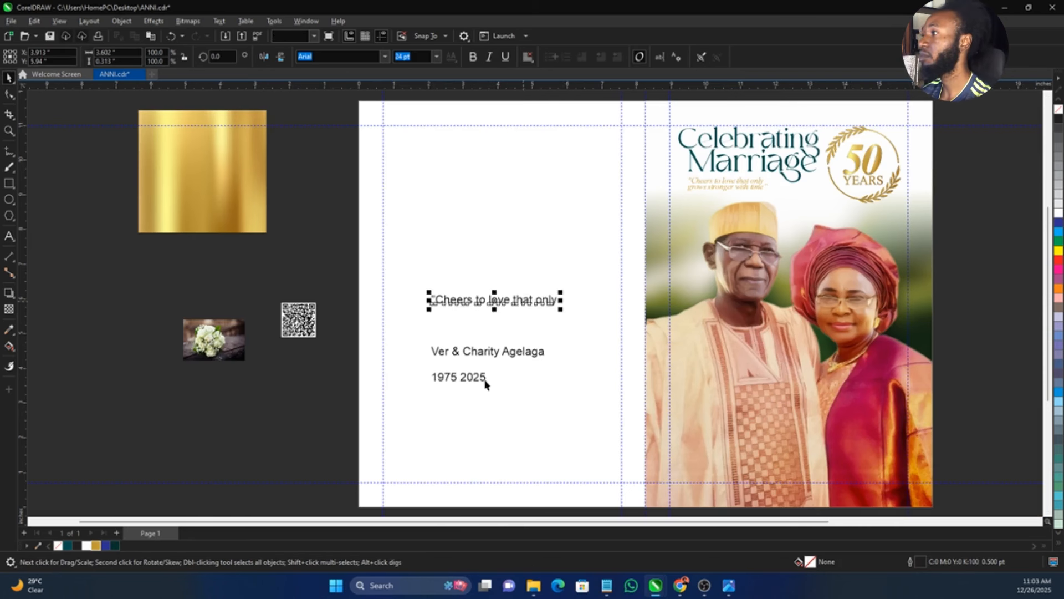
key("Delete")
- Move the couple's names text from the blank half onto the lower part of the cover photo
left_click(515, 353)
left_click_drag(515, 354, 801, 413)
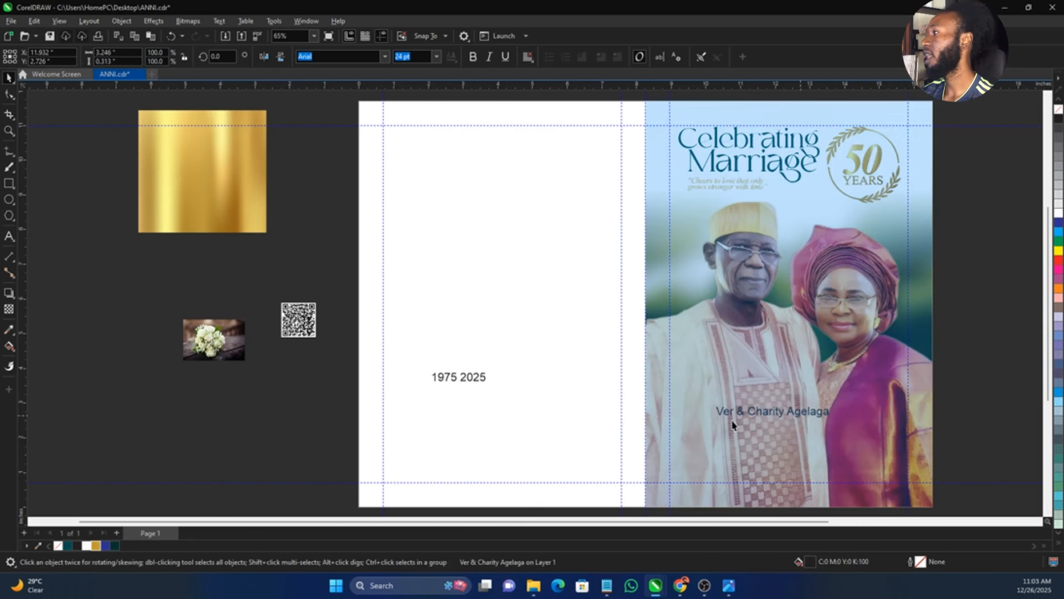
key("z")
left_click_drag(589, 352, 979, 517)
scroll(386, 343, "down", 3)
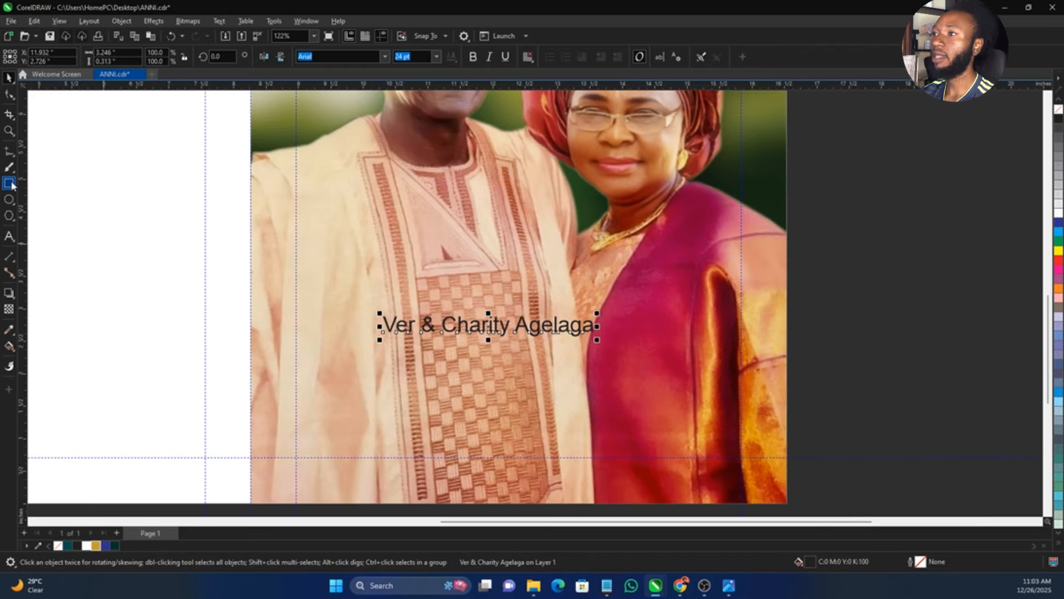
- Draw a rectangle about 8.27 by 4.04 inches over the photo's lower part, filled with dark emerald and without an outline
left_click_drag(251, 242, 783, 504)
key("space")
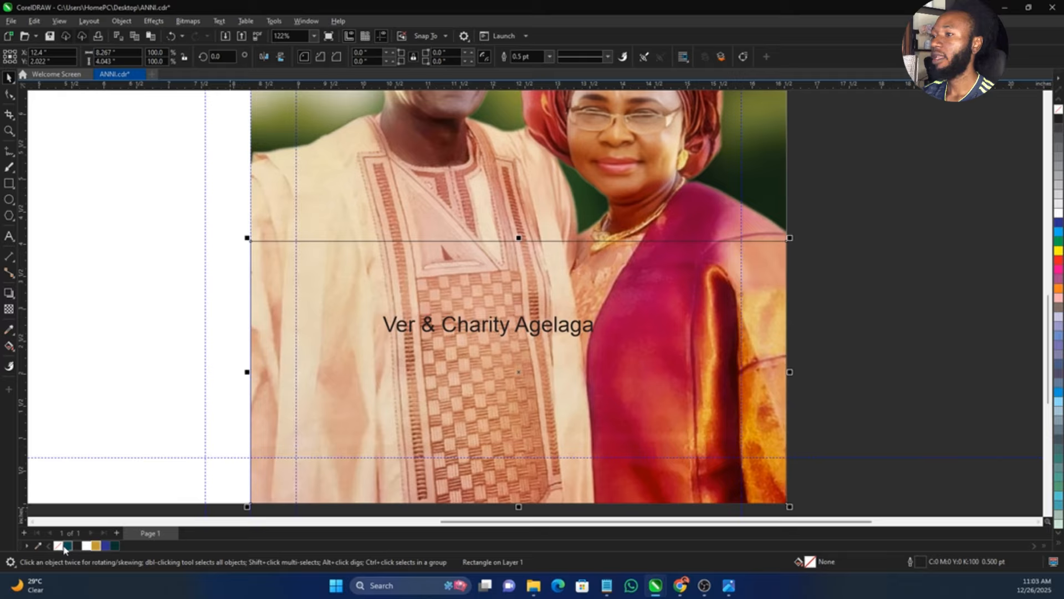
left_click(67, 546)
right_click(58, 546)
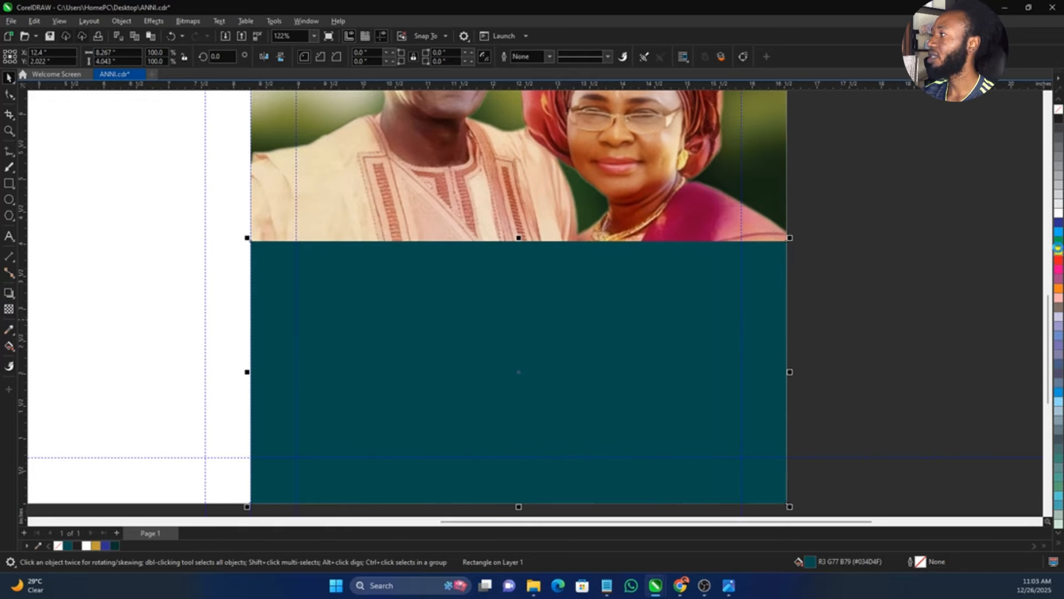
right_click(1059, 250)
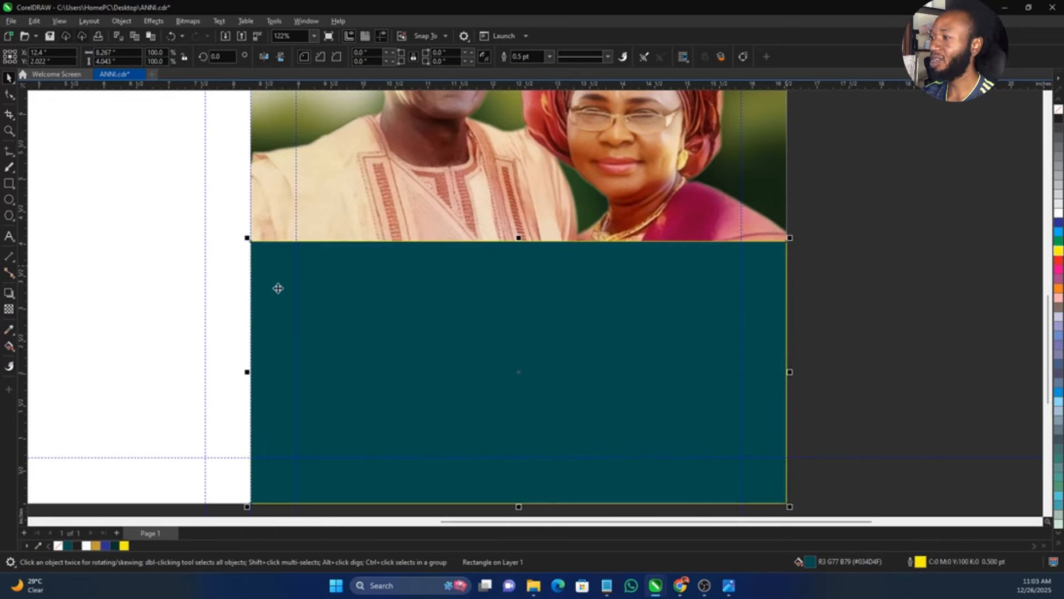
key("ctrl+z")
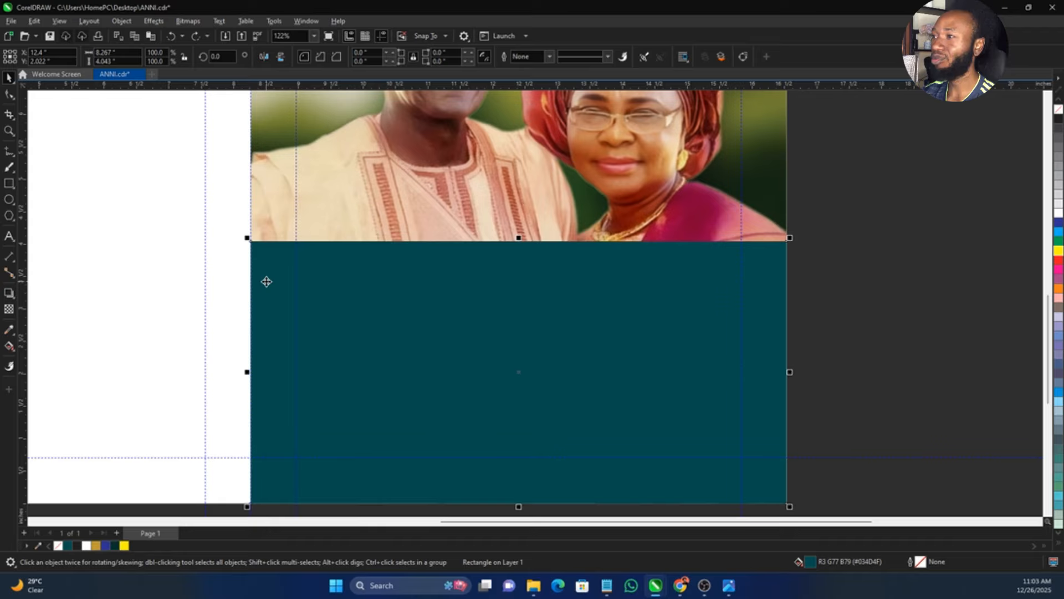
- Fade the emerald rectangle upward with a linear transparency starting at 40, and stretch its upper edge to a height of about 4.47 inches
left_click(8, 310)
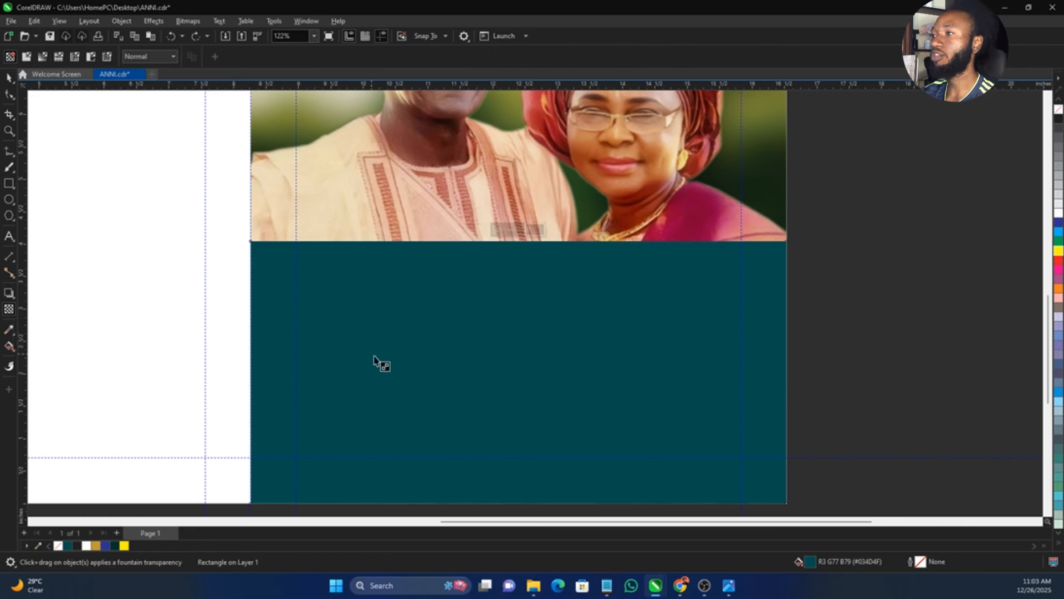
left_click_drag(518, 424, 520, 244)
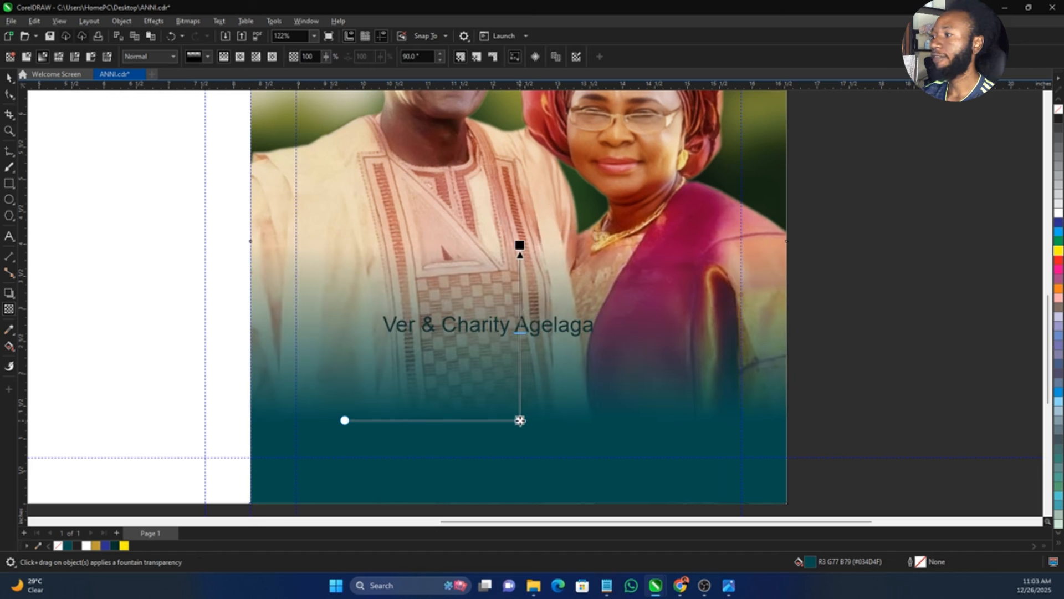
left_click(519, 420)
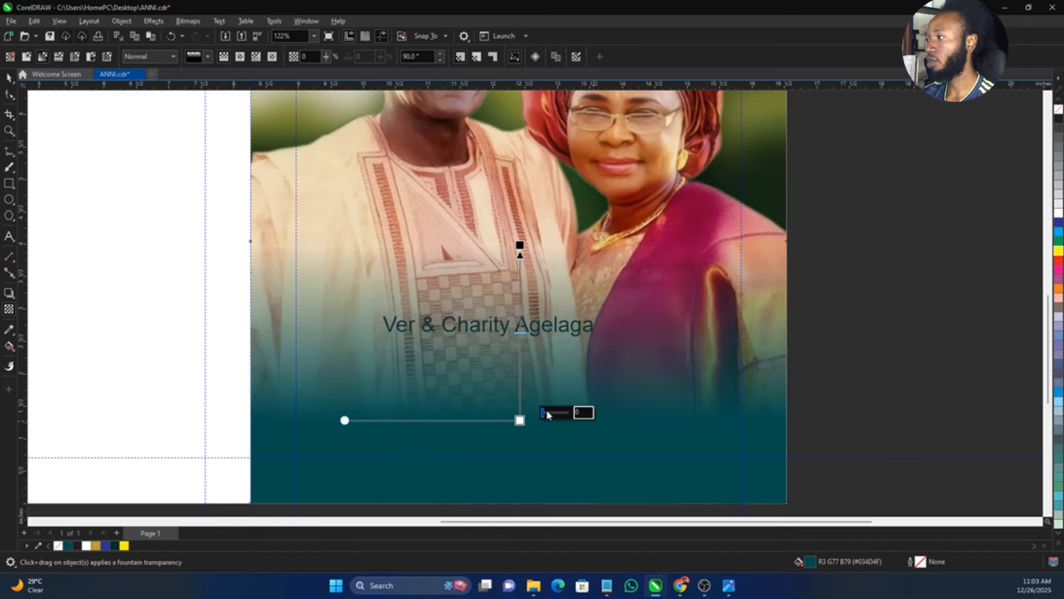
left_click_drag(548, 412, 556, 414)
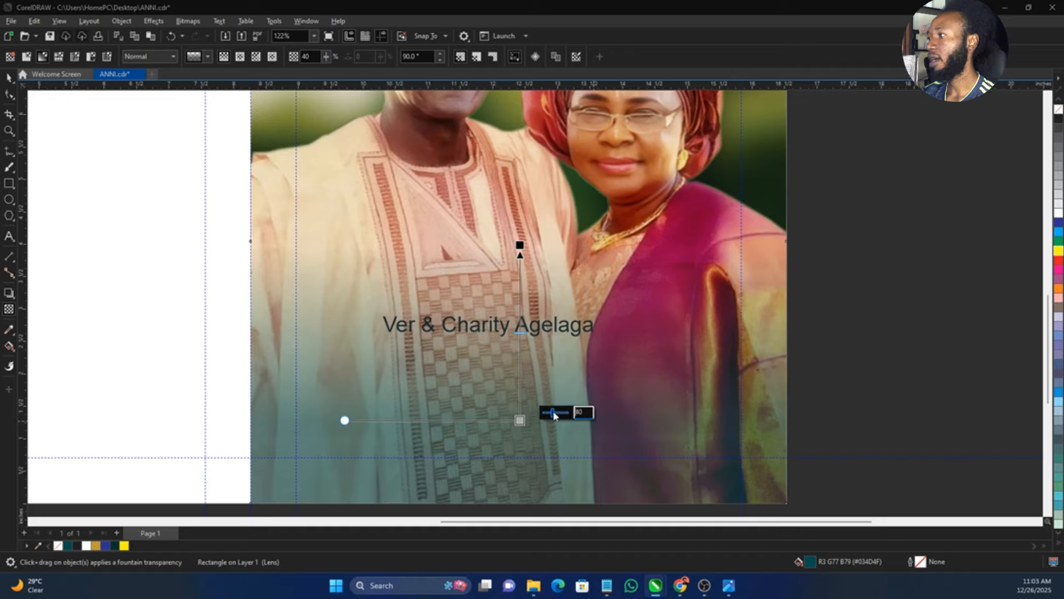
key("space")
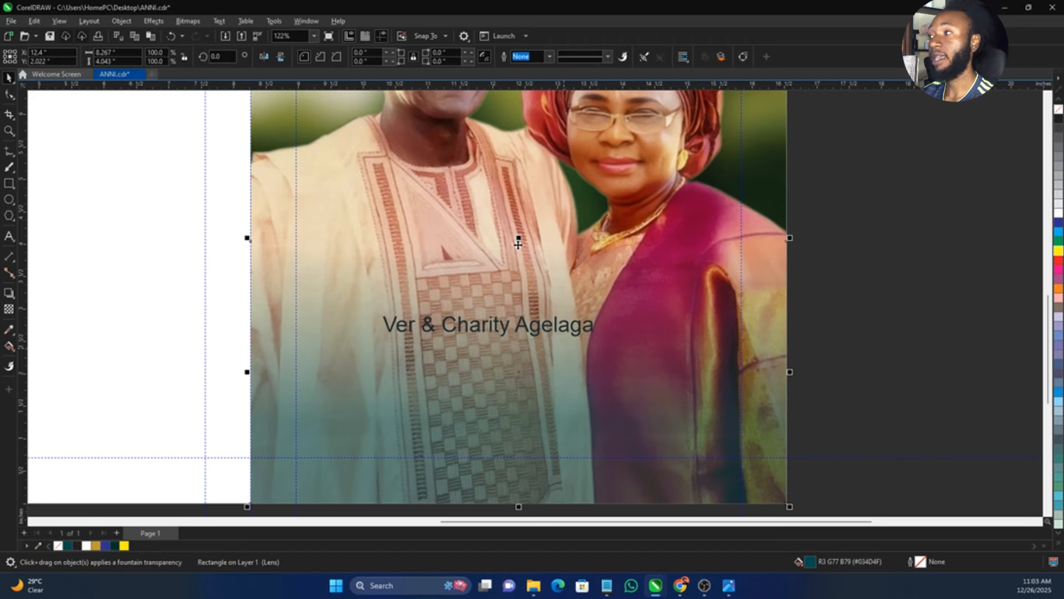
left_click_drag(518, 237, 519, 210)
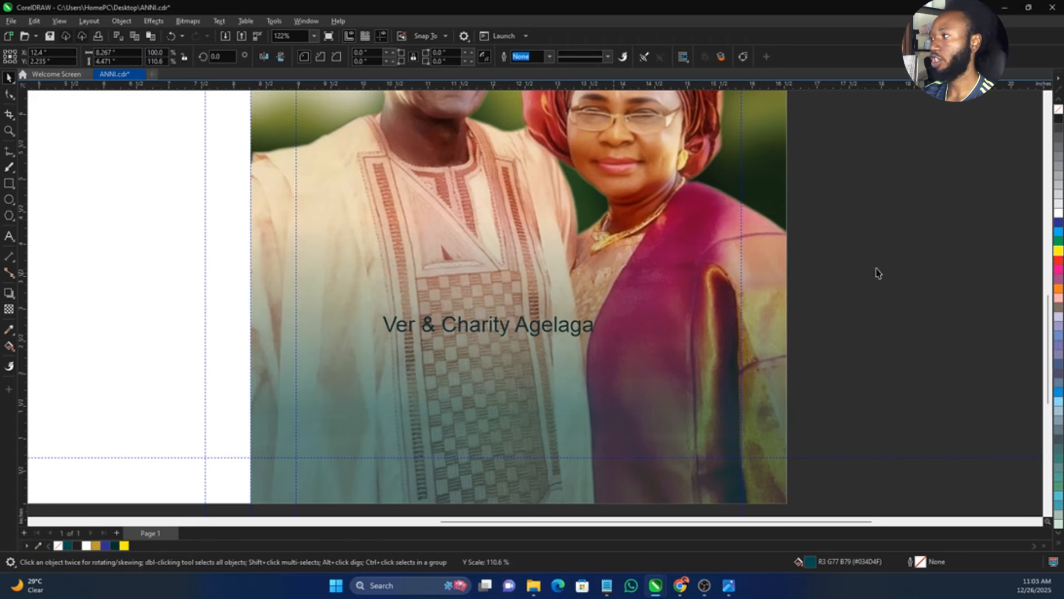
- Colour the couple's names white and put the surname on its own line as a separate text object
left_click_drag(893, 264, 341, 425)
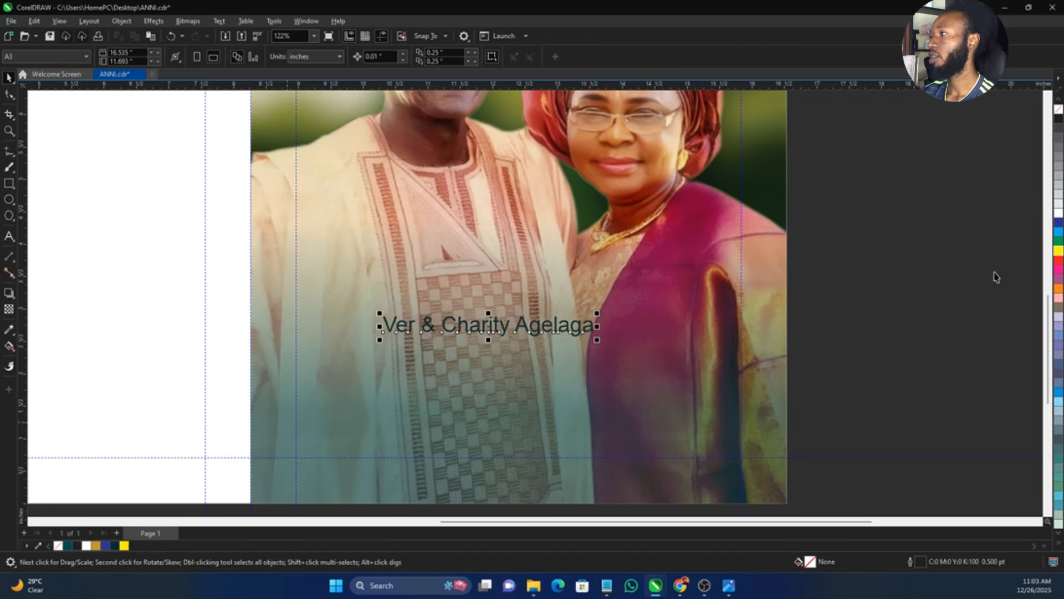
left_click(1059, 213)
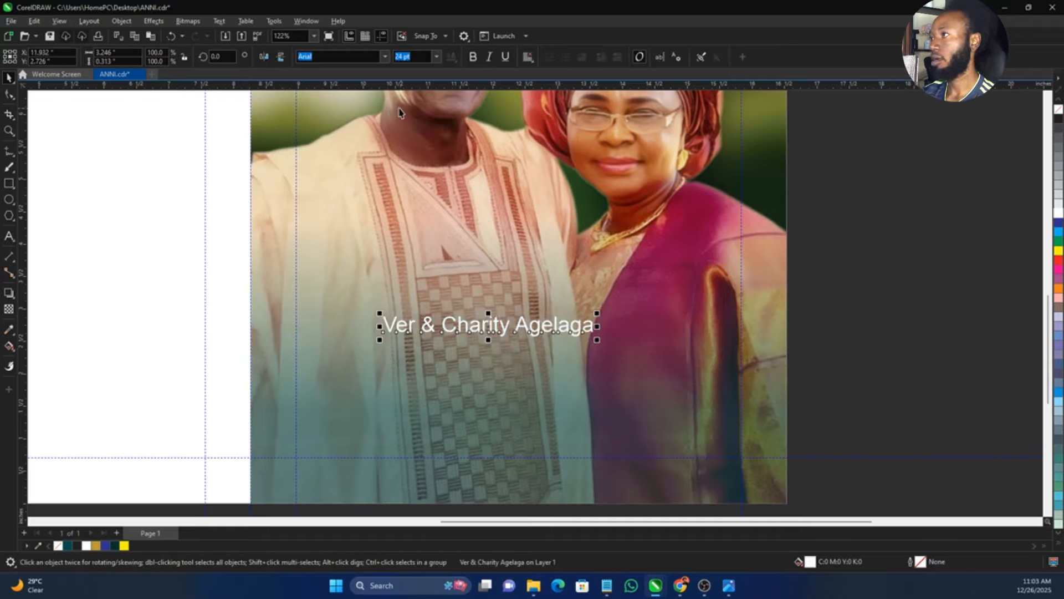
double_click(517, 332)
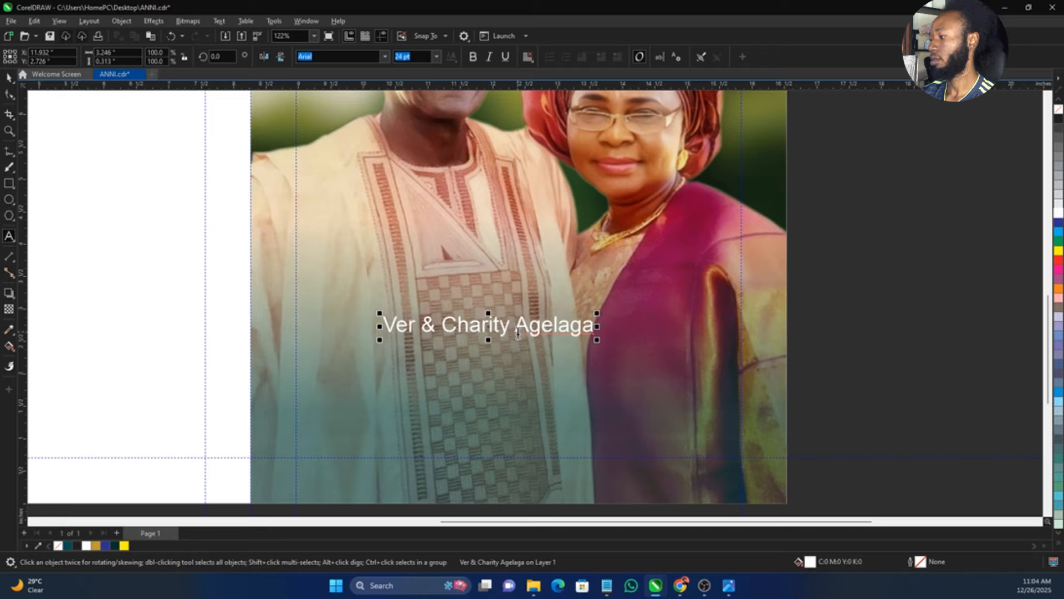
key("Return")
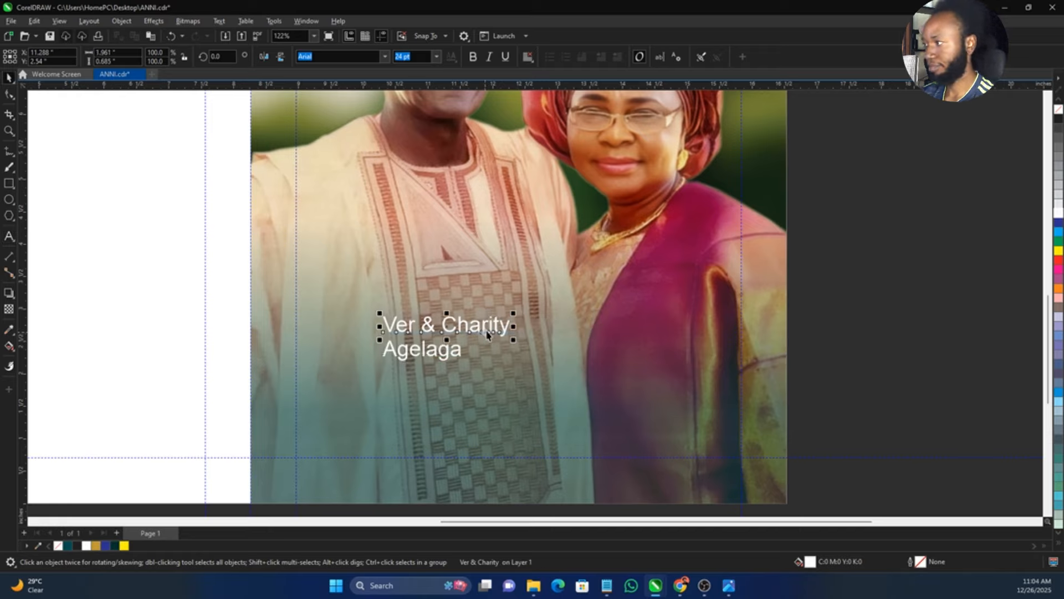
- Set the surname in Edwardian Script ITC, enlarge it to about 184 pt and spread it between the cover's side guidelines
left_click(444, 356)
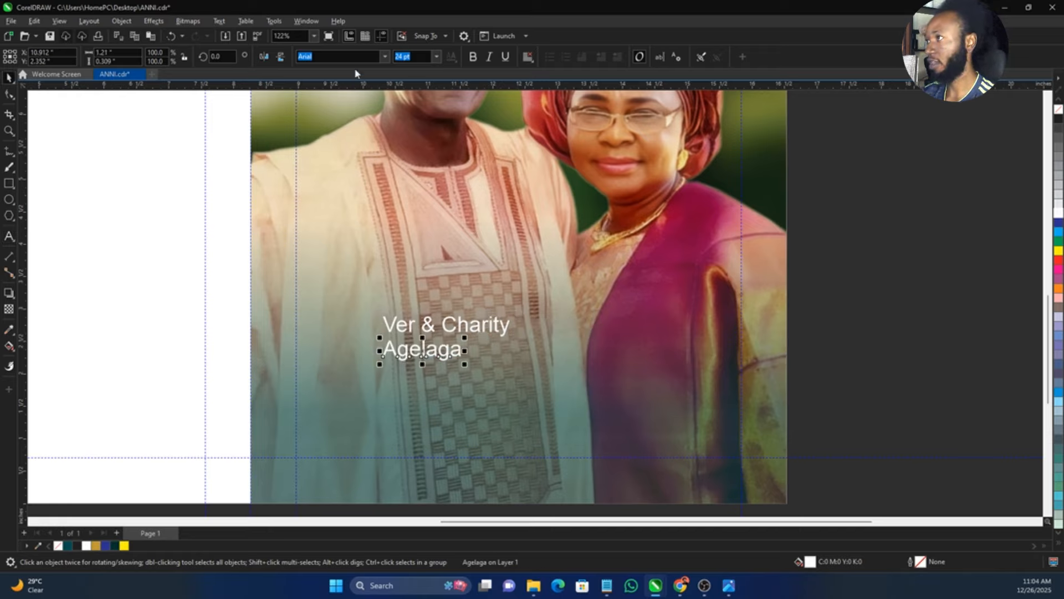
type("Edwardian Script ITC")
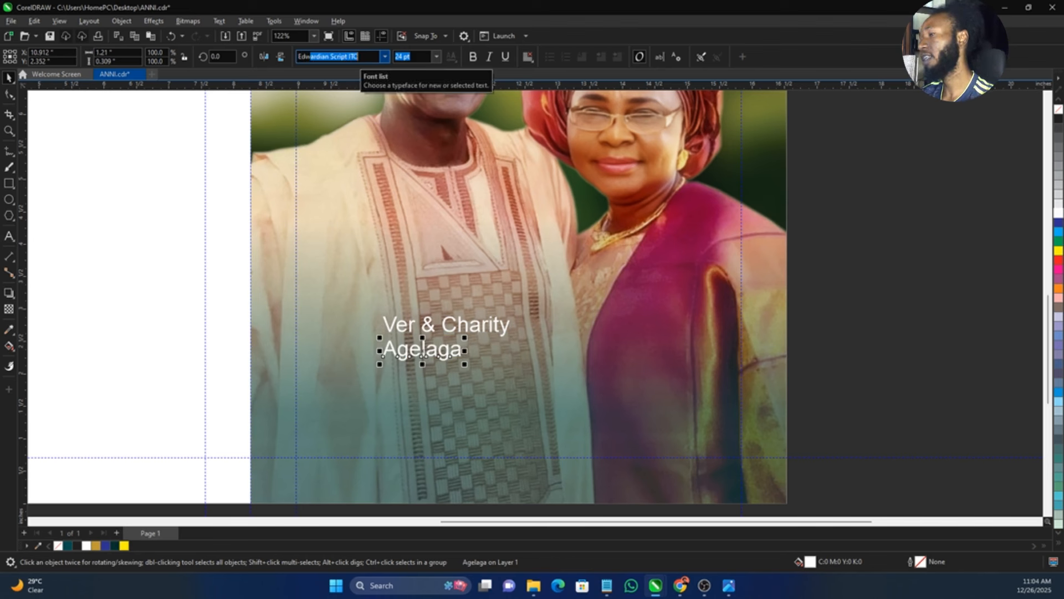
type("w")
key("Return")
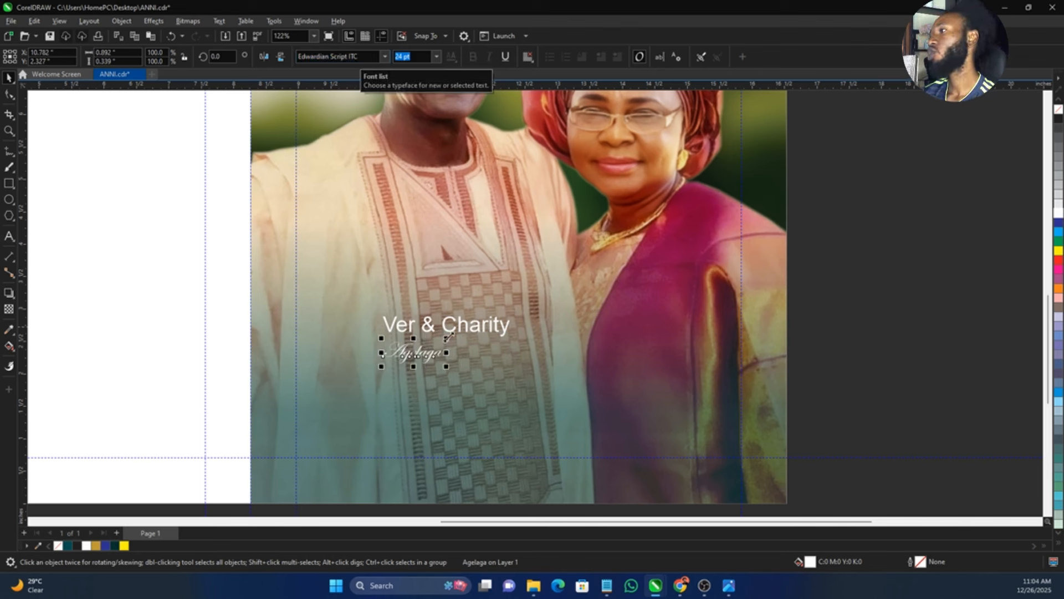
left_click_drag(447, 338, 647, 238)
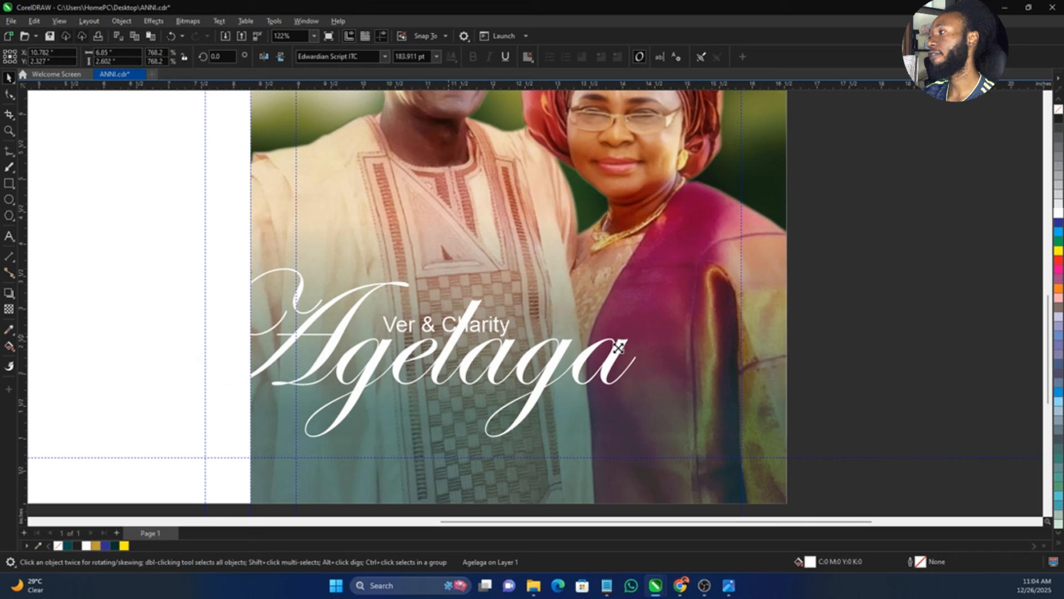
left_click_drag(630, 355, 729, 352)
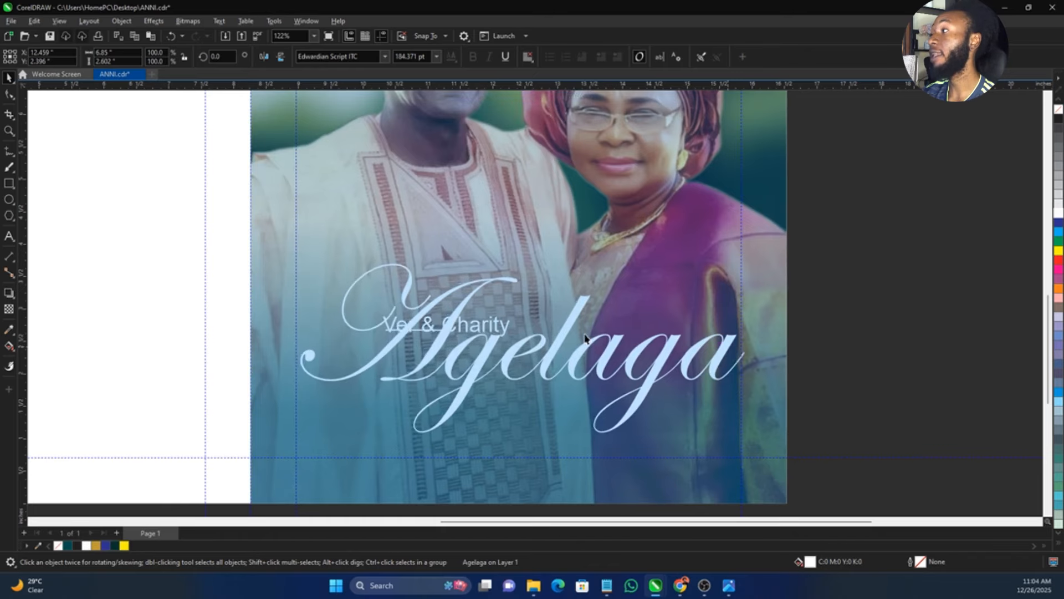
- Move the couple's first names above the script surname and set them in Times New Roman
left_click_drag(511, 330, 594, 240)
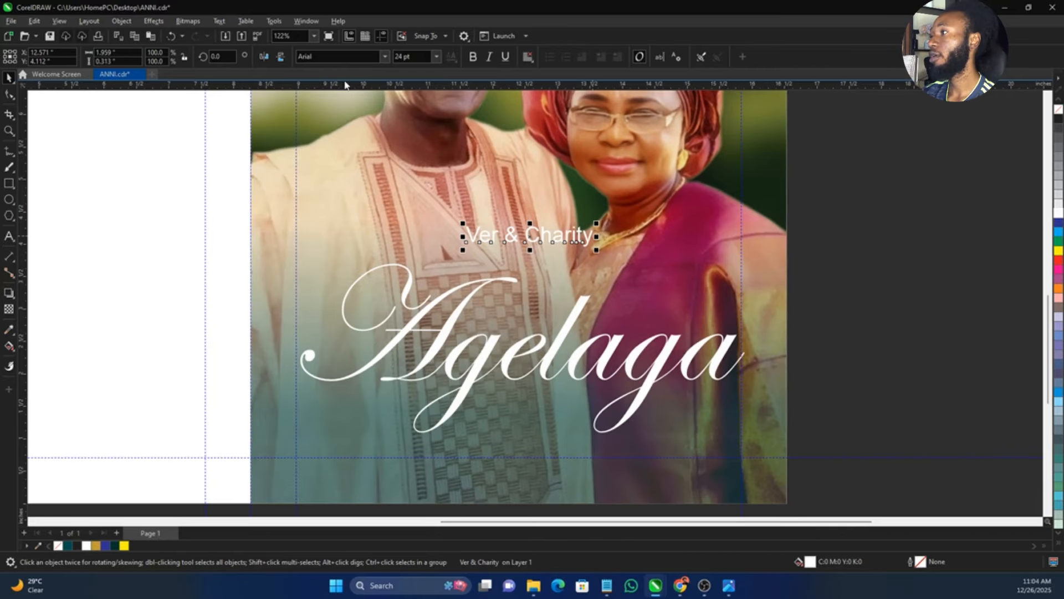
left_click(342, 59)
type("Times New Roman")
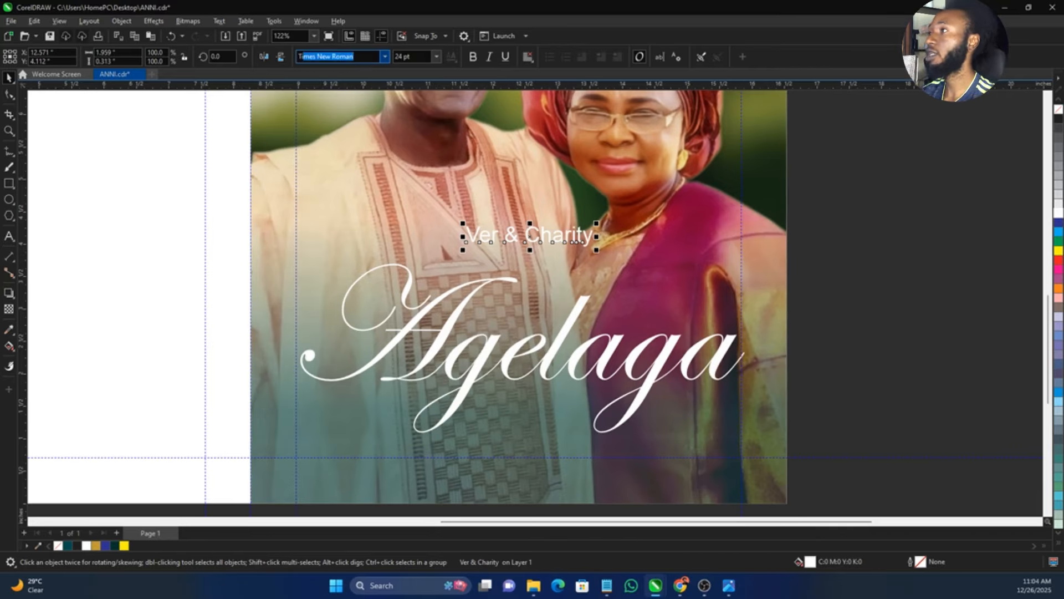
key("Return")
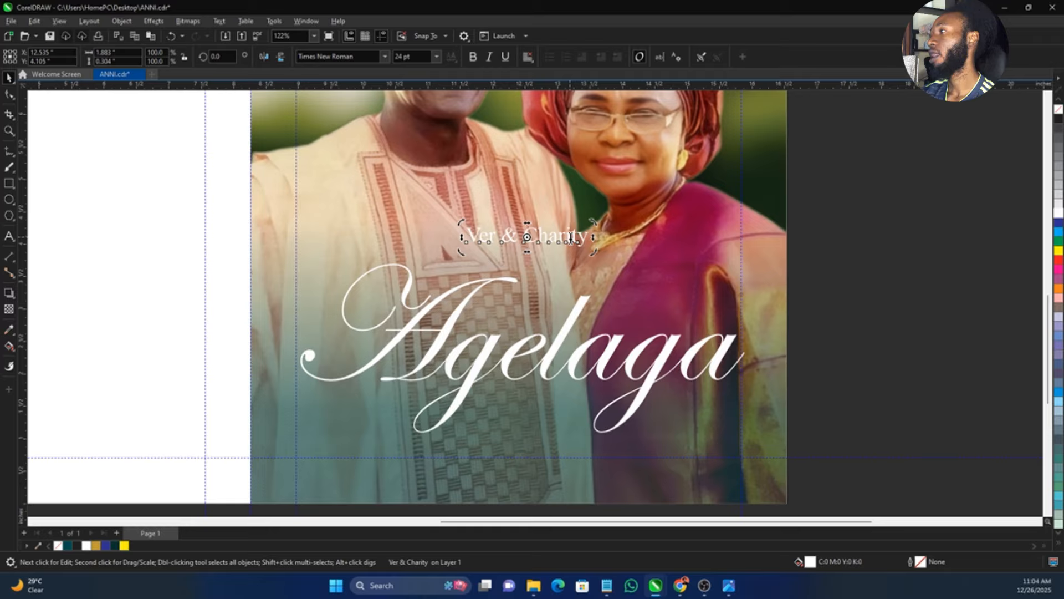
- Change the first names to uppercase, then enlarge them to about 35.4 pt and place them tightly above the surname
double_click(571, 238)
key("shift+F3")
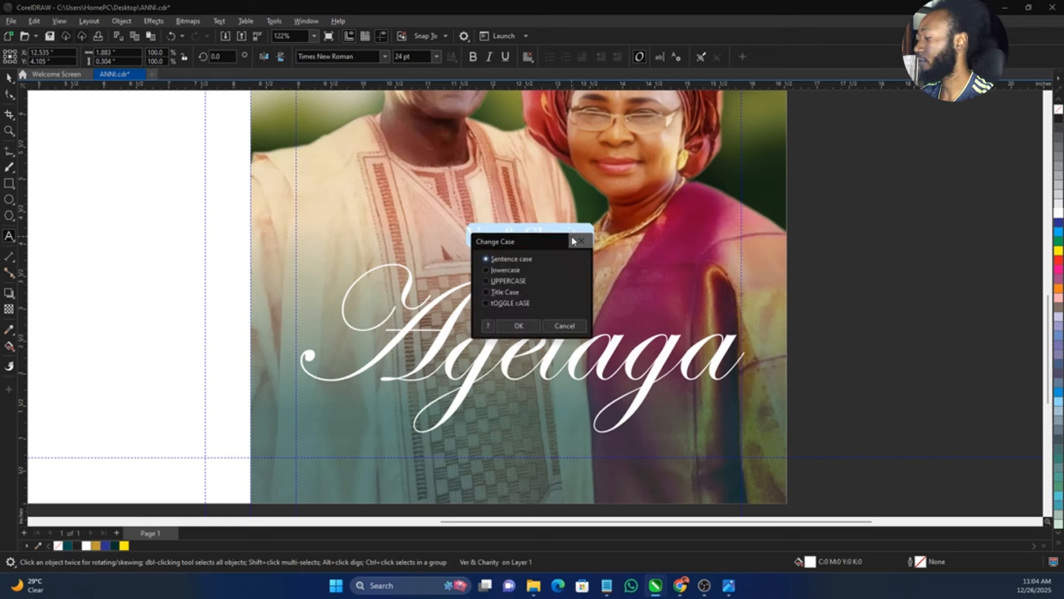
key("Return")
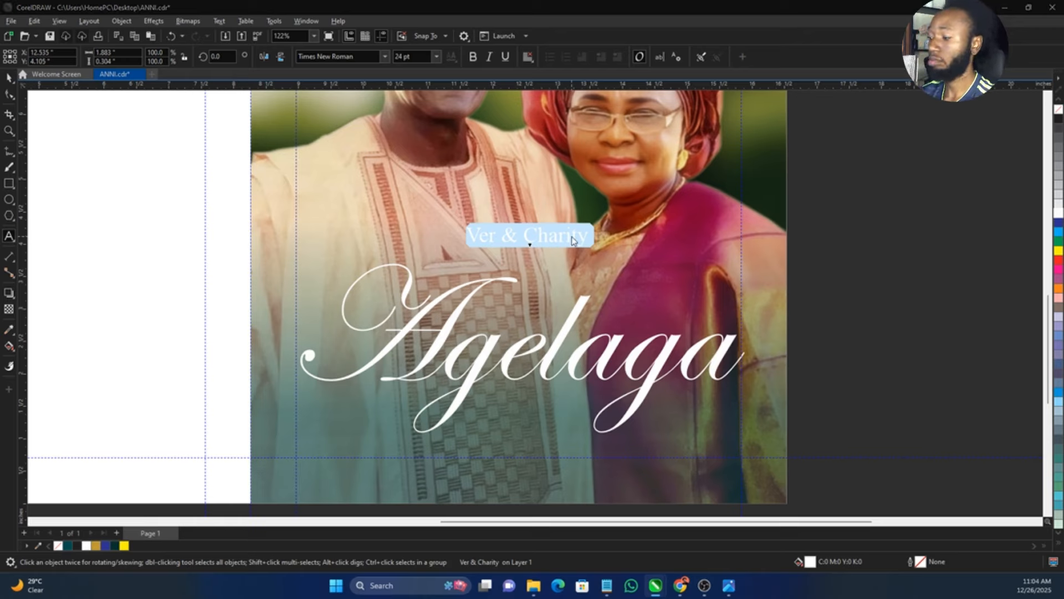
left_click_drag(636, 248, 653, 274)
- Select the first names and surname together, shift them slightly and fine-tune their combined size within the cover guidelines
left_click(660, 364, "shift")
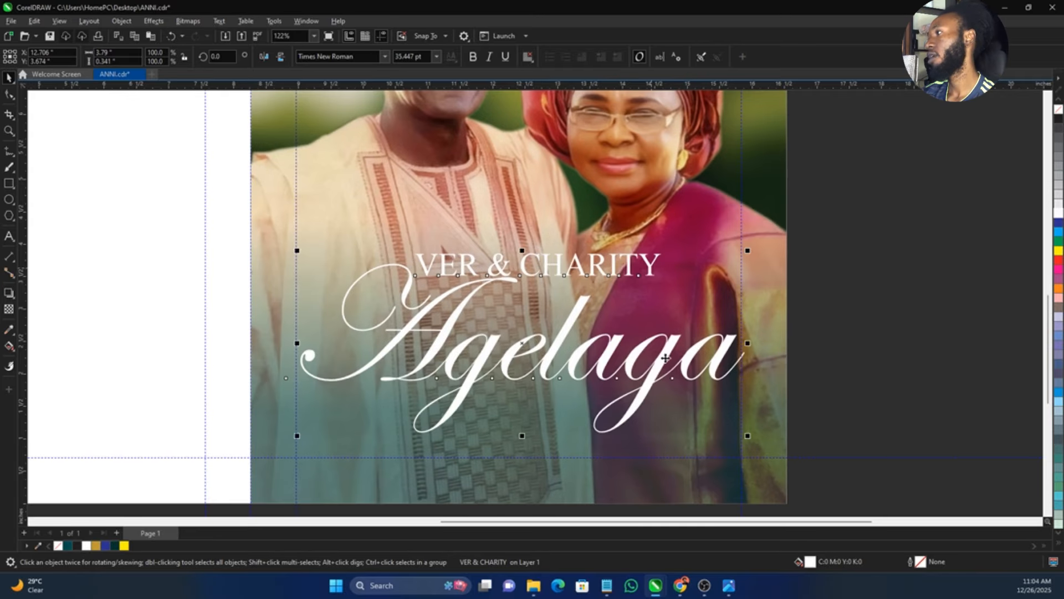
left_click_drag(661, 364, 653, 359)
left_click_drag(747, 446, 743, 442)
left_click(870, 368)
- Move the "1975 2025" text onto the cover, just below the surname and above the lower guideline
scroll(658, 348, "down", 2)
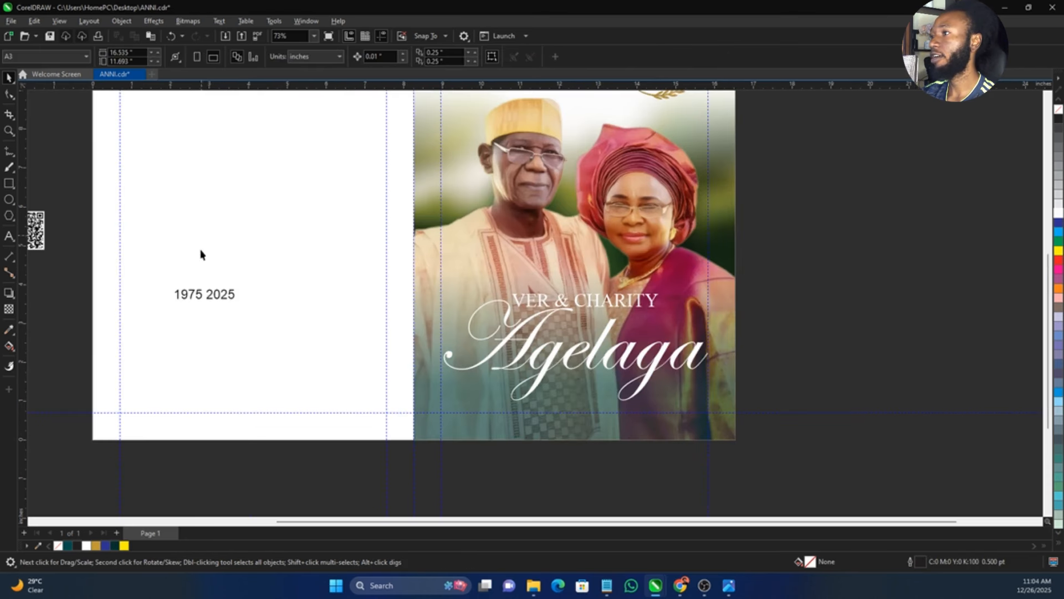
left_click_drag(226, 300, 589, 407)
scroll(723, 440, "up", 5)
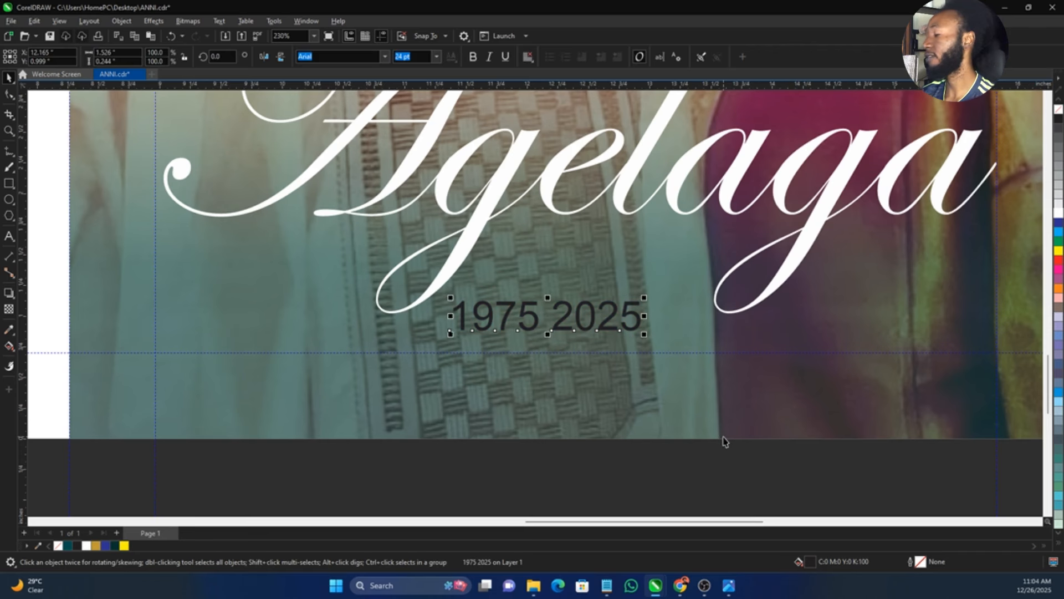
- Color the "1975 2025" text white, widen the gap between the years, and shrink it to about 17.6 pt just above the lower guideline
left_click(1059, 212)
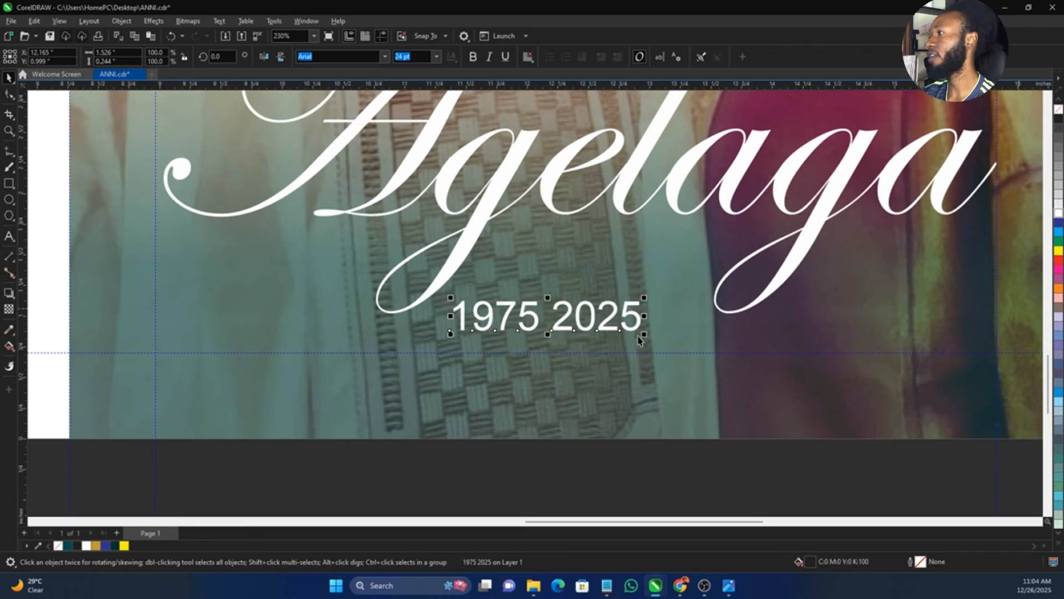
double_click(552, 325)
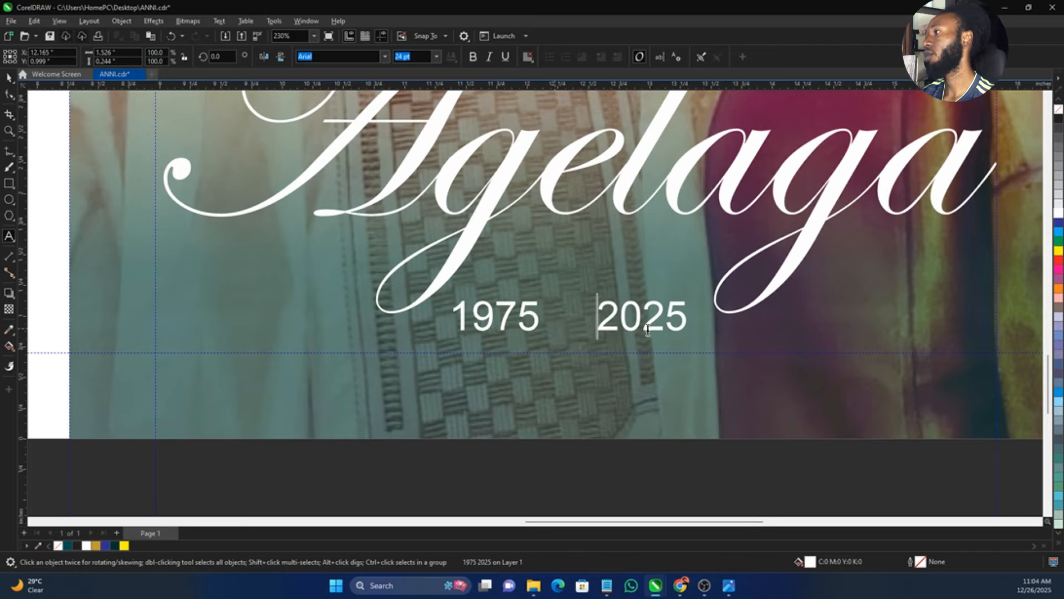
mouse_move(690, 335)
left_mouse_down()
mouse_move(661, 346)
mouse_move(647, 320)
mouse_move(682, 350)
left_mouse_up()
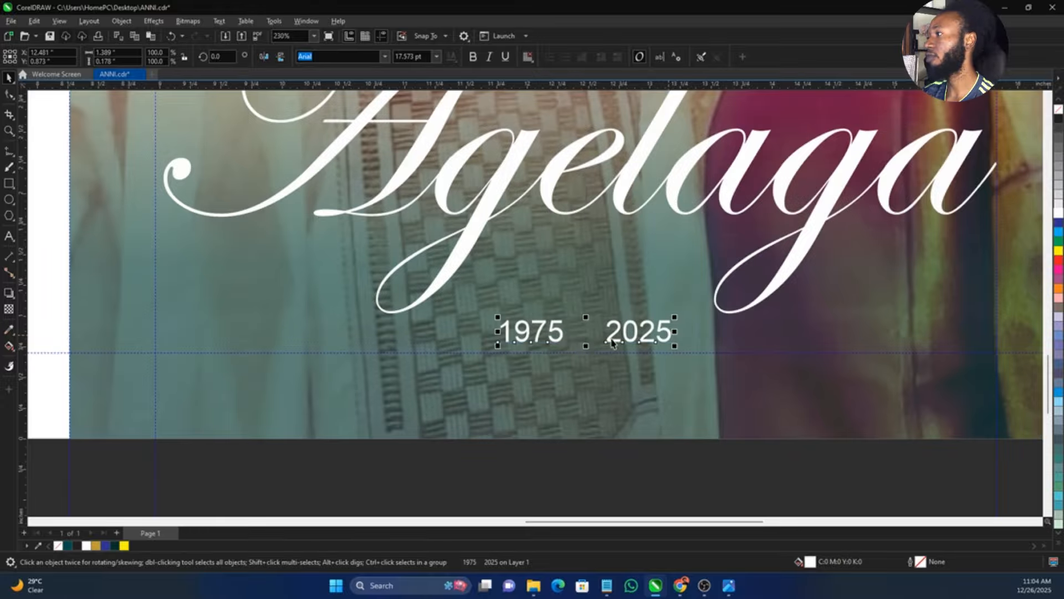
- Draw a thin white rectangle about 0.51 in wide as a bar just above "1975"
scroll(583, 345, "up", 1)
scroll(583, 345, "up", 1)
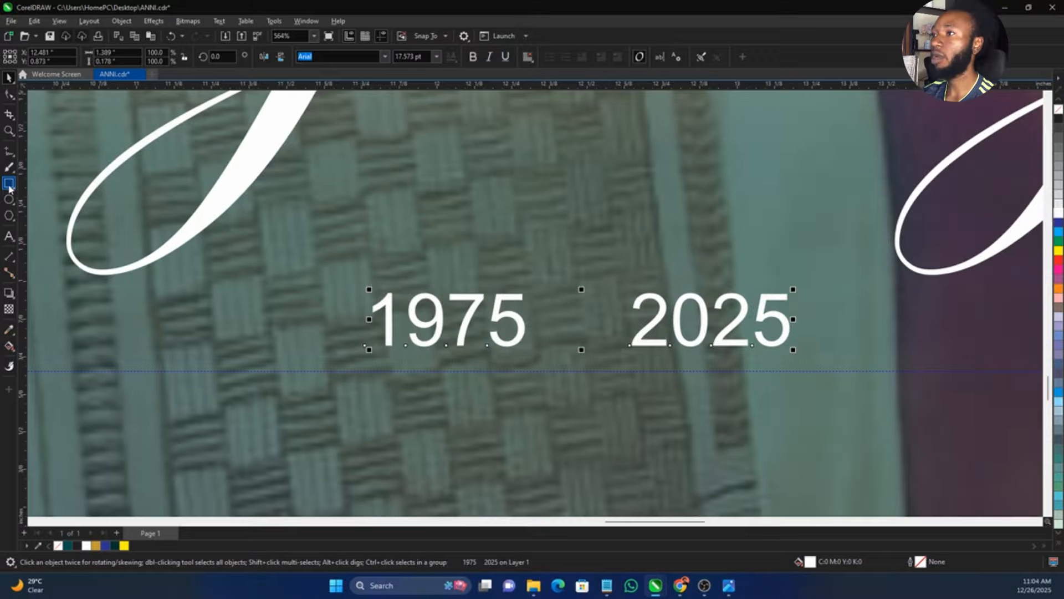
left_click_drag(488, 275, 525, 275)
key("space")
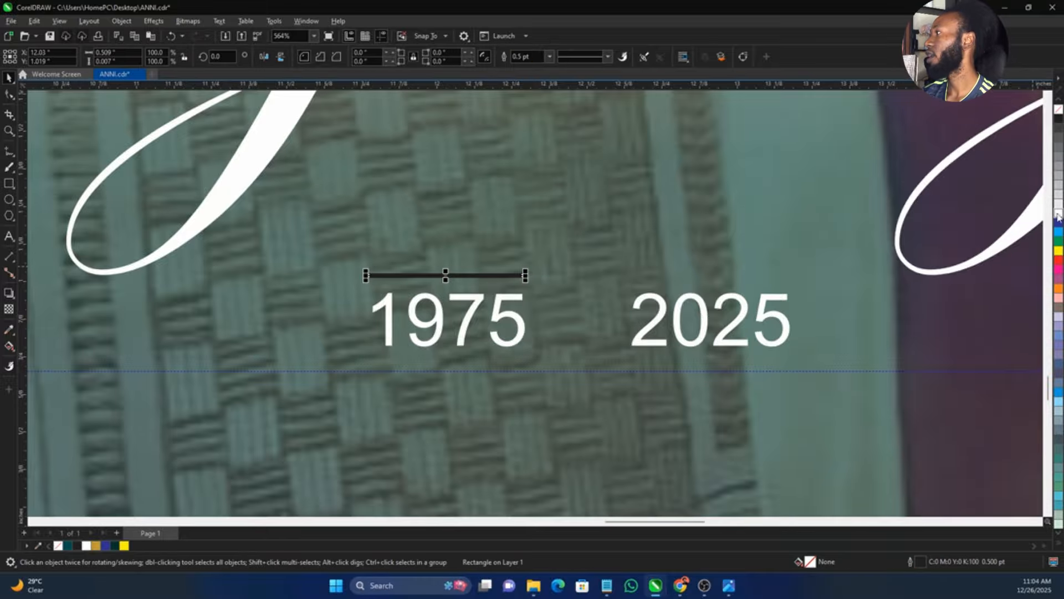
right_click(1060, 110)
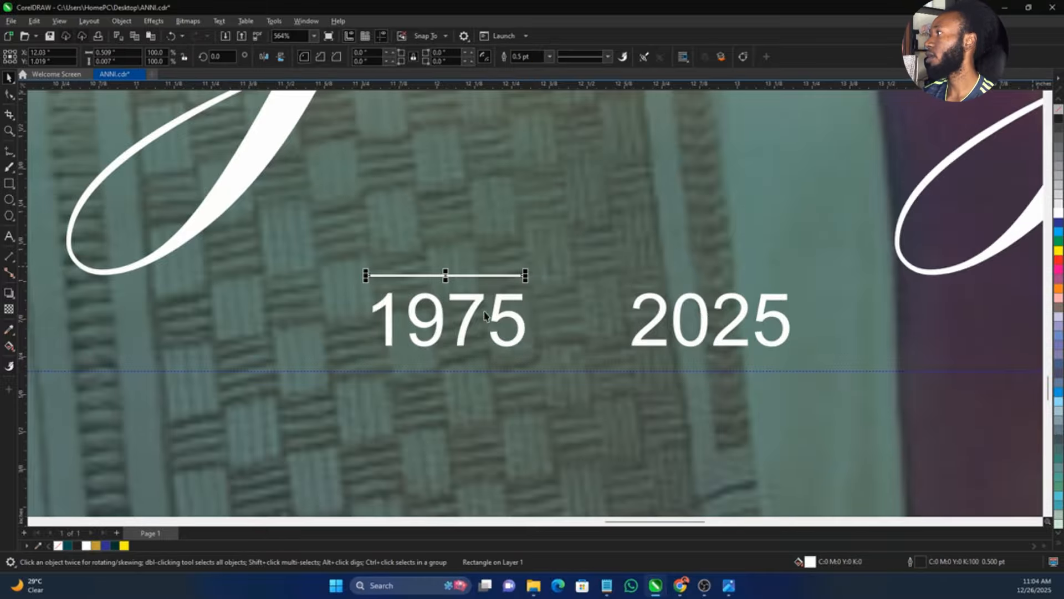
- Duplicate the white bar below "1975", then copy both bars to frame "2025"
left_click_drag(469, 276, 475, 367)
left_click(473, 277, "shift")
left_click_drag(478, 278, 748, 288)
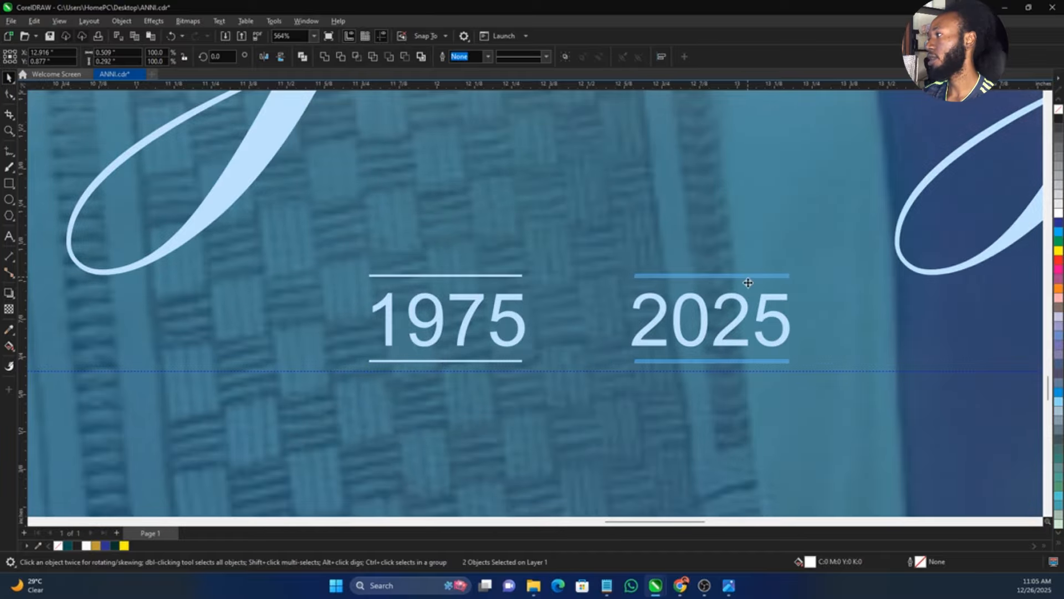
- Switch to Pinterest in Chrome and search for "love icon"
left_click(679, 587)
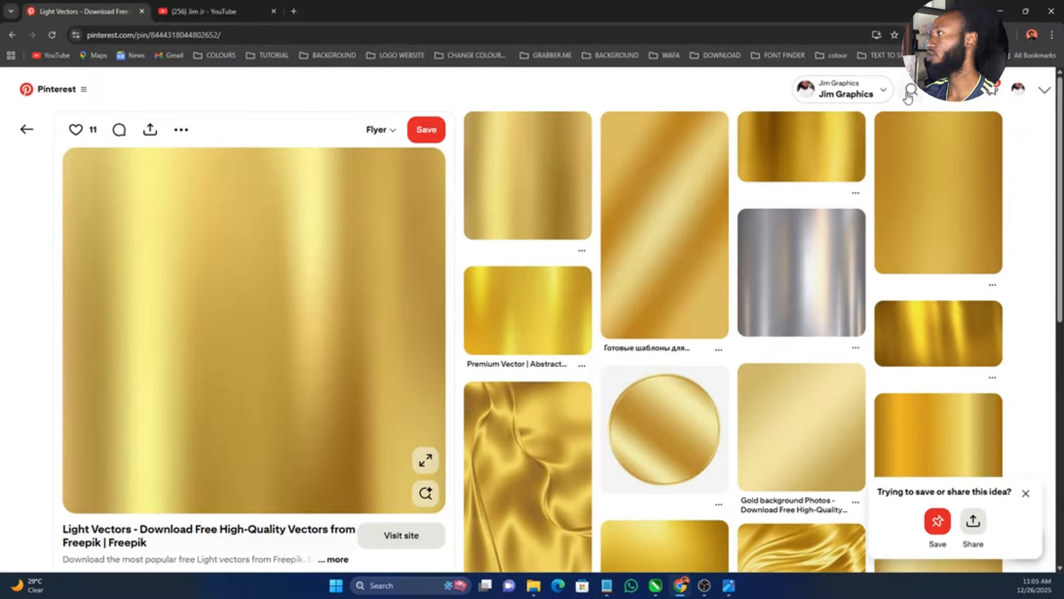
key("/")
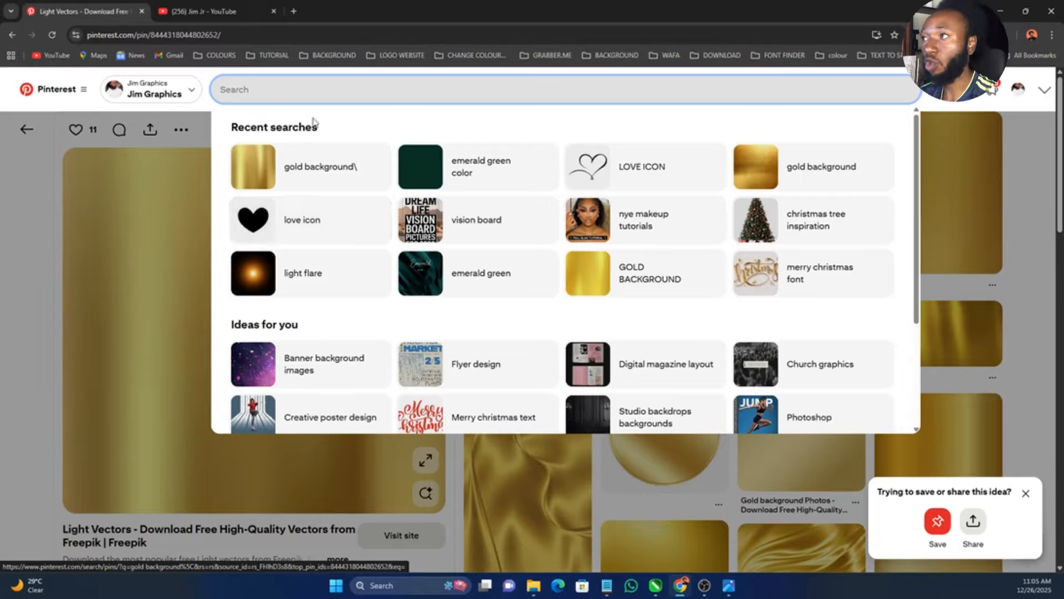
type("love icon")
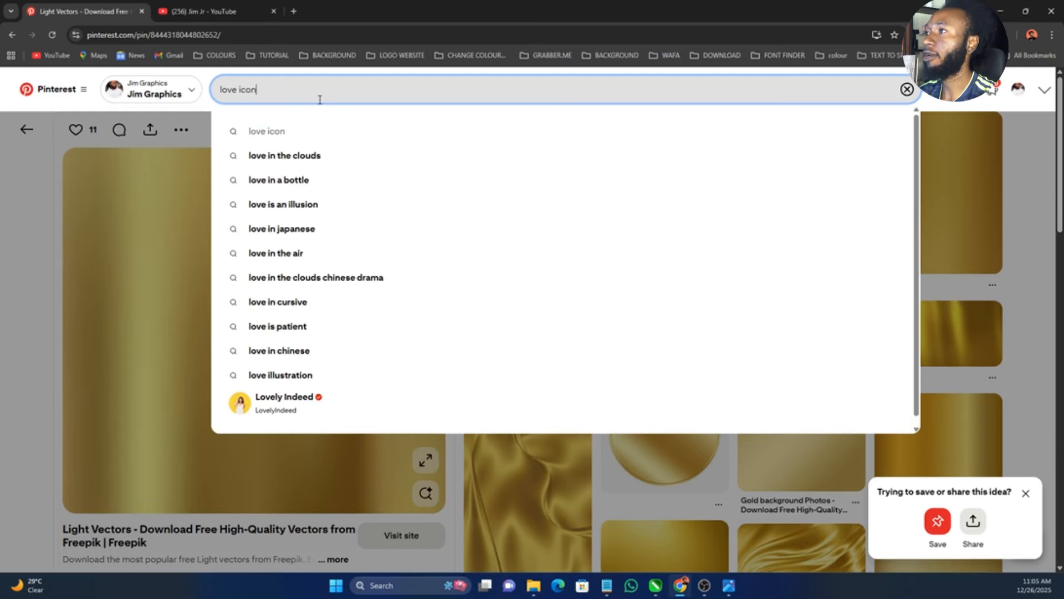
key("Return")
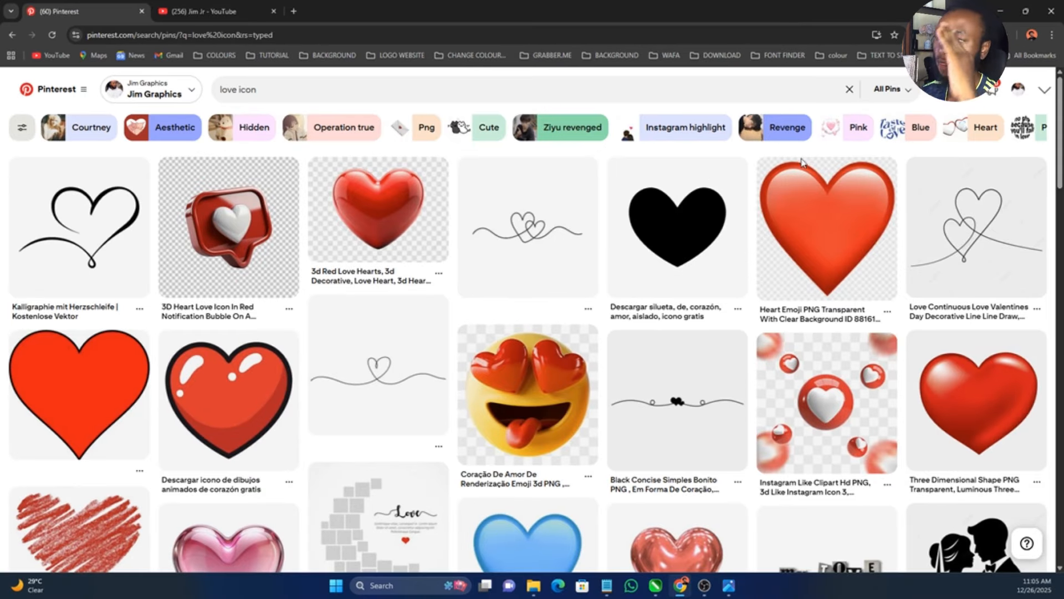
- Open the solid black heart result, choose the related "Black Heart by designsworld" pin and copy its image
left_click(691, 227)
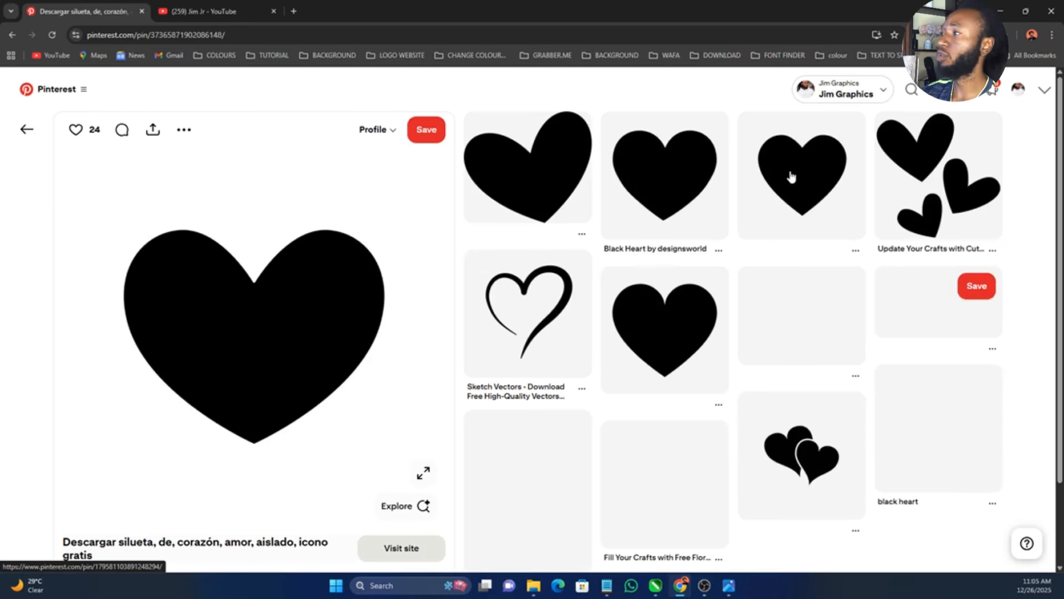
left_click(698, 174)
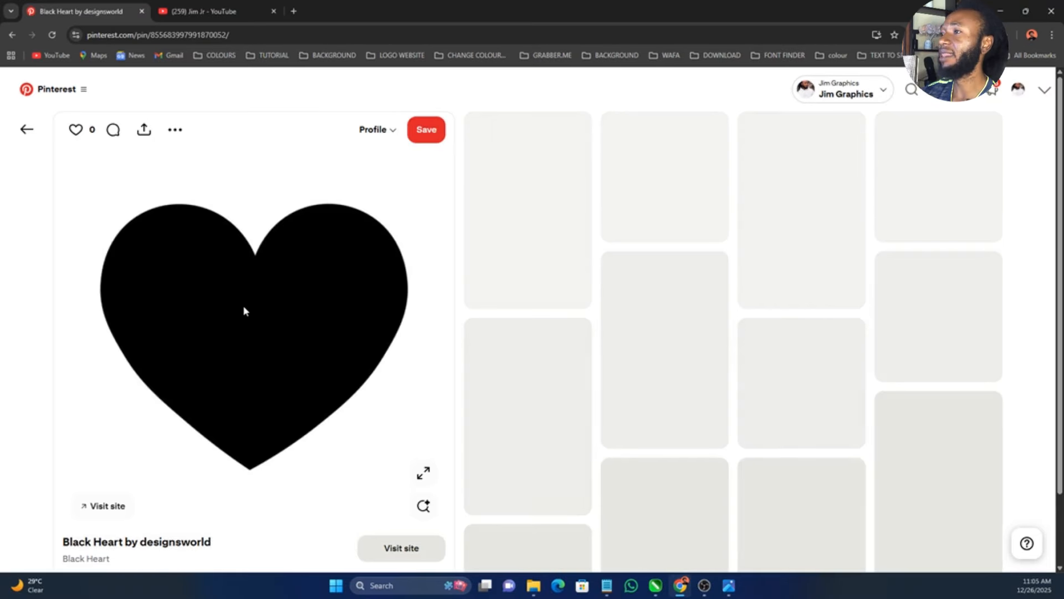
right_click(244, 307)
left_click(265, 358)
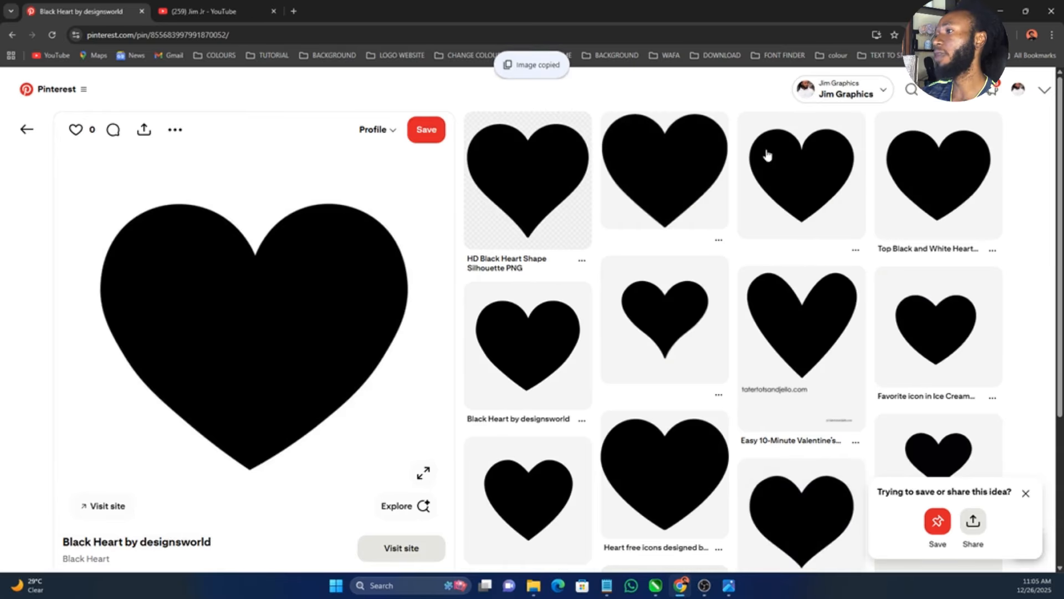
- Switch back to CorelDRAW, paste the heart image and move it off the page beside the cover
key("alt+Tab")
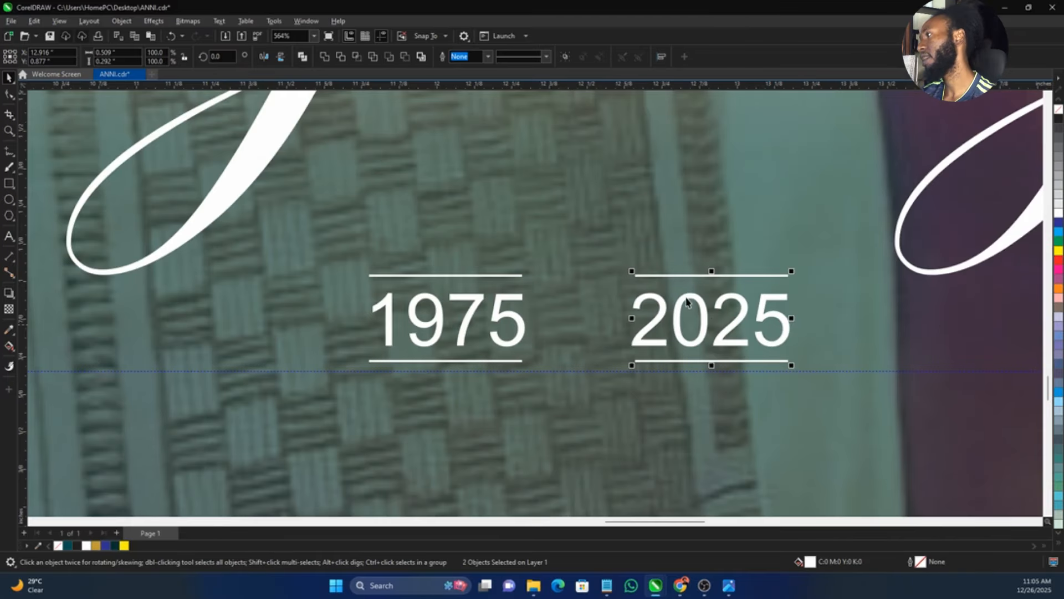
key("ctrl+v")
key("F4")
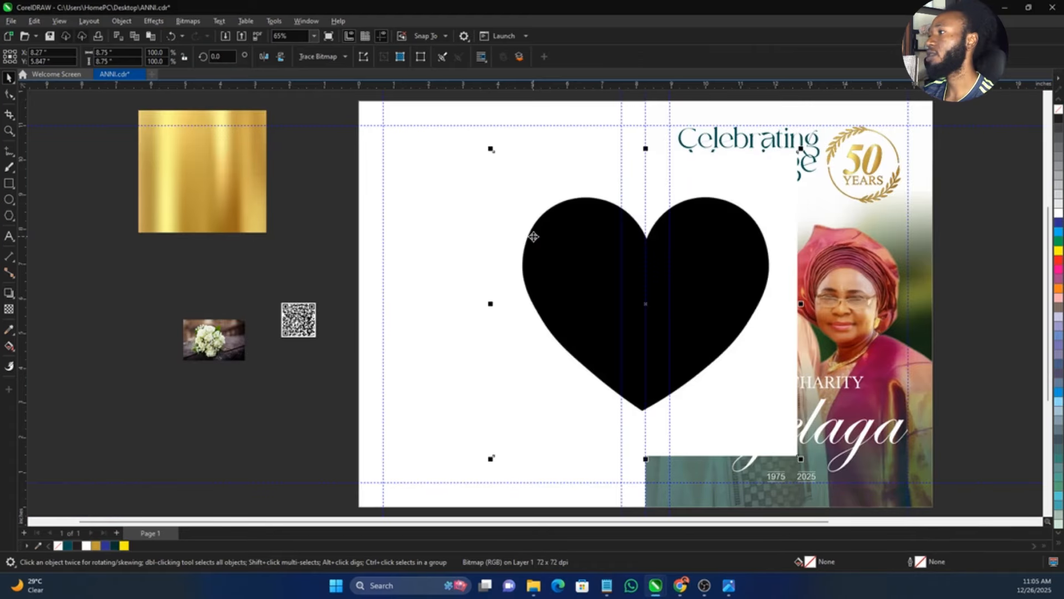
scroll(537, 306, "down", 2)
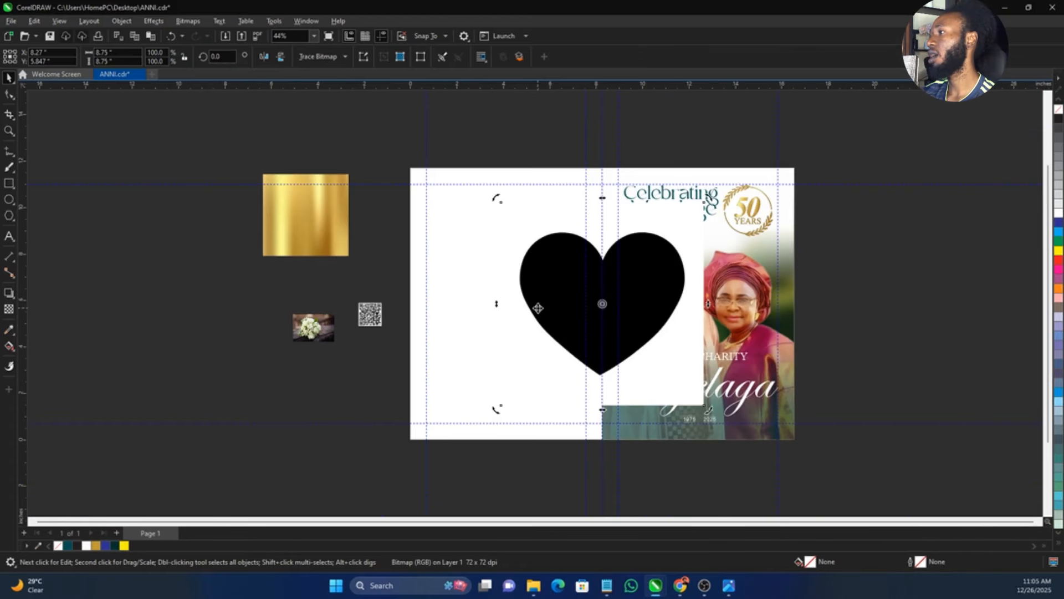
left_click_drag(555, 292, 872, 339)
- Scale the heart image down to about 3.43 in square and place it on the pasteboard beside the cover photo
key("z")
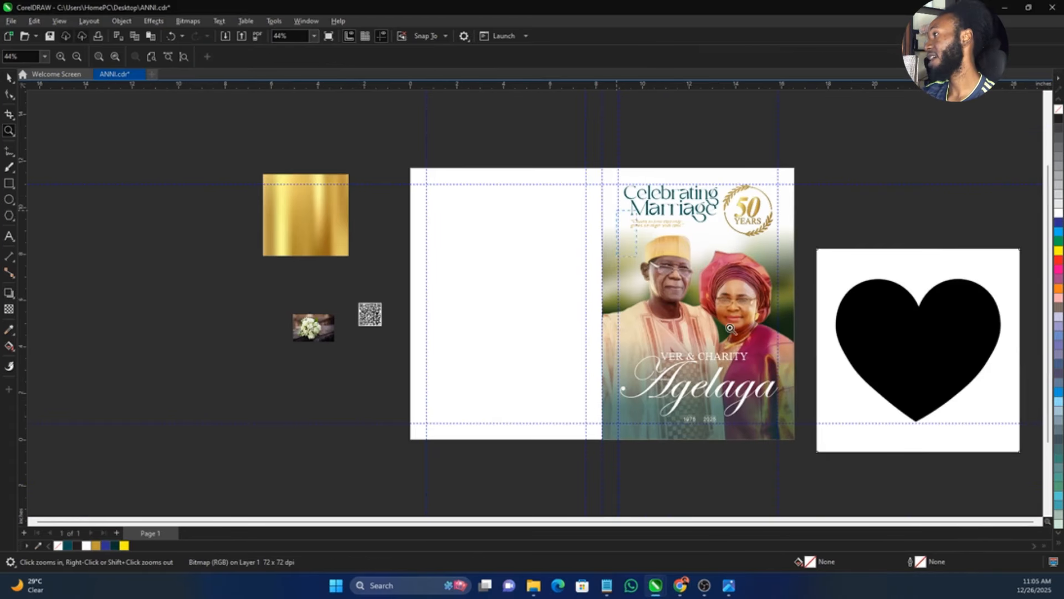
scroll(824, 337, "right", 2)
left_click(824, 337)
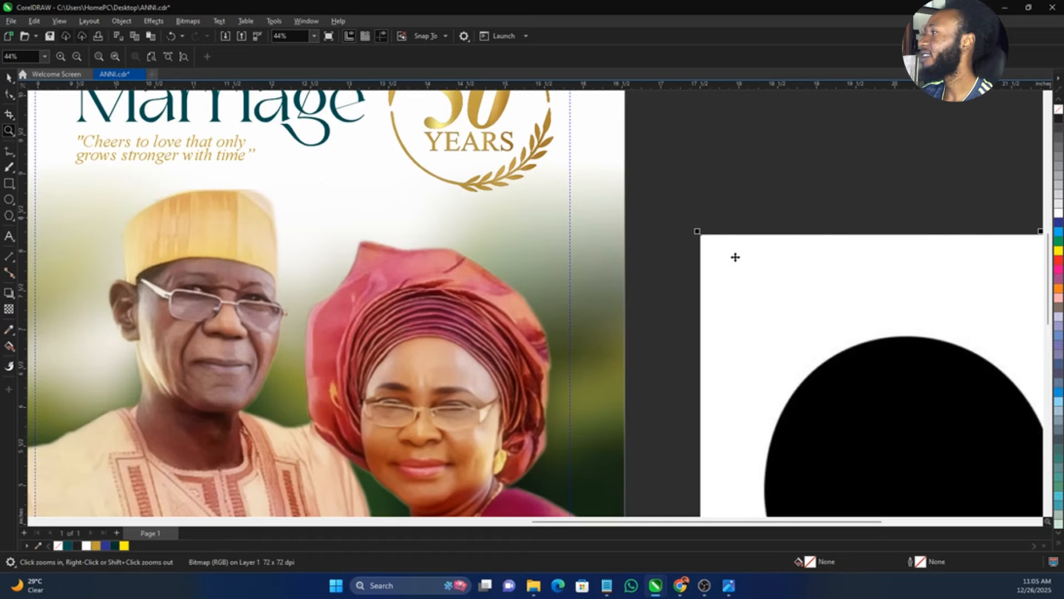
key("space")
left_click_drag(697, 230, 904, 438)
left_click_drag(963, 473, 710, 205)
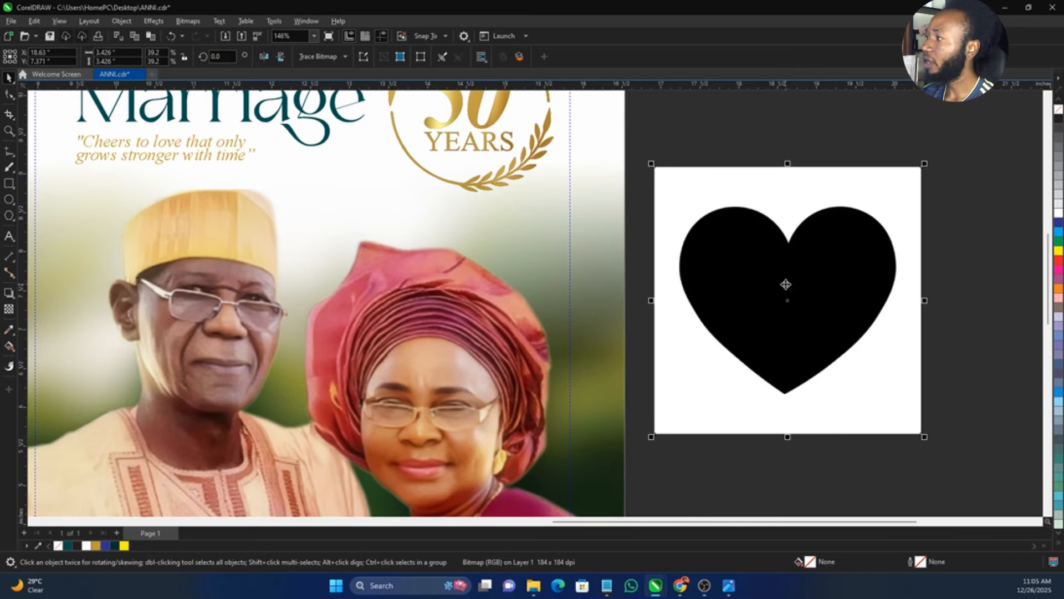
left_click_drag(787, 285, 775, 343)
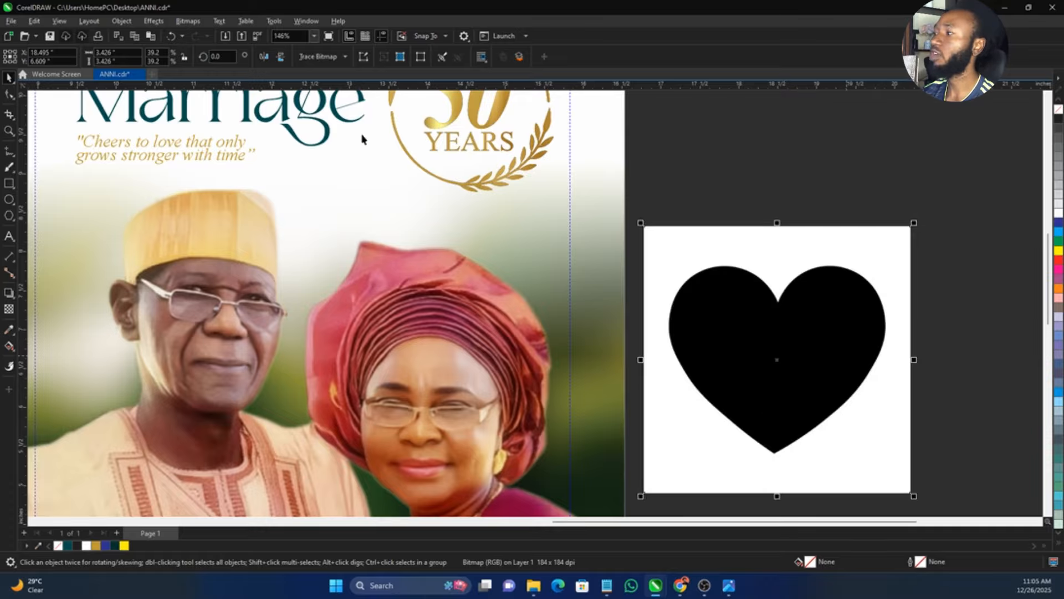
- Try to vectorize the heart image with Quick Trace, and undo the trace
left_click(336, 57)
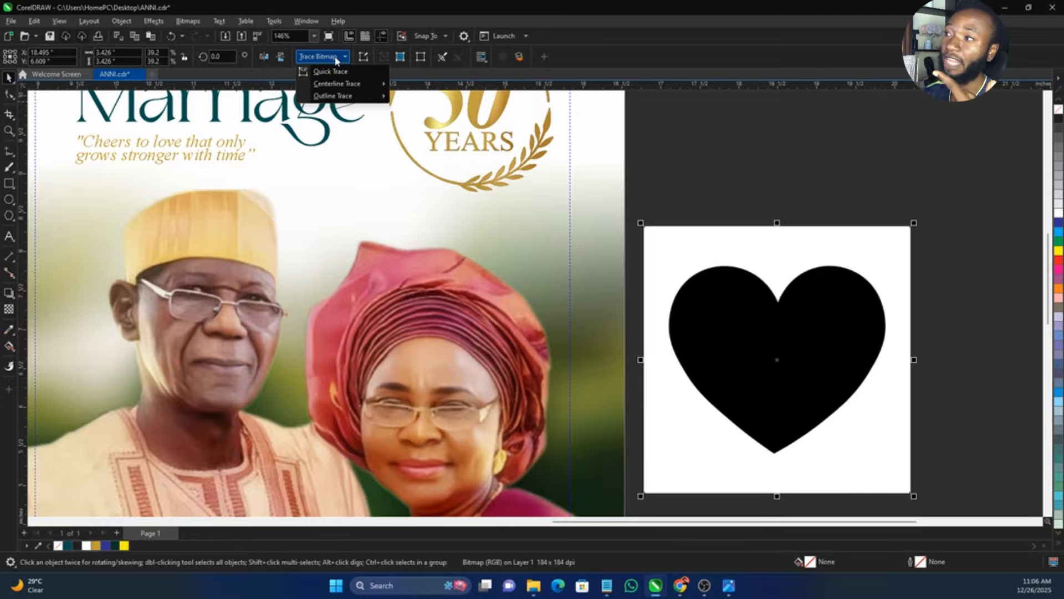
left_click(338, 72)
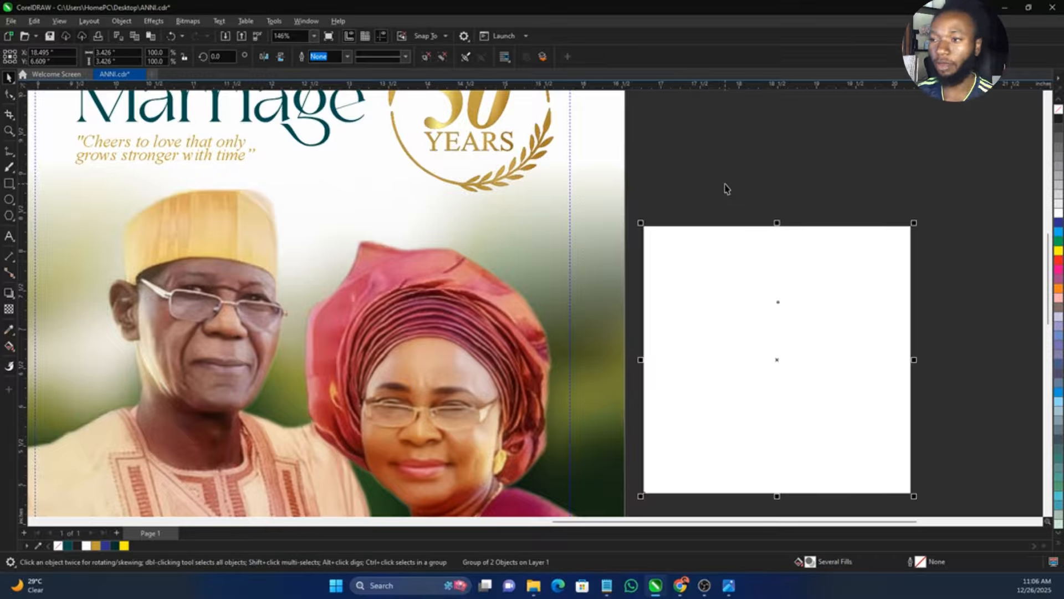
mouse_move(808, 309)
left_mouse_down()
mouse_move(888, 292)
mouse_move(931, 261)
left_mouse_up()
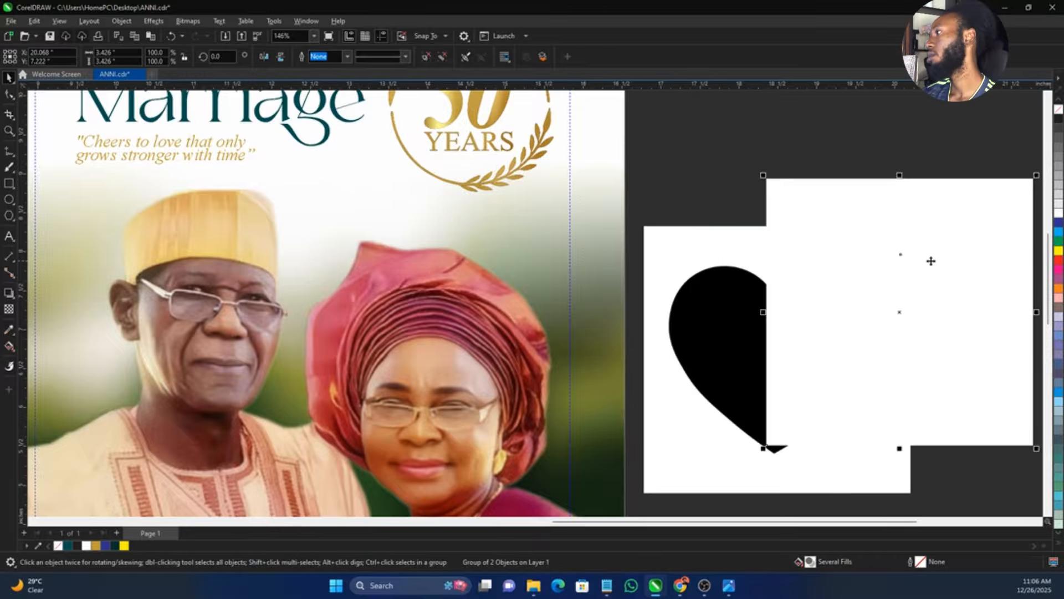
key("ctrl+z")
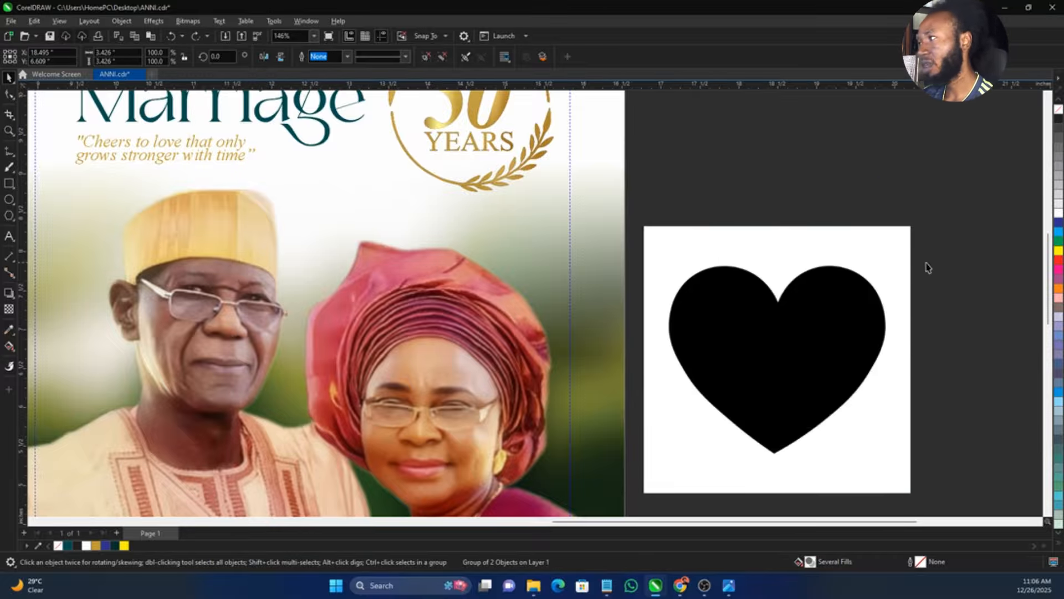
key("ctrl+z")
- Convert the heart image to a 300 dpi CMYK bitmap
left_click(188, 20)
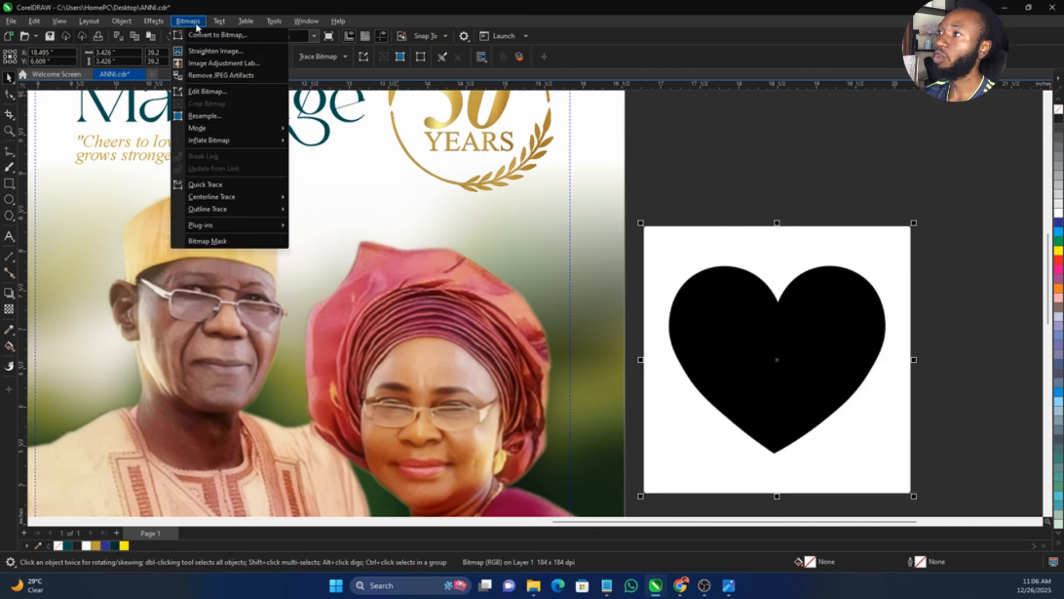
left_click(216, 34)
left_click(545, 352)
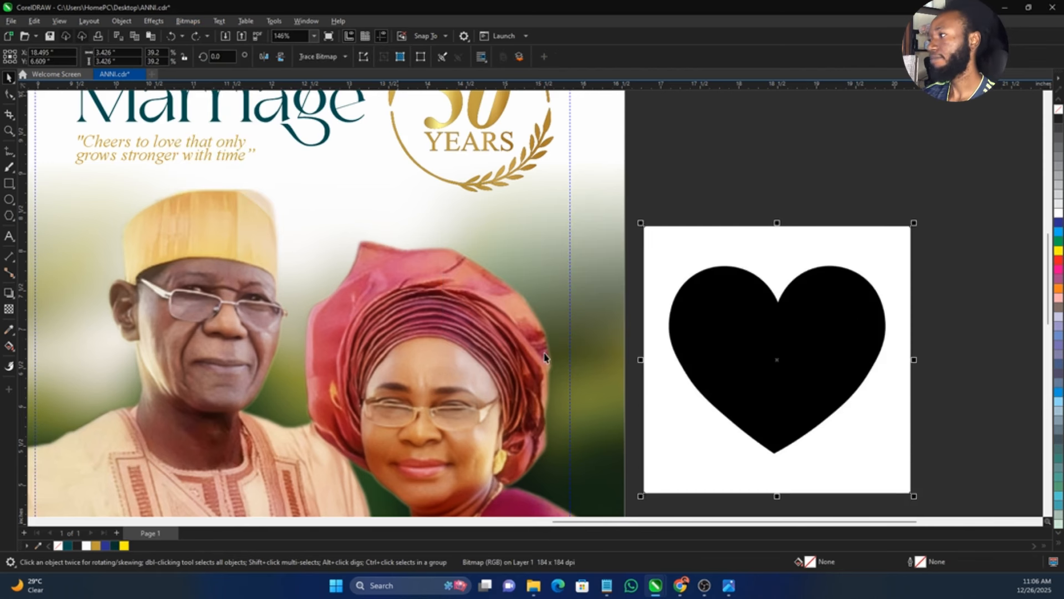
- Trace the heart bitmap with Outline Trace as line art, removing the background color automatically and keeping the original
left_click(317, 57)
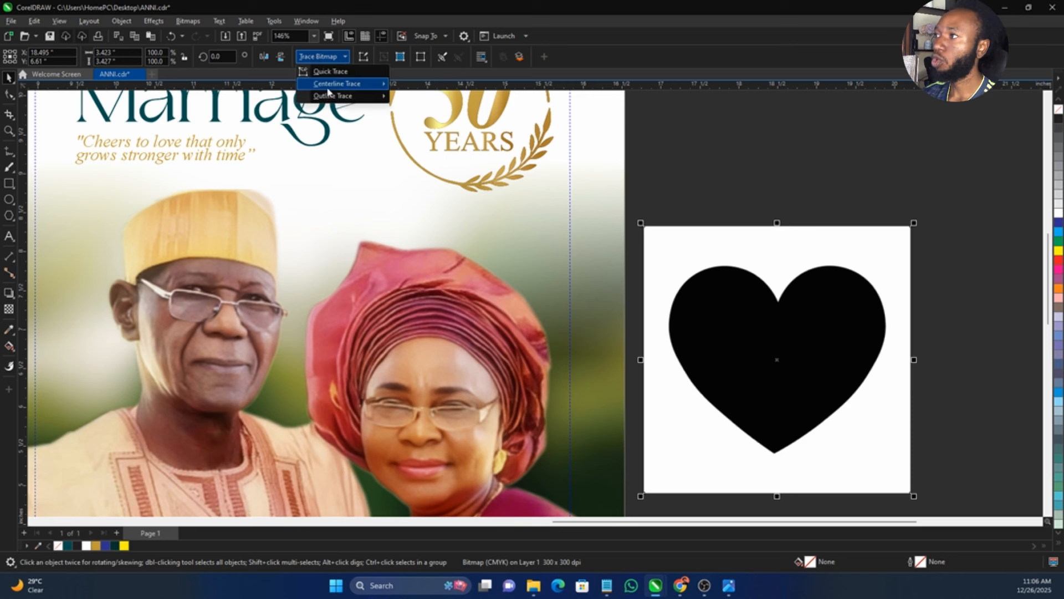
mouse_move(361, 96)
left_click(417, 98)
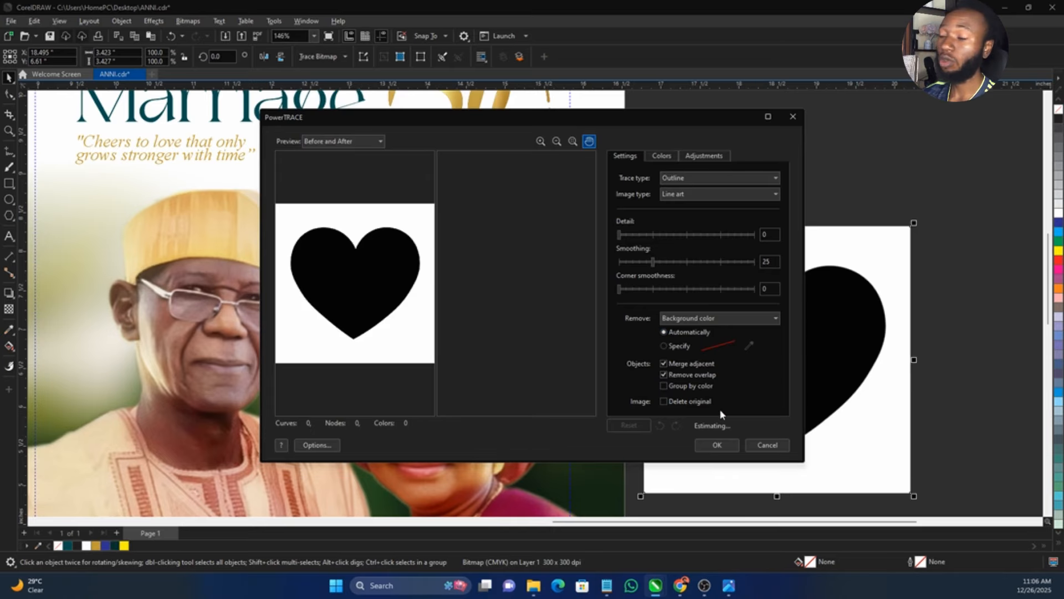
left_click(730, 444)
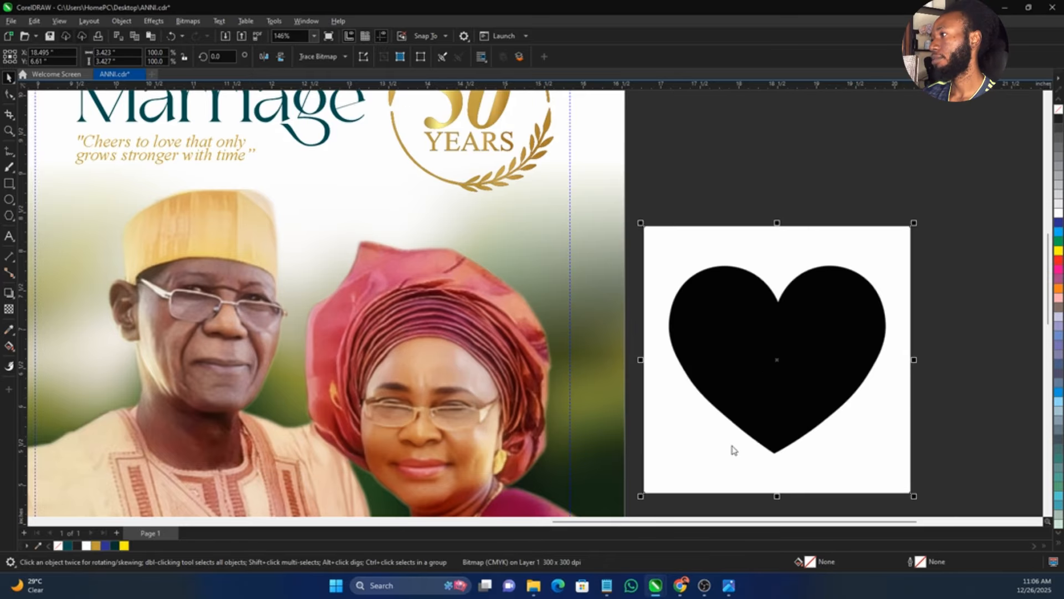
- Try deleting the original heart bitmap from behind the traced heart, and undo the deletion
left_click(931, 391)
left_click(825, 407)
key("Delete")
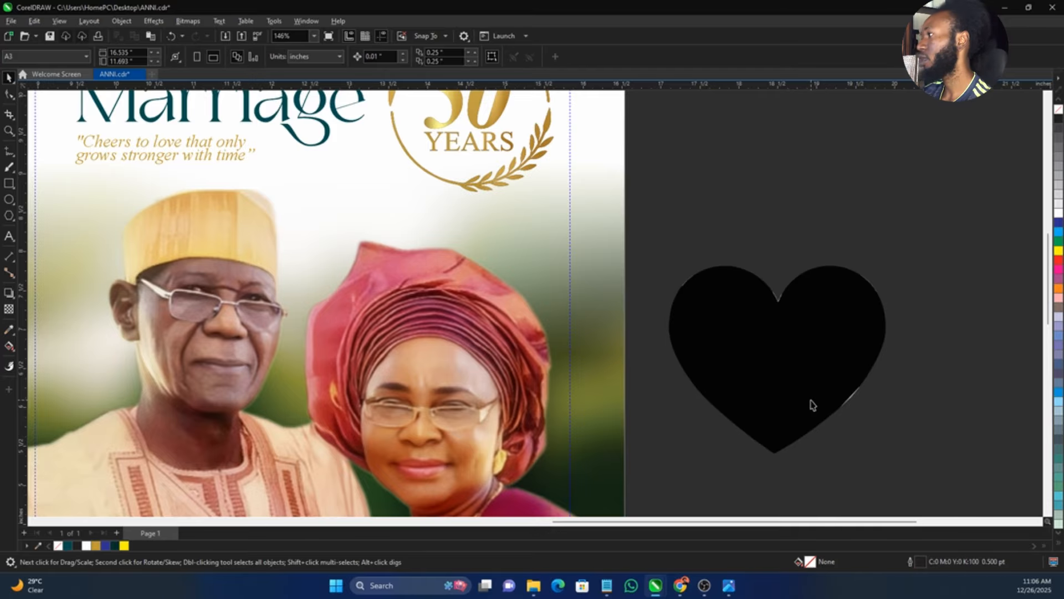
key("ctrl+z")
- Move the traced heart clear of the original bitmap, then delete the bitmap
left_click_drag(810, 403, 1031, 318)
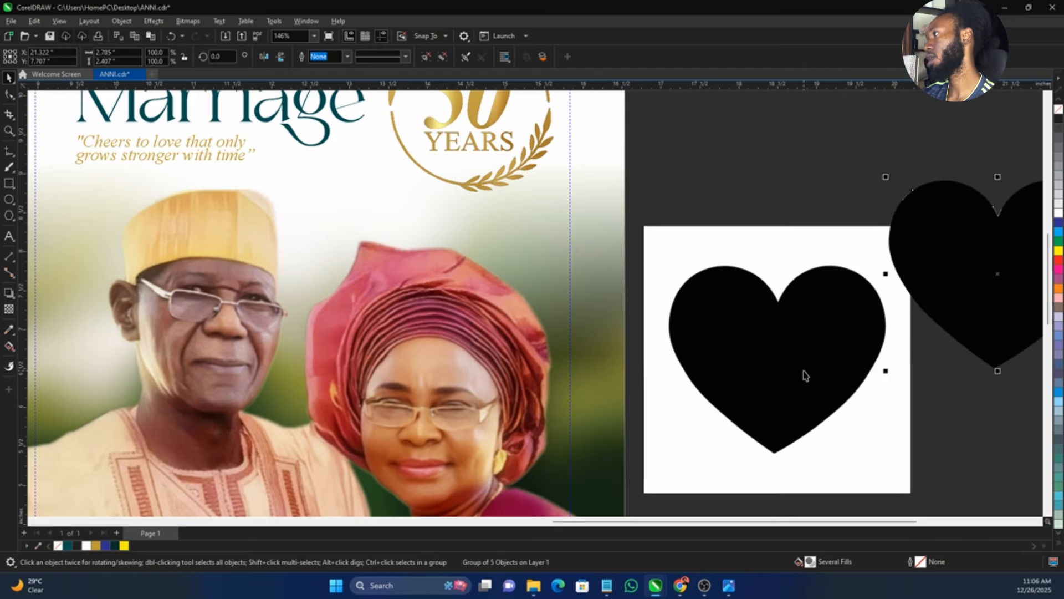
mouse_move(799, 375)
left_mouse_down()
mouse_move(671, 355)
mouse_move(541, 352)
left_mouse_up()
scroll(857, 327, "down", 2)
scroll(846, 376, "up", 1)
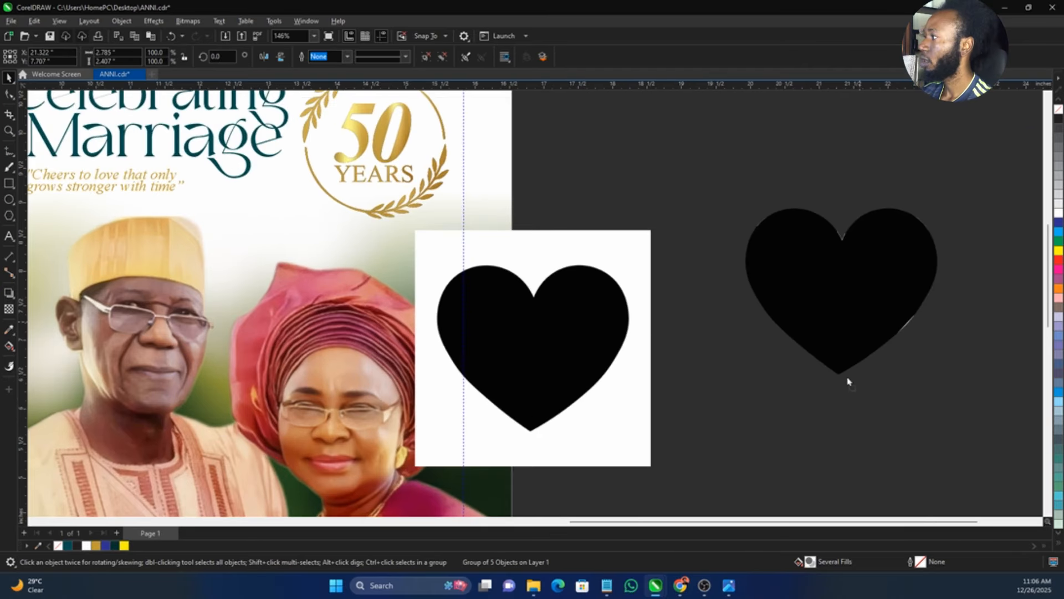
left_click(851, 378)
left_click(602, 384)
key("Delete")
- Ungroup the traced heart, fill its pieces white, scale them to about 0.225 inch wide and regroup them
left_click(836, 408)
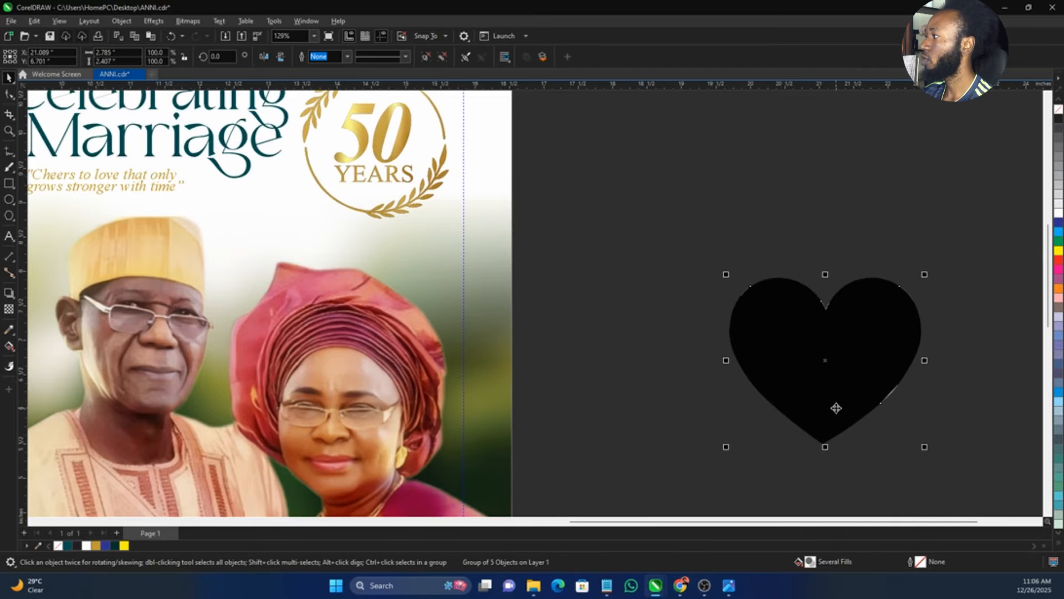
left_click(427, 57)
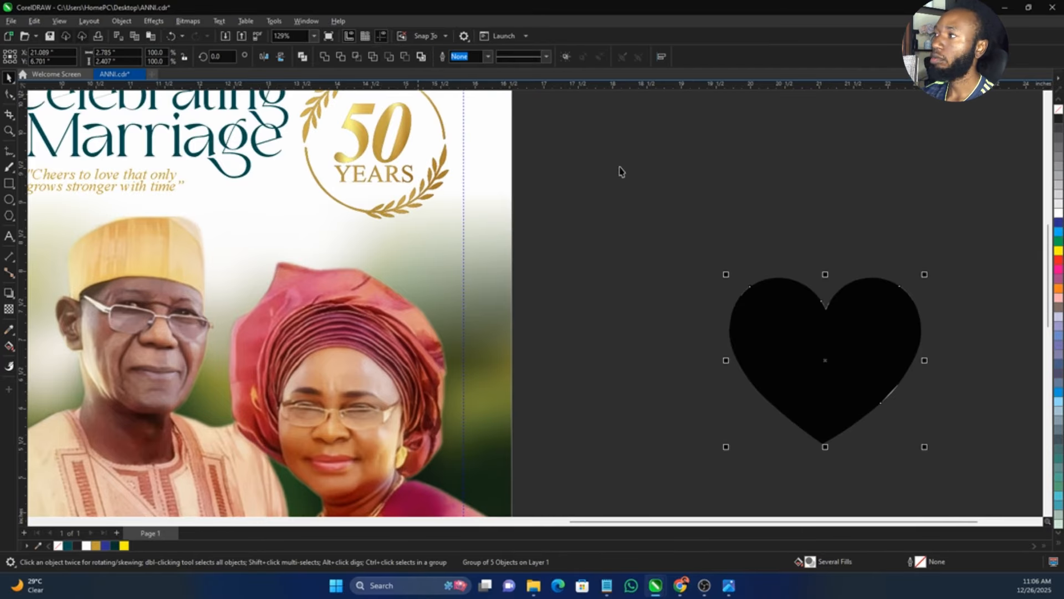
left_click_drag(621, 171, 976, 461)
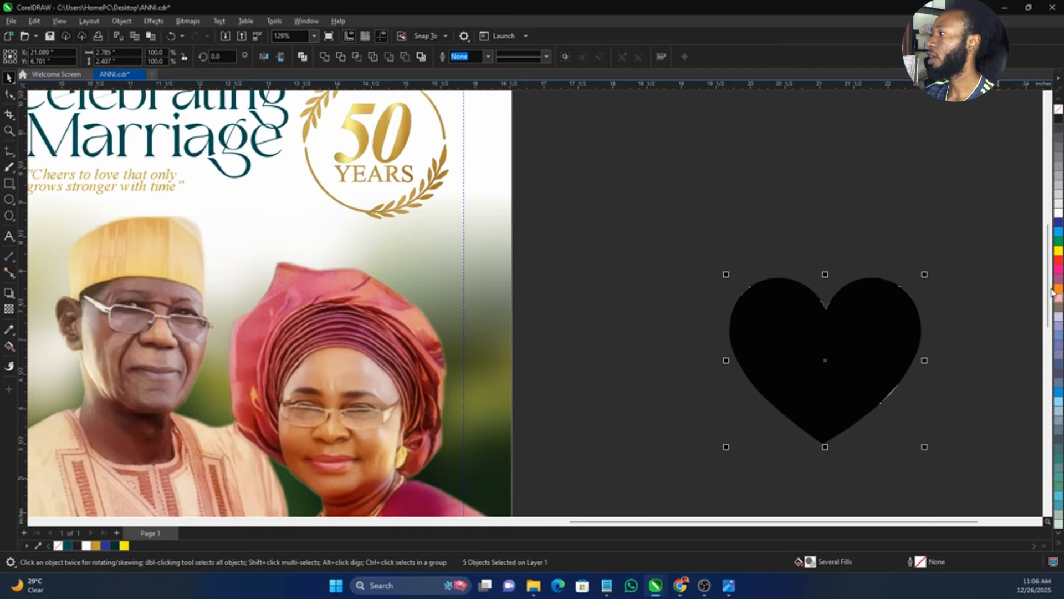
left_click(1058, 213)
left_click_drag(924, 449, 746, 290)
key("ctrl+g")
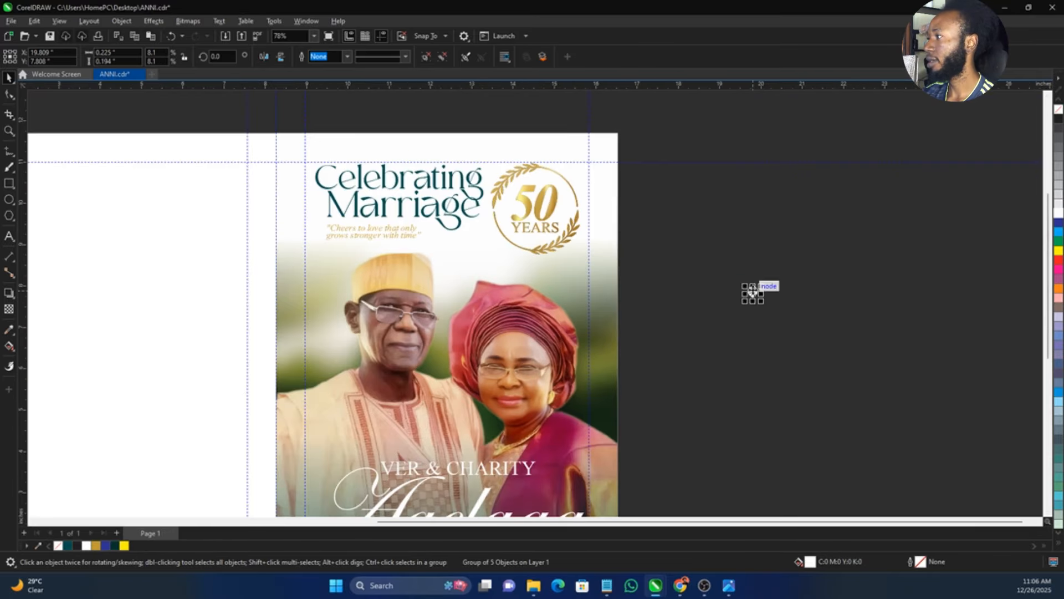
- Place the white heart between the years 1975 and 2025, reducing it to about 0.185 inch wide
scroll(629, 519, "down", 2)
left_click_drag(627, 518, 450, 463)
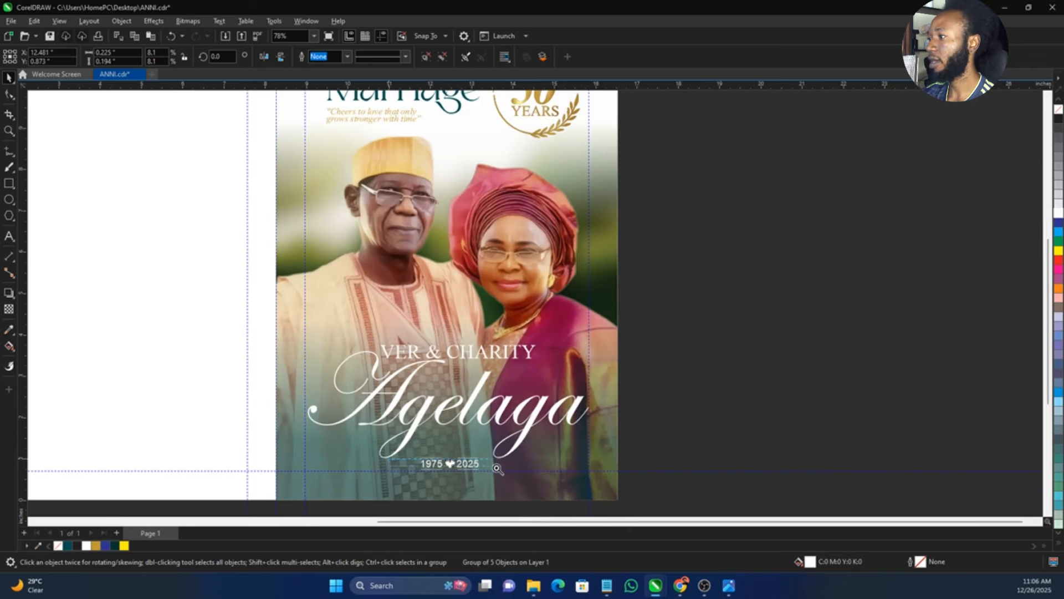
scroll(499, 444, "up", 5)
left_click_drag(622, 329, 620, 325)
key("F4")
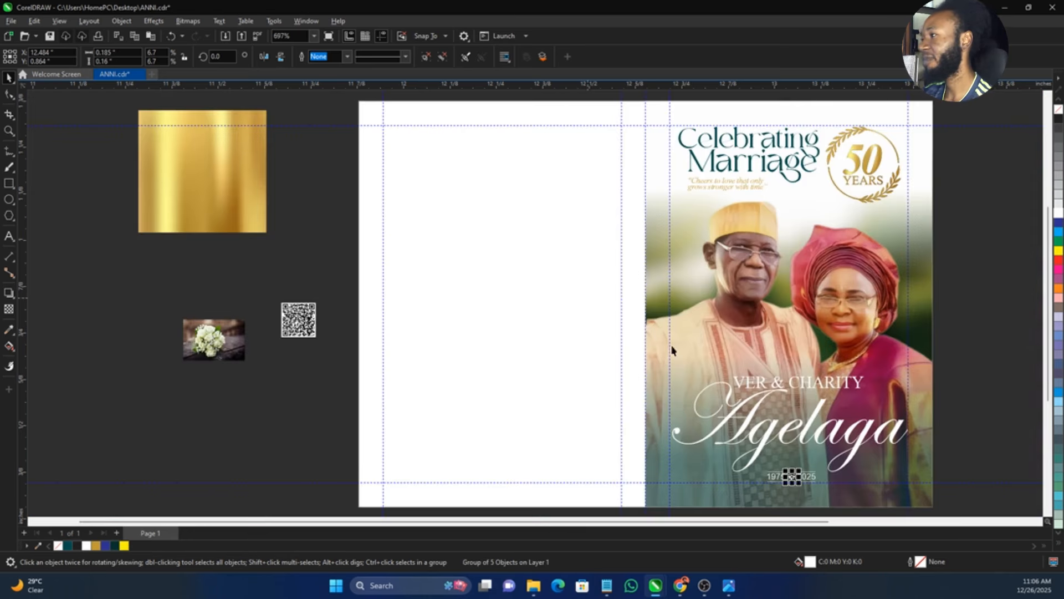
left_click(967, 385)
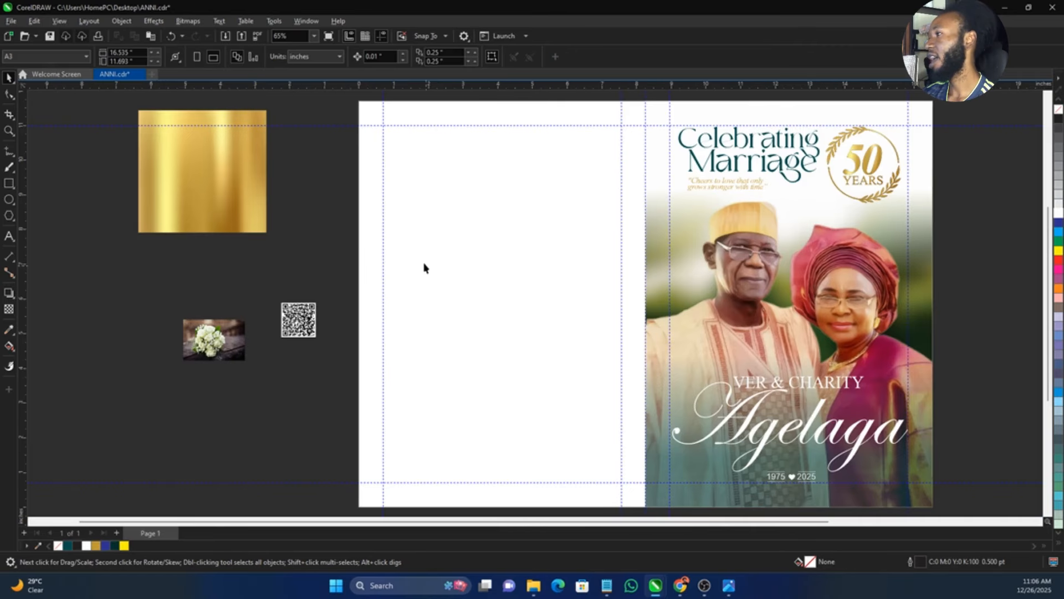
- Enlarge the white roses photo beside the page to about 12.87 by 8.6 inches
left_click(222, 331)
mouse_move(249, 314)
left_mouse_down()
mouse_move(484, 187)
mouse_move(441, 189)
left_mouse_up()
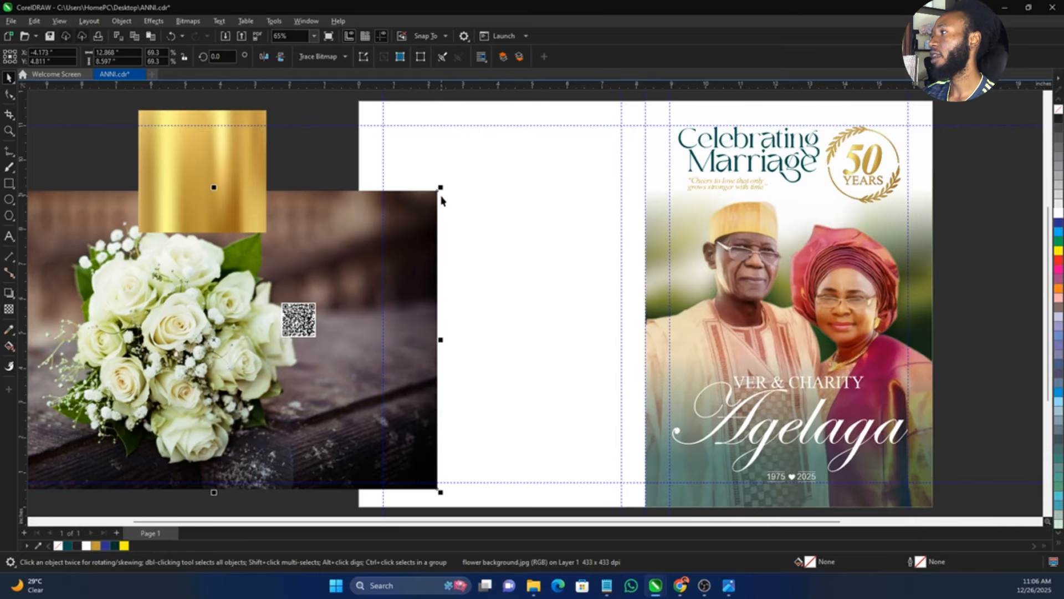
- Shift the background image inside the front cover's PowerClip frame slightly downward, about 0.22 inch
double_click(759, 227)
left_click(571, 238)
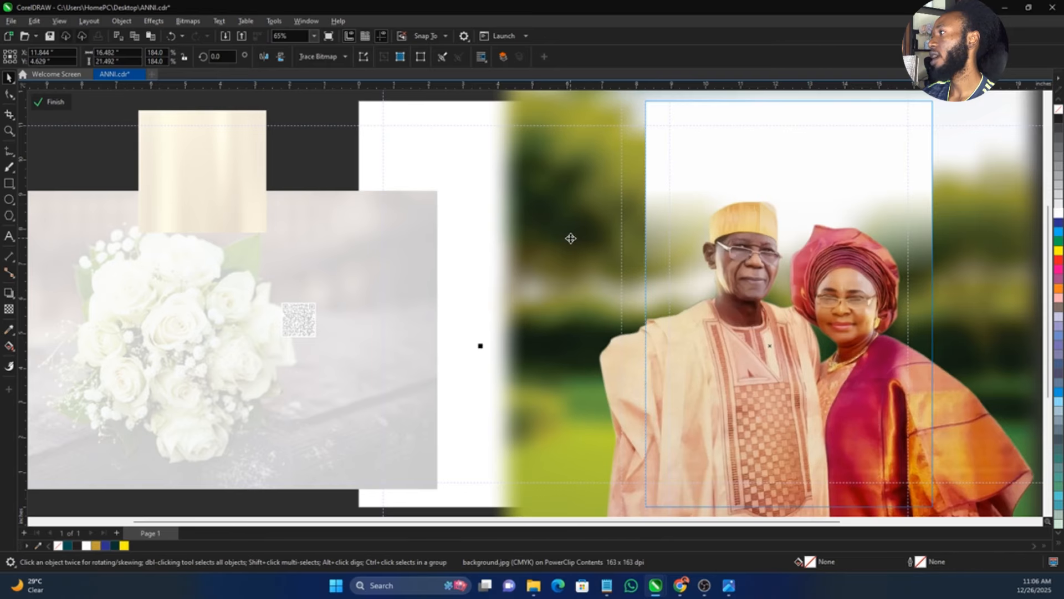
left_click_drag(570, 239, 570, 246)
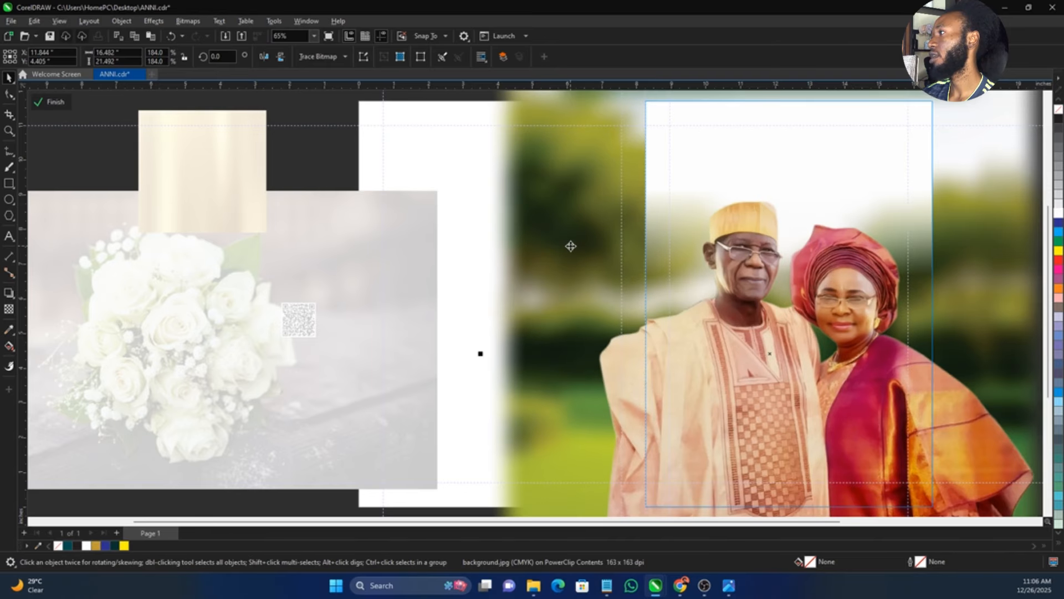
left_click(148, 262)
- PowerClip the white roses photo inside the empty back-cover rectangle
right_click(172, 311)
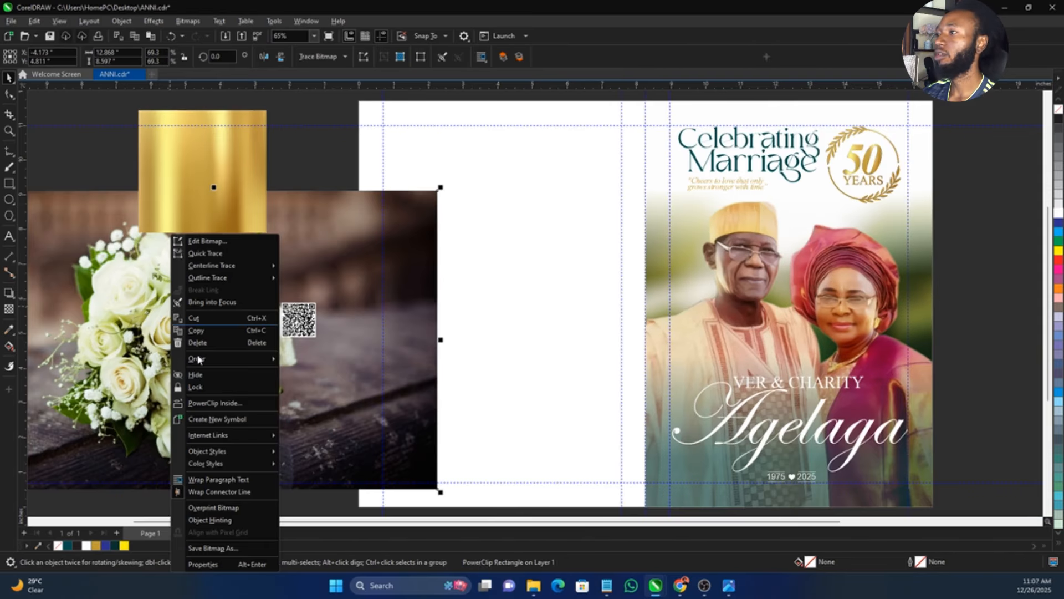
left_click(230, 403)
left_click(488, 352)
- Edit the back-cover PowerClip, resizing and repositioning the roses photo so the bouquet fills the frame
right_click(487, 352)
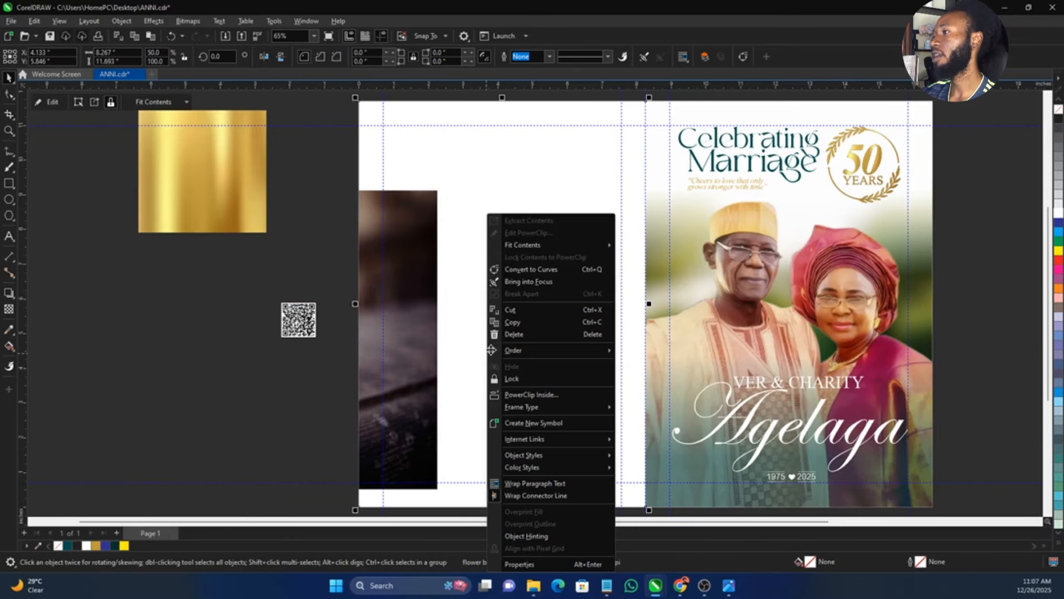
left_click(525, 233)
scroll(297, 322, "down", 2)
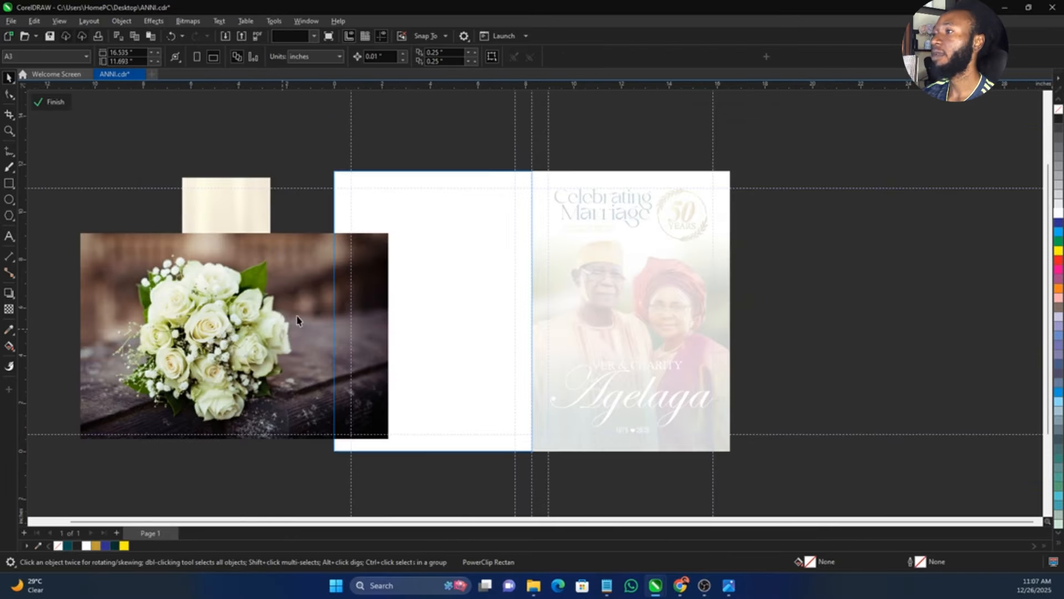
left_click_drag(522, 300, 690, 150)
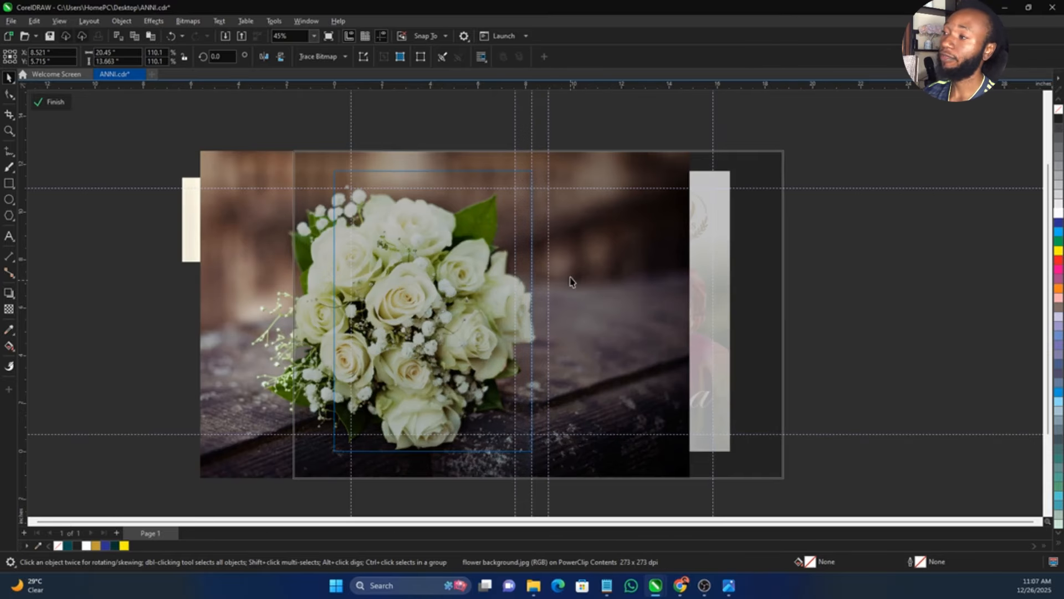
key("p")
left_click_drag(787, 151, 755, 184)
left_click_drag(689, 253, 681, 254)
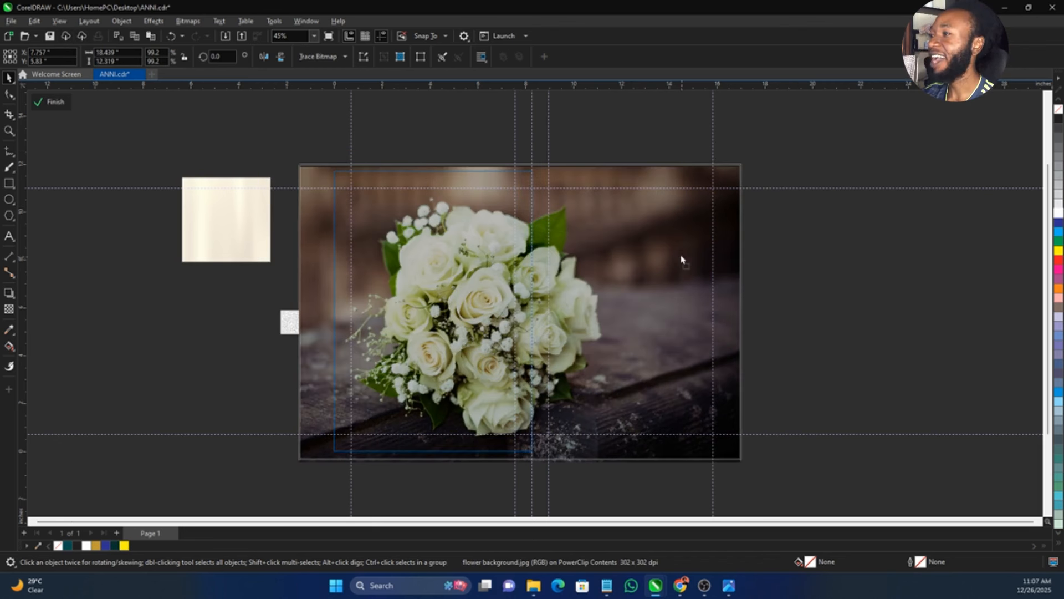
left_click_drag(746, 162, 757, 152)
left_click_drag(662, 246, 660, 268)
left_click(793, 286)
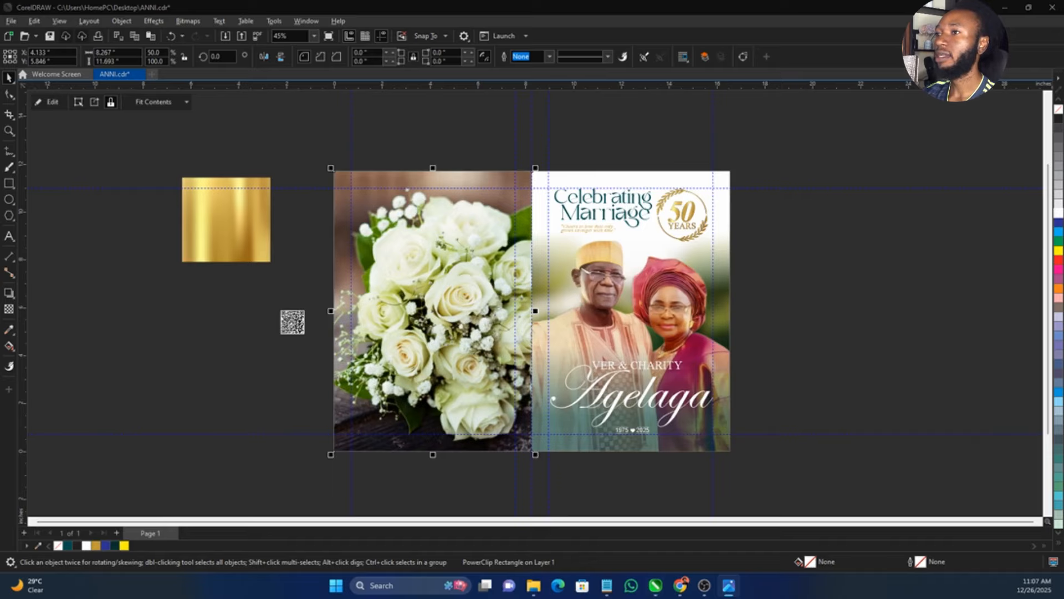
- Draw a full-height rectangle about 4.57 inches wide from the back cover's outer edge and fill it dark teal
left_click(8, 188)
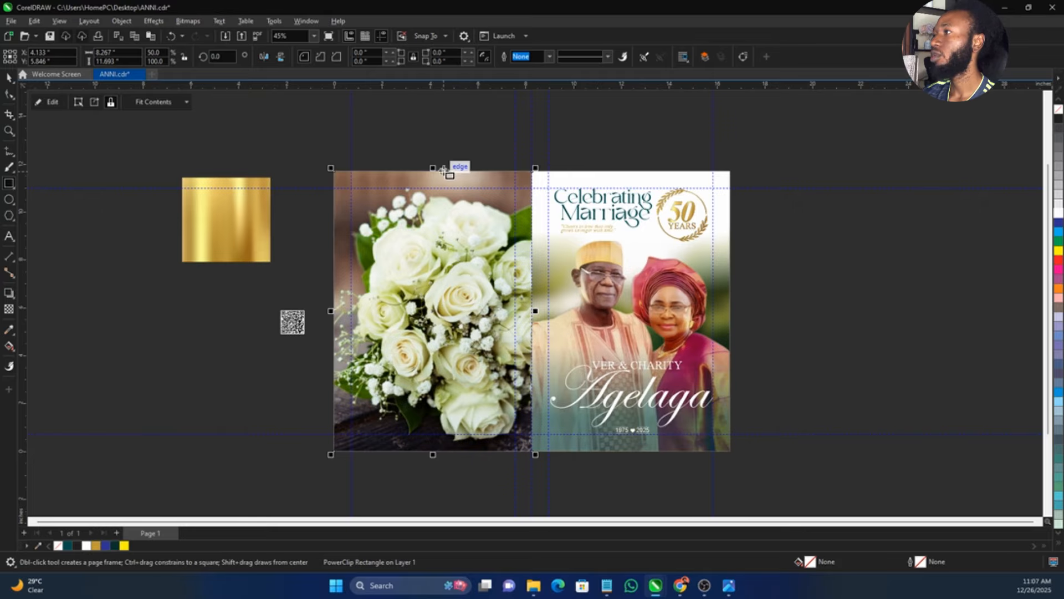
mouse_move(444, 172)
left_mouse_down()
mouse_move(366, 426)
mouse_move(334, 451)
left_mouse_up()
key("space")
left_click(67, 547)
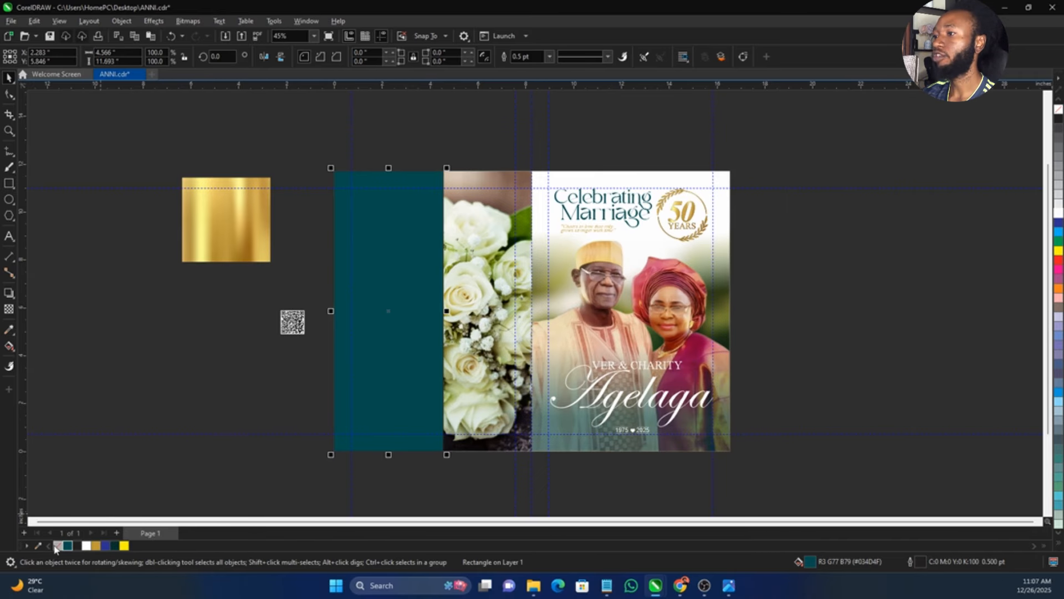
- Remove the teal rectangle's outline and apply a uniform transparency of 9
left_click(9, 309)
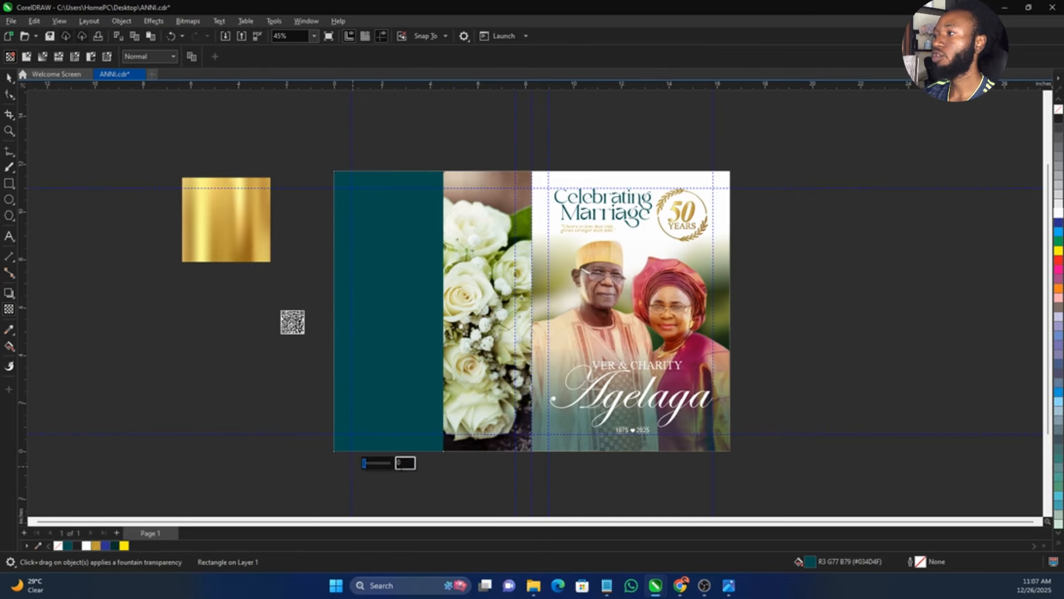
left_click(369, 465)
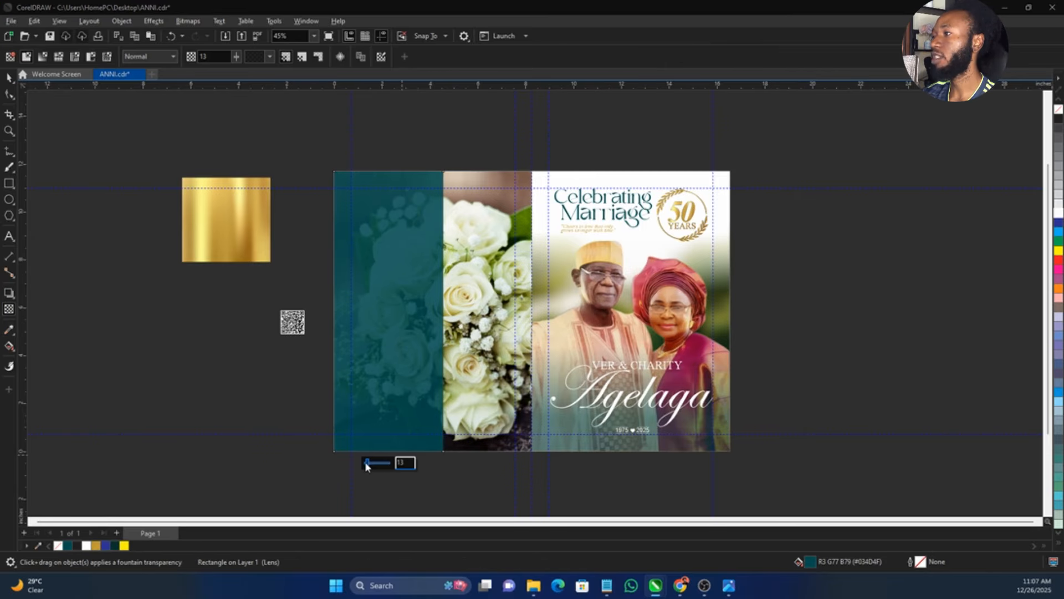
left_click(365, 465)
left_click(368, 464)
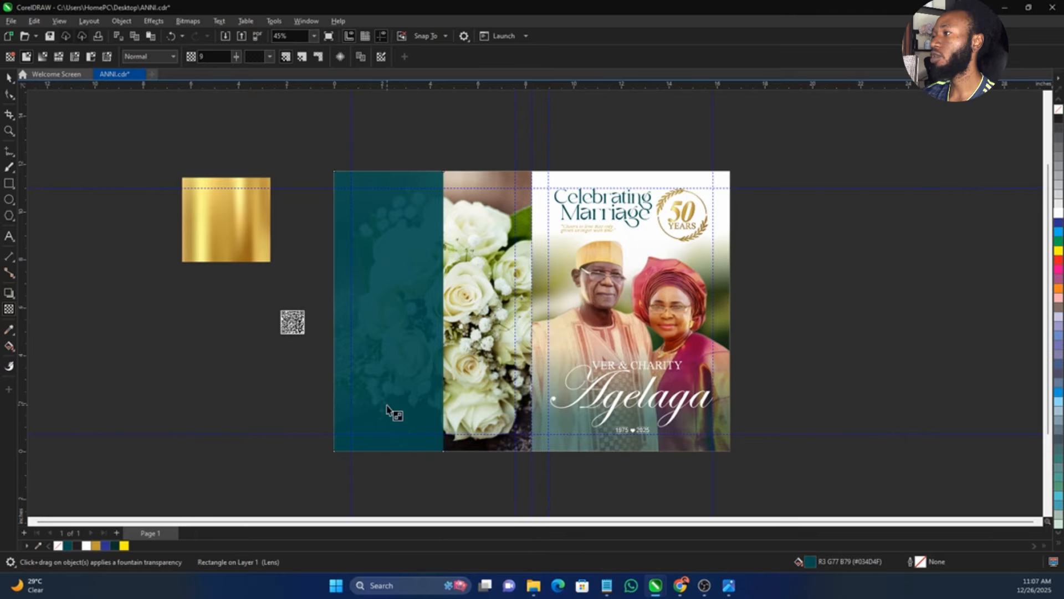
- Widen the transparent teal rectangle toward the front cover to about 5.44 inches
scroll(438, 315, "up", 1)
key("space")
left_click_drag(451, 310, 480, 311)
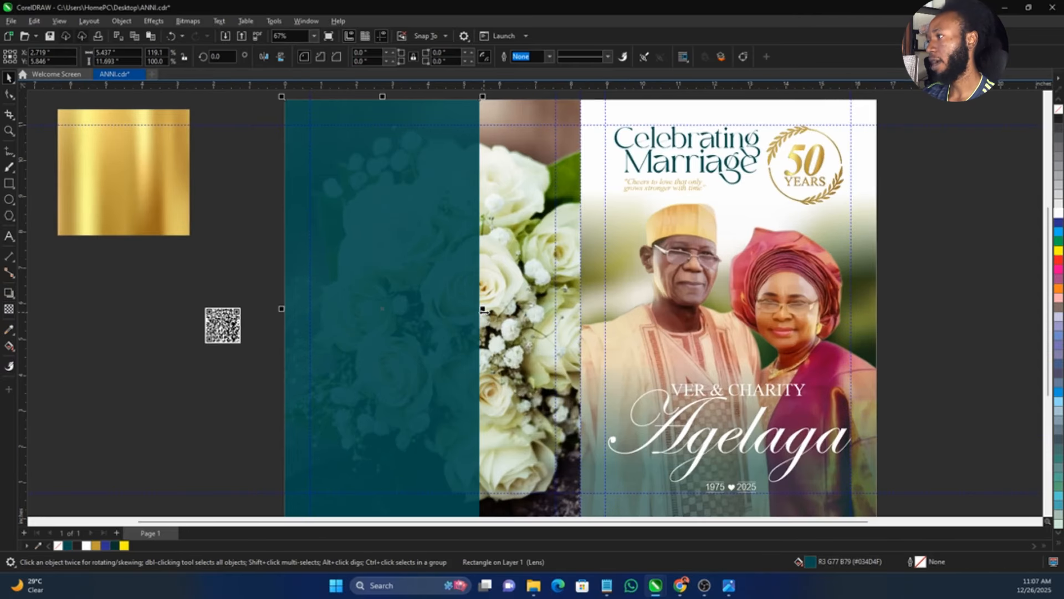
left_click(243, 384)
- Copy the heading "Appreciation" from text.txt in Notepad and paste it as text on the teal panel in CorelDRAW
left_click(603, 585)
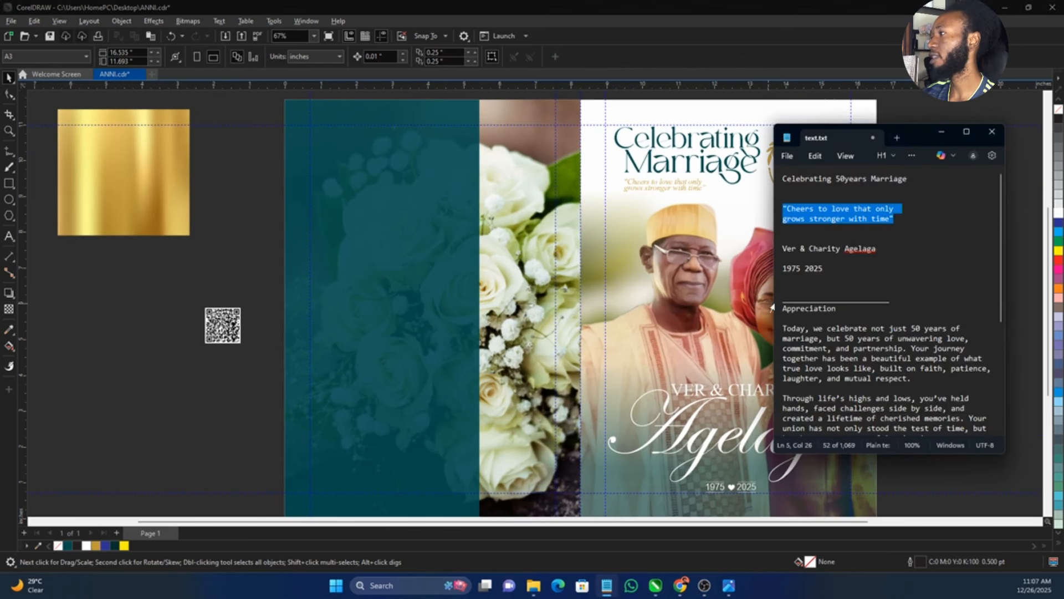
double_click(857, 309)
key("alt+Tab")
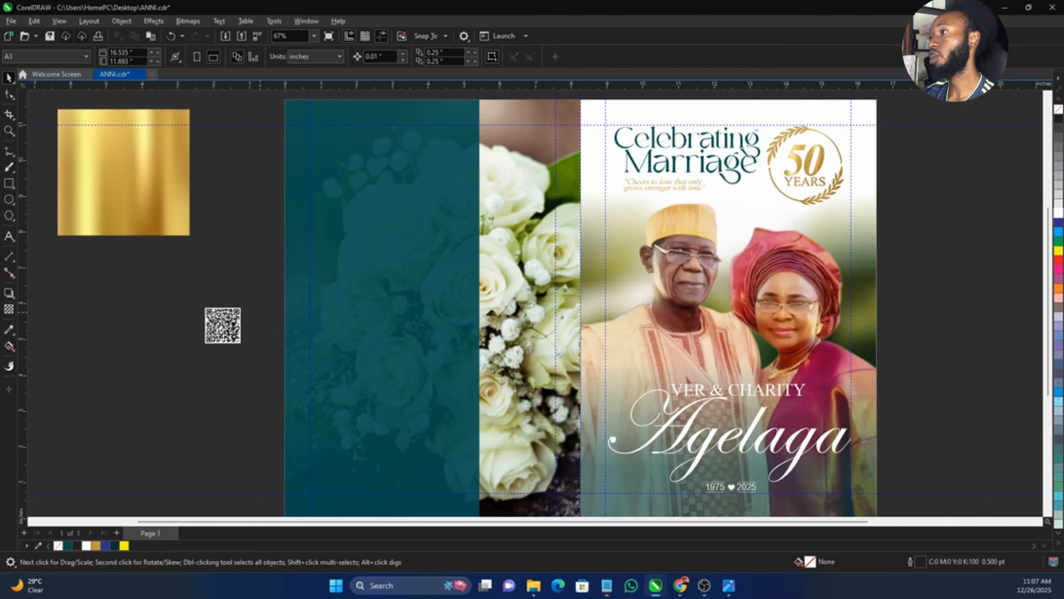
left_click(9, 237)
left_click(339, 244)
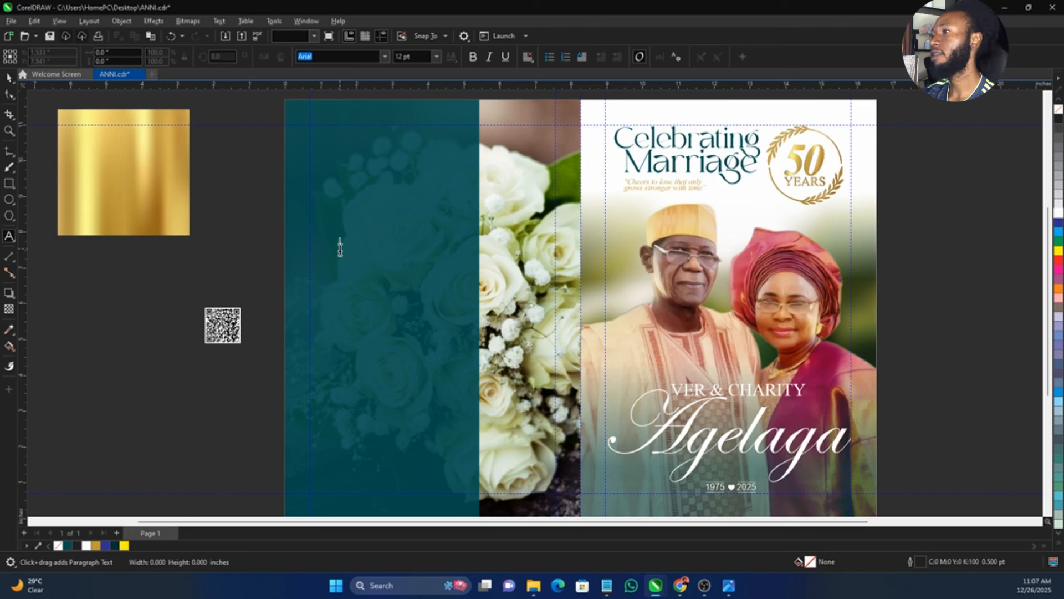
key("ctrl+v")
key("ctrl+space")
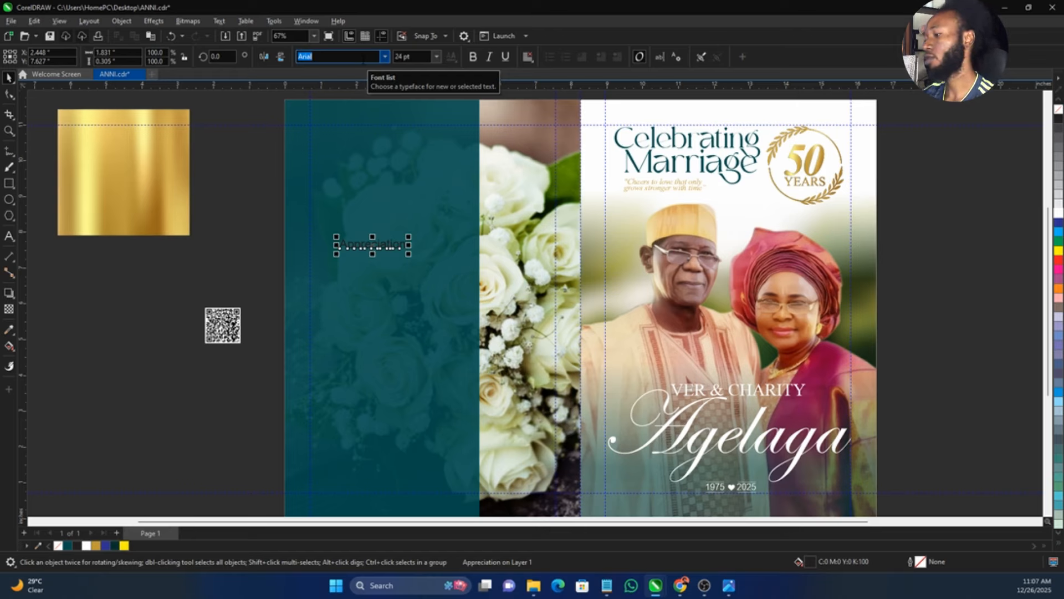
- Set the "Appreciation" heading in Desirable Brust Texture and enlarge it to about 43.4 pt across the teal panel
type("Die")
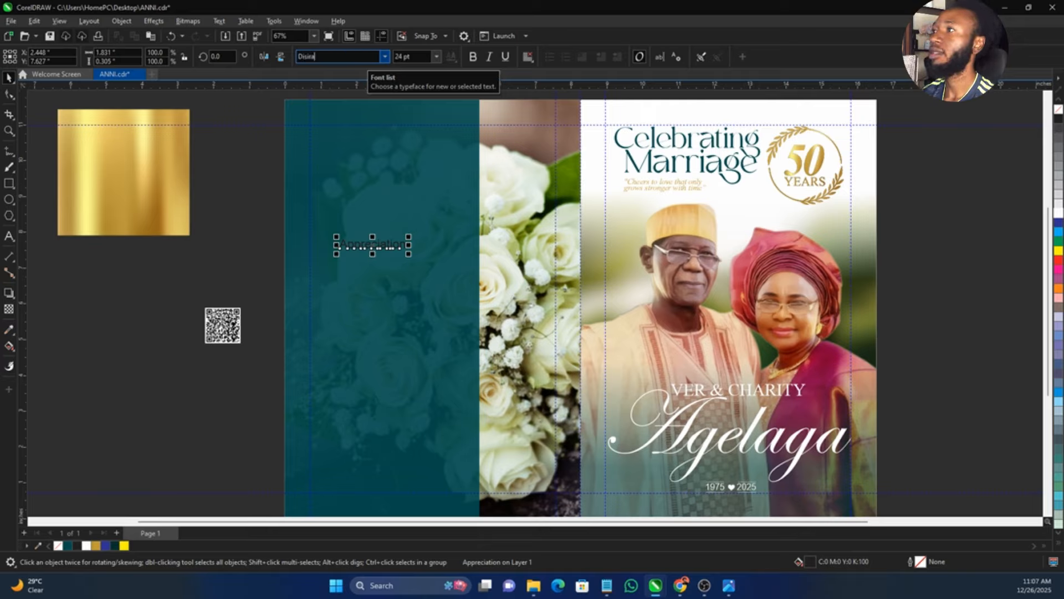
key("BackSpace")
key("BackSpace")
type("e")
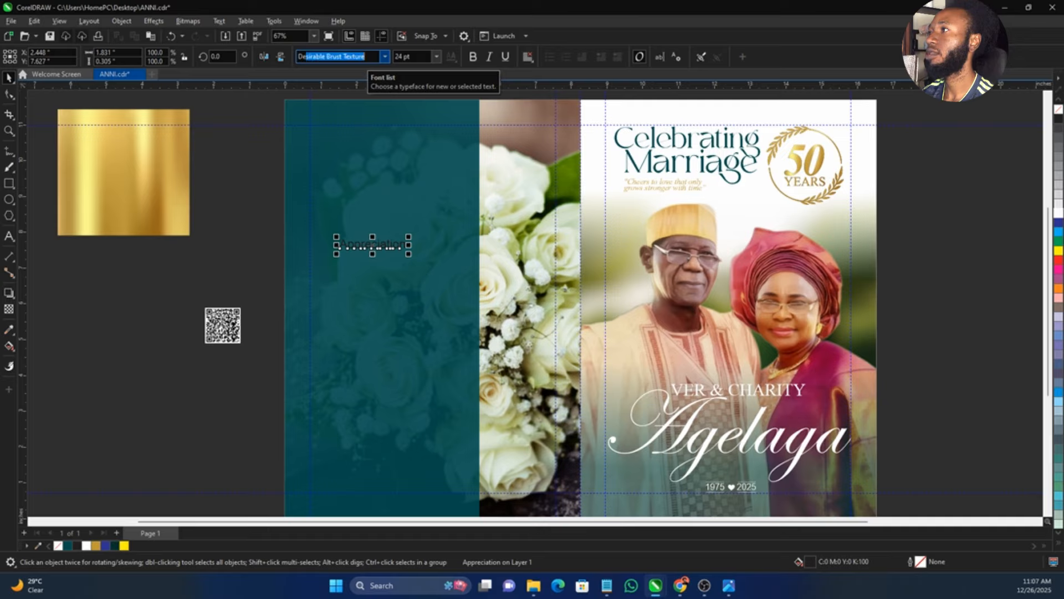
key("Return")
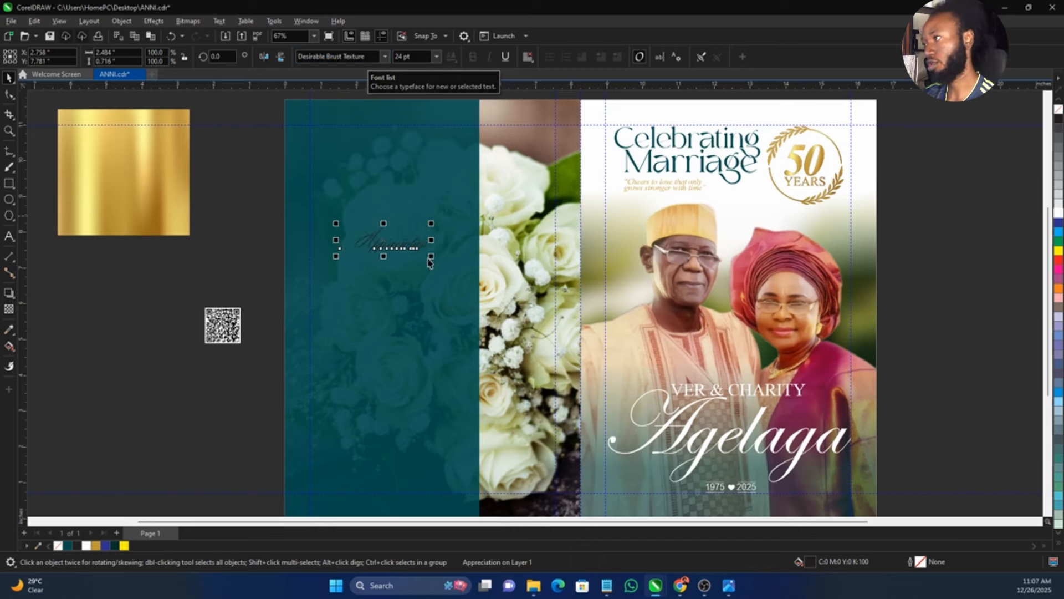
left_click_drag(439, 259, 464, 254)
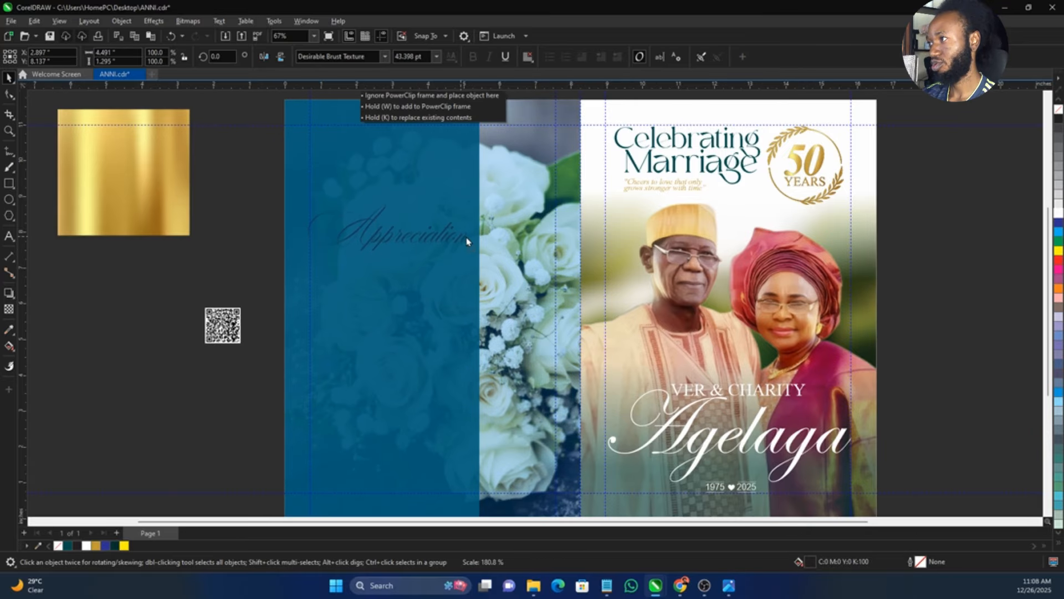
- PowerClip the gold gradient bitmap inside the "Appreciation" heading
left_click_drag(137, 195, 195, 231)
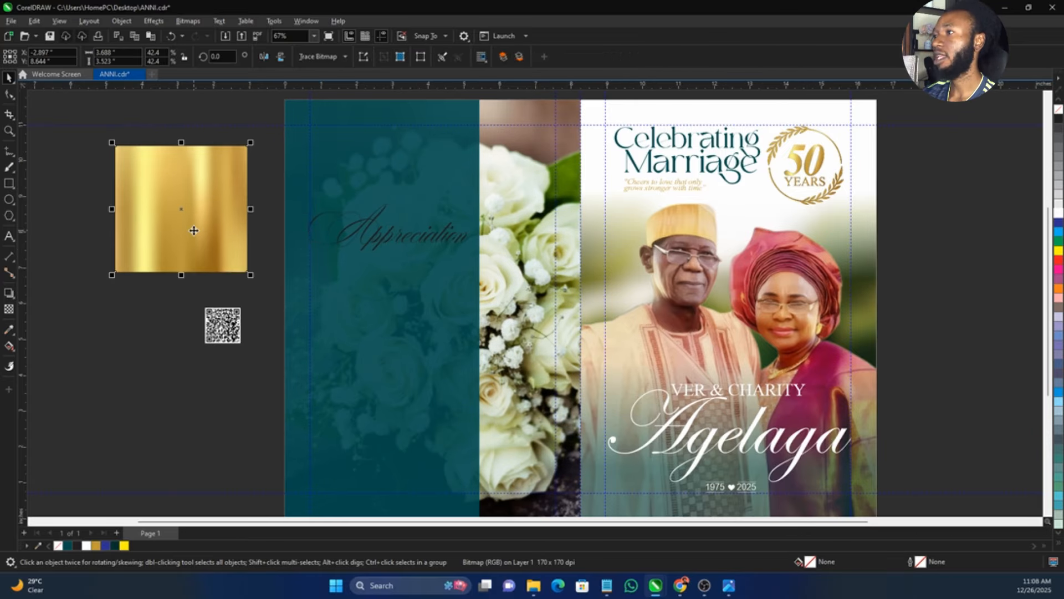
right_click(194, 231)
left_click(271, 404)
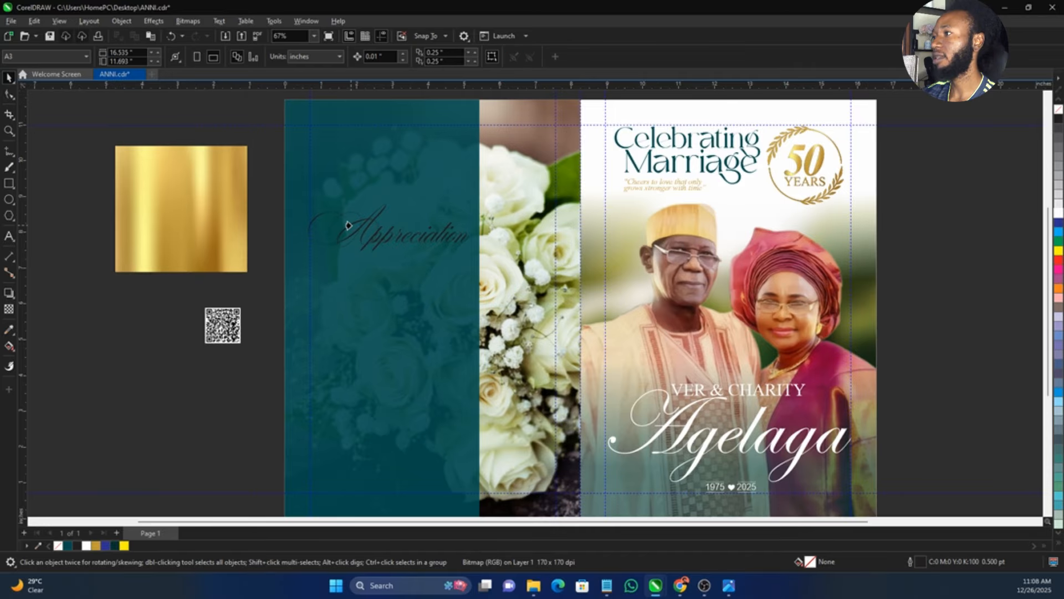
left_click(350, 221)
- Edit the heading's PowerClip and resize the gold bitmap so it covers the whole word "Appreciation"
right_click(356, 220)
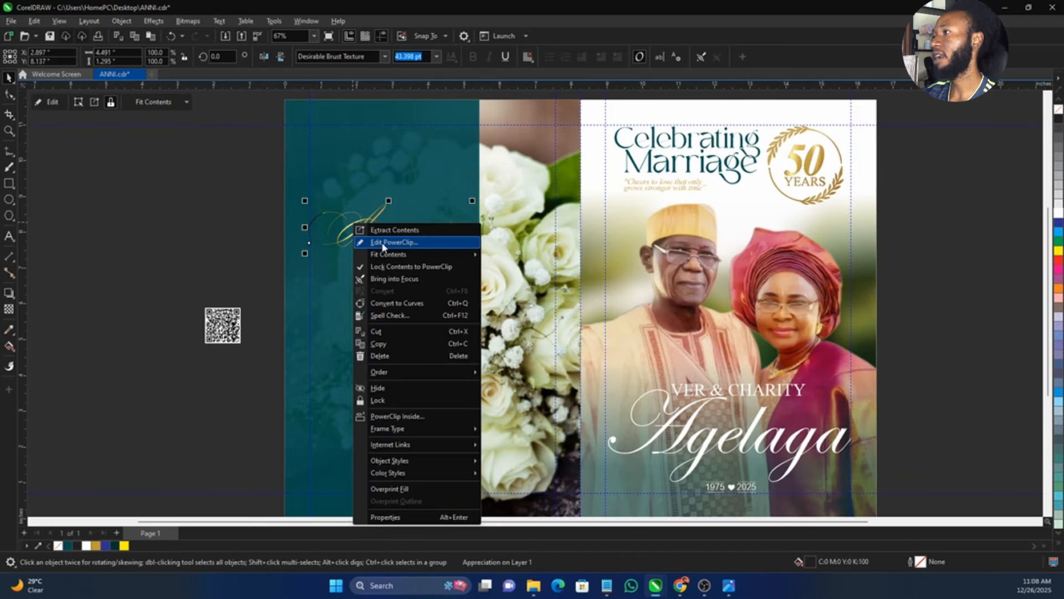
left_click(399, 240)
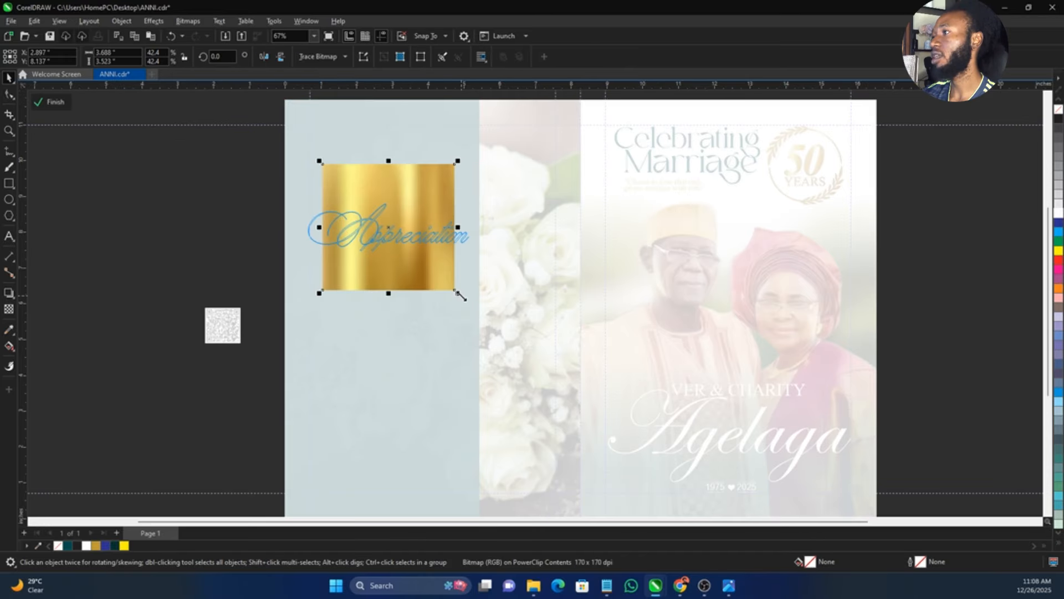
mouse_move(454, 291)
left_mouse_down()
mouse_move(494, 327)
mouse_move(455, 308)
left_mouse_up()
left_click(225, 272)
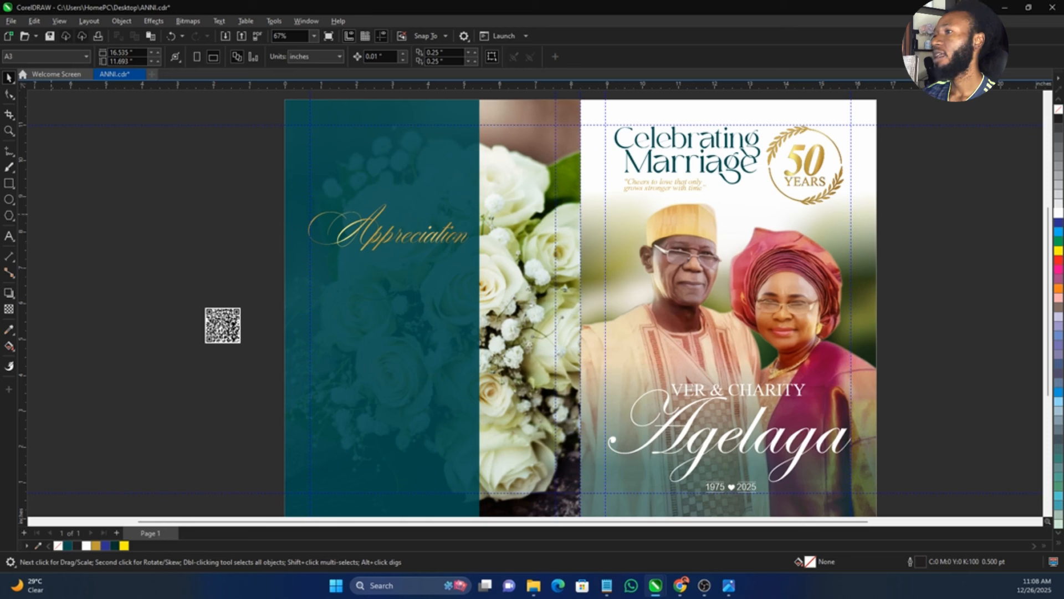
- Draw a paragraph text frame about 4.35 by 5.66 inches on the teal panel, below the "Appreciation" heading
left_click(9, 236)
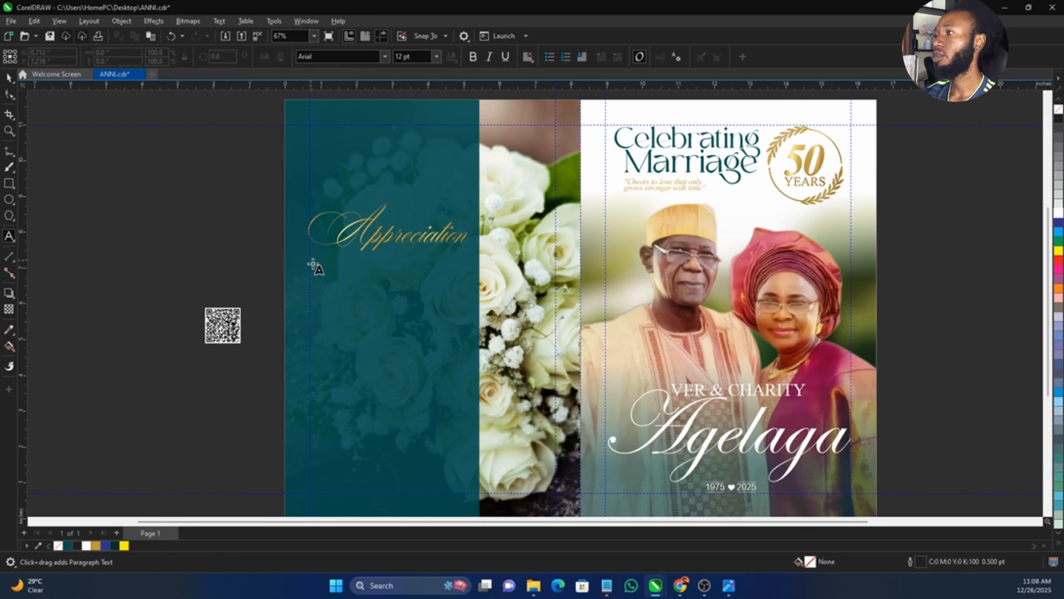
left_click_drag(311, 259, 467, 462)
key("Escape")
- Copy the appreciation message from text.txt in Notepad and paste it into the empty paragraph frame in CorelDRAW
key("alt+Tab")
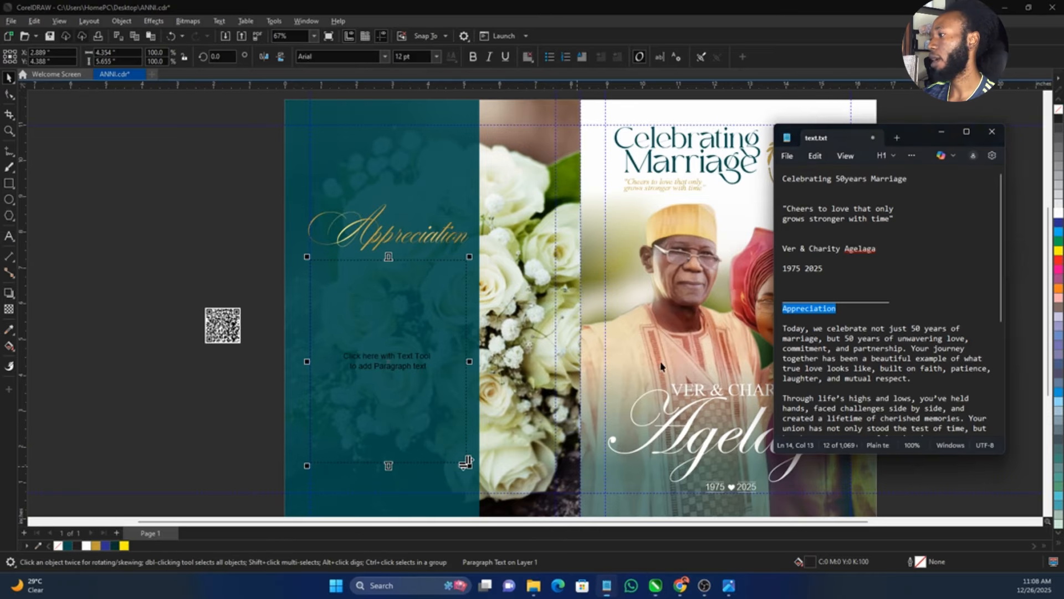
left_click_drag(784, 328, 931, 364)
key("alt+Tab")
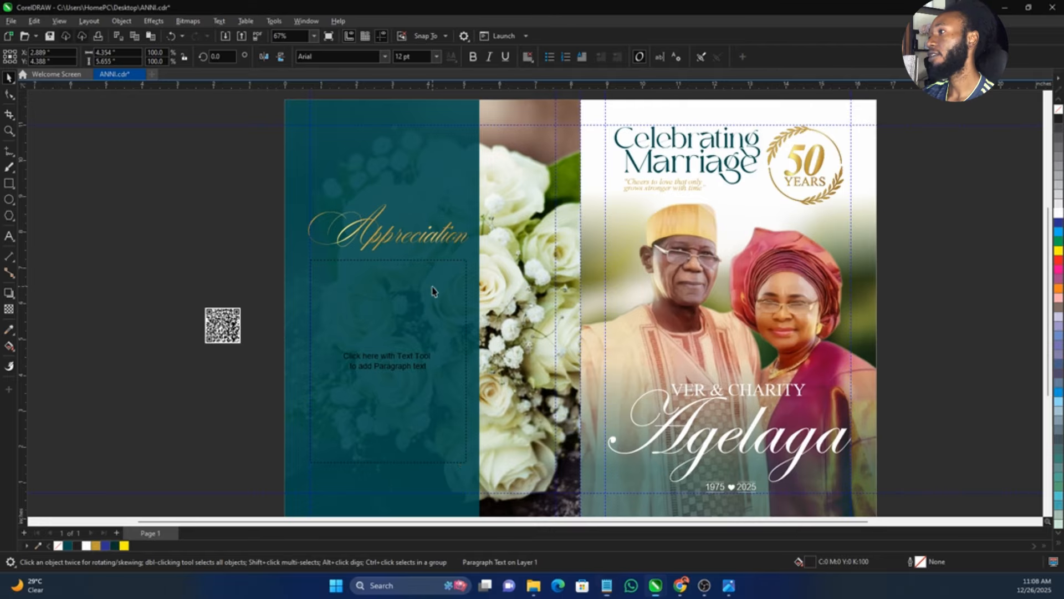
double_click(435, 288)
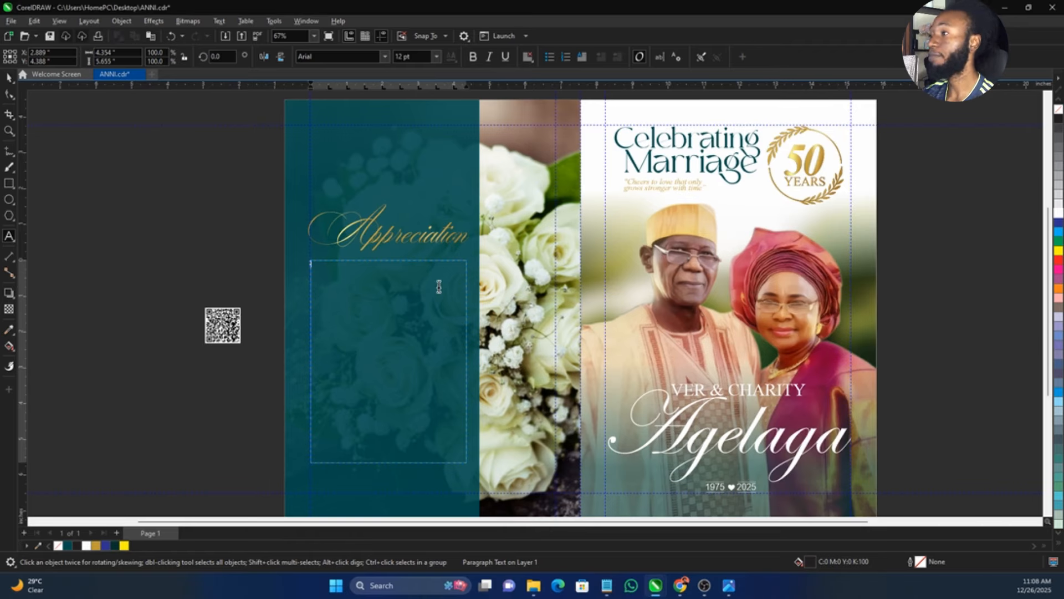
key("ctrl+v")
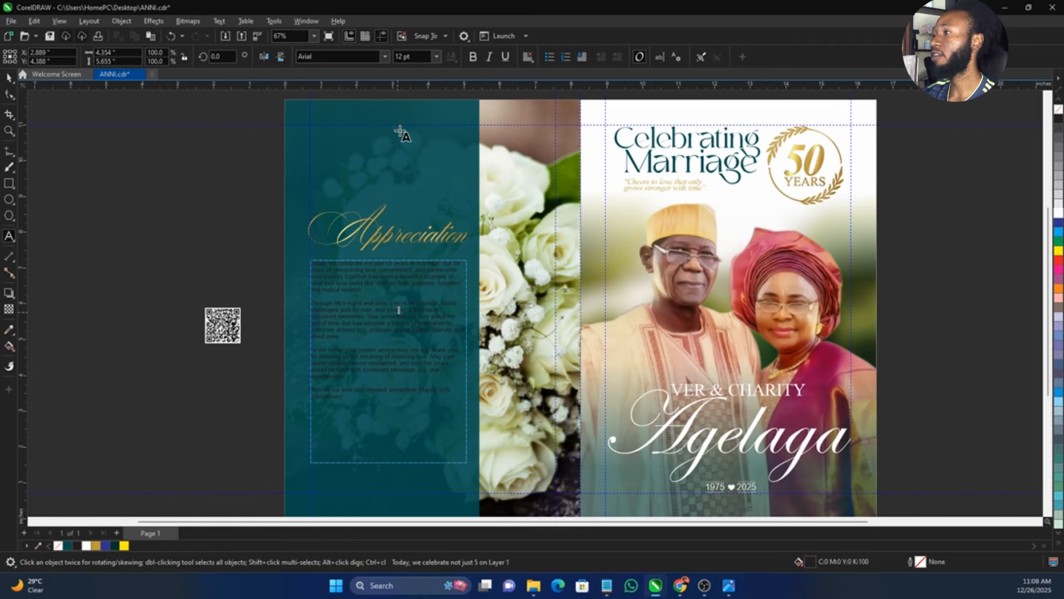
- Set the whole appreciation message in the Transit 2 font with full justification and a white fill
key("ctrl+a")
type("T")
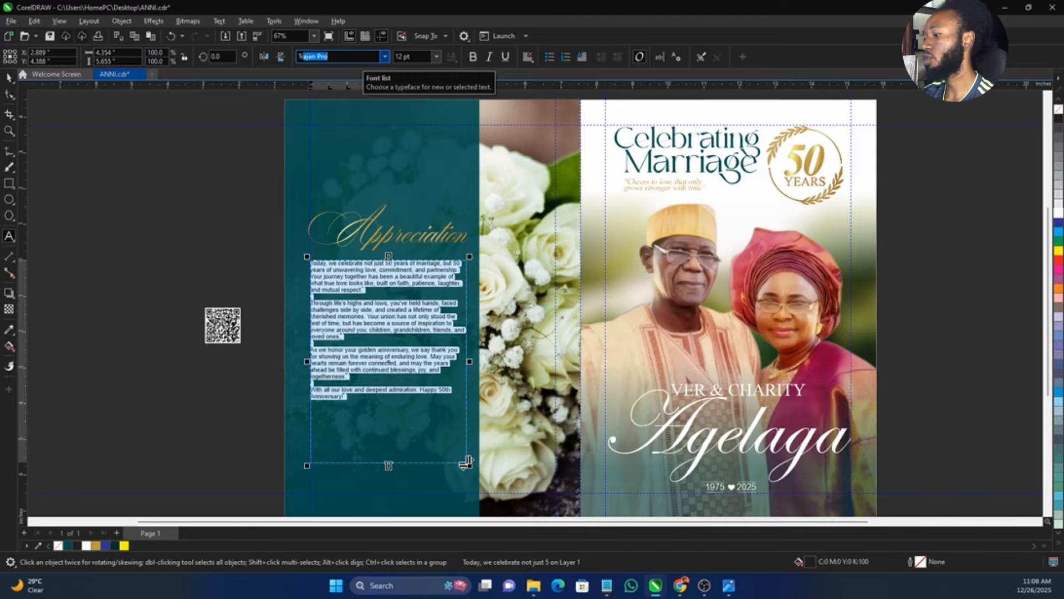
key("Return")
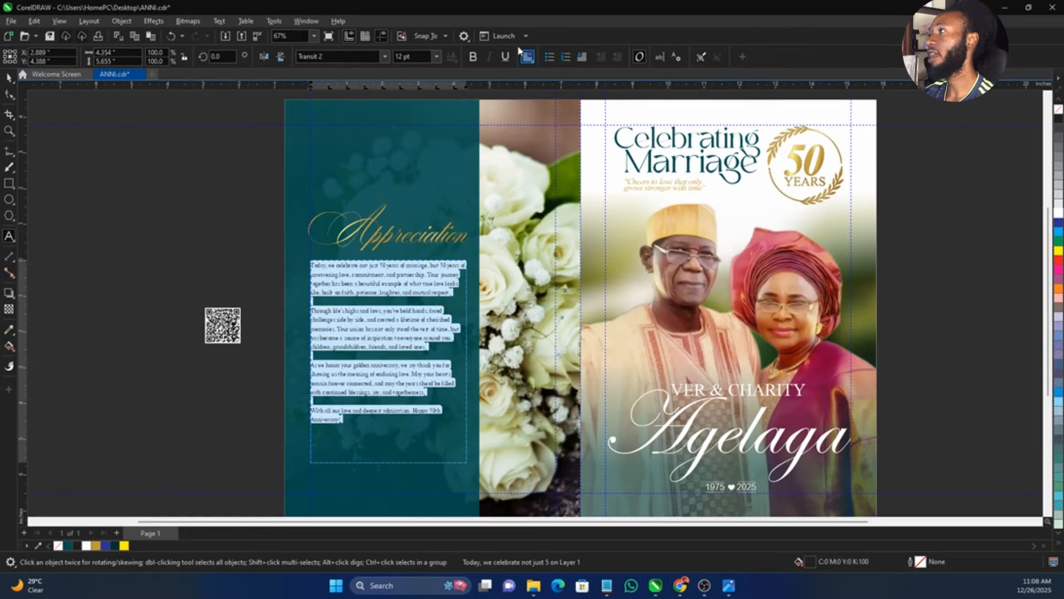
left_click(526, 74)
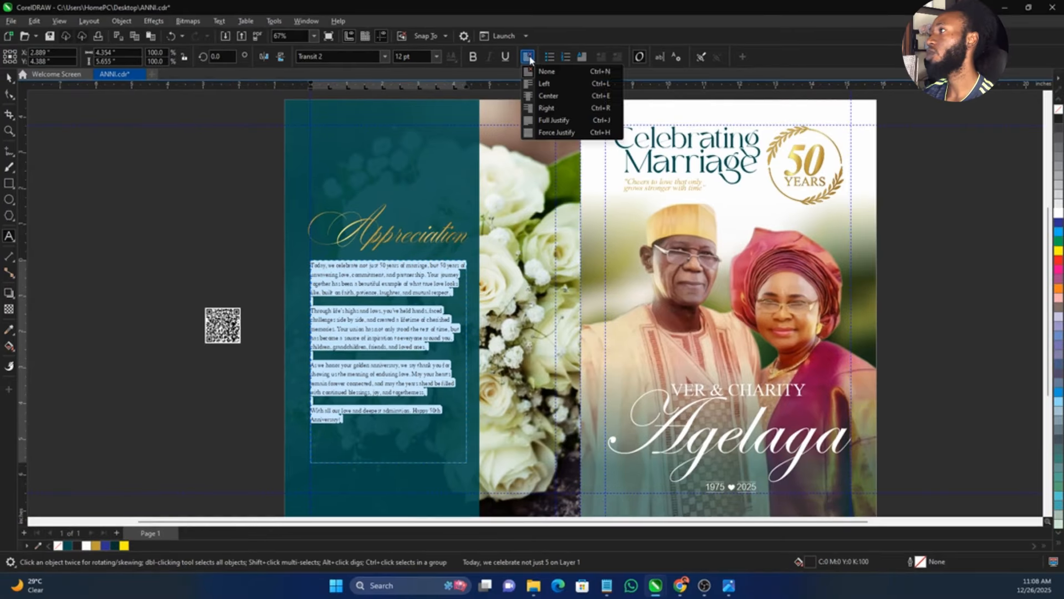
left_click(544, 120)
key("ctrl+space")
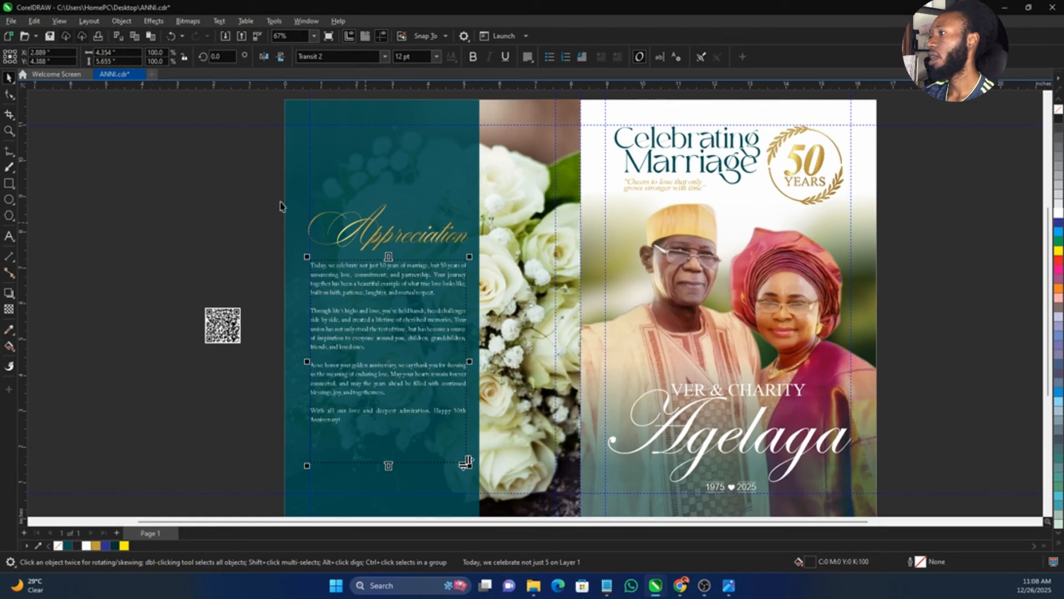
- Move the heading and message up together on the teal panel and shorten the message frame to about 4.7 inches high
left_click_drag(245, 176, 479, 470)
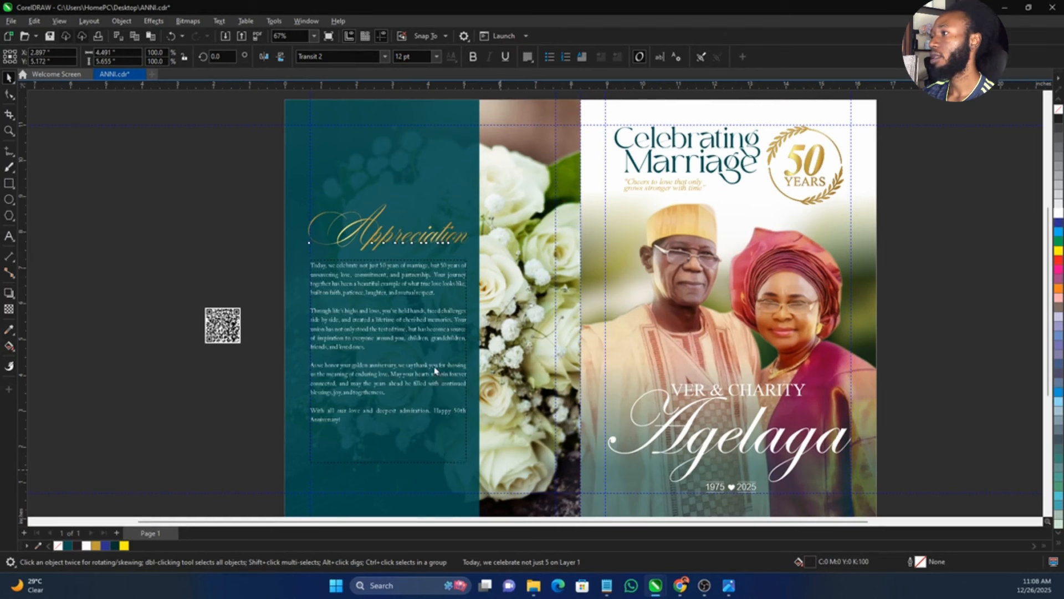
left_click_drag(435, 410, 437, 370)
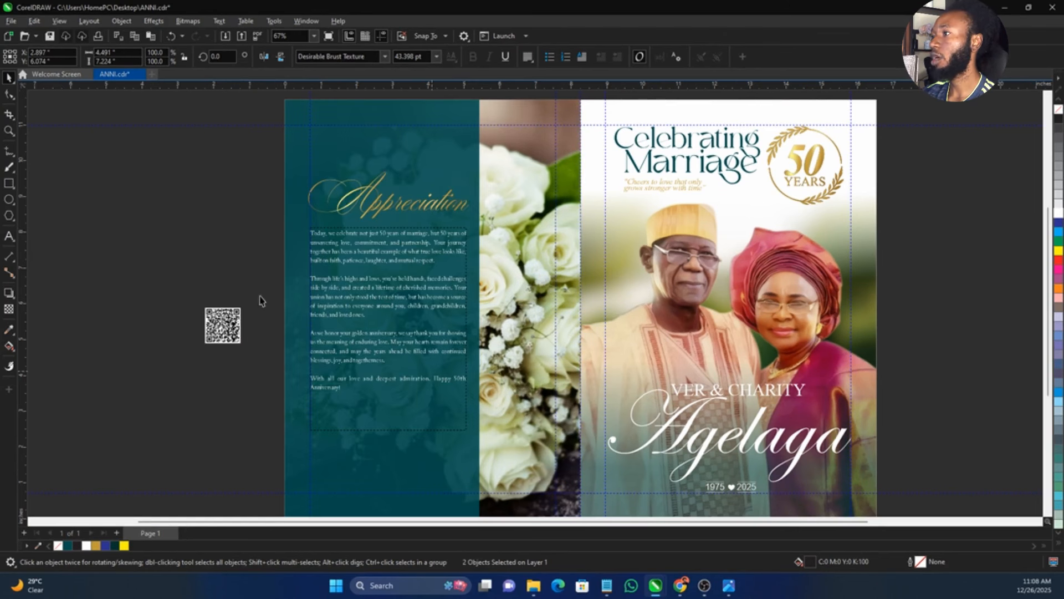
left_click_drag(395, 403, 395, 397)
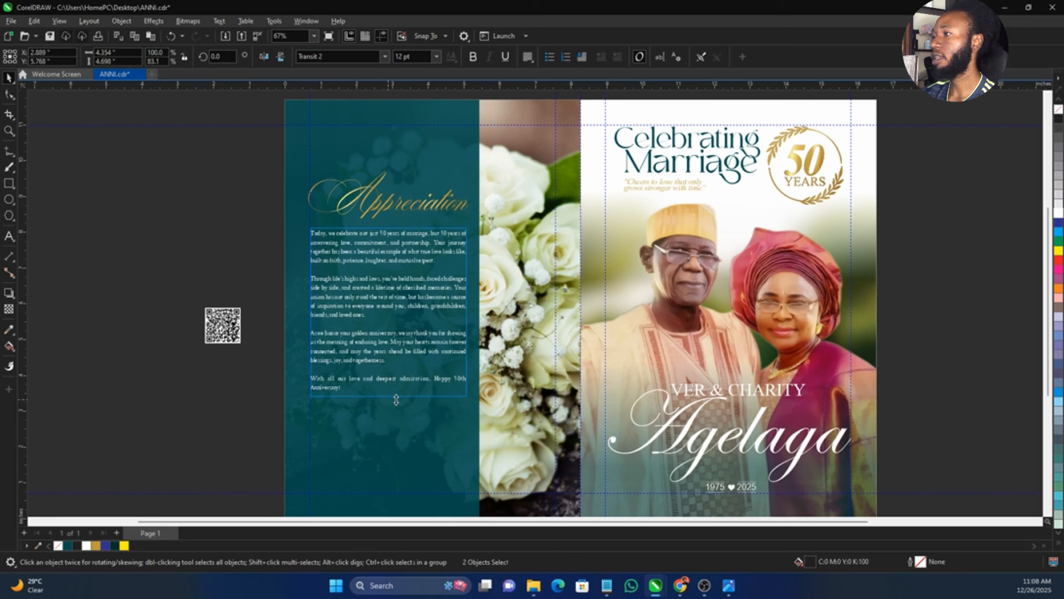
left_click(339, 373)
double_click(362, 391)
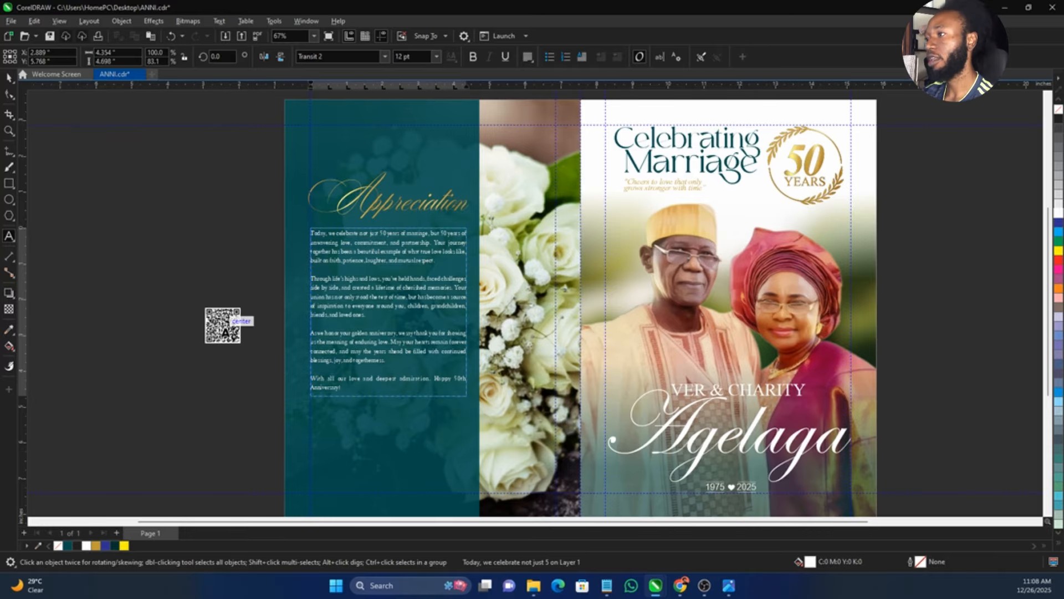
- Place the QR code below the message, aligned with its left edge, and enlarge it slightly
left_click_drag(223, 326, 344, 393)
left_click(218, 414)
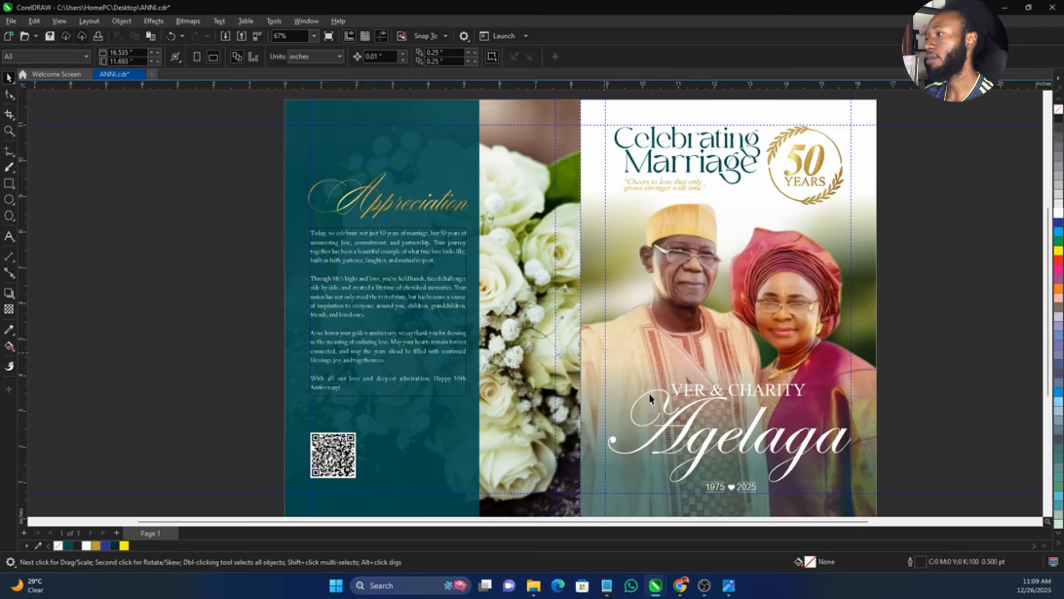
- Duplicate the front cover's title, tagline and 50 Years badge, scale the copy to about 30.7%, and place it beside the QR code
left_click_drag(951, 232, 661, 142)
key("ctrl+z")
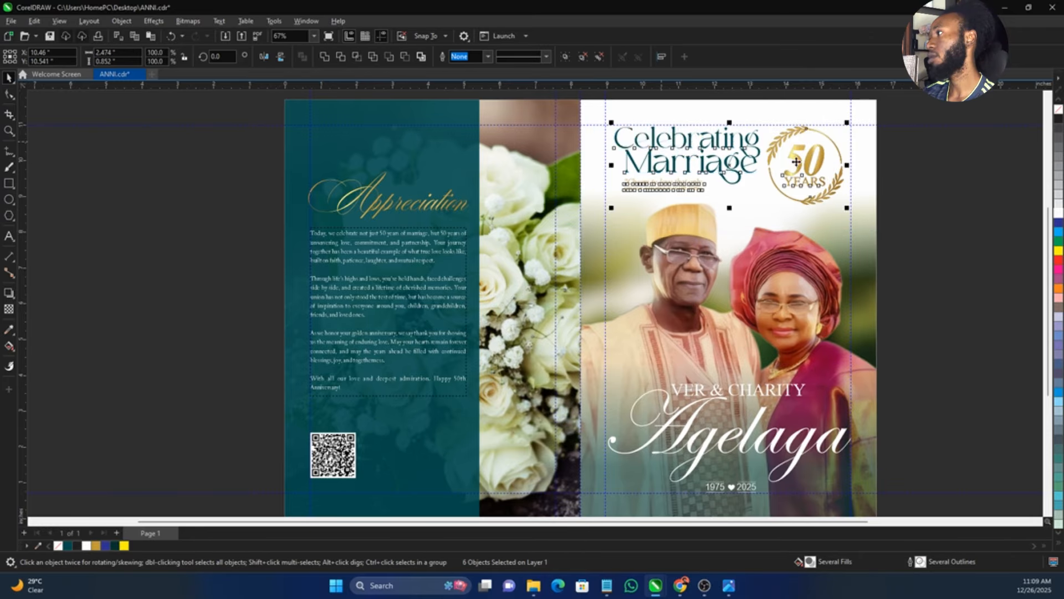
left_click_drag(822, 156, 546, 424)
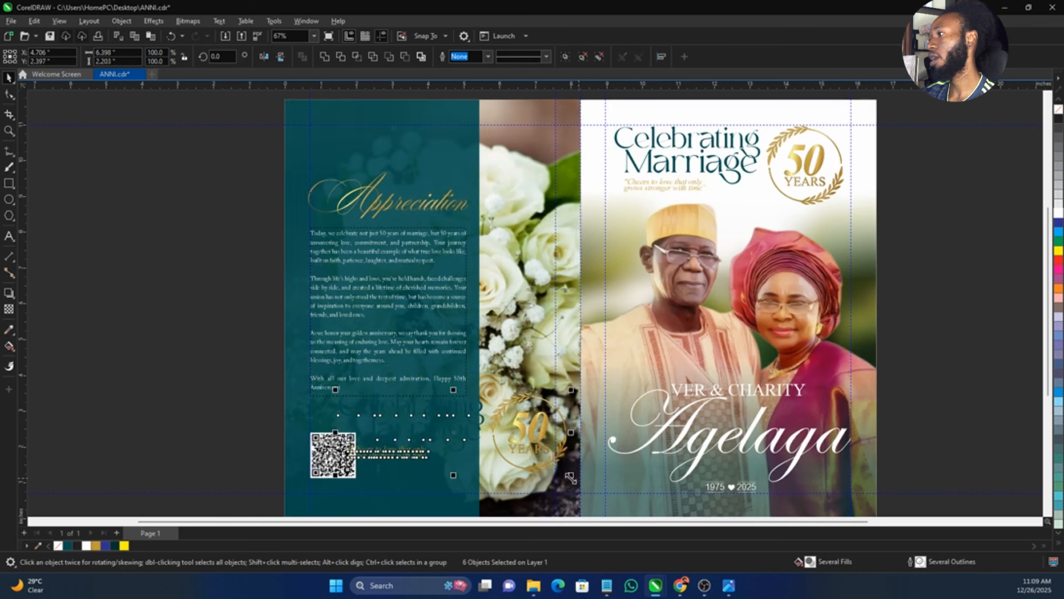
left_click_drag(570, 475, 428, 455)
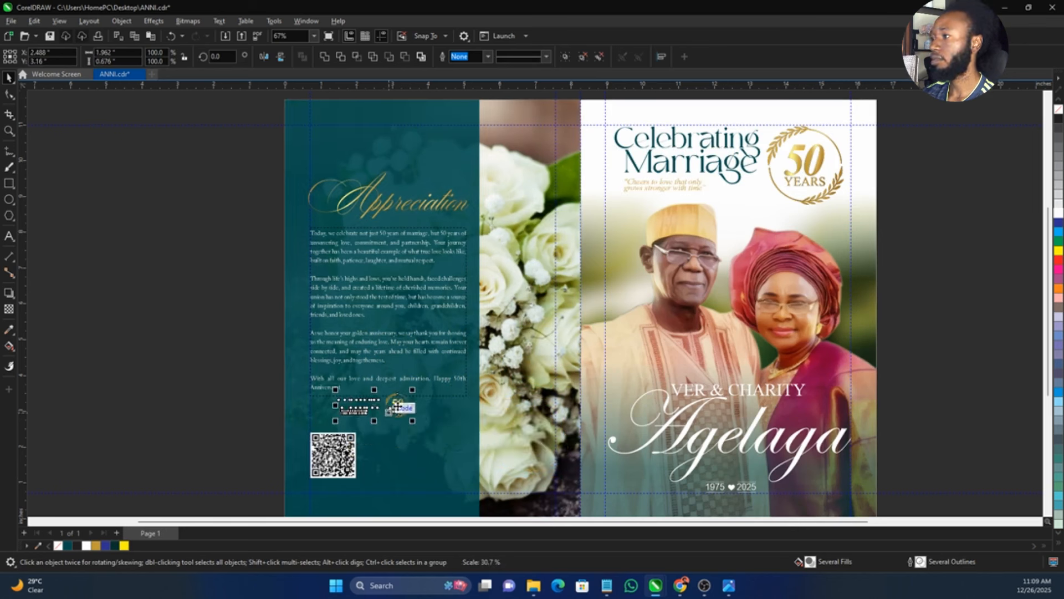
left_click_drag(397, 408, 454, 471)
- Recolor the small "Celebrating Marriage" title and tagline copy on the teal panel white
left_click_drag(372, 435, 443, 497)
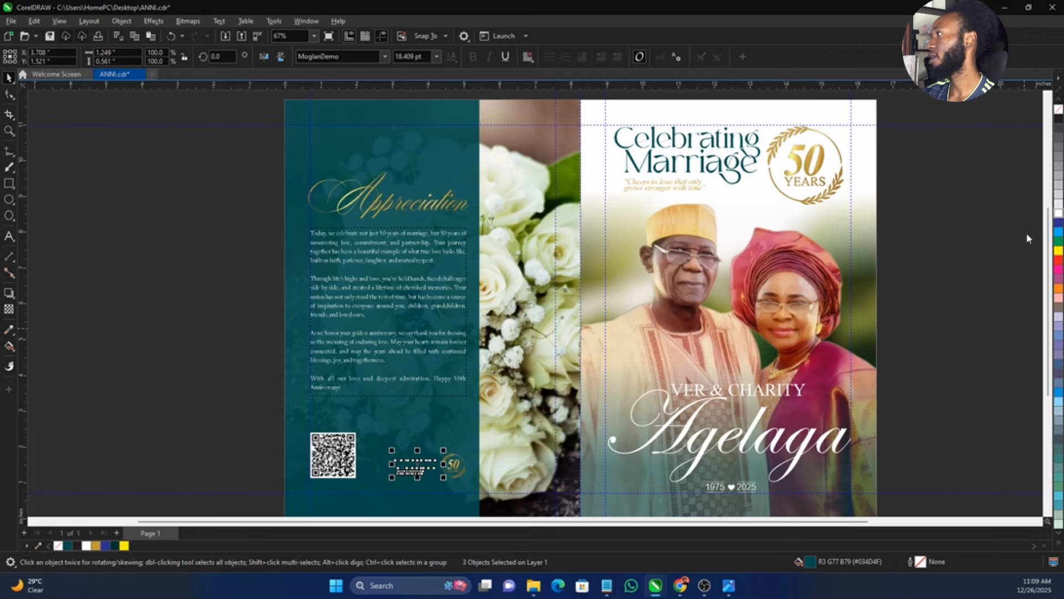
left_click(965, 275)
key("shift+F4")
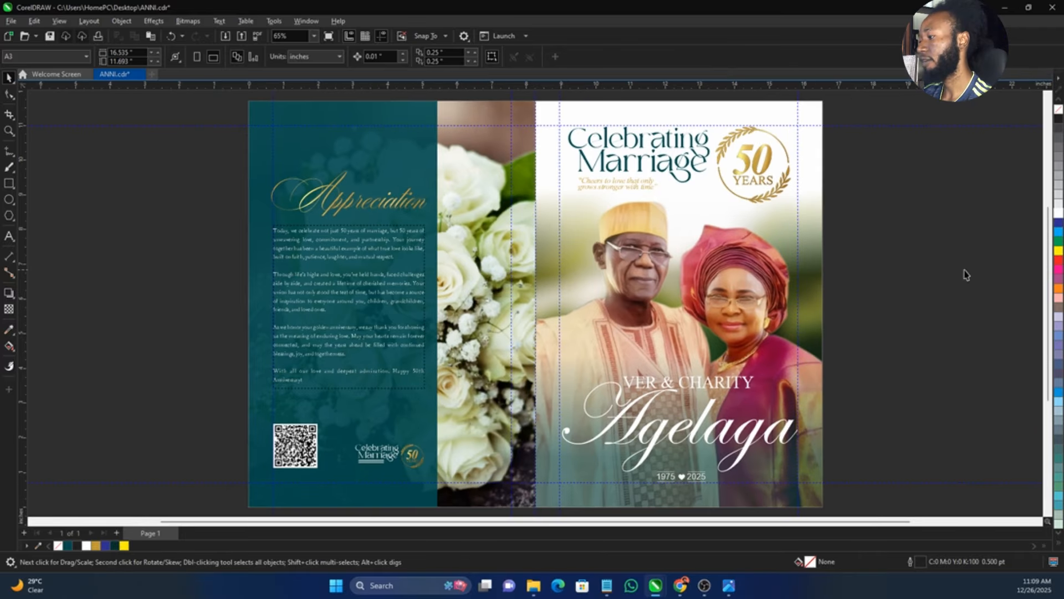